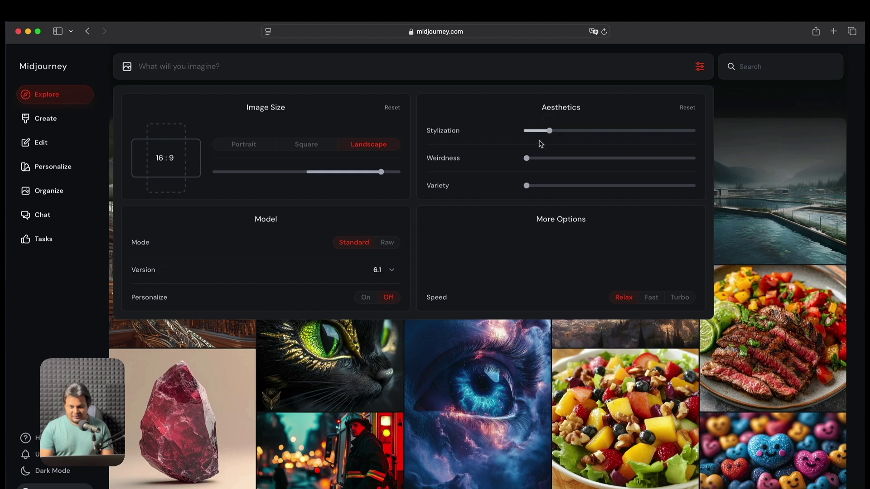
Step: Generate images from the prompt "Herd of lions lying on the grass"
mouse_move(527, 185)
left_click(518, 64)
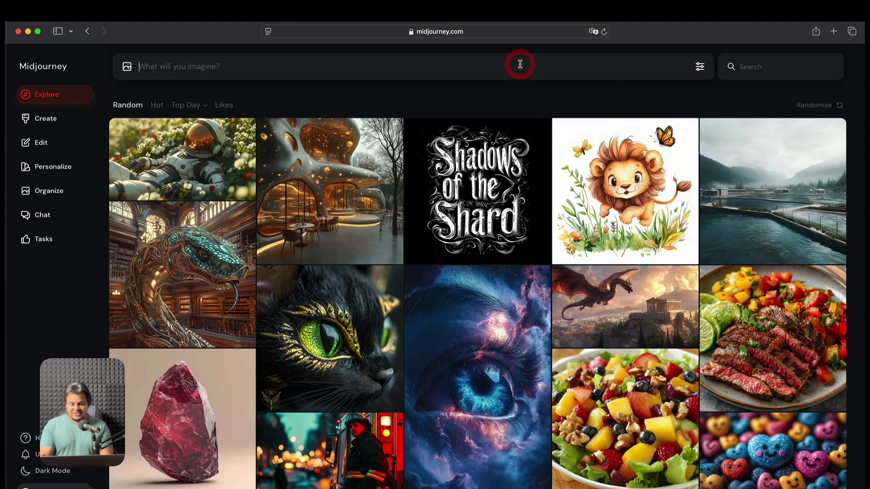
type("Herd of lions ")
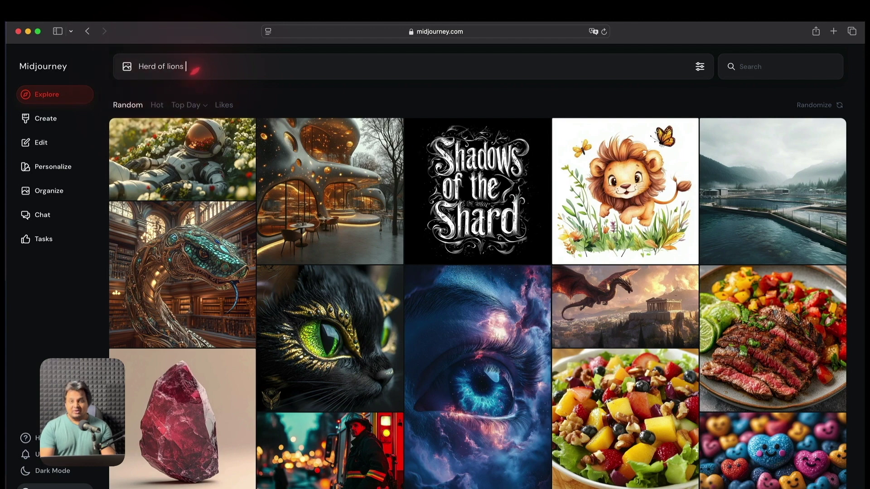
type("lying on the grass")
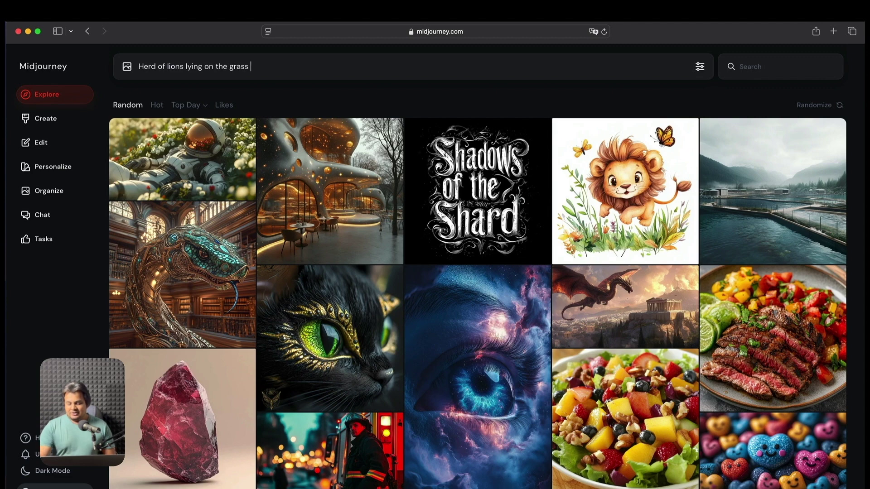
key("Return")
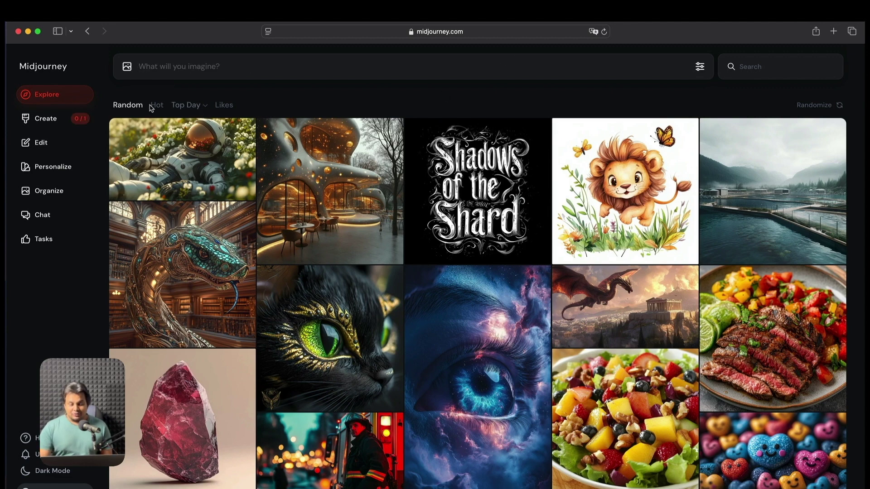
Step: Examine the generated lion images one after another at full size
left_click(68, 119)
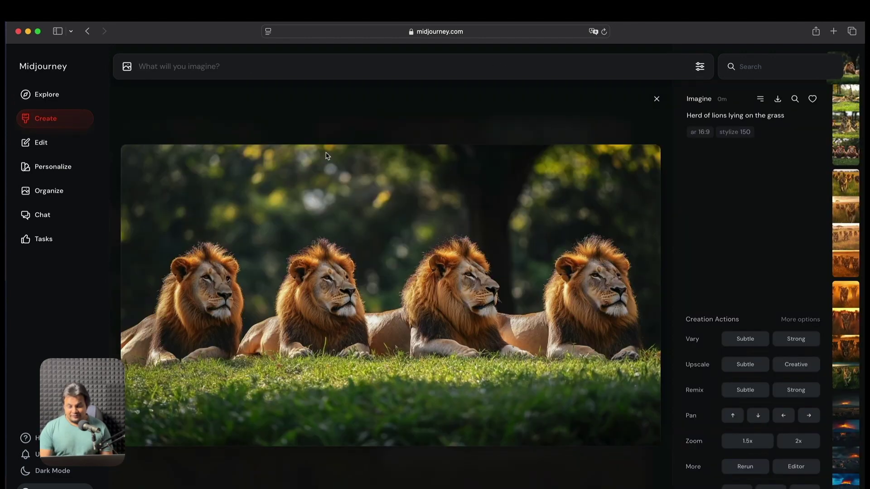
key("Right")
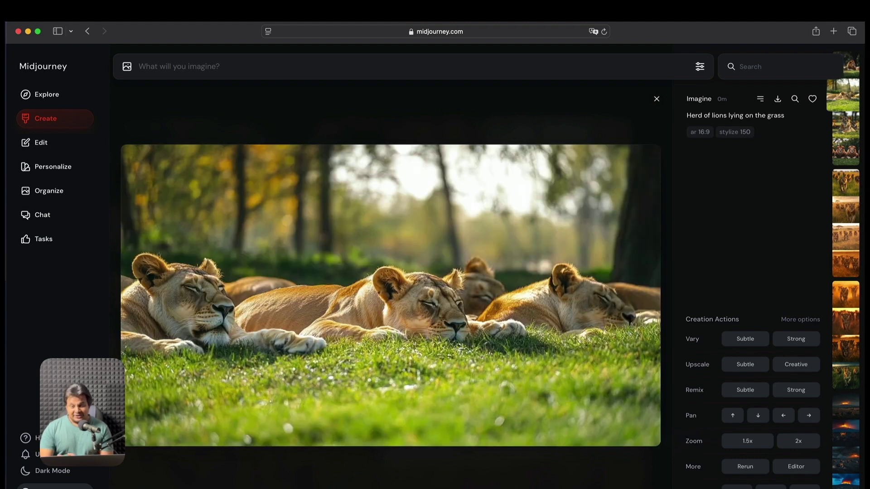
key("Right")
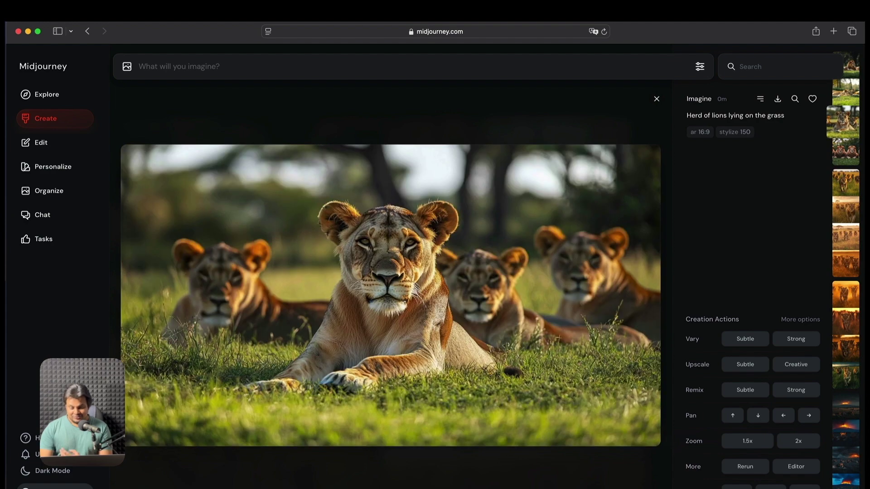
key("Right")
key("Left")
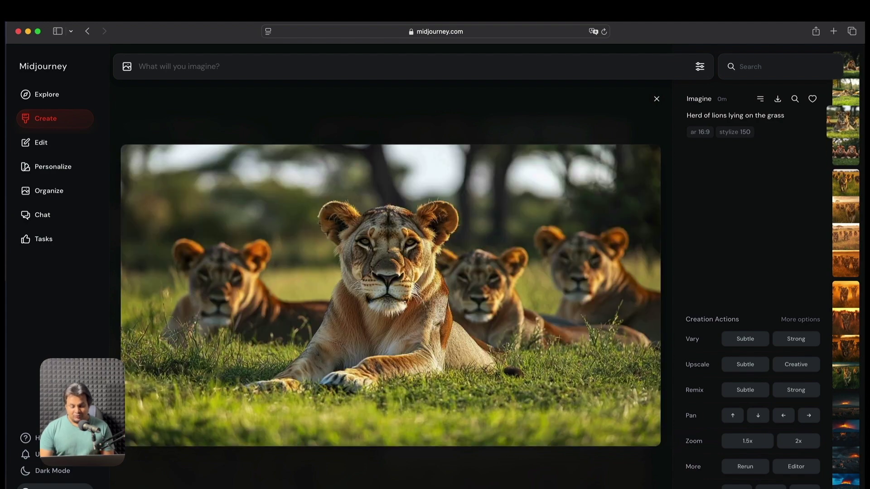
left_click(656, 98)
Step: Generate images from the prompt "An american instagram model posing in front of taj mahal"
left_click(398, 67)
type("An american instagram model posing in front of taj mahal")
key("Return")
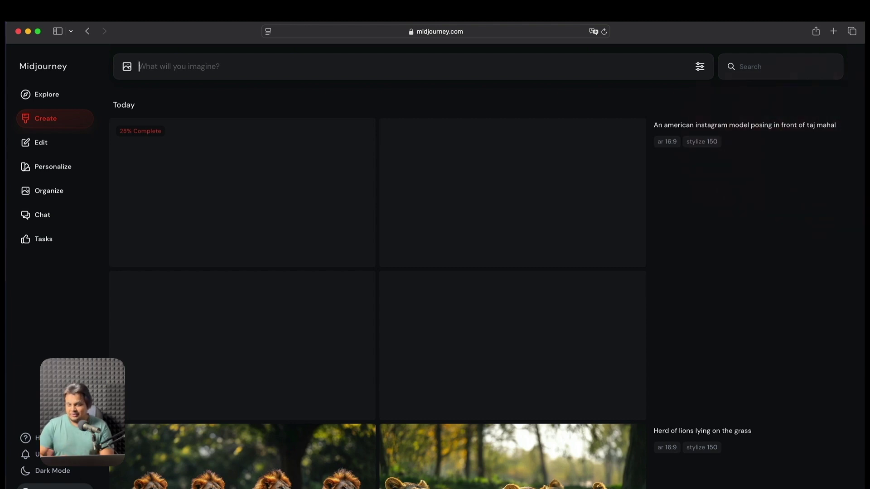
Step: Examine the generated images of the model posing in front of the Taj Mahal at full size
left_click(398, 227)
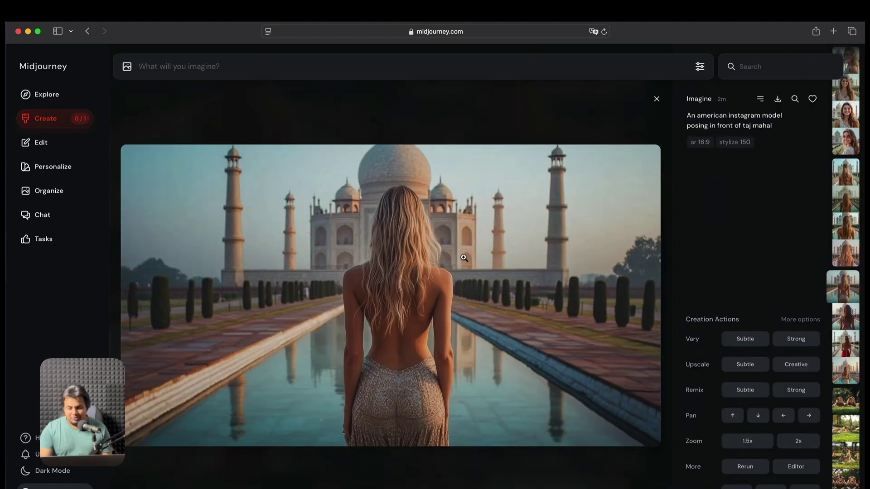
key("Right")
key("Right")
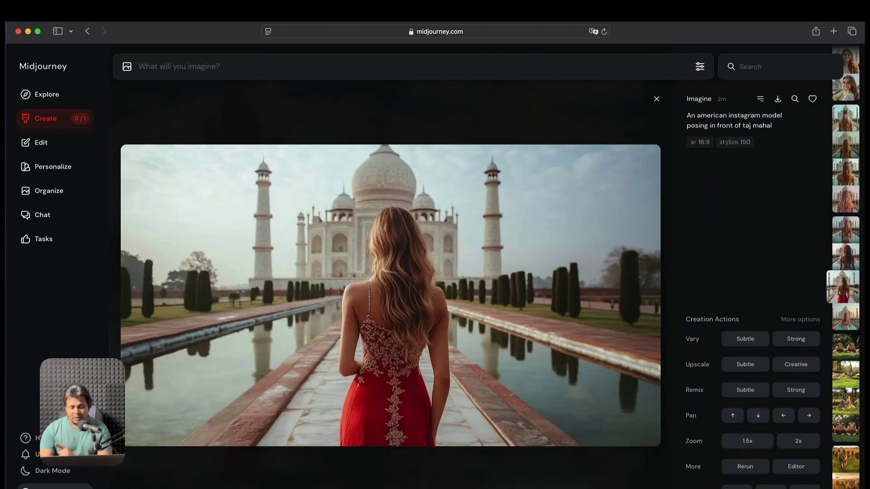
key("Right")
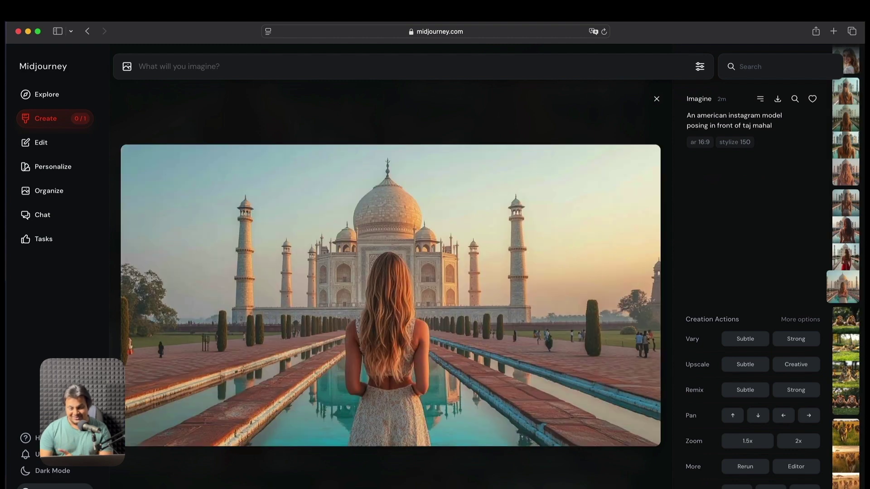
left_click(656, 98)
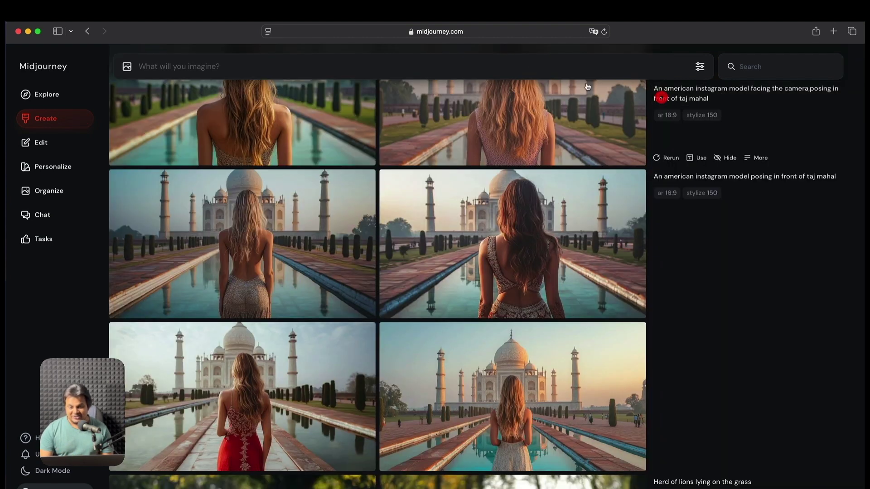
Step: Generate images from the prompt "An American Instagram model smiling the camera in front of Taj Mahal"
left_click(529, 66)
type("An American model smiling the camera in front of Taj Mahal")
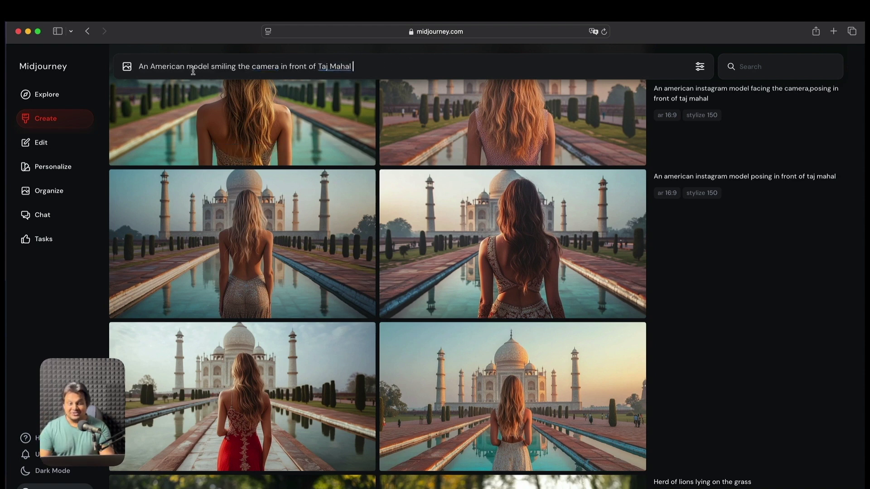
left_click(184, 68)
Step: Compare the generated images of the smiling model in front of the Taj Mahal at full size
left_click(313, 145)
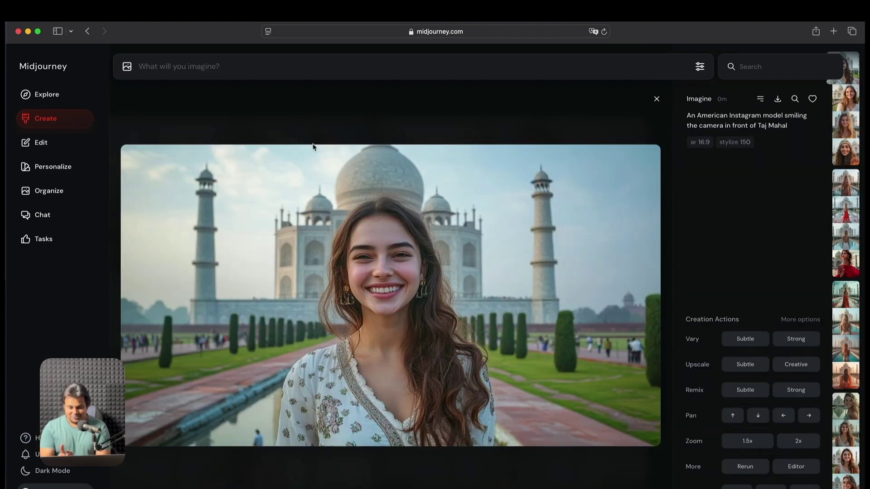
key("Right")
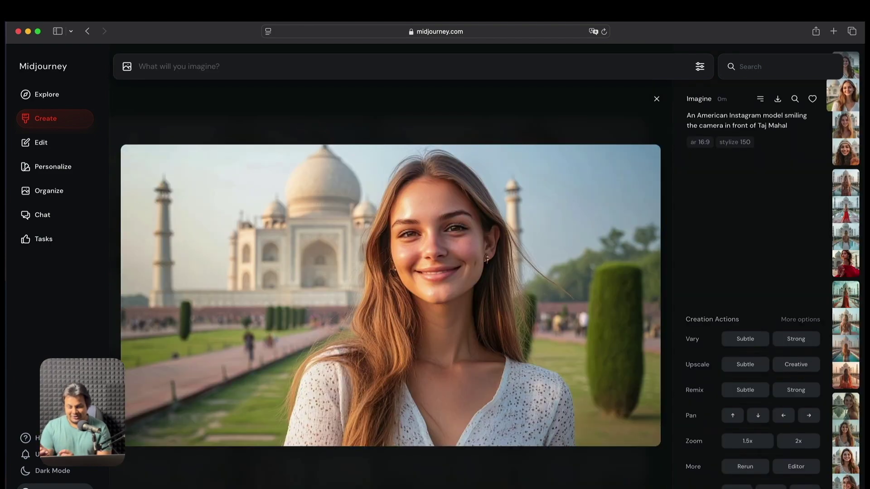
key("Right")
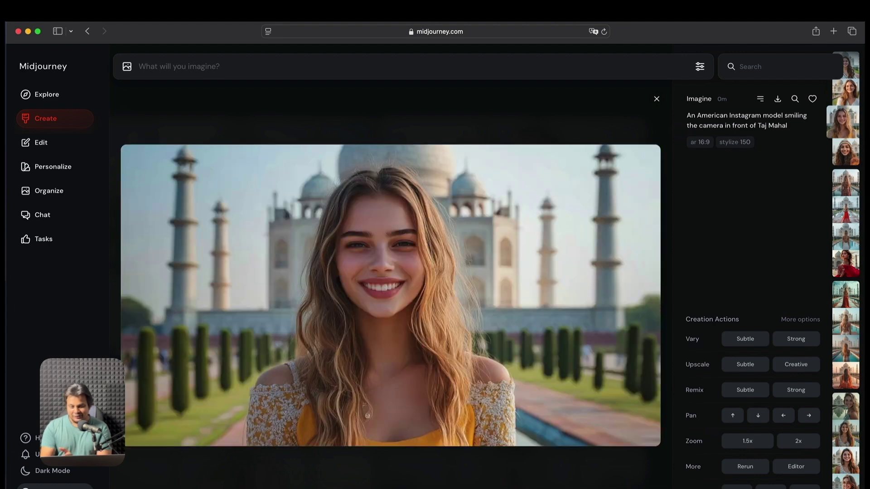
key("Right")
key("Left")
key("Right")
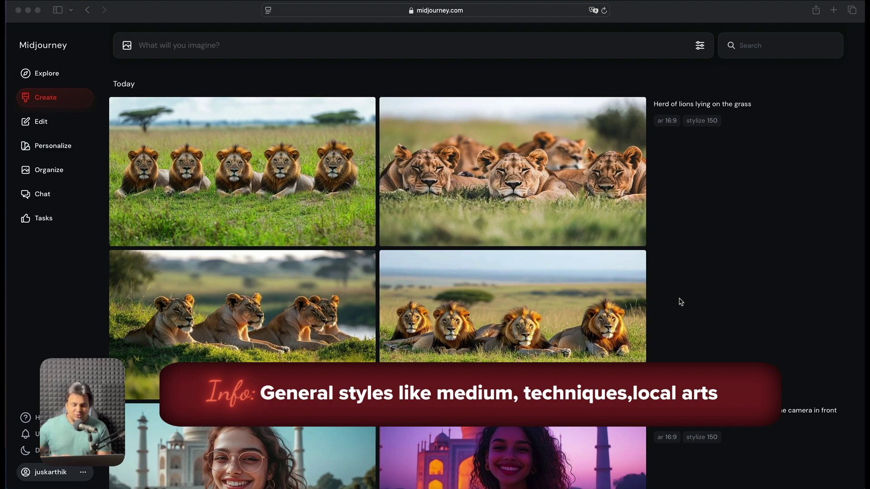
Step: Recall the earlier prompt "Herd of lions lying on the grass --ar 16:9 --stylize 150 --v 6.1" from the prompt history
left_click(327, 50)
type("An American Instagram model smiling the camera in front of Taj Mahal, Neon Glow Style --ar 16:9 --stylize 150 --v 6.1")
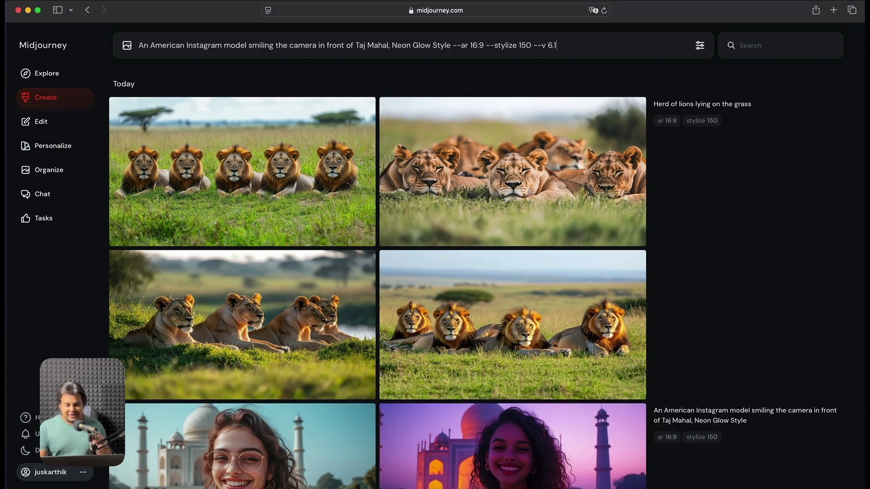
key("Up")
key("Down")
key("Down")
key("Down")
key("Up")
key("Up")
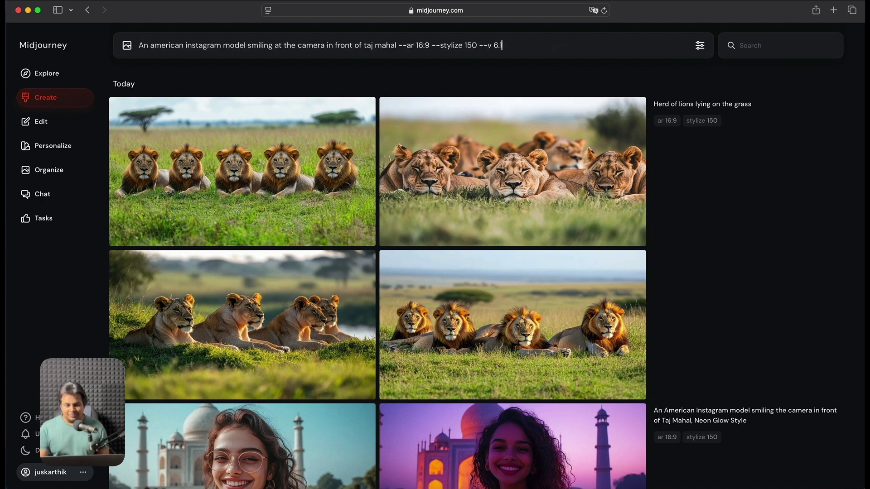
key("Down")
key("Down")
key("Down")
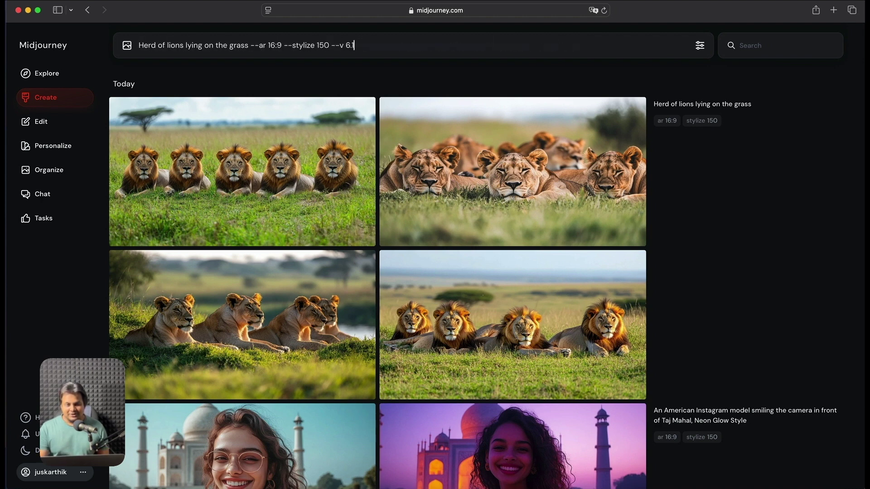
Step: Add ", origami style" after "grass" in the lion prompt and generate the images
left_click(246, 45)
key("Right")
type(",")
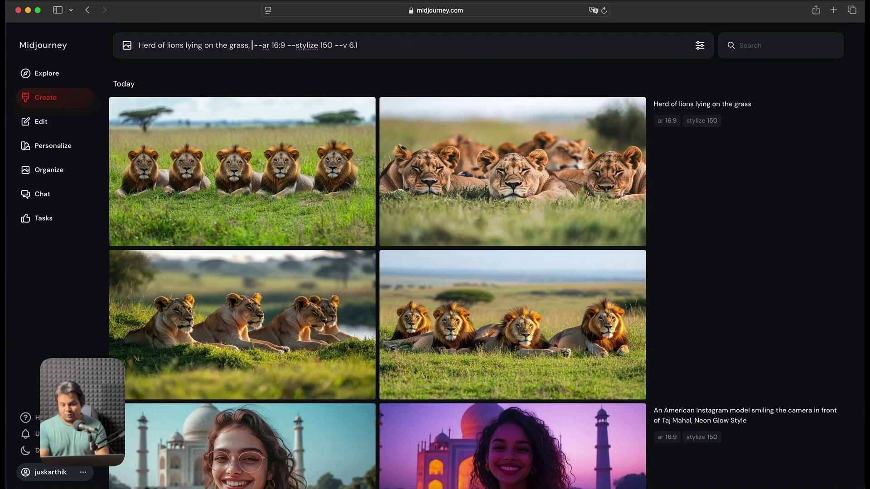
type(" origami style")
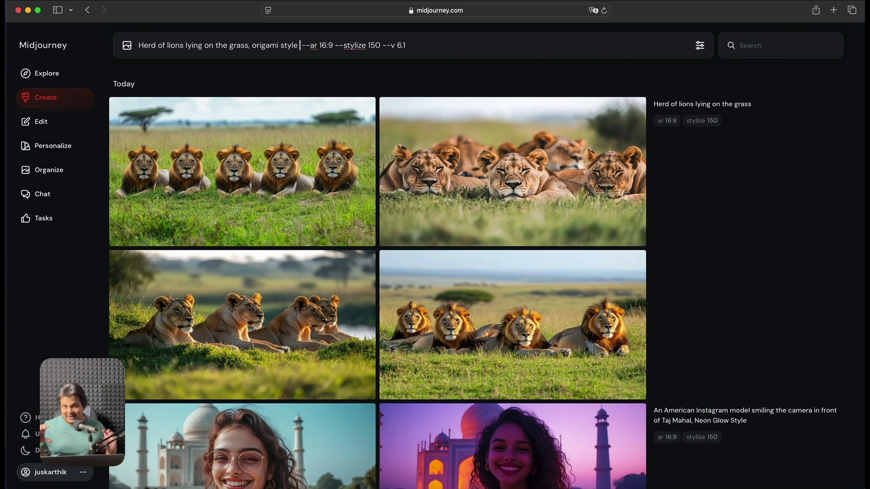
key("Return")
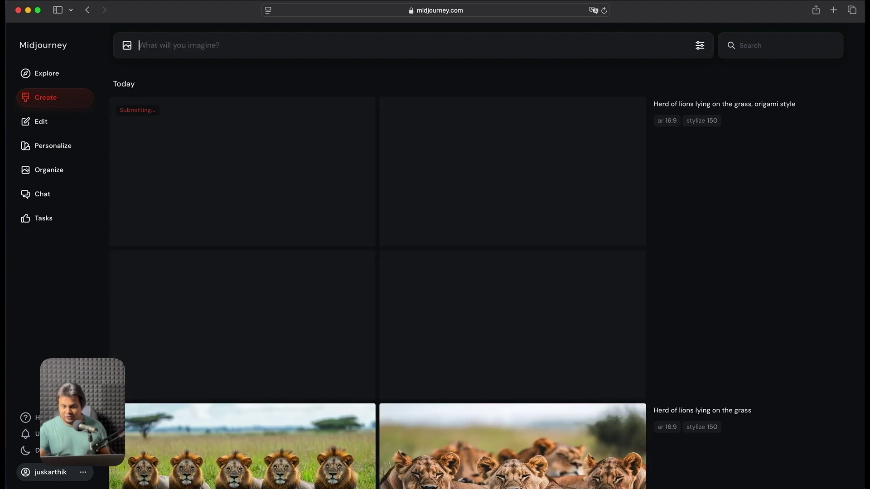
Step: Reuse the last prompt with "origami" replaced by "watercolour painting" and generate the images
key("Up")
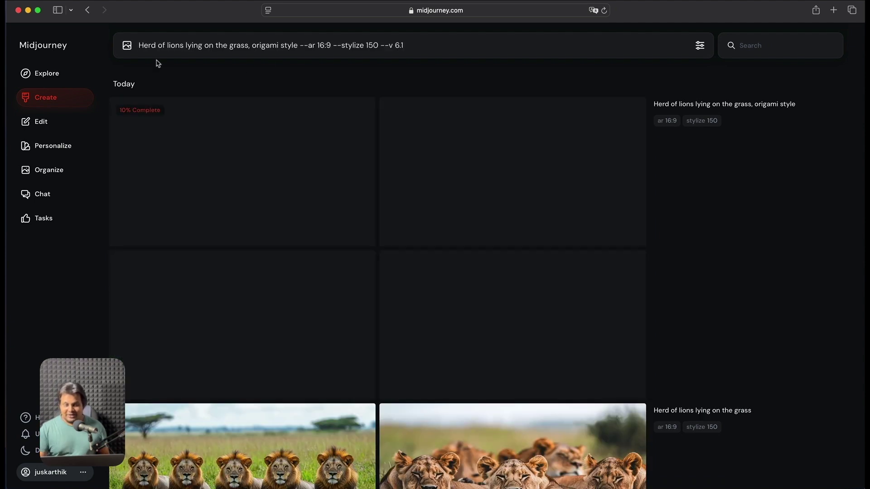
double_click(272, 46)
type("waterc")
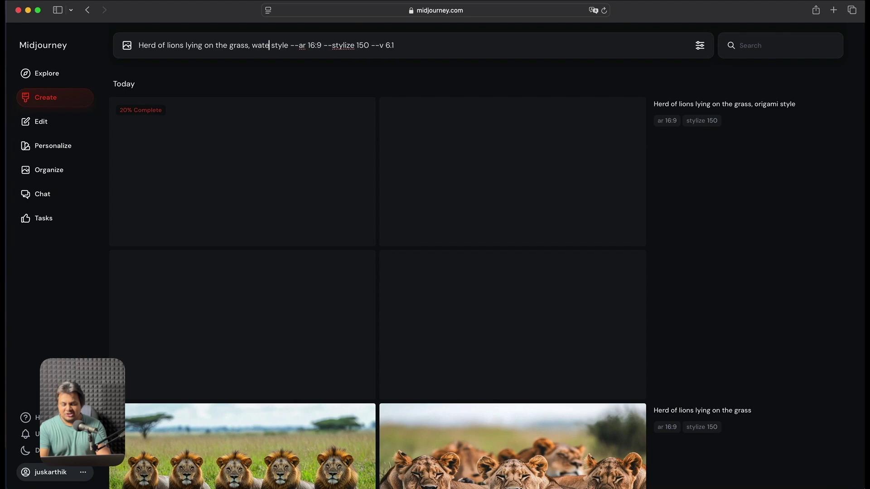
type("olour painting")
key("Return")
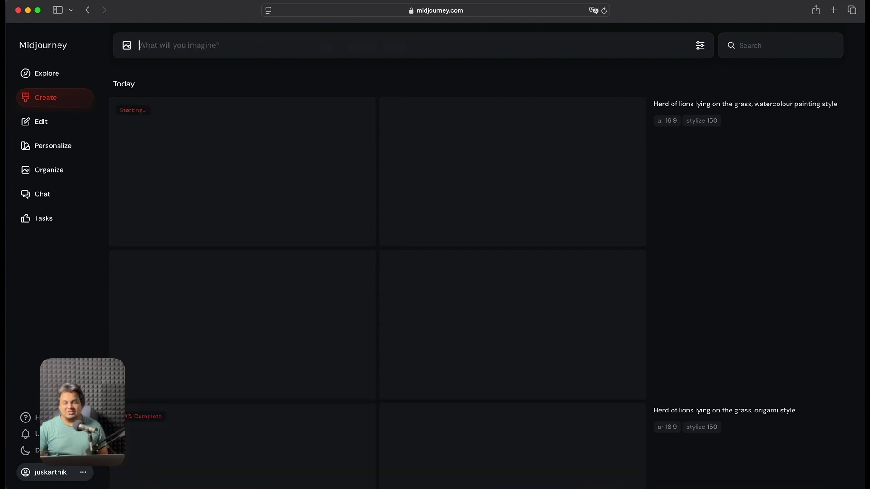
Step: Examine the origami-style lion images one after another at full size
scroll(282, 180, "down", 6)
left_click(281, 180)
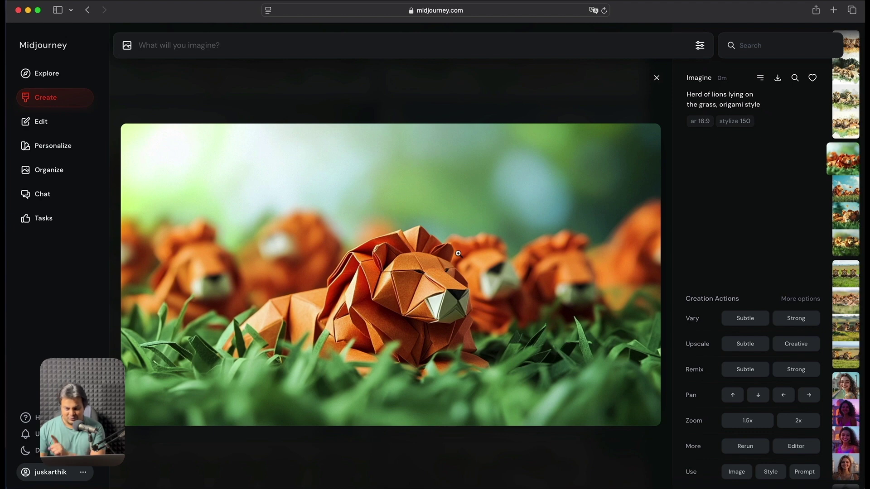
key("Down")
key("Down")
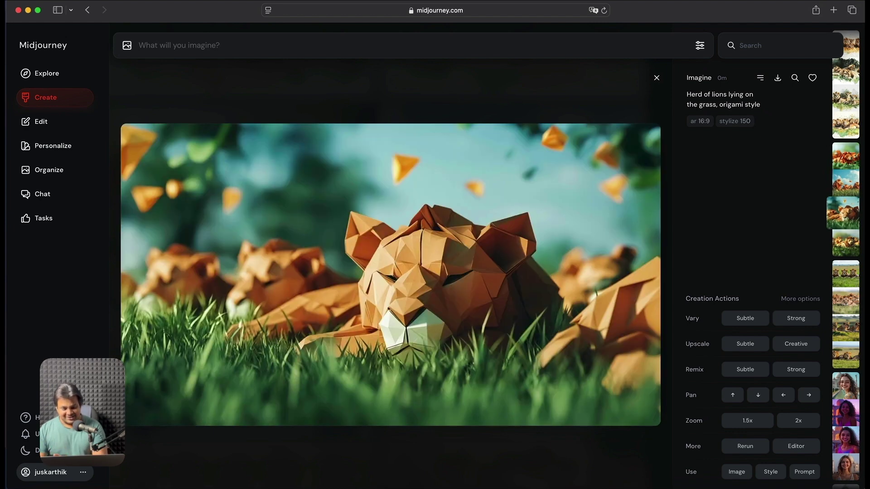
key("Down")
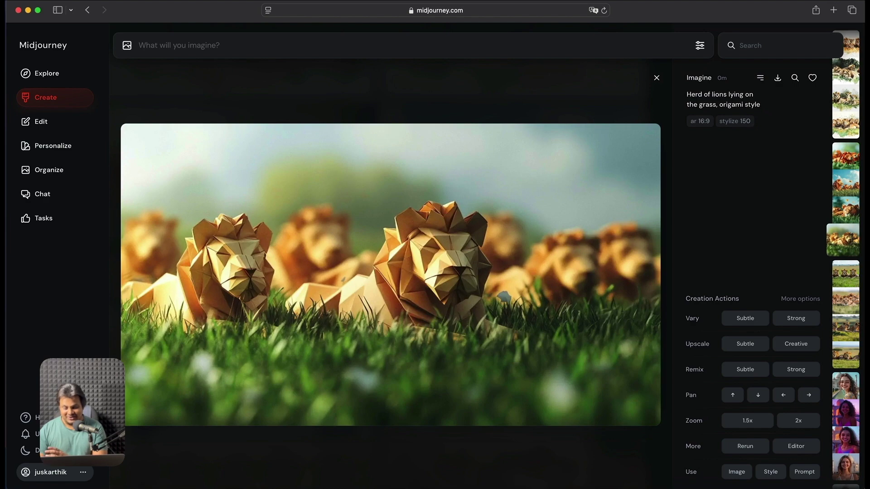
left_click(656, 78)
Step: Examine the watercolour-painting-style lion images one after another at full size
left_click(324, 154)
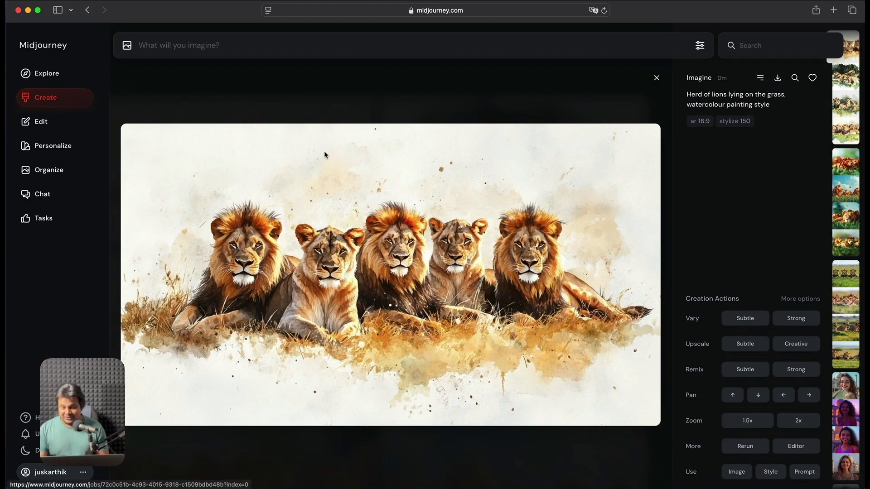
key("Down")
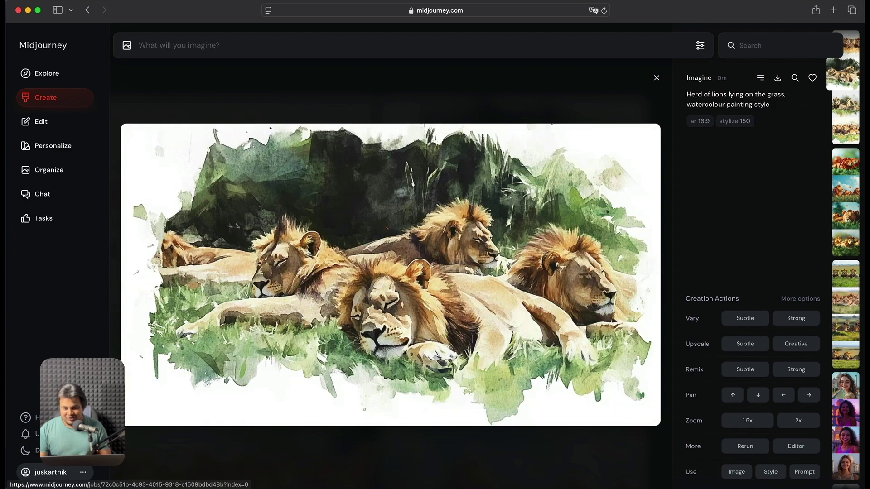
key("Down")
key("Down")
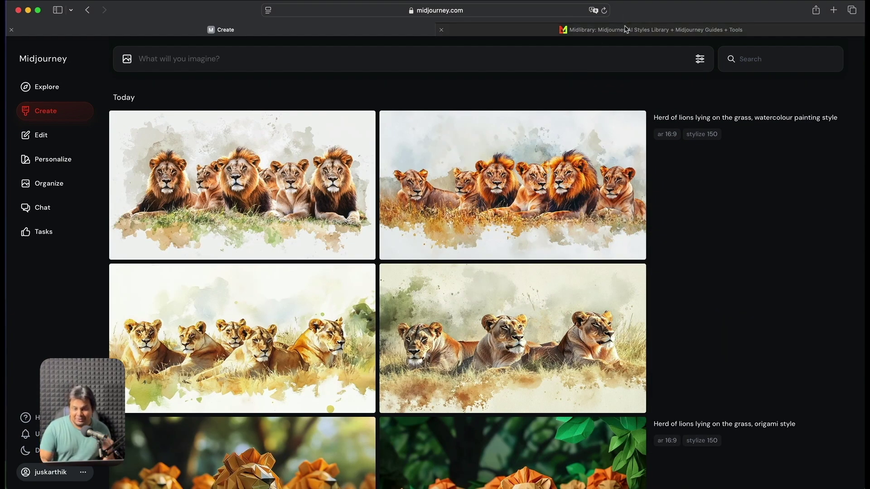
Step: Switch to the Midlibrary website and open its collection of art styles
left_click(625, 29)
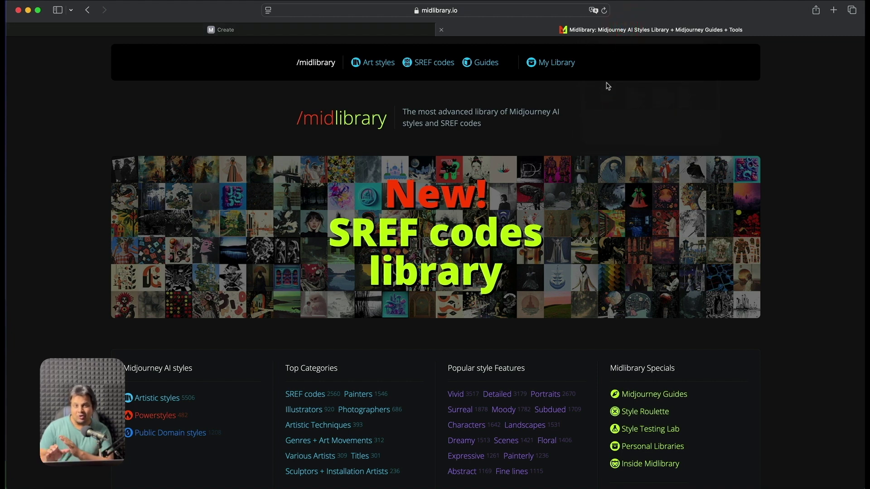
left_click(367, 66)
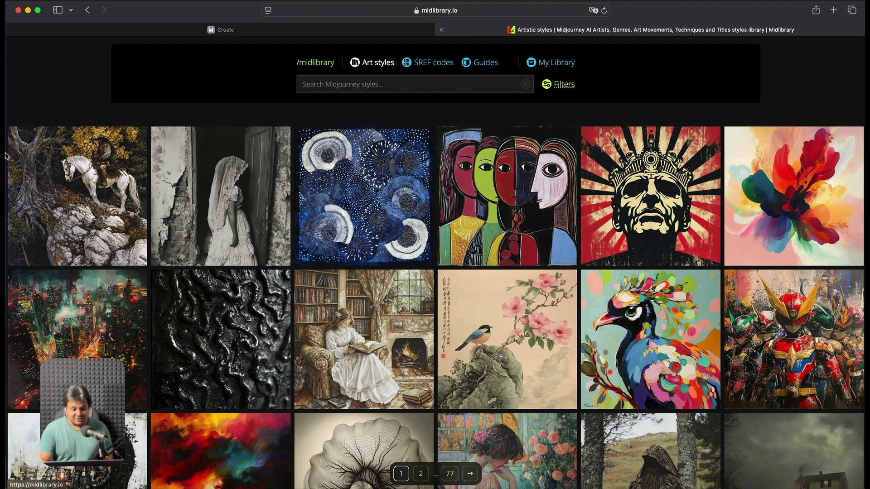
Step: Filter the Midlibrary art styles to show only the Genres category, and collapse the filter options
mouse_move(97, 198)
mouse_move(98, 168)
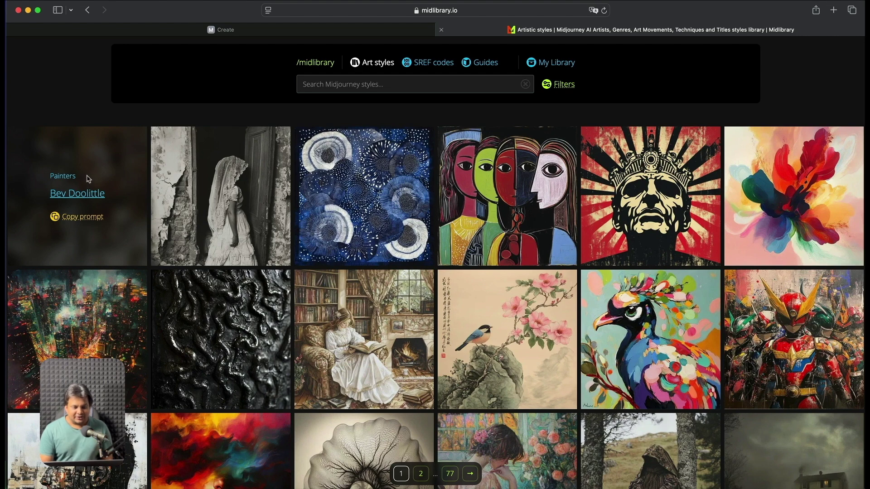
left_click(236, 163)
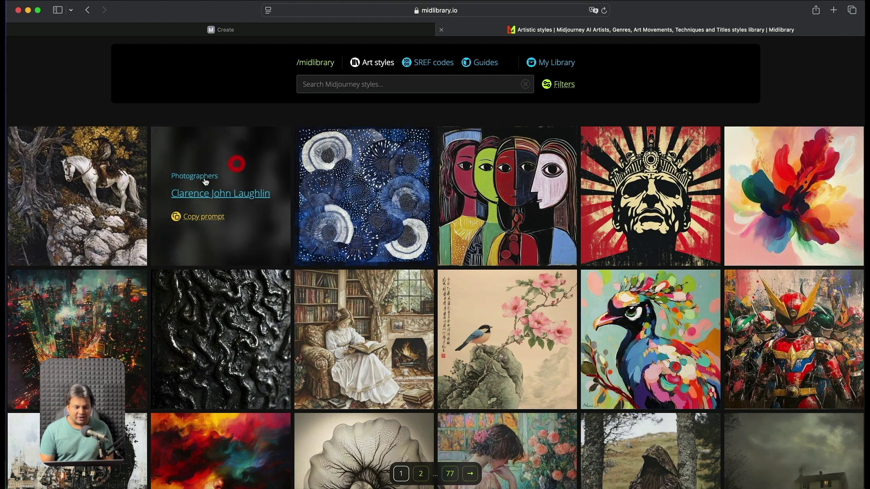
mouse_move(374, 161)
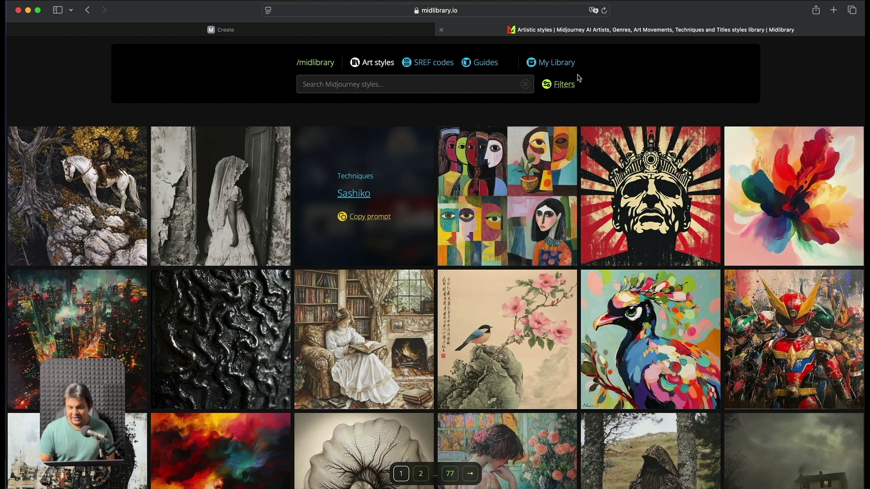
left_click(566, 86)
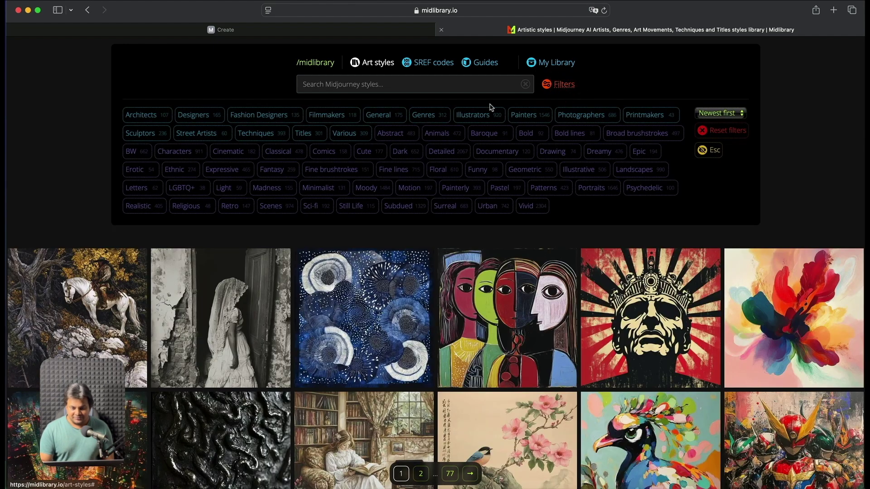
left_click(425, 115)
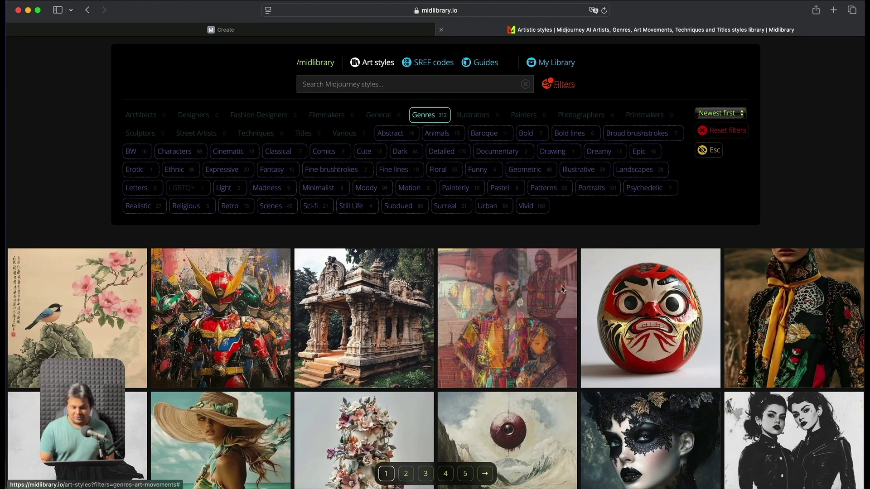
left_click(561, 86)
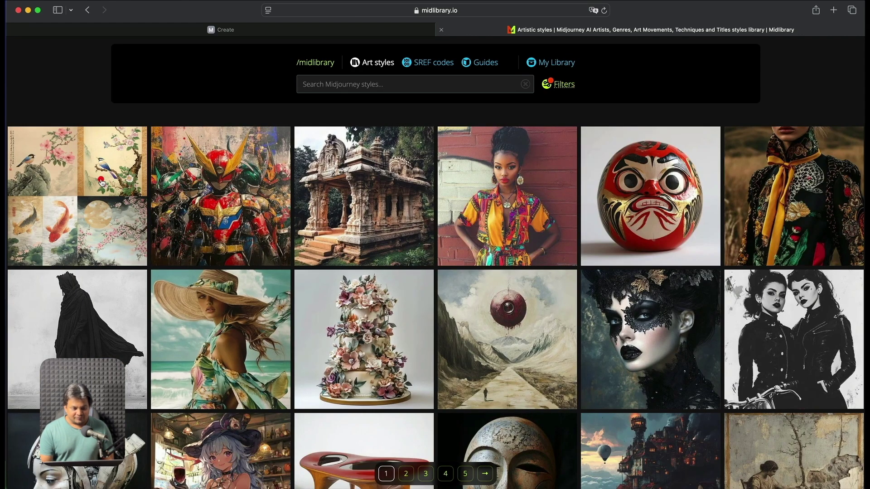
Step: Copy Midlibrary's Traditional Scroll Painting prompt, substitute it for "watercolour painting" in the last Midjourney prompt, and generate the images
mouse_move(101, 182)
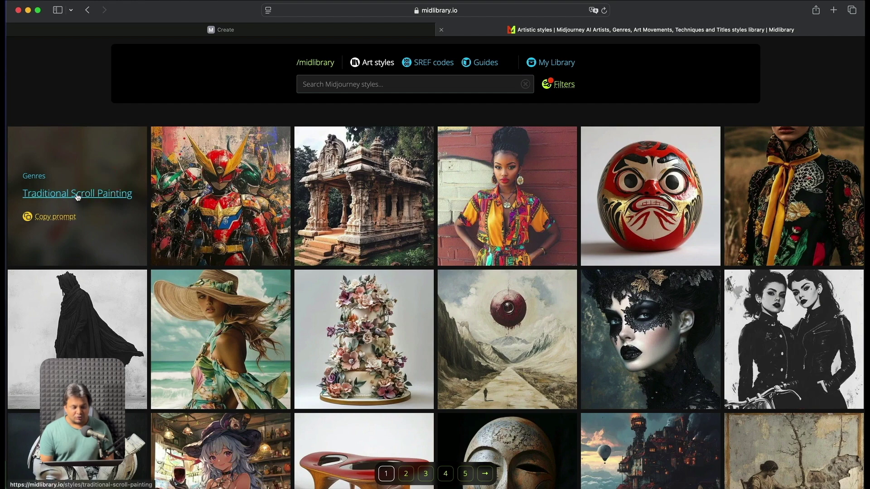
left_click(45, 217)
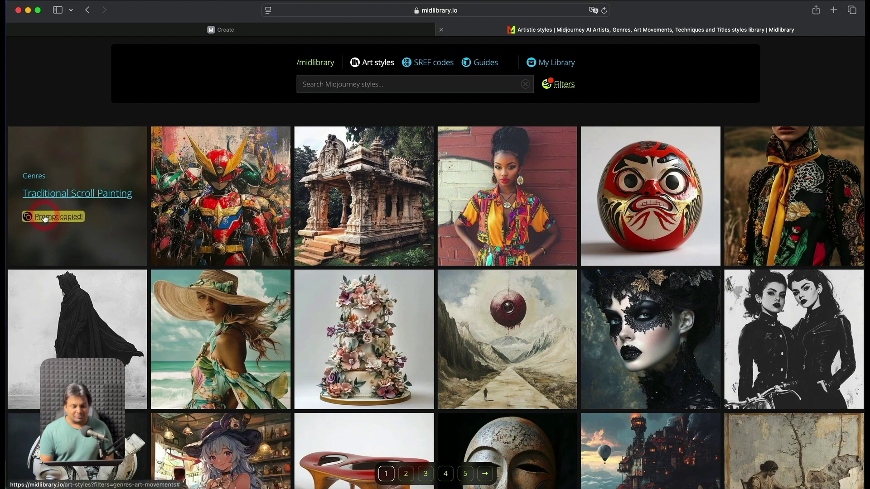
key("ctrl+shift+Tab")
left_click(362, 57)
key("super+v")
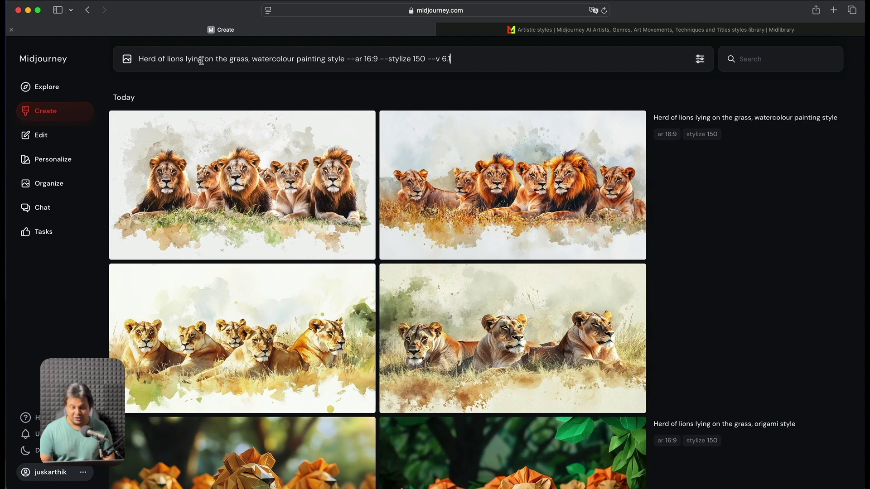
left_click_drag(252, 58, 326, 60)
key("super+v")
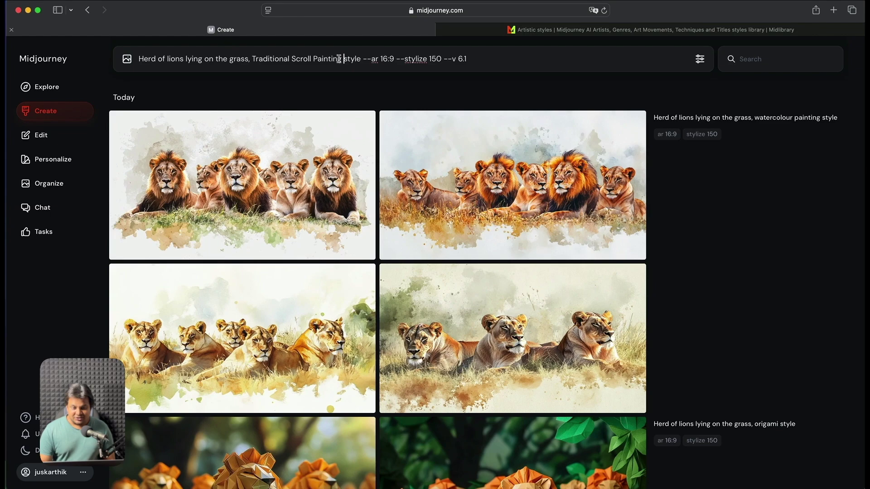
Step: Return to Midlibrary and open the Traditional Scroll Painting style page to view its sample images and style features
left_click(550, 31)
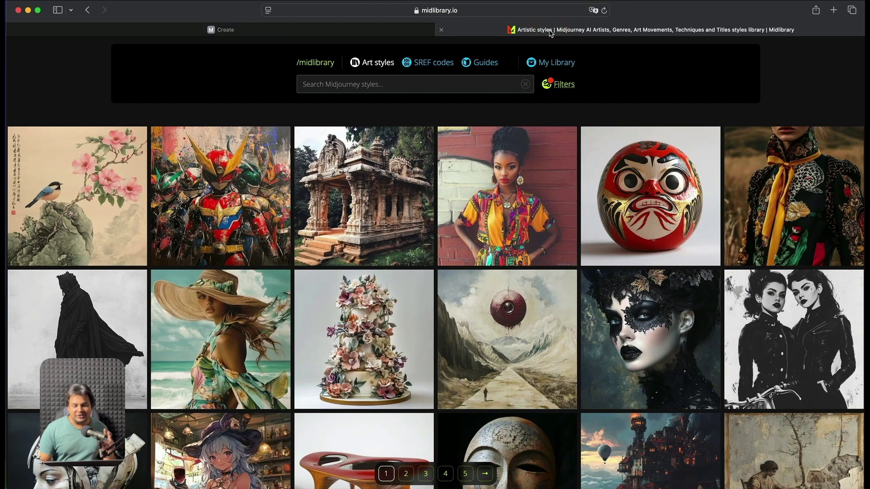
mouse_move(110, 184)
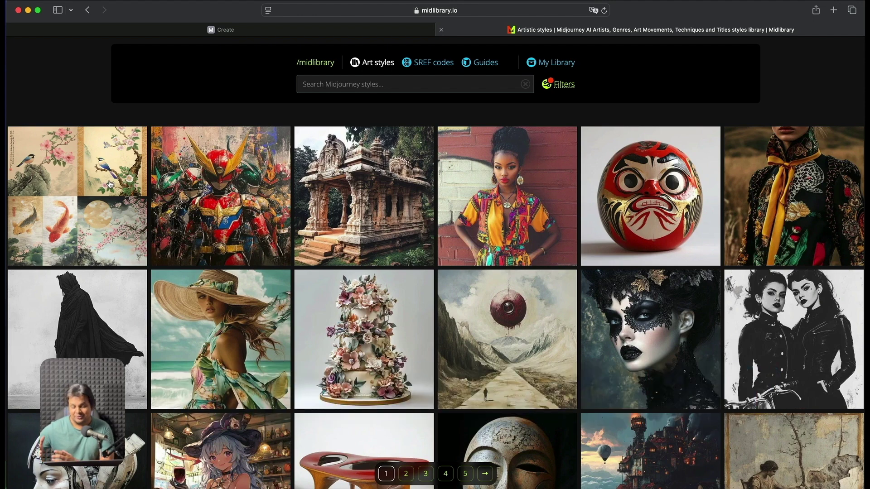
mouse_move(82, 181)
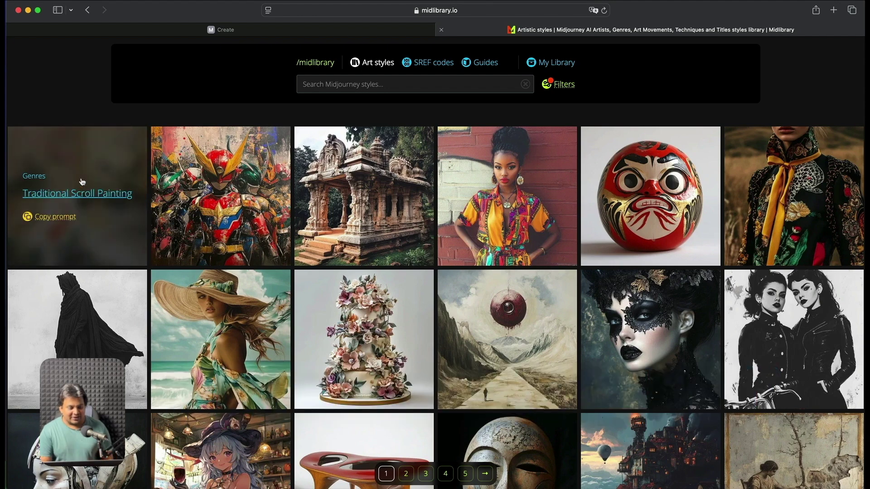
left_click(63, 194)
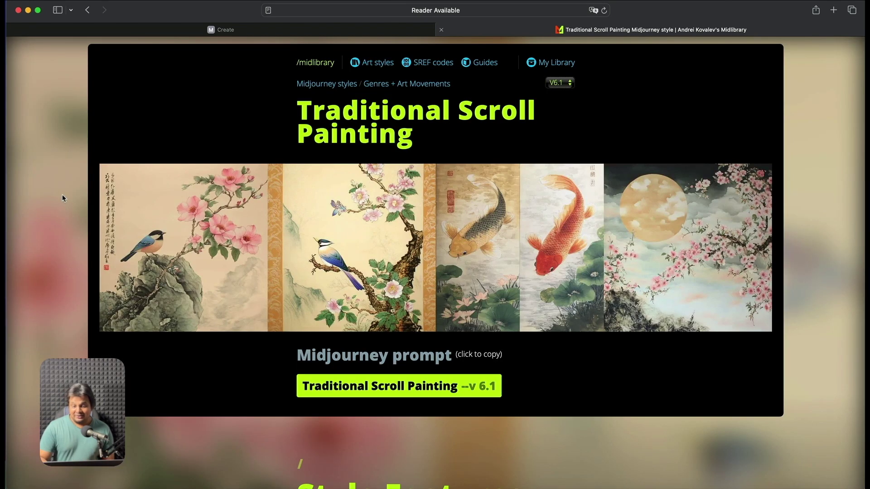
scroll(304, 263, "down", 3)
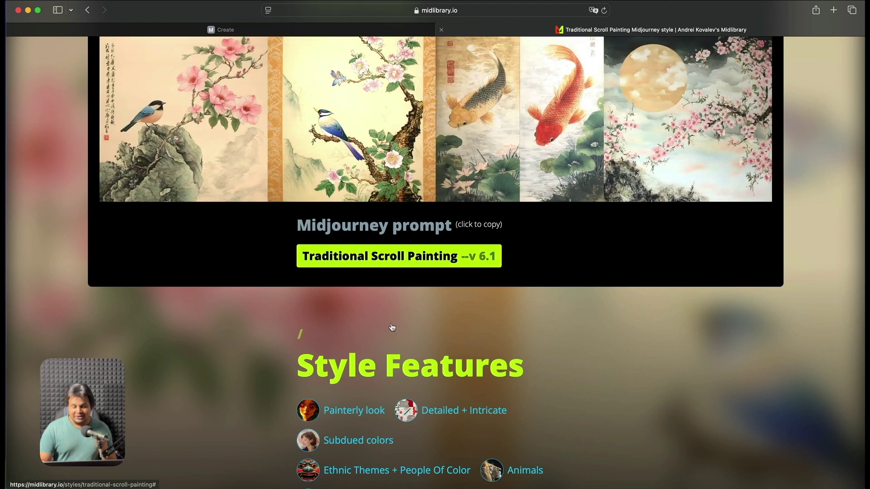
Step: Switch to Midjourney, view a Traditional Scroll Painting lion image at full size, and return to the image grid
key("ctrl+shift+Tab")
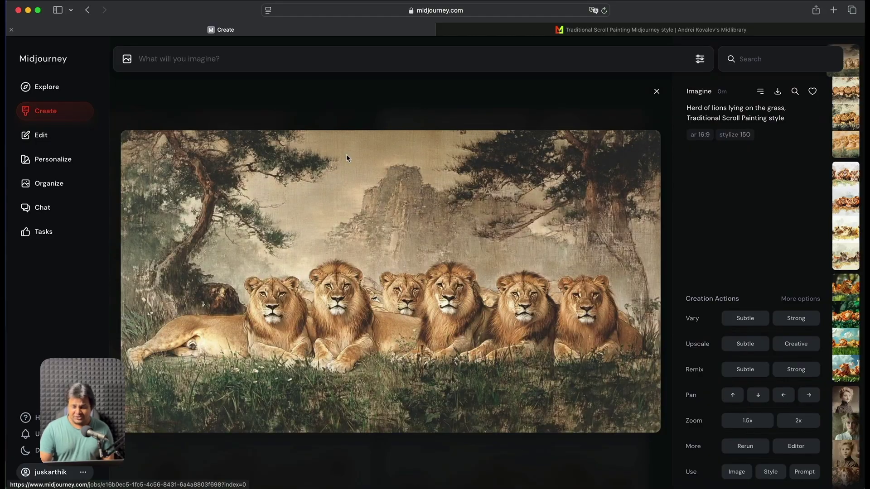
scroll(346, 158, "down", 2)
left_click(656, 91)
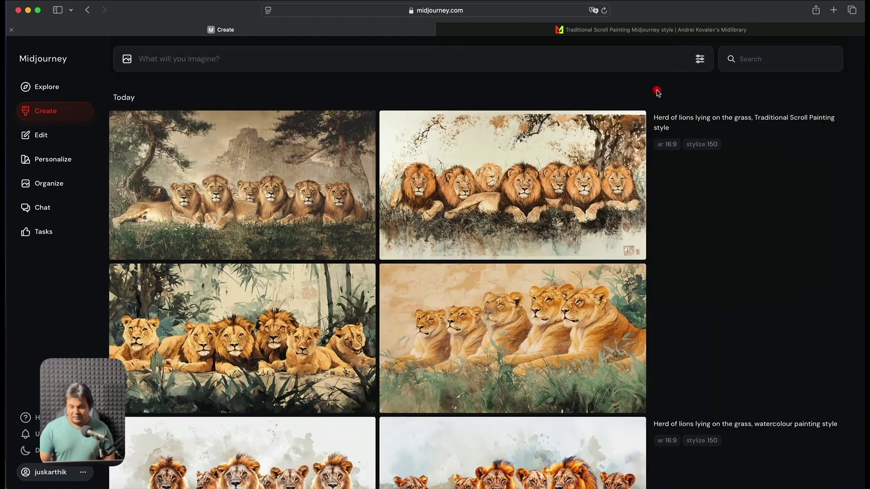
Step: Read Midlibrary's About section on Traditional Scroll Painting, highlighting the subjects this style usually depicts
left_click(597, 32)
scroll(347, 322, "down", 5)
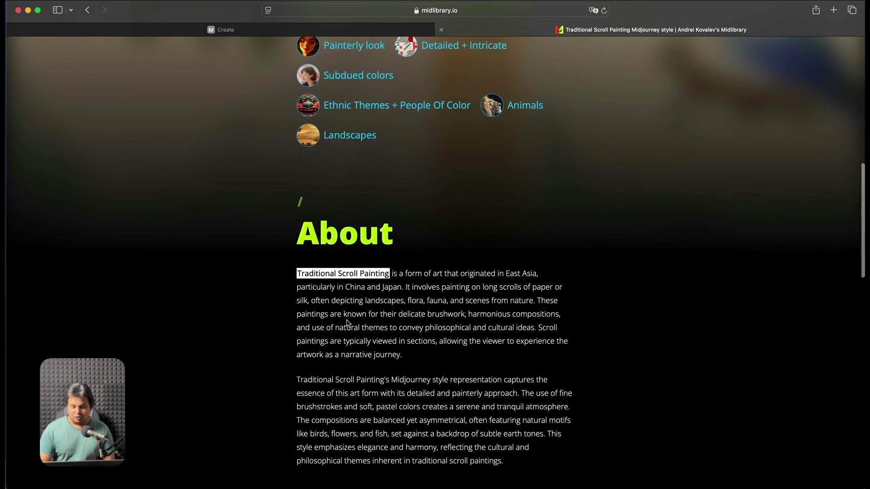
scroll(348, 324, "down", 2)
left_click_drag(335, 186, 408, 187)
left_click_drag(335, 200, 536, 200)
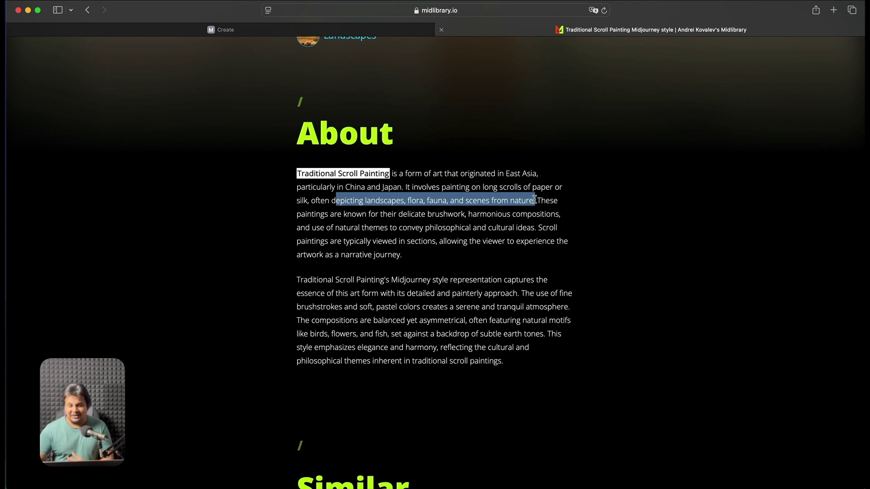
Step: Start a new Midjourney prompt reading "A coy pond in a chinese village,"
left_click(399, 30)
type("A coy pond in a chi")
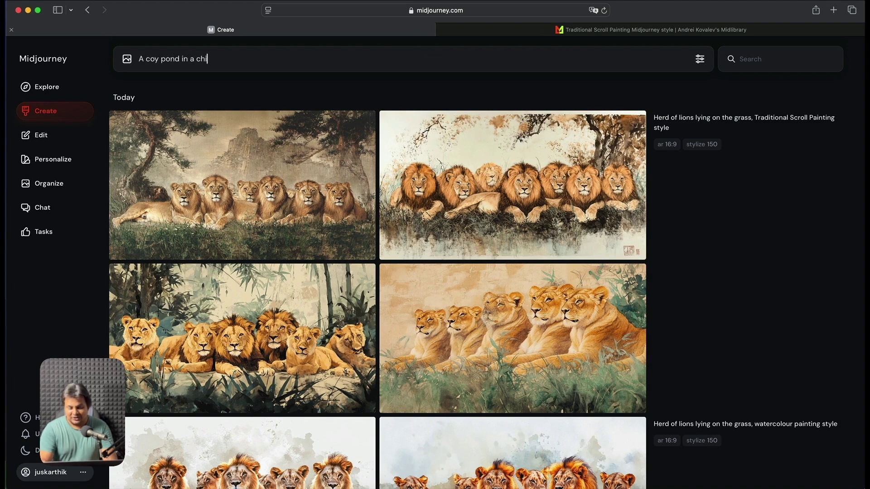
type("nese village.")
Step: Append Midlibrary's copied style name to the coy pond prompt as "Traditional Scroll Painting Style", without the version parameter, and generate the images
left_click(561, 30)
scroll(409, 118, "up", 8)
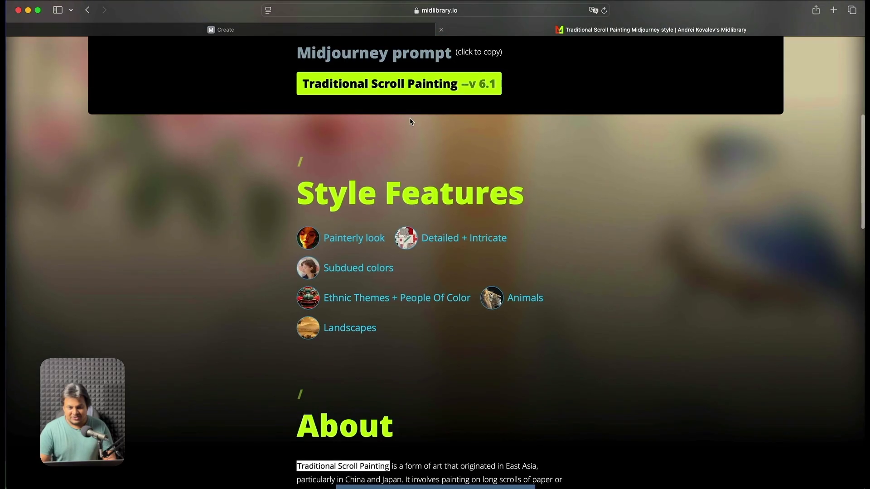
left_click(416, 90)
left_click(382, 30)
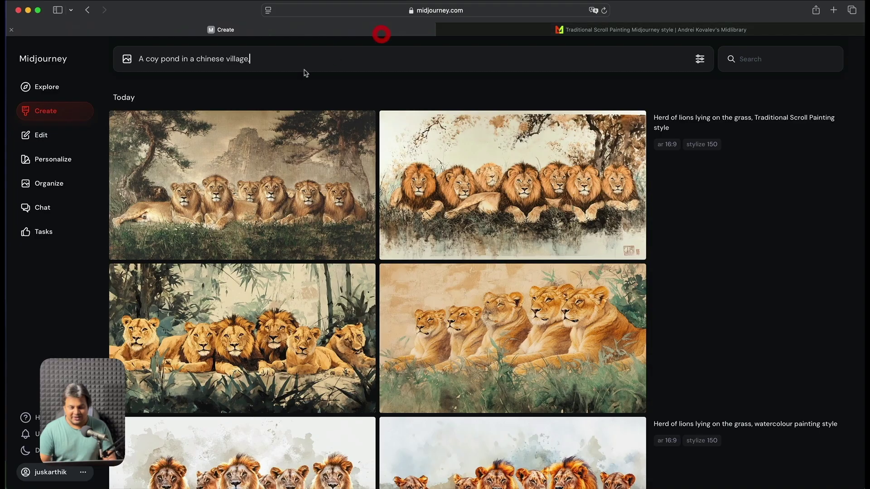
key("super+v")
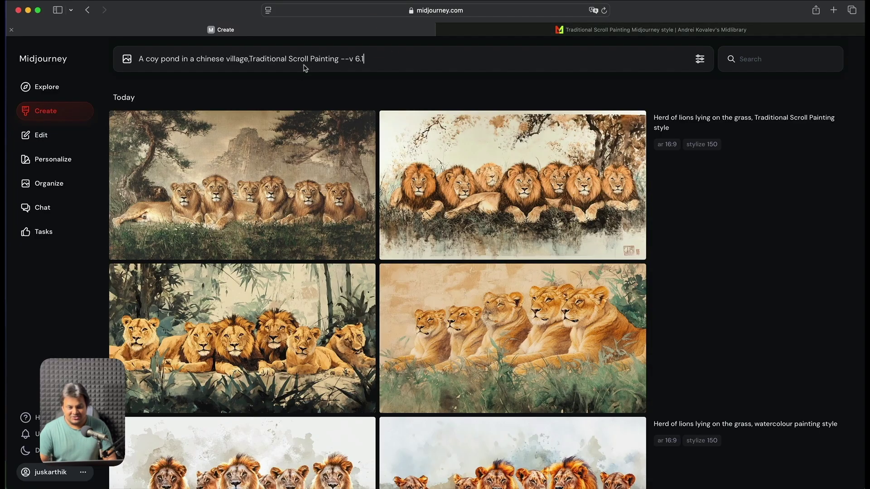
key("BackSpace")
key("BackSpace")
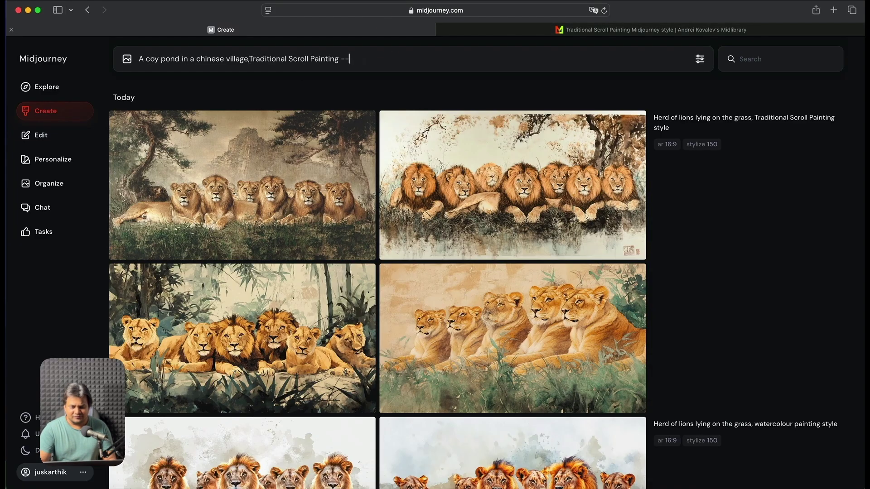
type("Style")
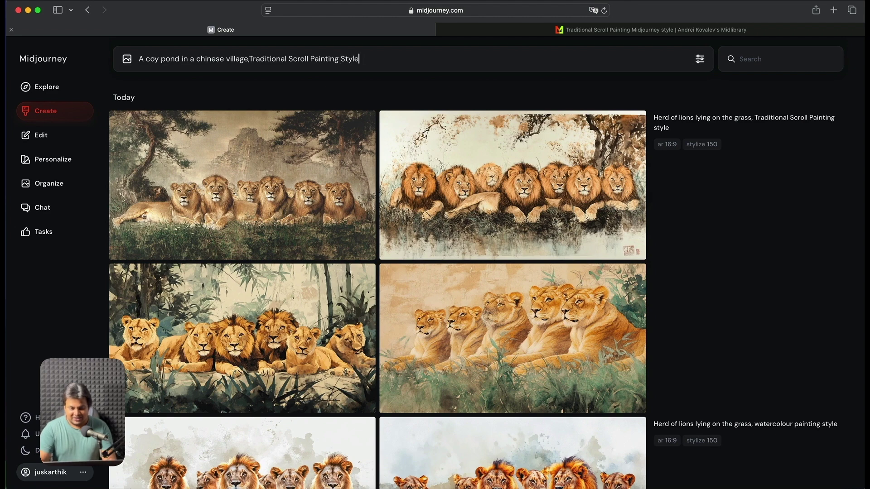
key("Return")
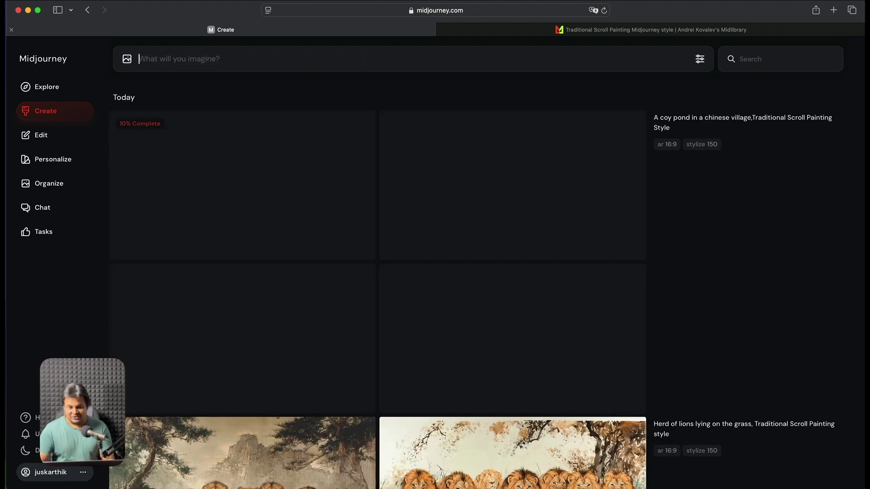
Step: Reuse the last prompt with its subject replaced by "Rice fields in rural china in the middle of huge mountians," and generate the images
key("super+v")
left_click_drag(249, 58, 138, 59)
type("Rice fields in ru")
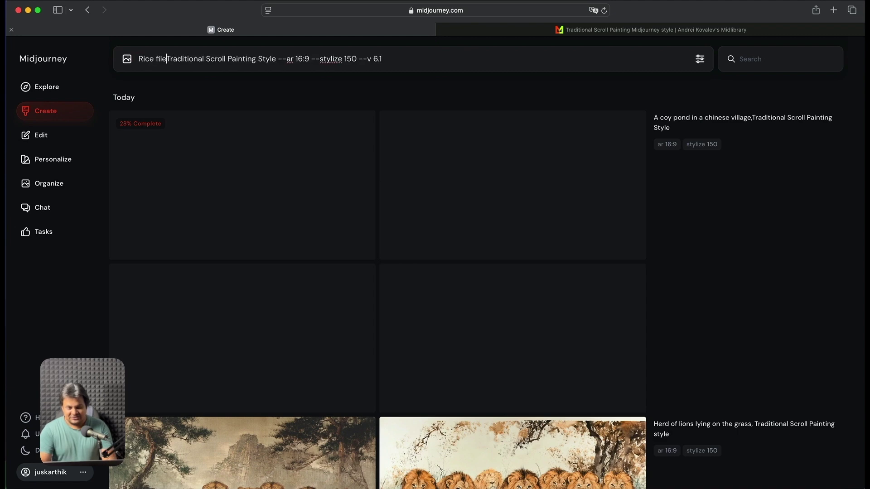
type("ral china in the middle of hug")
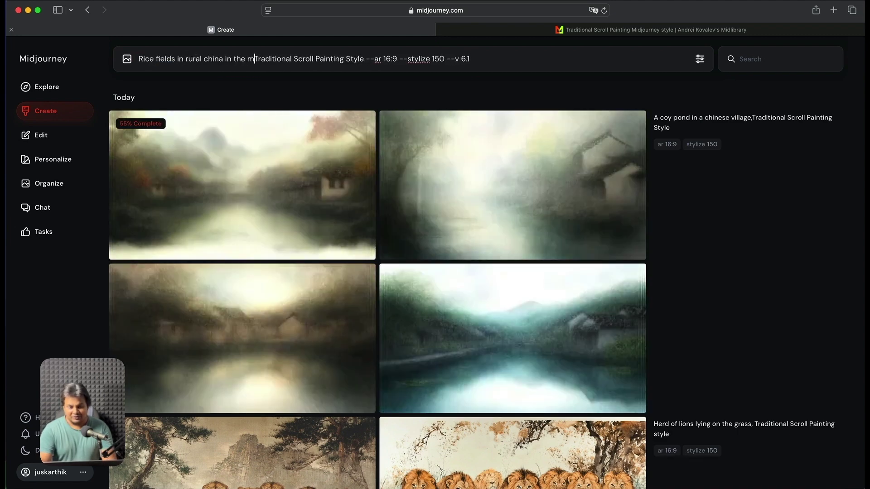
type("e mountians,")
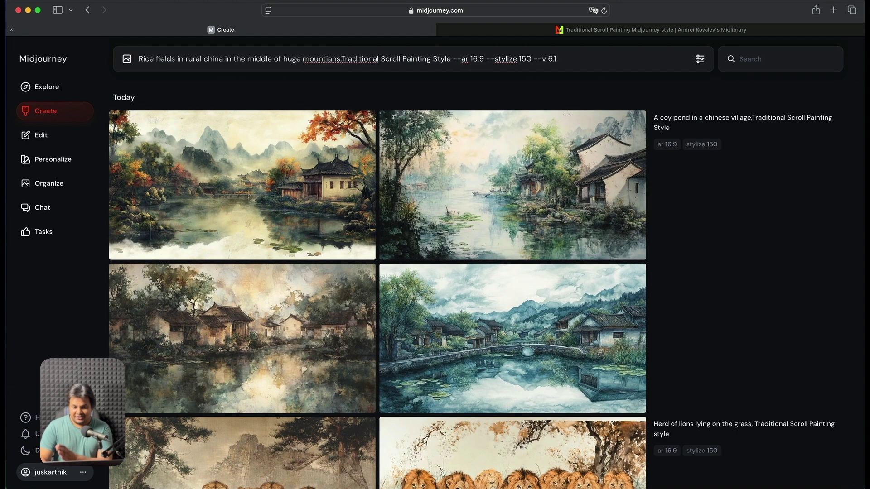
key("Return")
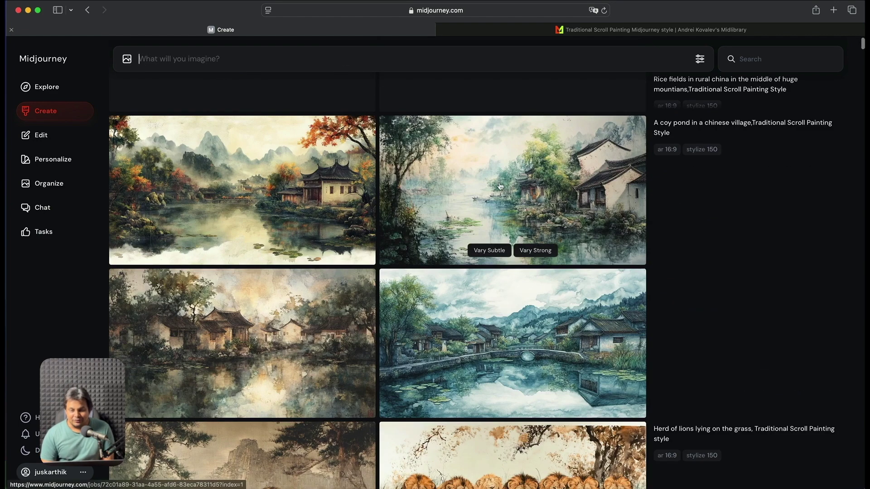
Step: Examine the coy pond images one after another at full size, comparing them with the Traditional Scroll Painting style page
left_click(320, 177)
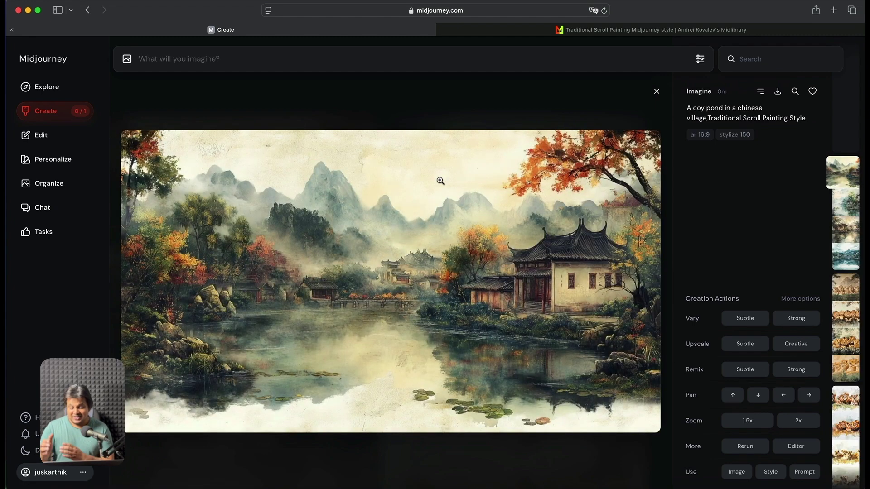
left_click(557, 30)
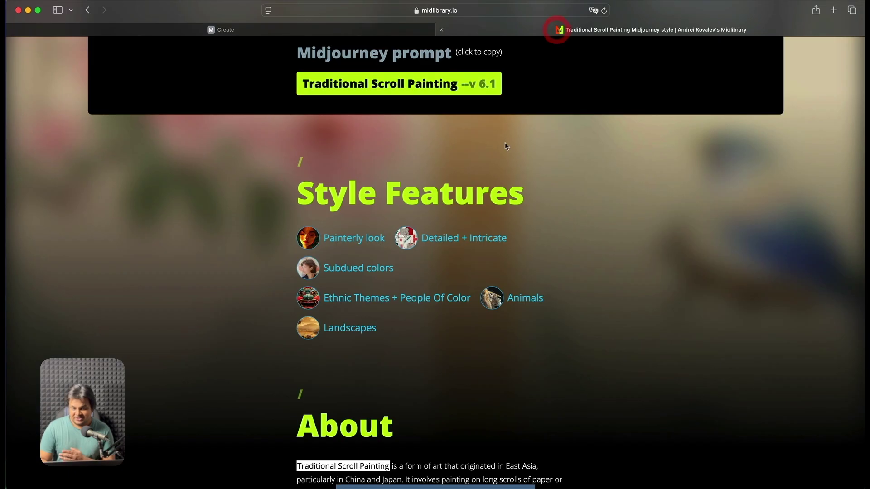
left_click(403, 31)
key("Down")
key("Down")
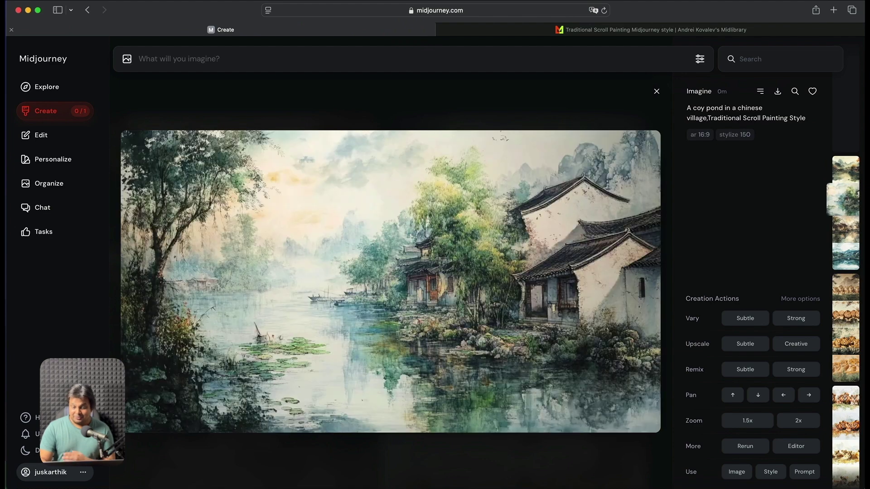
key("Down")
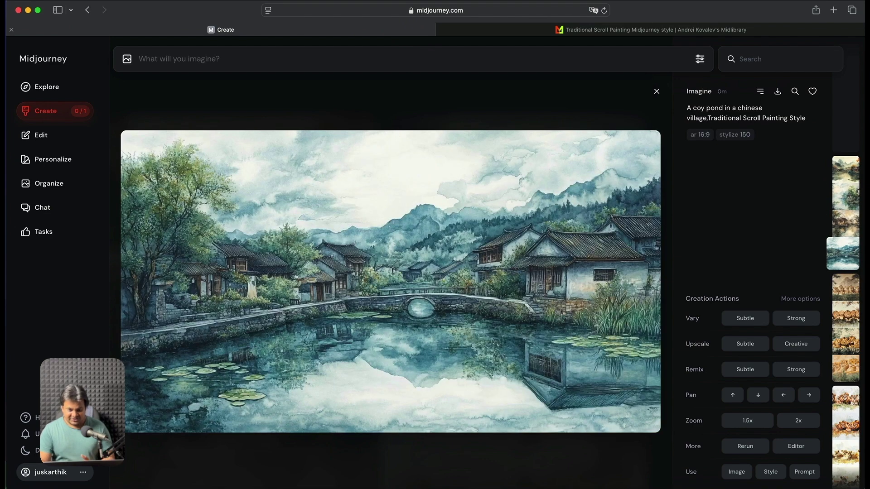
key("Up")
key("Up")
key("Up")
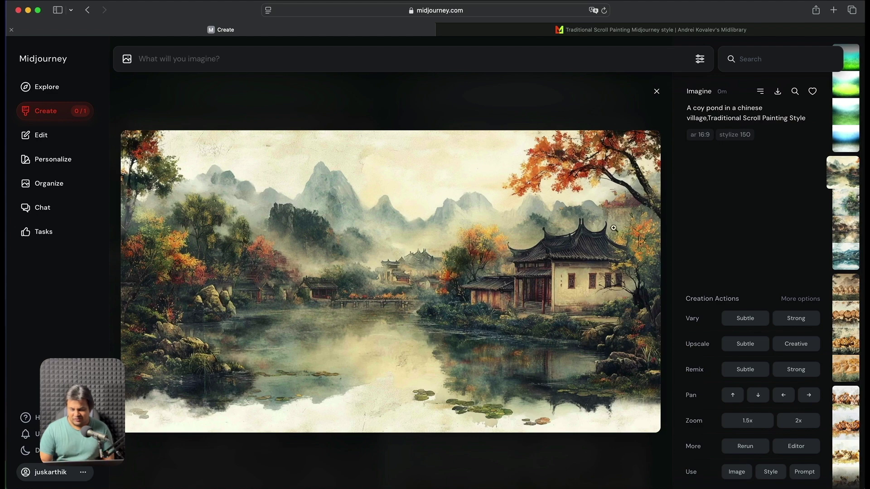
Step: Close the enlarged coy pond image and open the Mayan art style page from Midlibrary's styles gallery
left_click(657, 92)
scroll(543, 159, "up", 2)
left_click(498, 172)
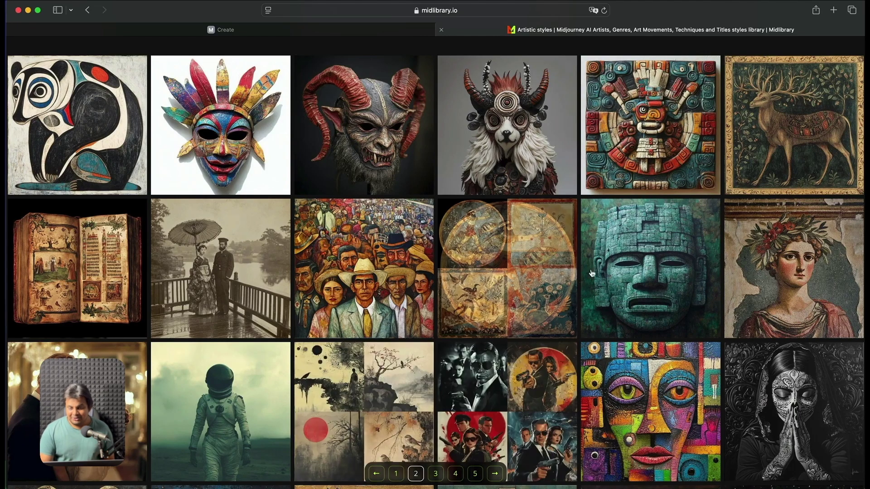
mouse_move(640, 152)
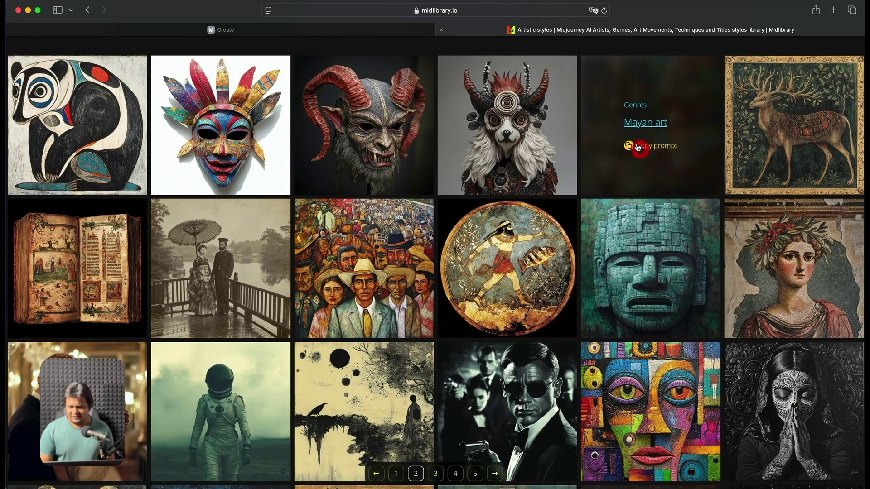
left_click(643, 125)
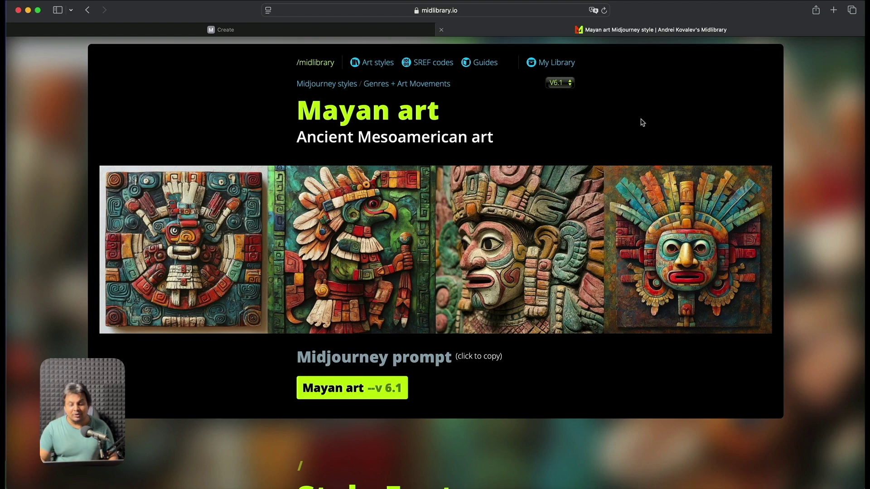
Step: Read the About text of the Mayan art style, marking the mediums carvings, sculptures and murals
scroll(421, 195, "down", 5)
scroll(422, 202, "down", 12)
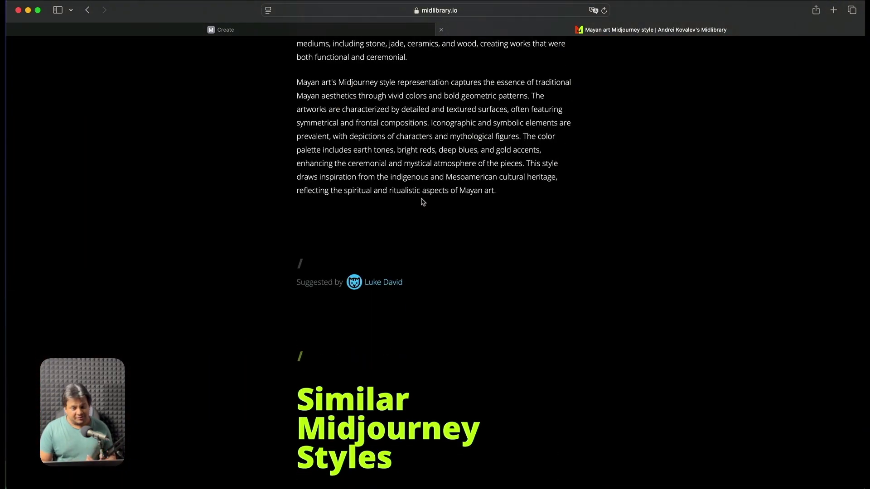
scroll(421, 202, "up", 2)
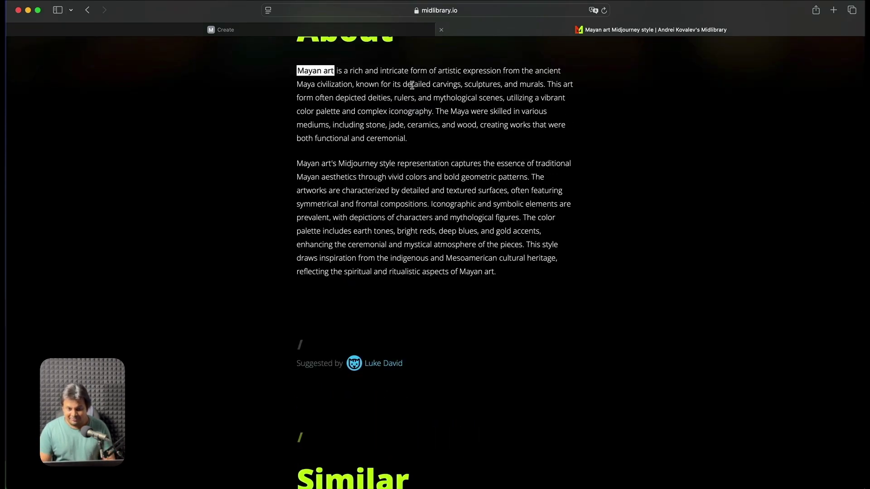
double_click(454, 85)
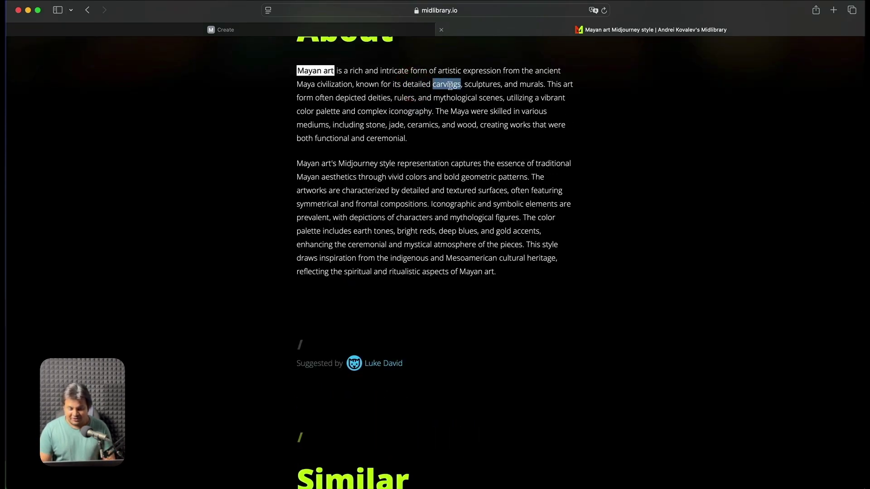
double_click(483, 84)
double_click(537, 85)
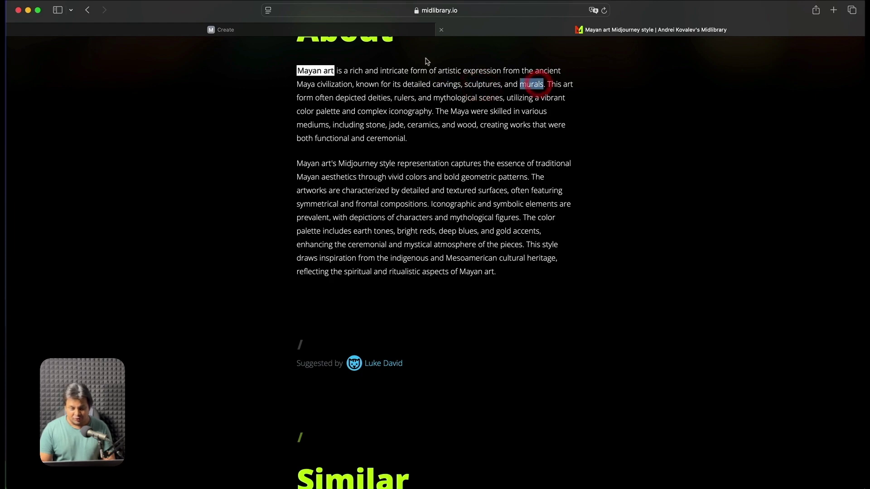
Step: Switch to Midjourney and generate images from the prompt "Jesus Christ, Mayan art style"
left_click(398, 28)
left_click(388, 56)
type("Jesus Christ, ,aya")
key("BackSpace")
key("BackSpace")
key("BackSpace")
key("BackSpace")
type("Mayan art style")
key("Return")
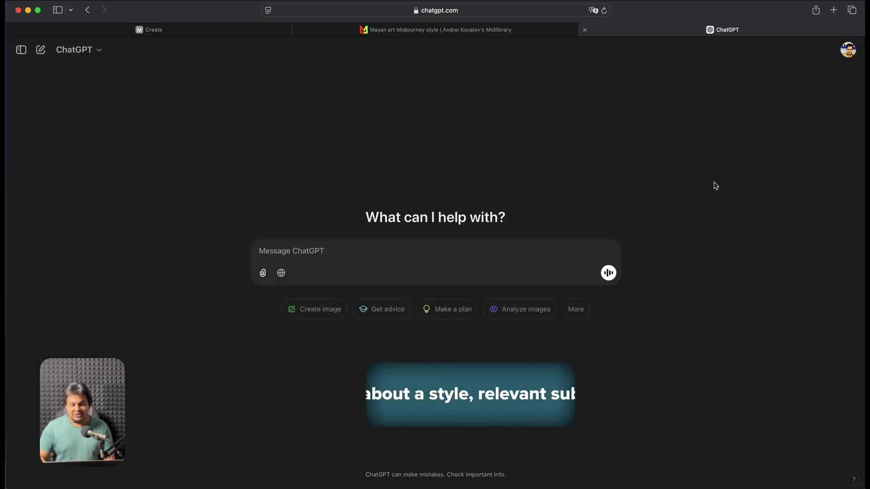
Step: Ask ChatGPT to "give me top 10 gods in mayan culture" and select a god's name from the answer
type("give me top 10 gods in mayan culture")
key("Return")
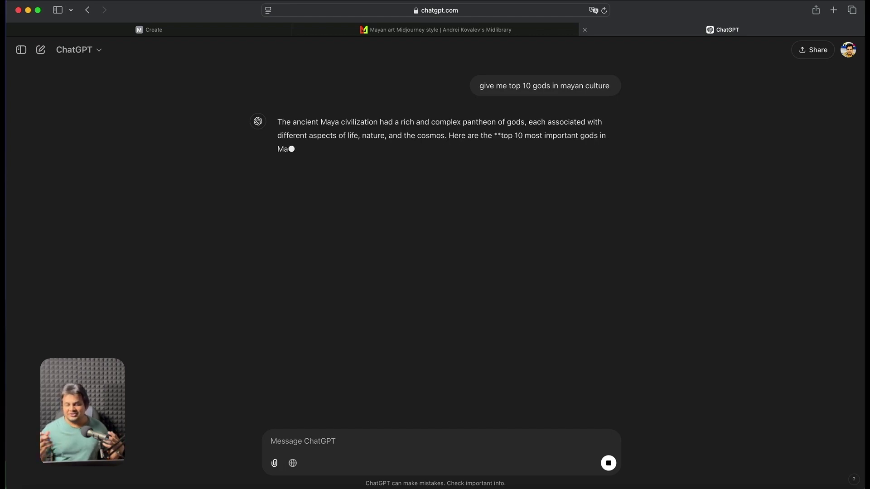
double_click(304, 172)
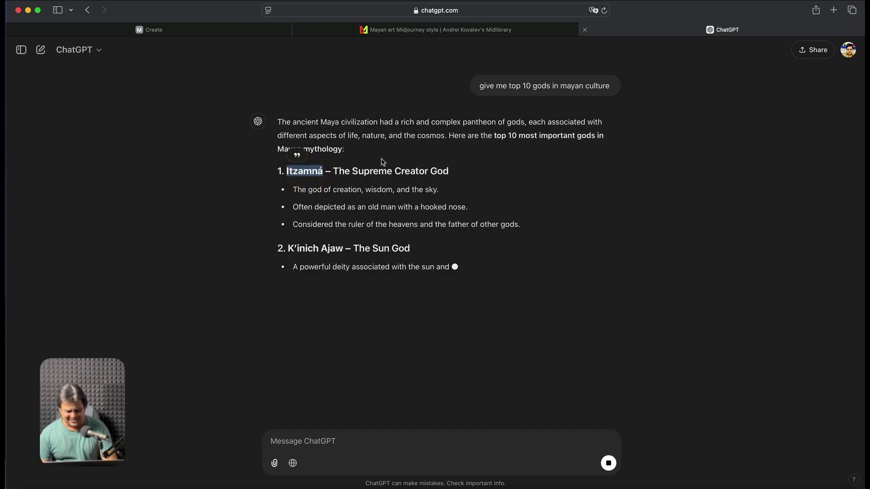
double_click(302, 326)
Step: Return to Midjourney and view the Jesus Christ images in Mayan art style at full size
left_click(398, 32)
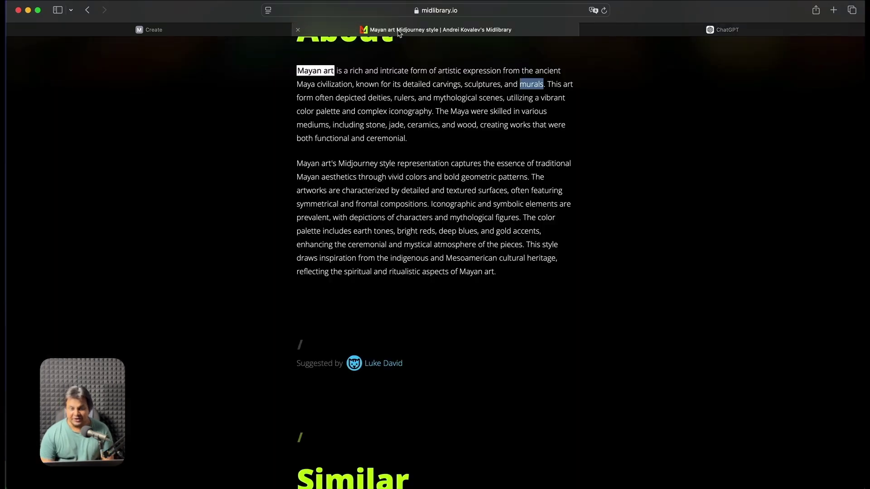
left_click(246, 32)
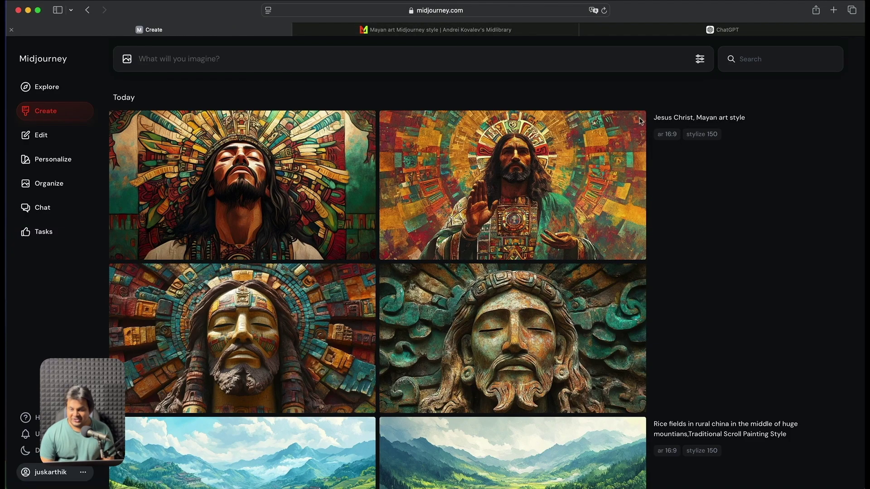
left_click(293, 170)
scroll(292, 170, "down", 3)
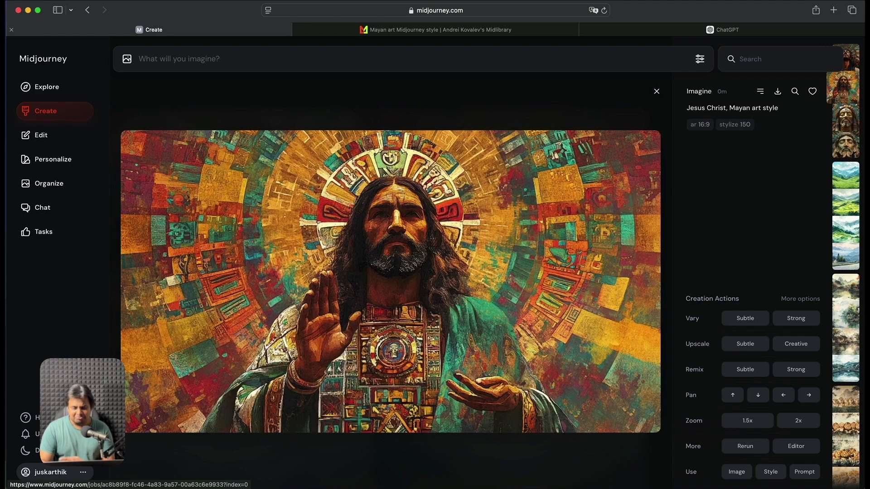
scroll(293, 170, "up", 2)
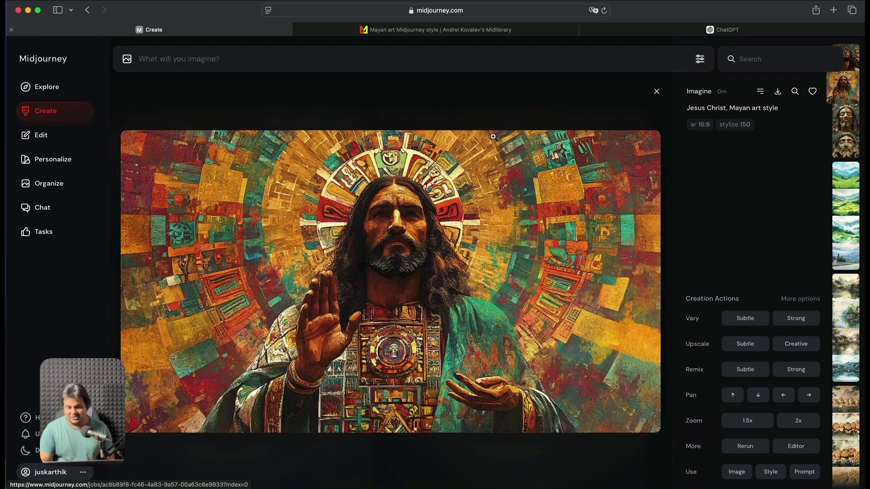
Step: Close the enlarged image and generate images from the prompt "Chaac, Mayan art style"
key("Escape")
type("Chaac, Mayan art style")
key("Return")
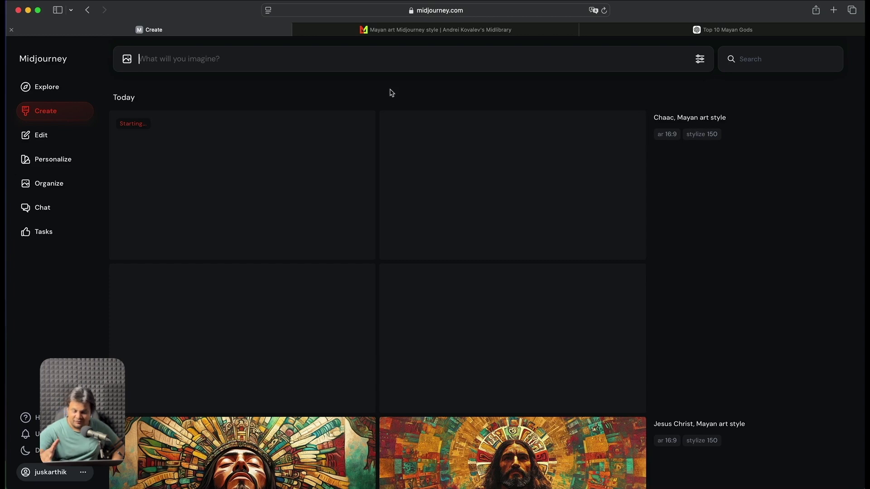
Step: Copy "Itzamná" from ChatGPT's list, reuse the last Midjourney prompt with it in place of Chaac, and generate the images
key("ctrl+shift+Tab")
double_click(312, 148)
key("super+c")
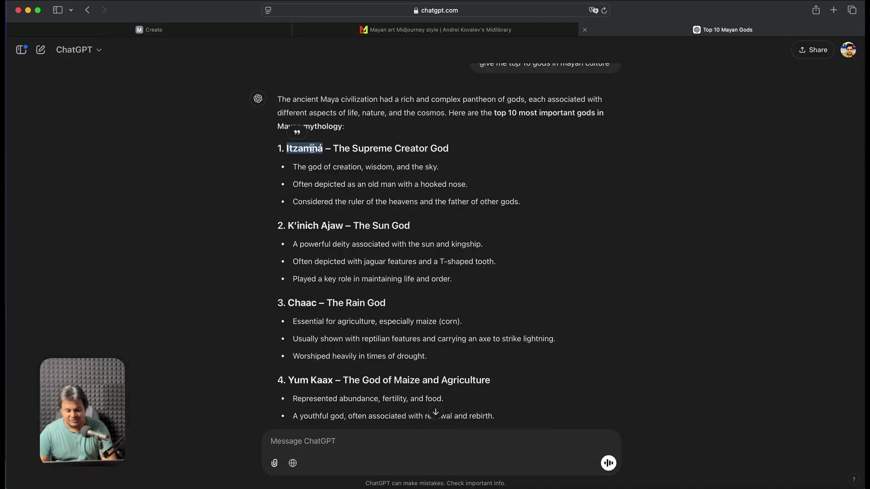
left_click(229, 29)
left_click(251, 54)
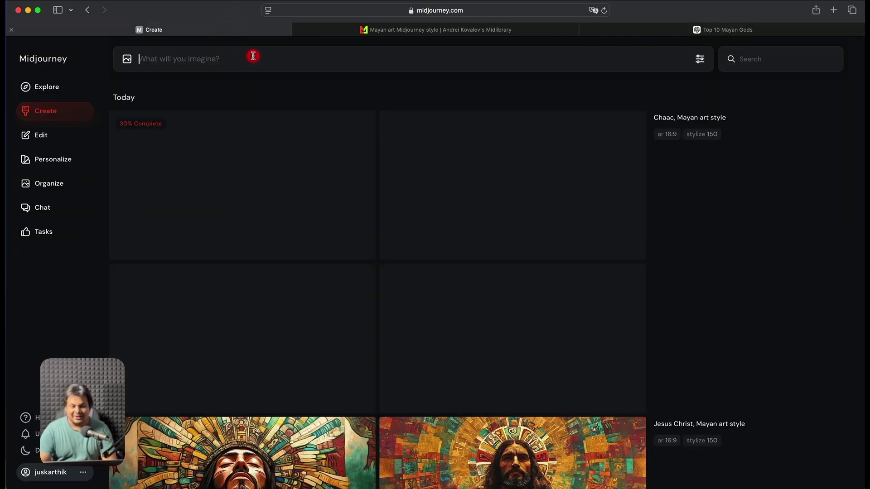
key("Up")
double_click(147, 59)
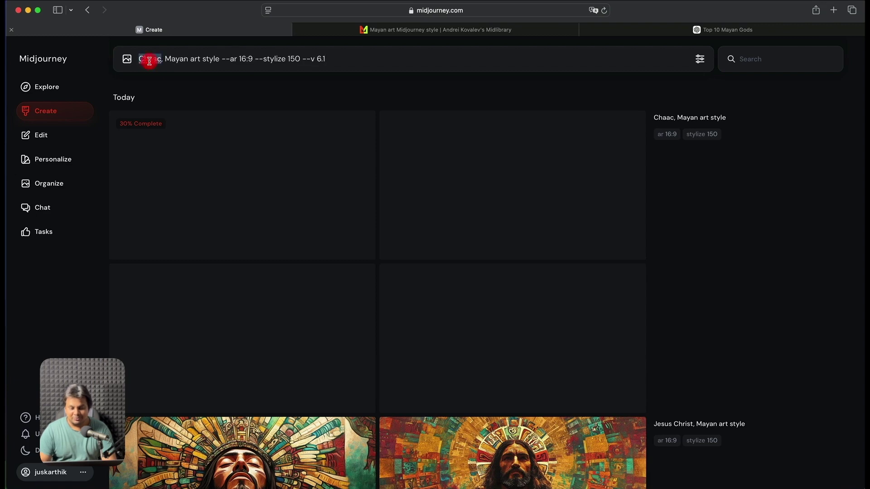
key("super+v")
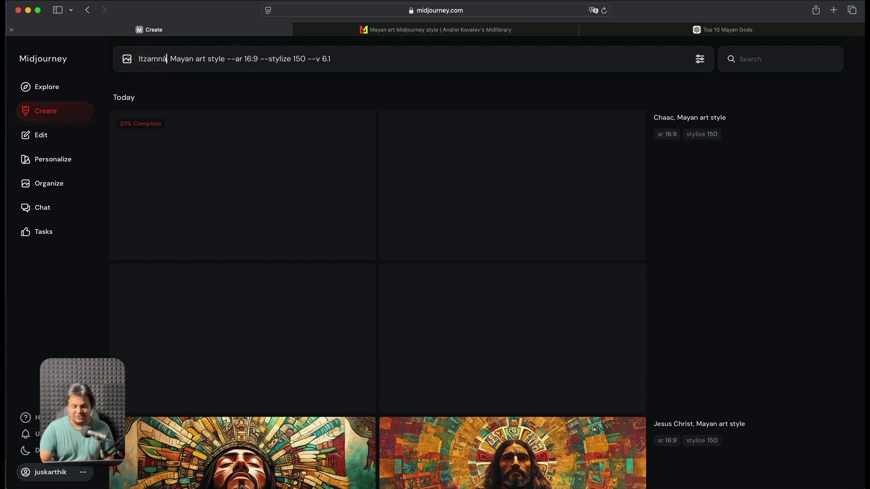
key("Return")
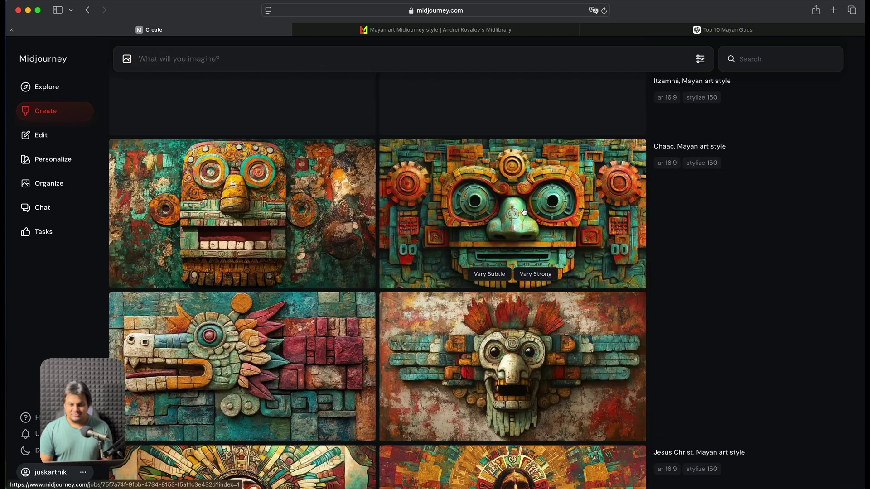
Step: Examine the Chaac images one after another at full size
left_click(339, 206)
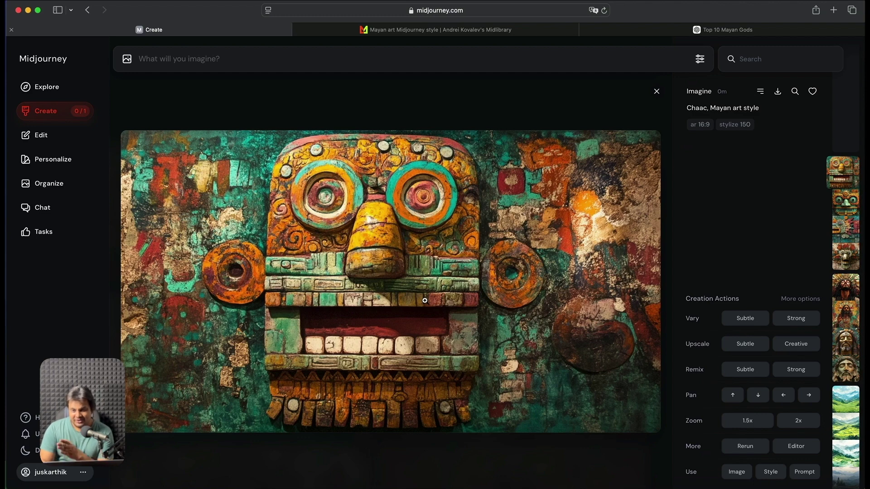
key("Right")
key("Right")
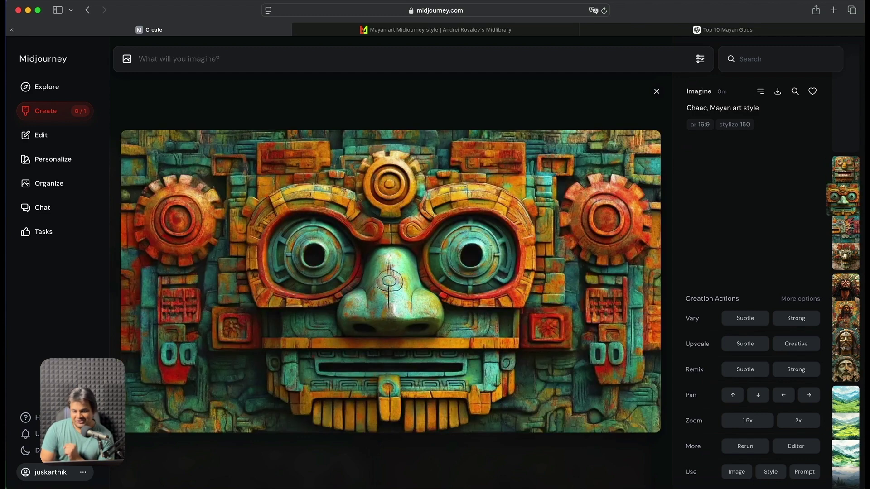
key("Right")
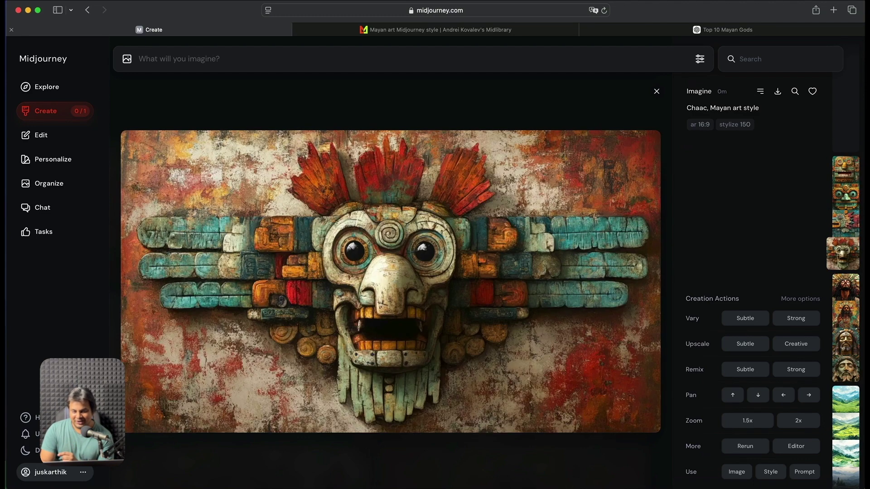
key("Left")
key("Left")
Step: Take the carving medium from Midlibrary's Mayan art description and generate images in Midjourney from "Carving of Chaac, Mayan art style"
key("ctrl+Tab")
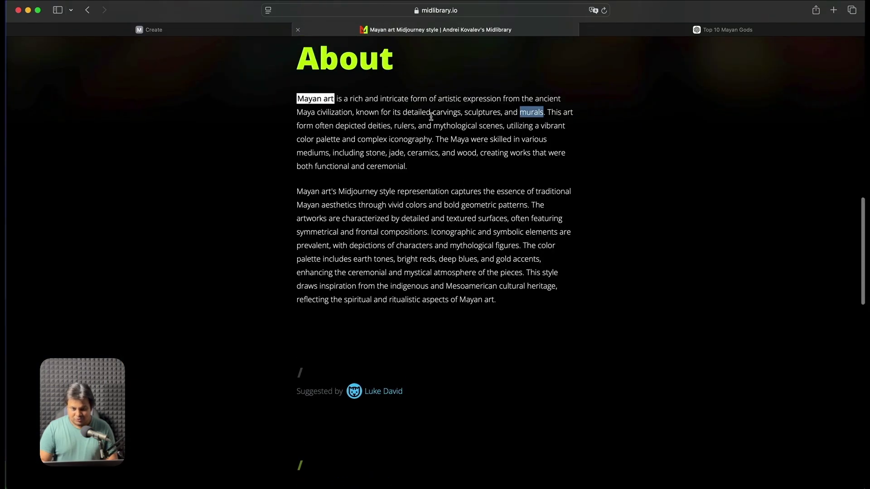
double_click(451, 112)
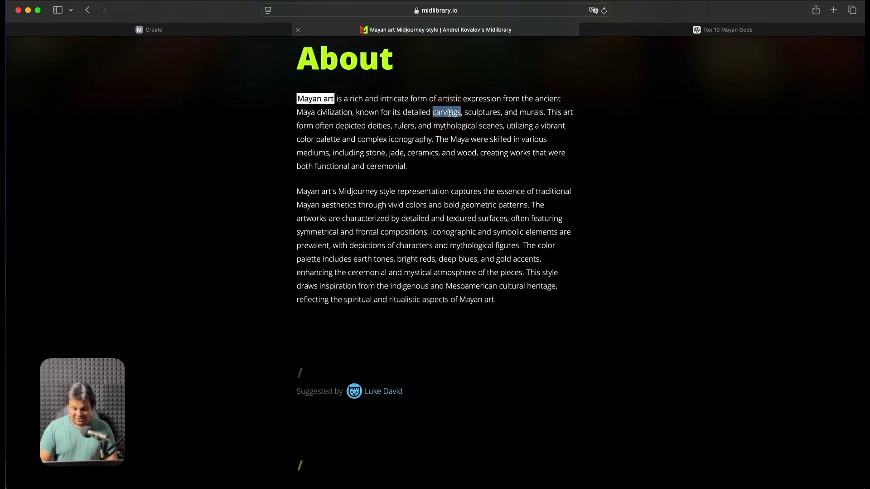
double_click(531, 113)
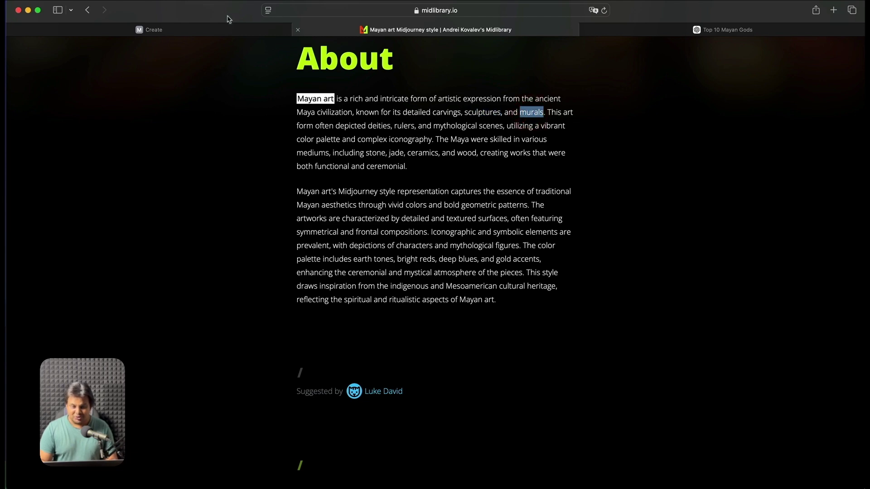
left_click(233, 30)
left_click(293, 55)
key("Up")
key("Up")
left_click(139, 59)
type("Carv")
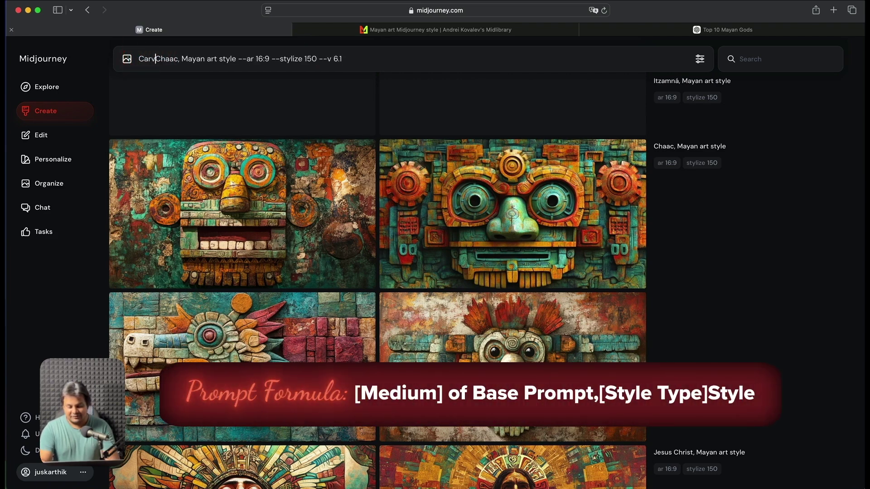
type("ing of")
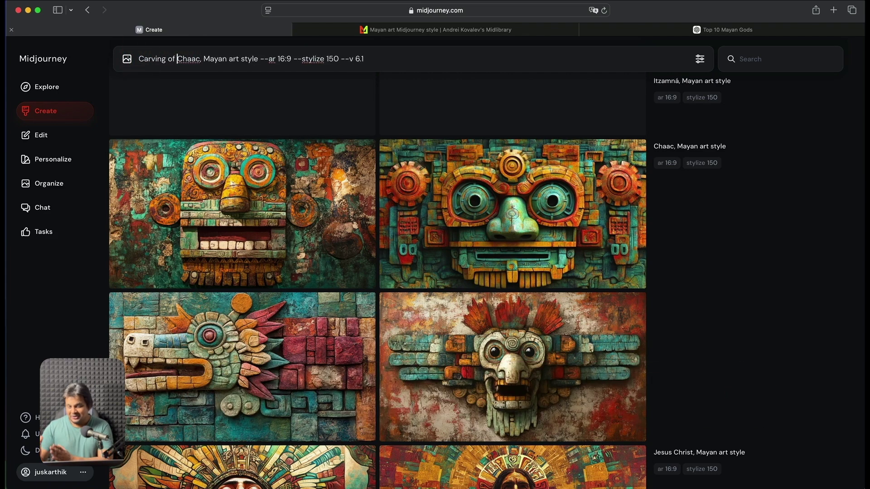
key("Return")
Step: Reuse the carving prompt with the medium replaced by "sculpture", as named in Midlibrary's description, and generate the images
key("Up")
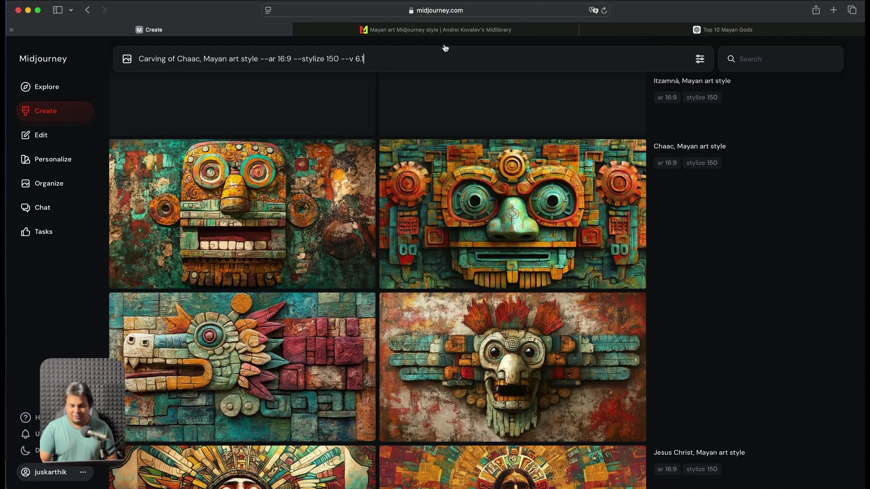
left_click(440, 30)
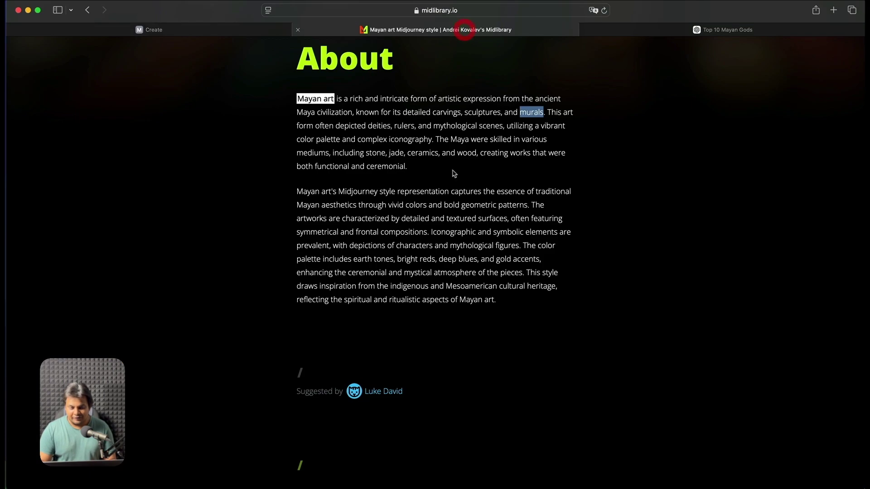
double_click(487, 113)
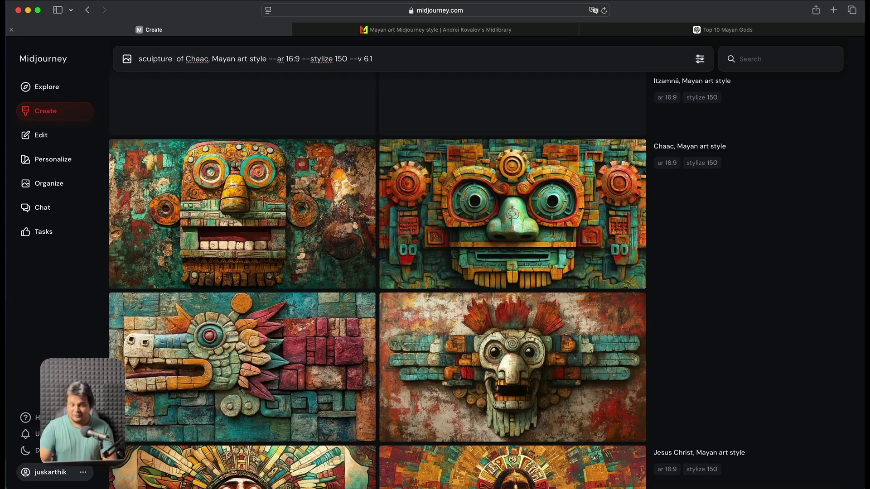
key("Return")
Step: Generate images from "mural of Chaac, Mayan art style", using the medium in Midlibrary's description, and open the first one at full size
left_click(440, 29)
double_click(532, 111)
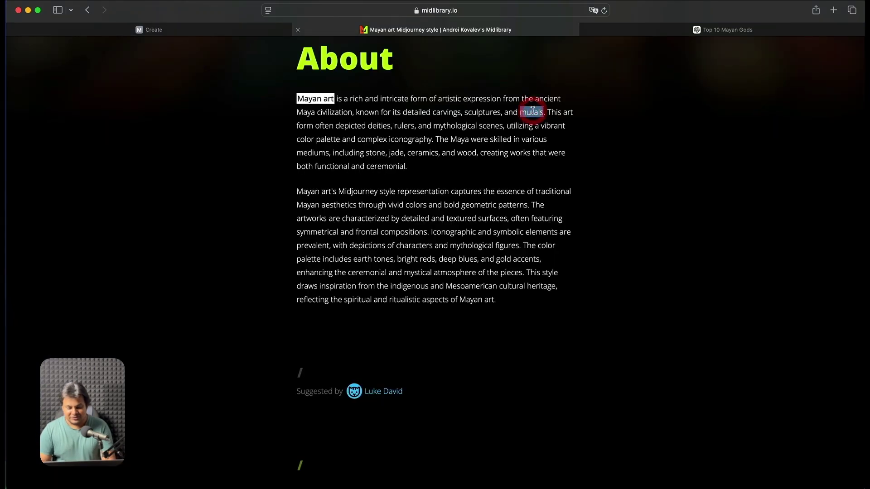
left_click(271, 31)
left_click(287, 64)
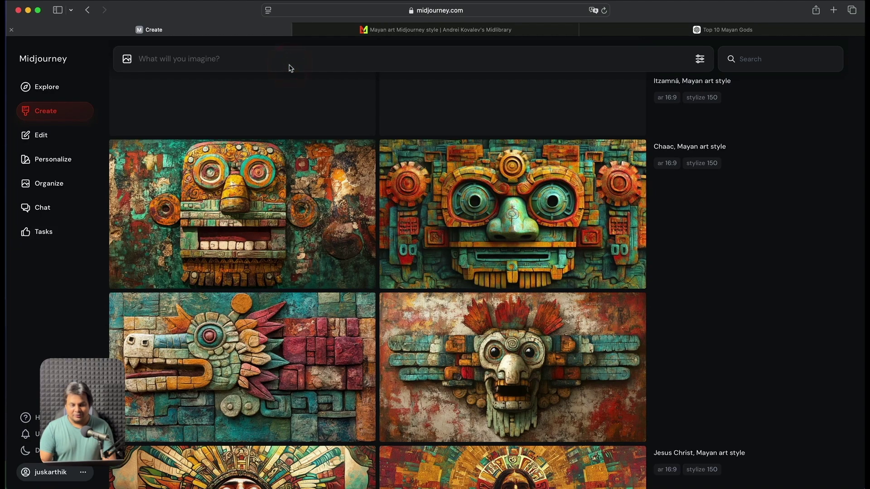
type("mural of Chaac, Mayan art style --ar 16:9 --stylize 150 --v 6.1")
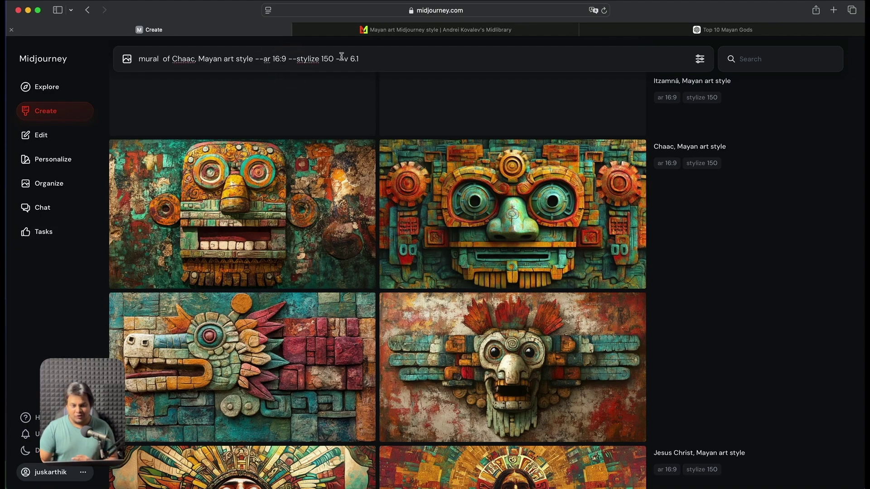
key("Return")
left_click(300, 156)
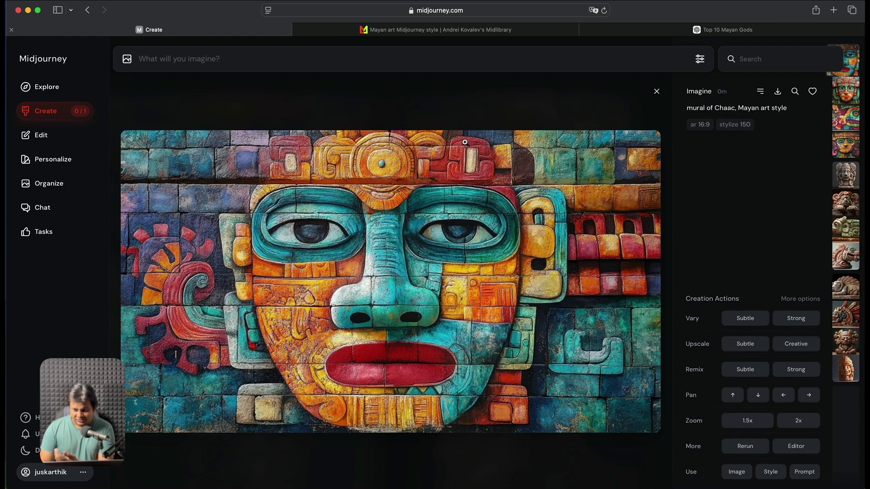
Step: Examine the remaining mural images of Chaac and the sculpture and carving images one after another at full size
key("Down")
key("Down")
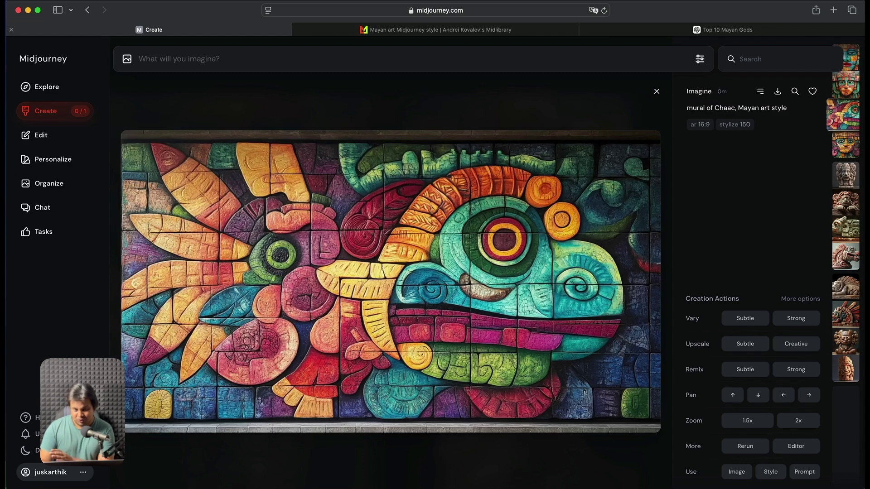
key("Down")
key("Down")
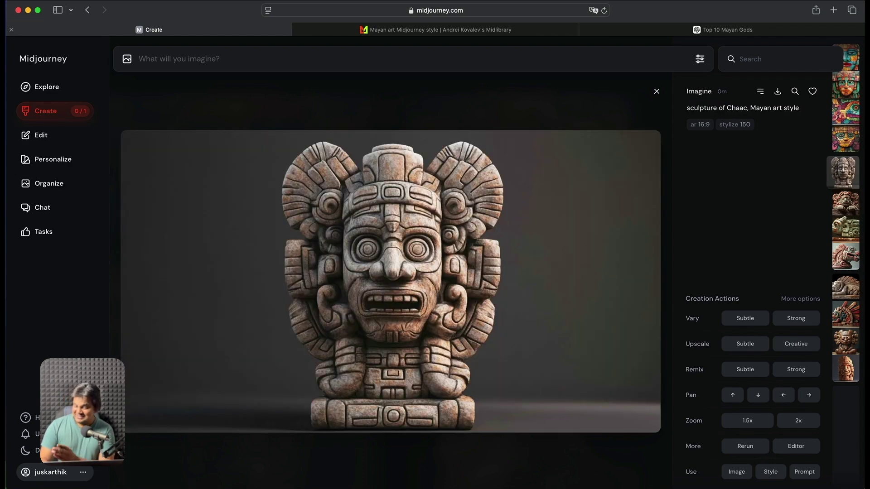
key("Down")
key("Down")
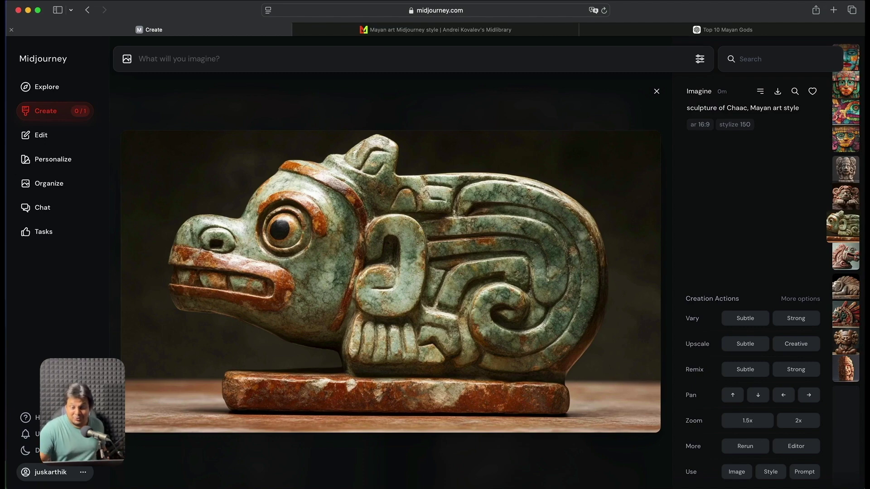
key("Down")
key("Down")
key("Down")
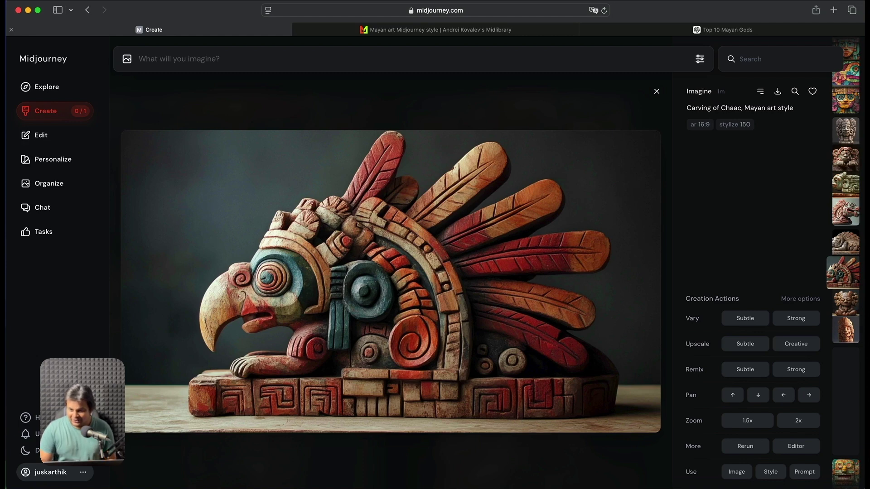
key("Down")
Step: Generate images from "Carving of Chaac on ancient mayan temple in the jungle, Mayan art style" and return to the image gallery
left_click(283, 61)
type("mural of Chaac, Mayan art style --ar 16:9 --stylize 150 --v 6.1")
key("super+z")
left_click(201, 59)
type("on ancient mayan te")
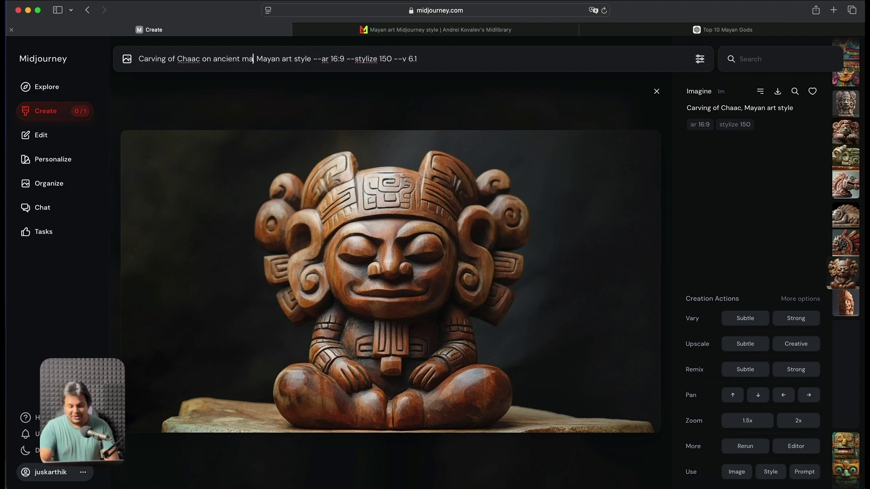
type("mple in the jungle")
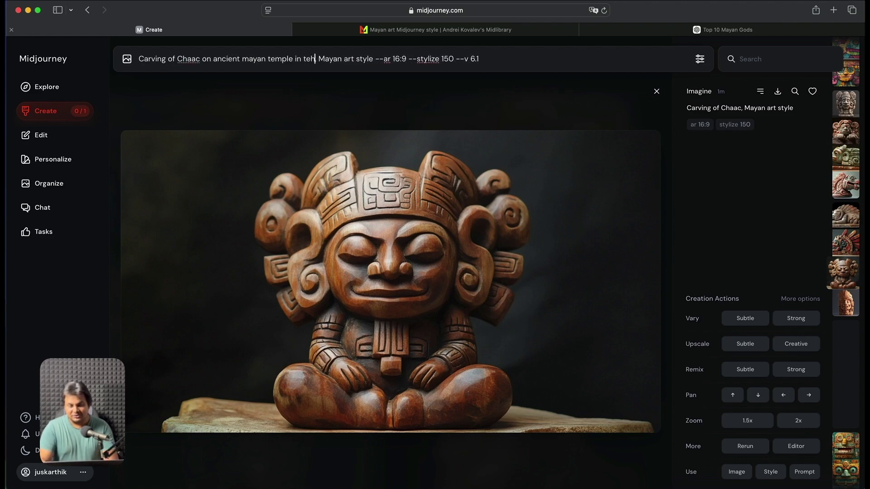
key("Return")
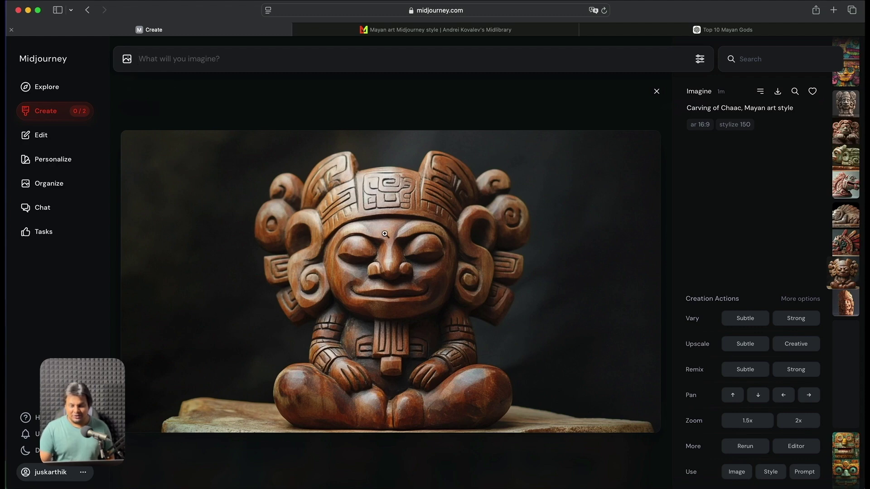
key("Escape")
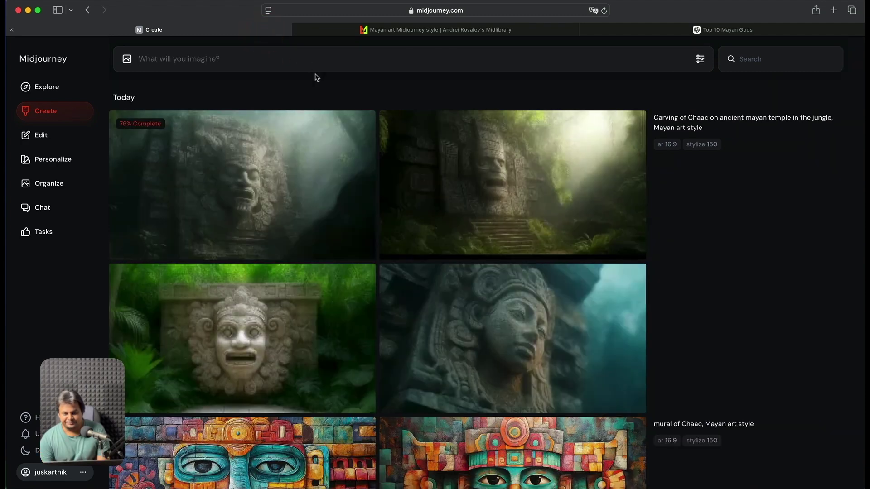
Step: Examine the jungle temple carving images of Chaac at full size and return to the gallery
left_click(296, 172)
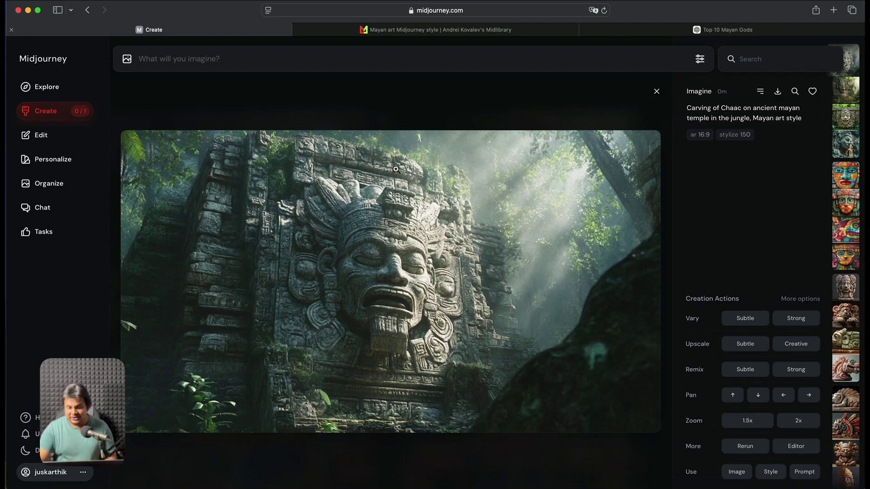
key("Right")
key("Right")
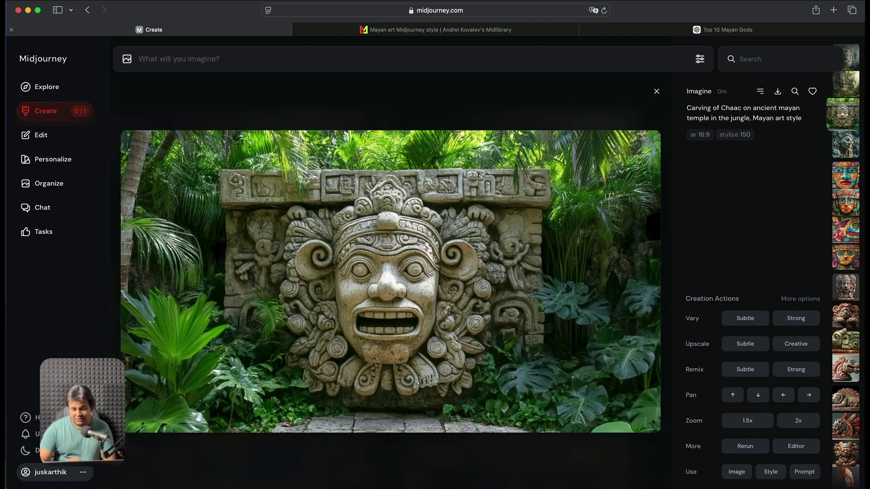
key("Right")
key("Left")
key("Left")
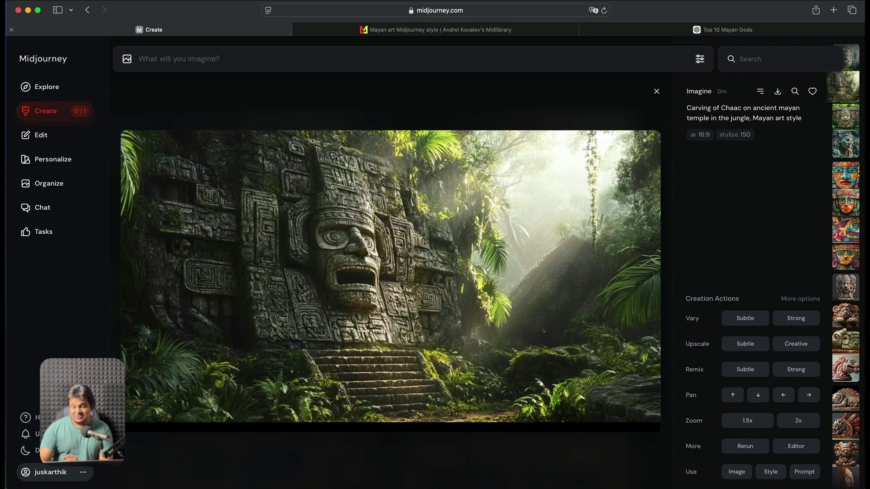
left_click(657, 92)
scroll(512, 184, "down", 5)
scroll(511, 184, "up", 5)
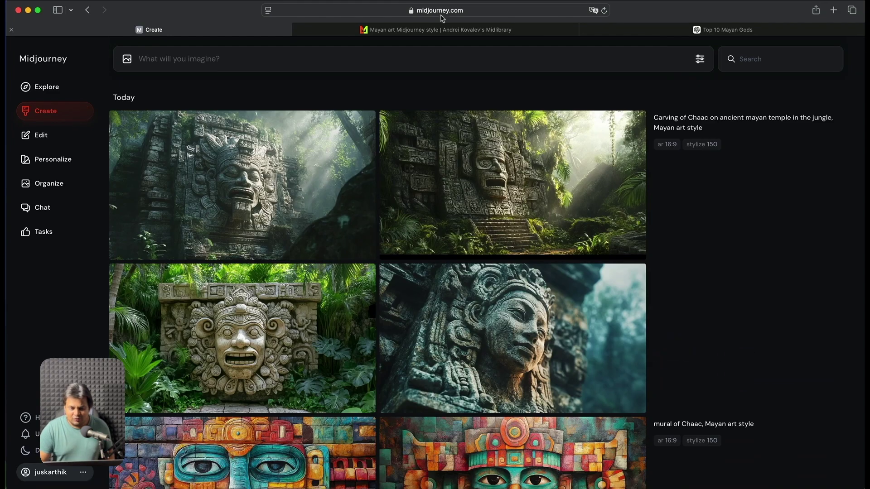
Step: Open the Meiji Period photography style in Midlibrary and read its About description
left_click(442, 29)
scroll(367, 236, "left", 5)
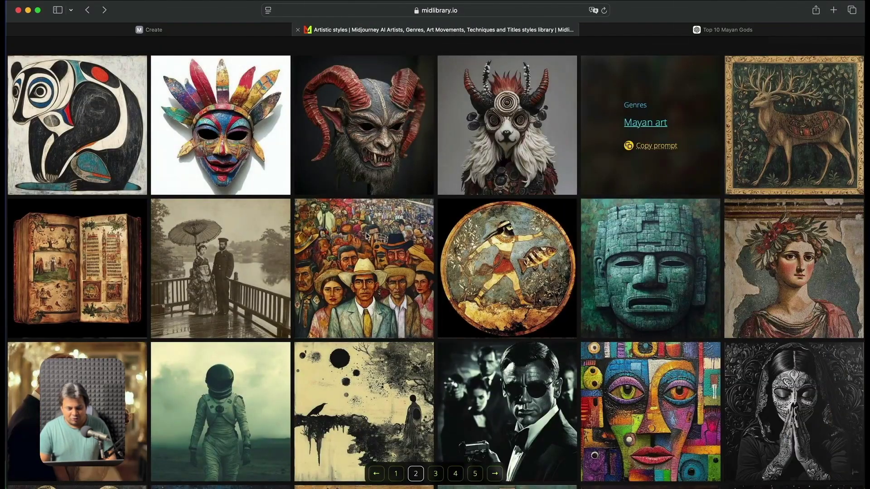
mouse_move(215, 267)
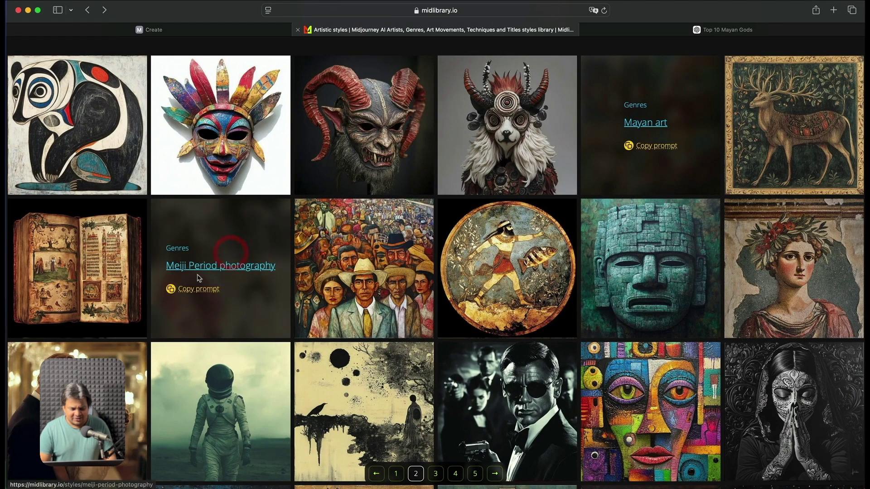
left_click(210, 268)
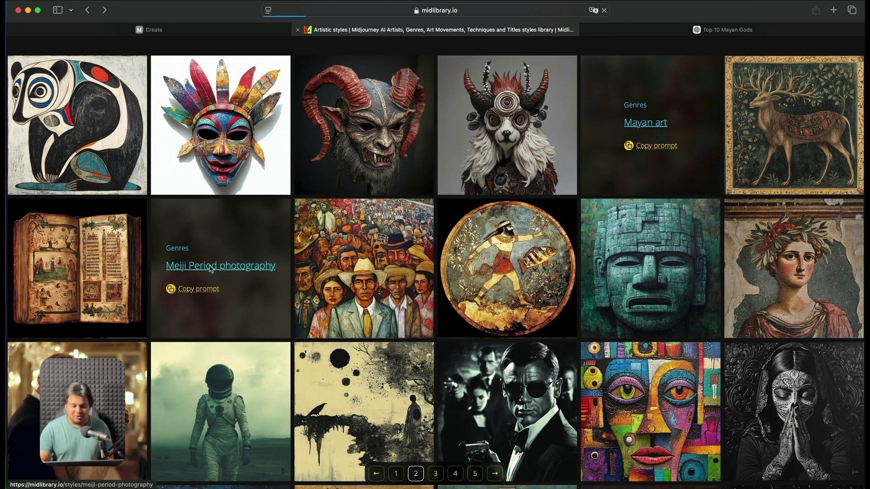
key("ctrl+Tab")
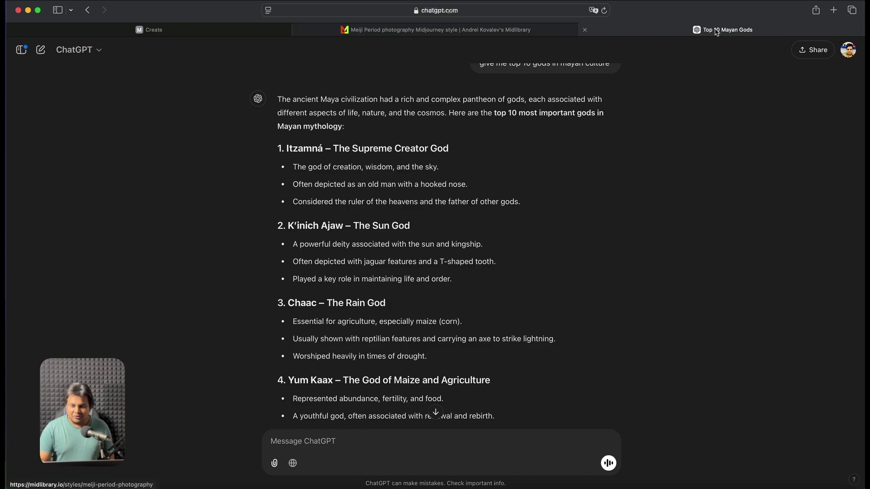
left_click(477, 31)
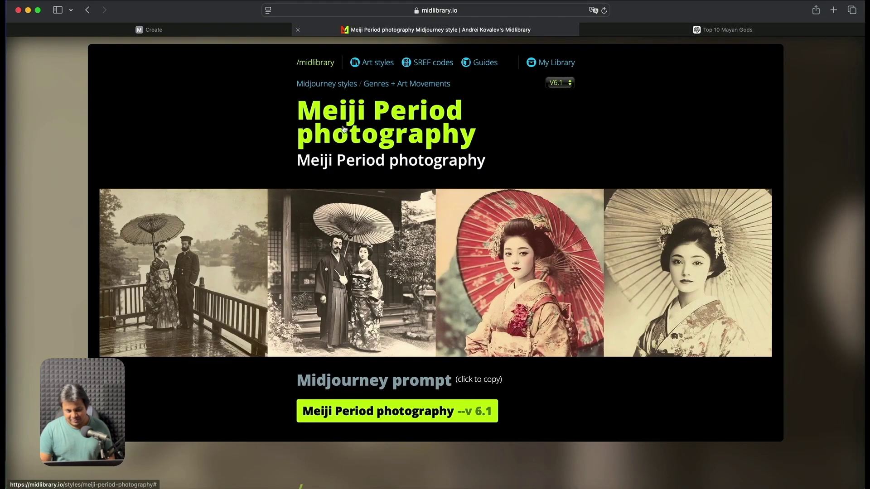
scroll(415, 295, "down", 15)
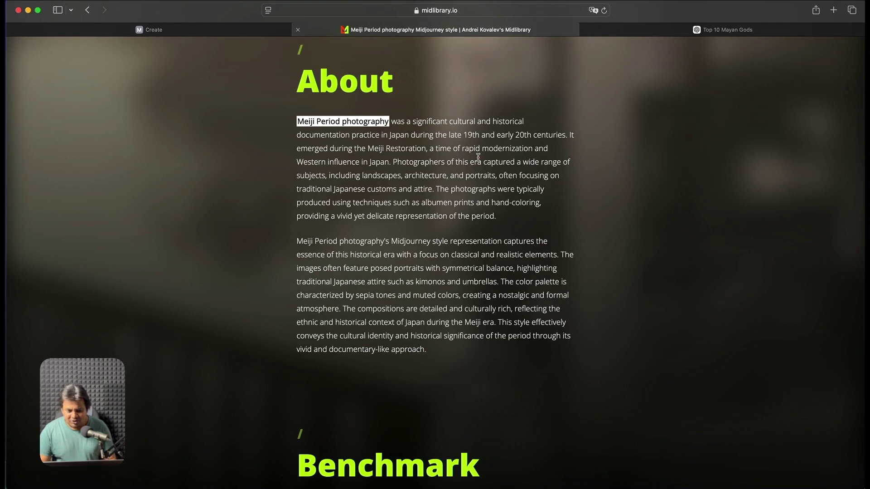
left_click_drag(478, 157, 382, 155)
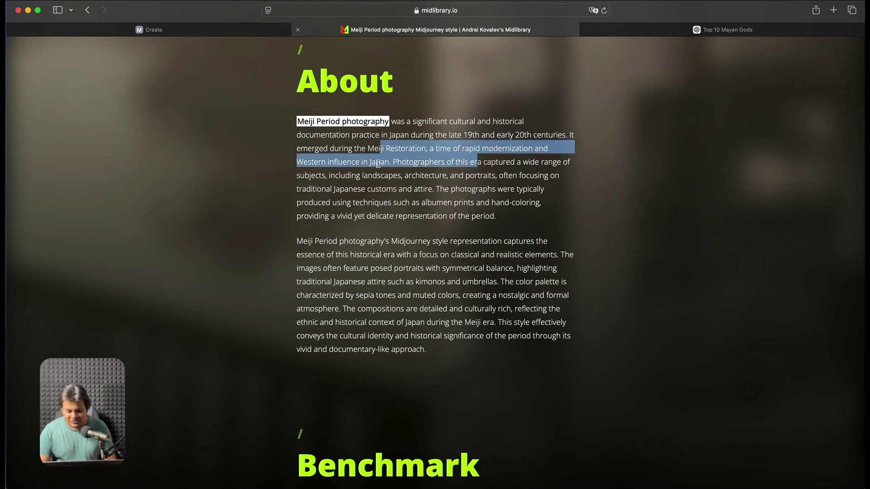
double_click(378, 164)
scroll(412, 165, "down", 3)
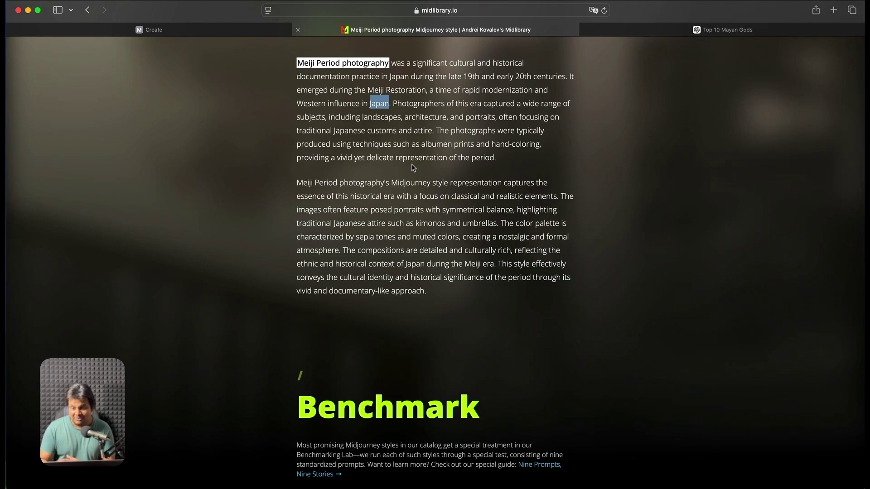
scroll(413, 168, "up", 15)
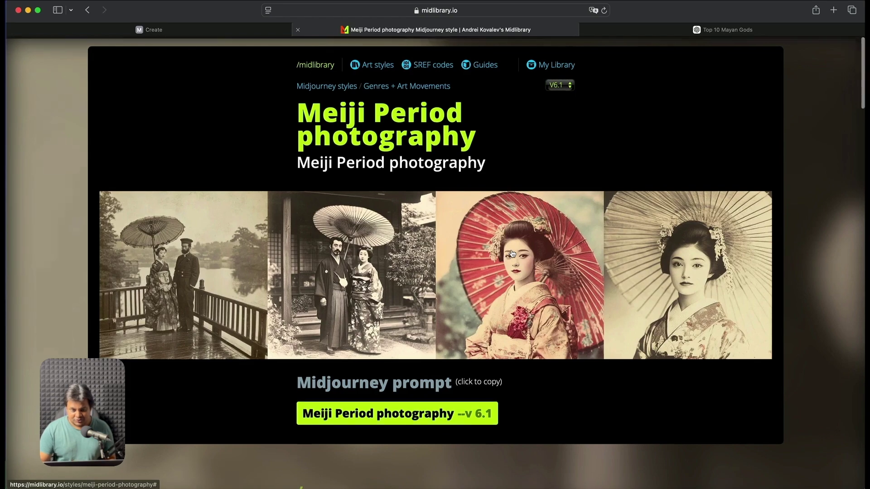
Step: Start a Midjourney prompt with "American woman," and copy the Meiji Period photography prompt from Midlibrary
left_click(248, 33)
left_click(268, 54)
type("American woman,")
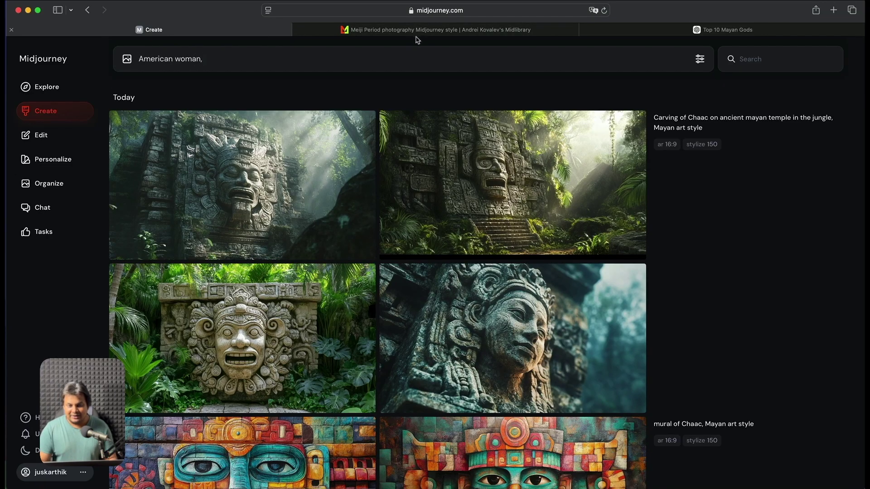
left_click(413, 31)
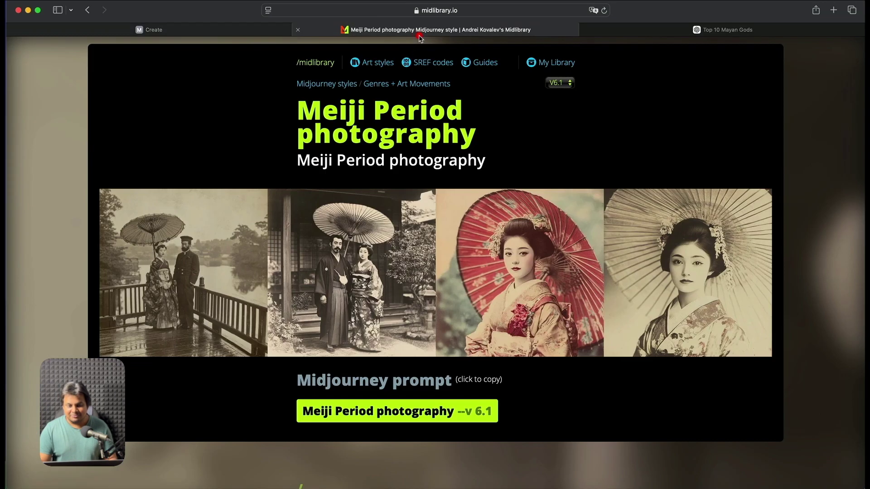
left_click(385, 410)
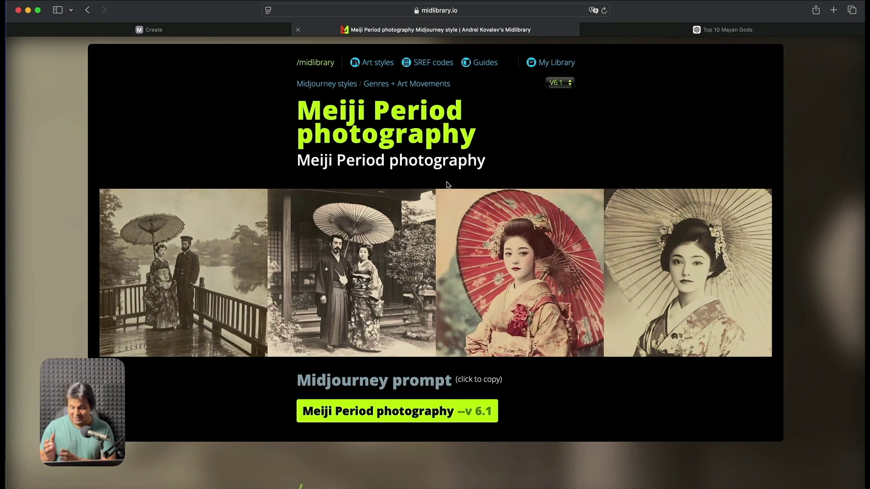
Step: Append the copied Meiji Period photography text to the Midjourney prompt, replace its version parameter with "style", and generate the images
left_click(267, 30)
key("super+v")
key("BackSpace")
key("BackSpace")
key("BackSpace")
key("BackSpace")
key("BackSpace")
key("BackSpace")
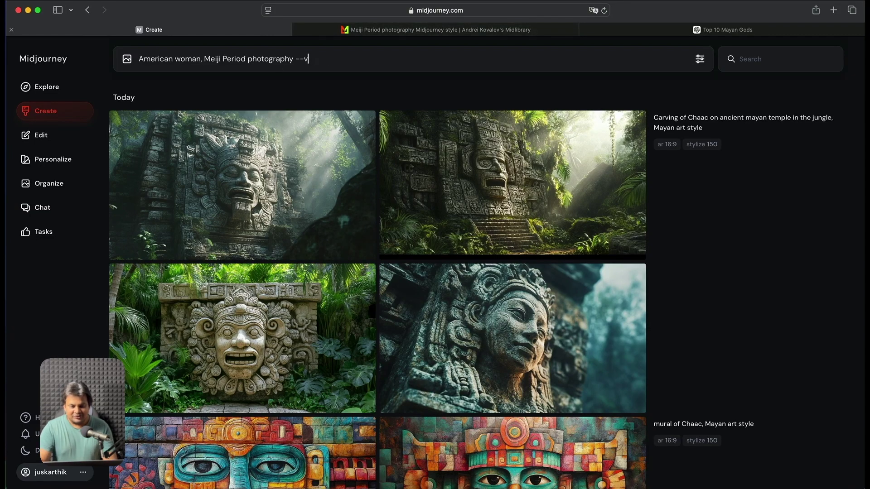
type("style")
key("Return")
Step: Generate images from "Portrait of a beautiful japanese woman, Meiji Period photography style", and view the American woman images at full size
type("Portrait of a beautiful japanese woman, Meiji Period photography style")
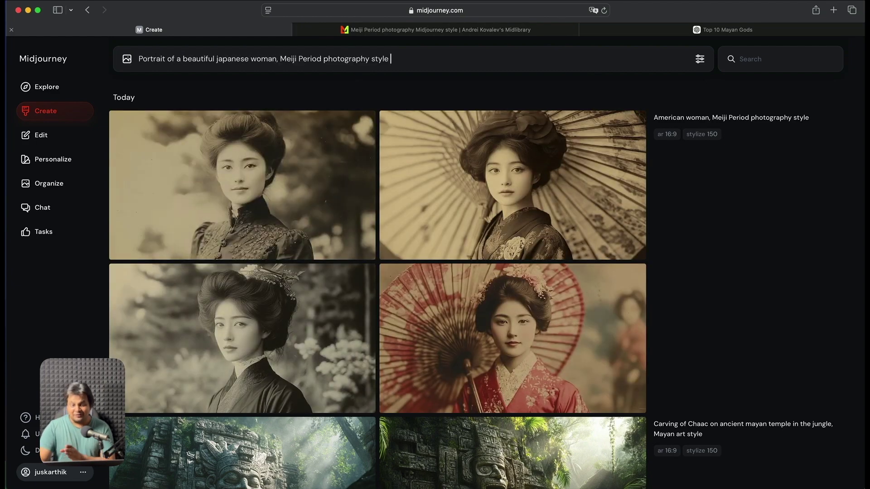
key("Return")
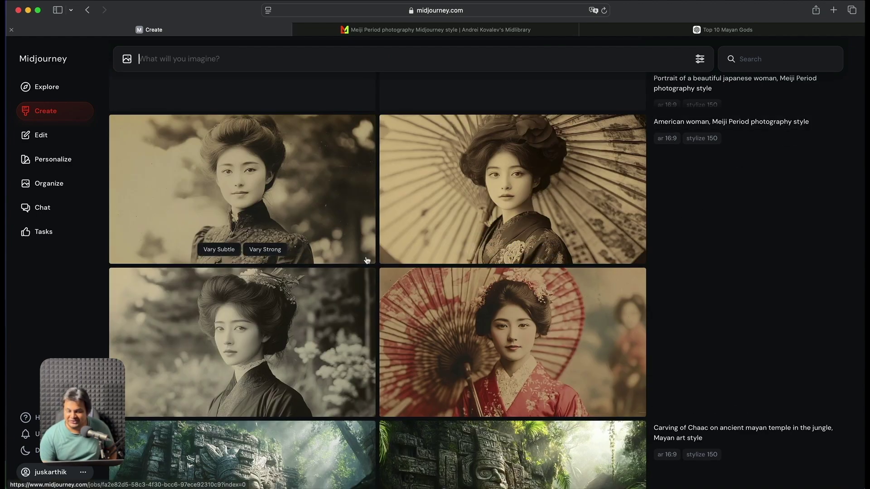
left_click(280, 189)
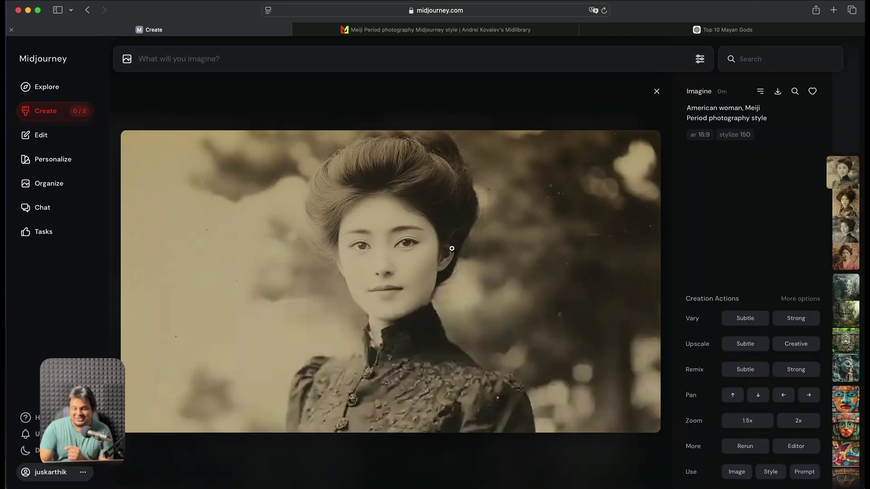
key("Down")
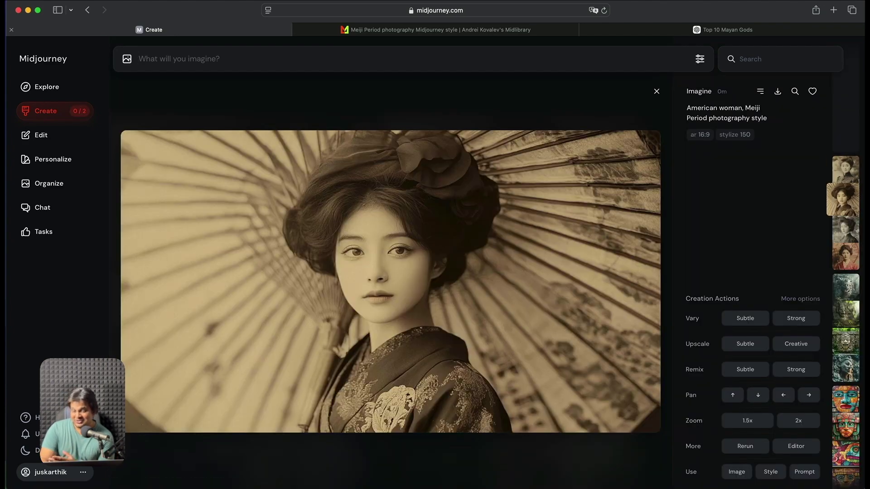
key("Down")
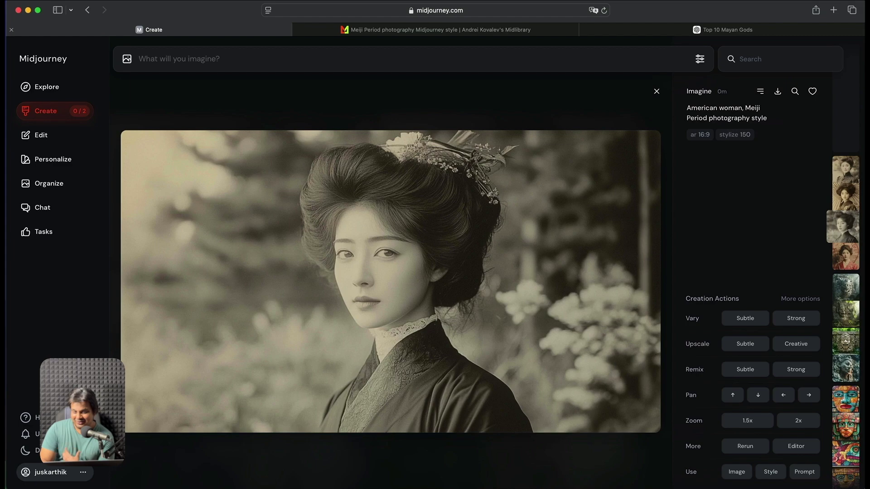
key("Down")
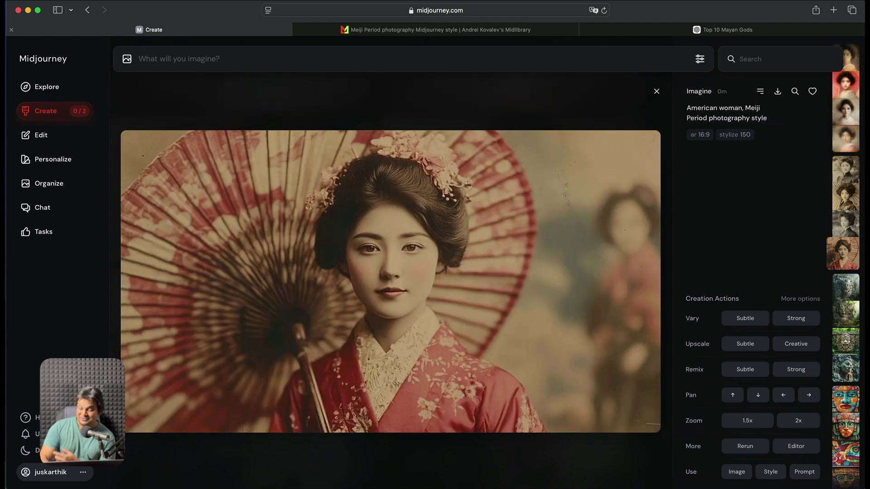
left_click(657, 91)
Step: Examine the Japanese woman portraits one after another at full size
scroll(493, 249, "up", 3)
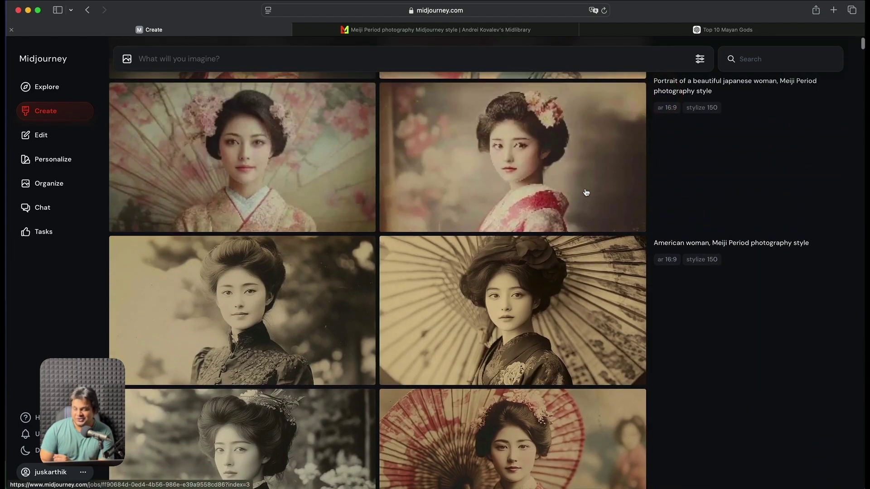
scroll(586, 192, "up", 4)
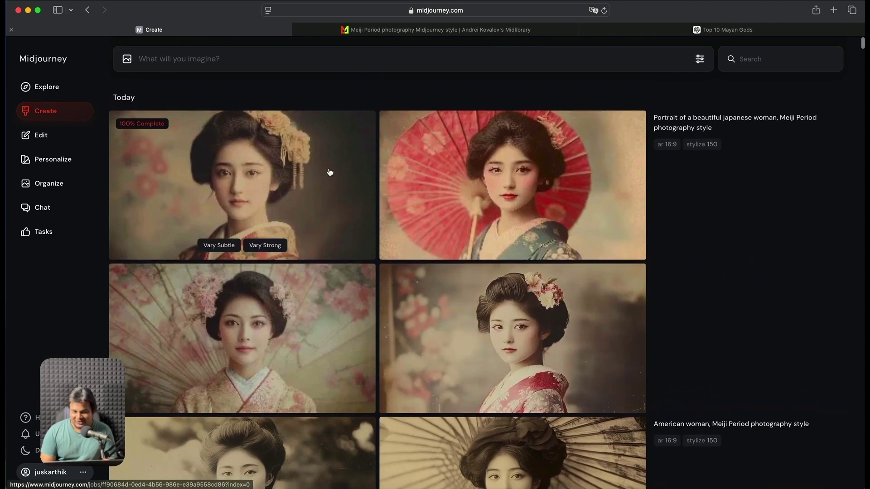
left_click(299, 181)
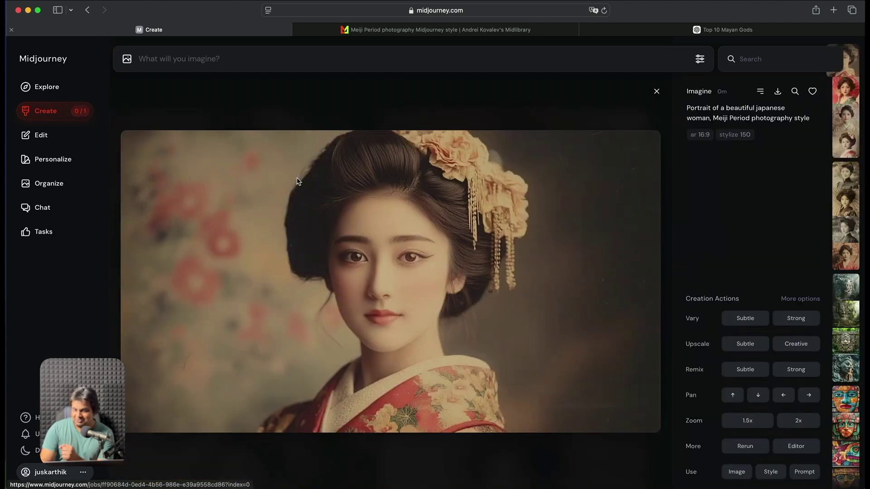
key("Right")
key("Right")
key("Right")
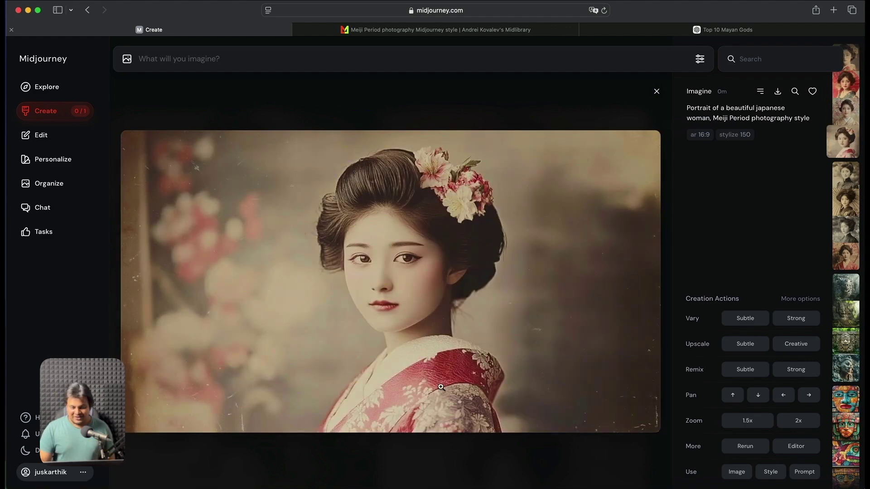
Step: Compare the other Japanese woman portraits from the same Meiji Period photography set at full size
key("Left")
key("Left")
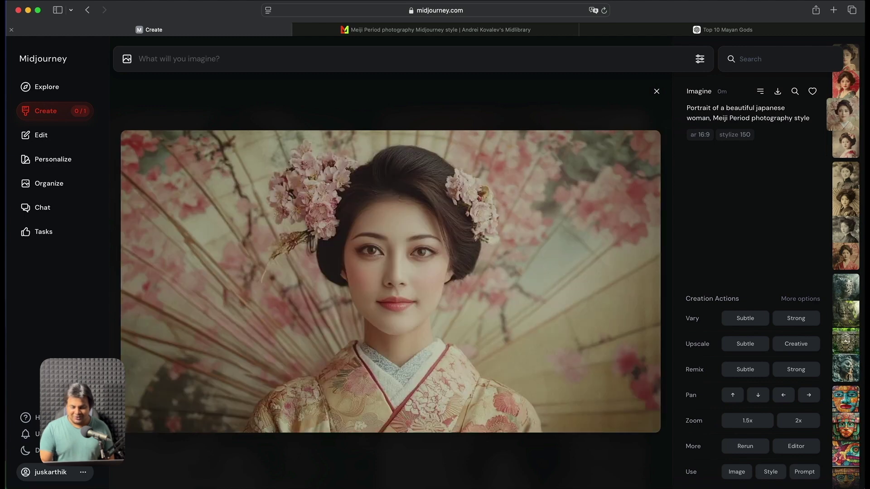
key("Right")
key("Left")
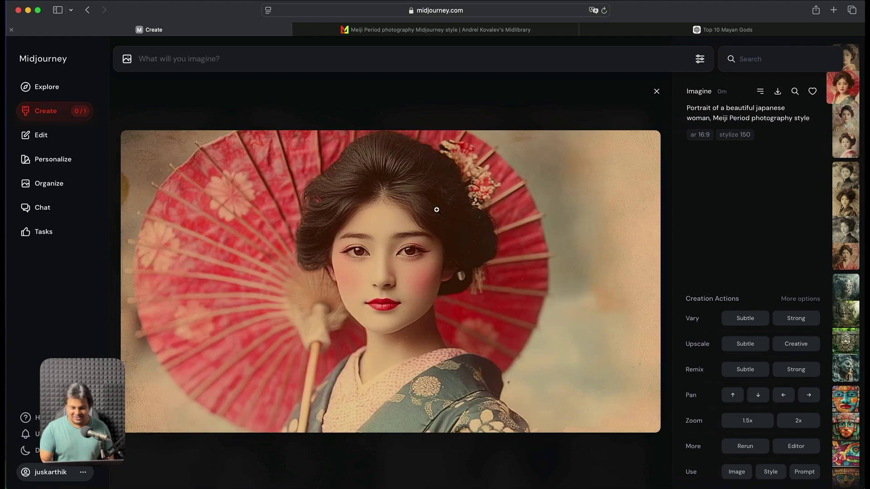
Step: Switch to Midlibrary, go back to the art styles list and open the Memphis design style page
left_click(466, 30)
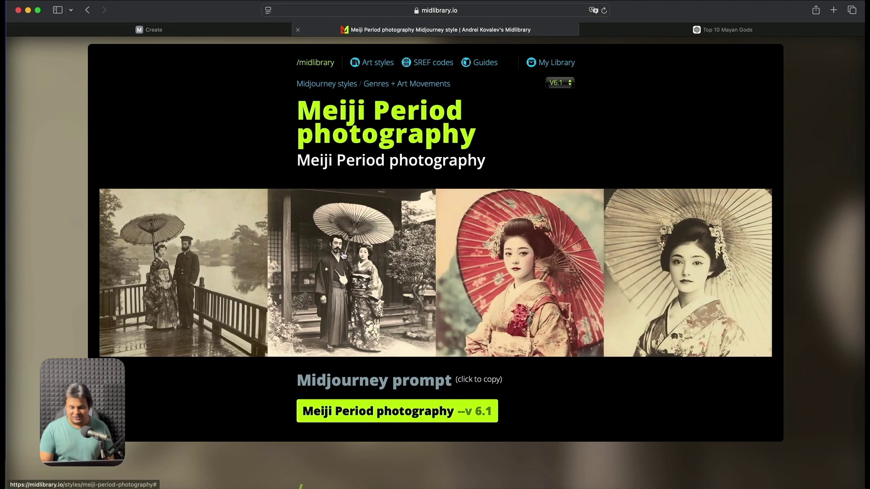
scroll(405, 262, "left", 5)
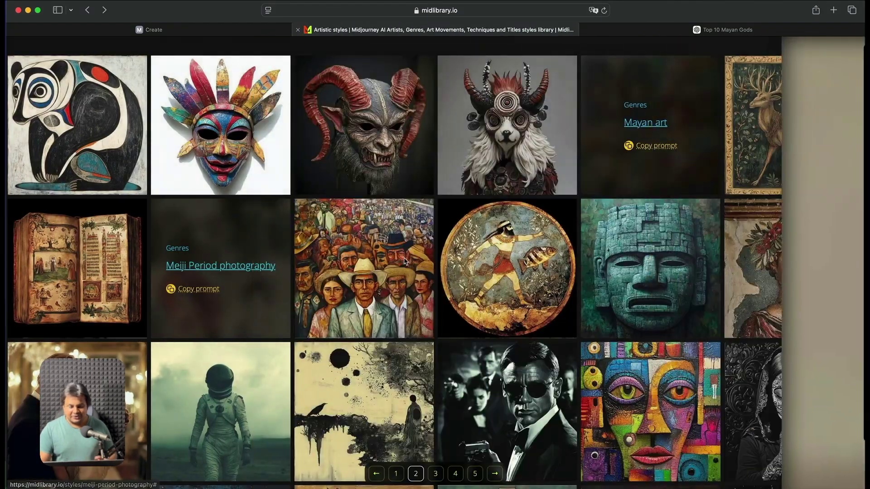
scroll(513, 253, "down", 10)
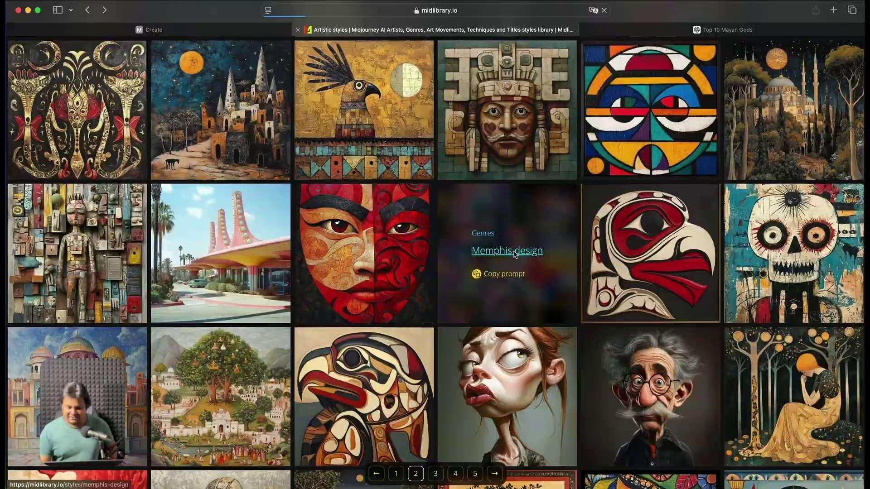
left_click(514, 252)
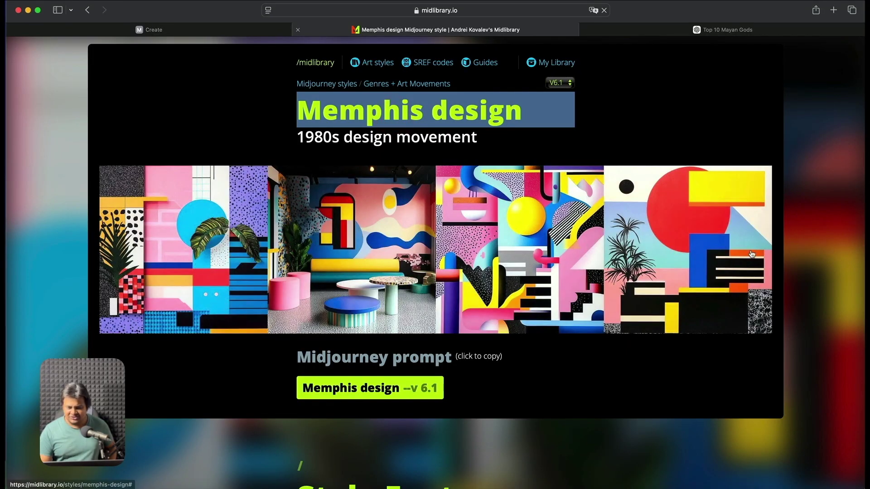
Step: Return to Midjourney and generate images from the prompt "Cozy hotel room in Paris, memphis design style"
left_click(275, 30)
left_click(286, 59)
type("Cozy")
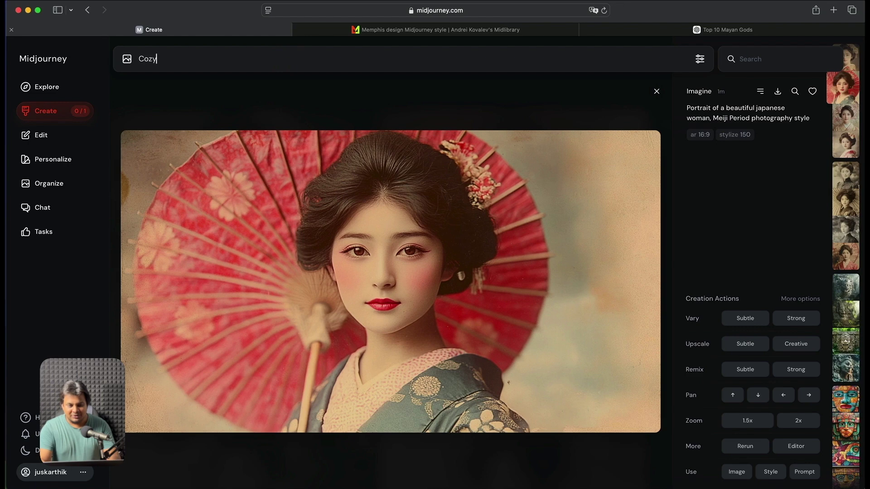
type(" hotel room in Paris, memphis design sty")
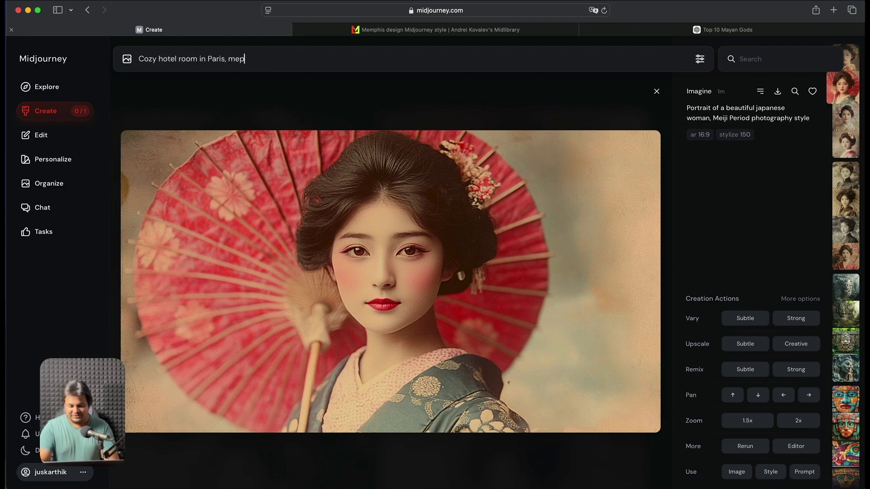
key("Return")
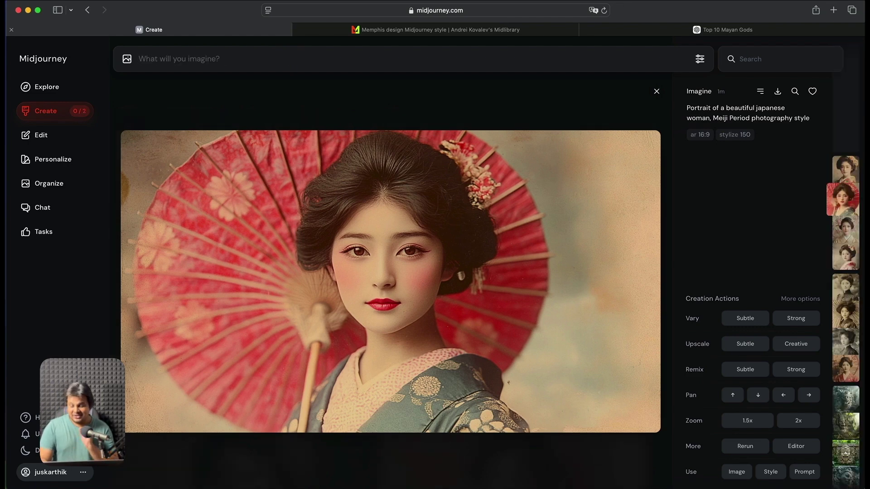
Step: Recall the hotel room prompt, replace the comma after "Paris" with "in", and generate the images
key("Up")
left_click(227, 58)
key("BackSpace")
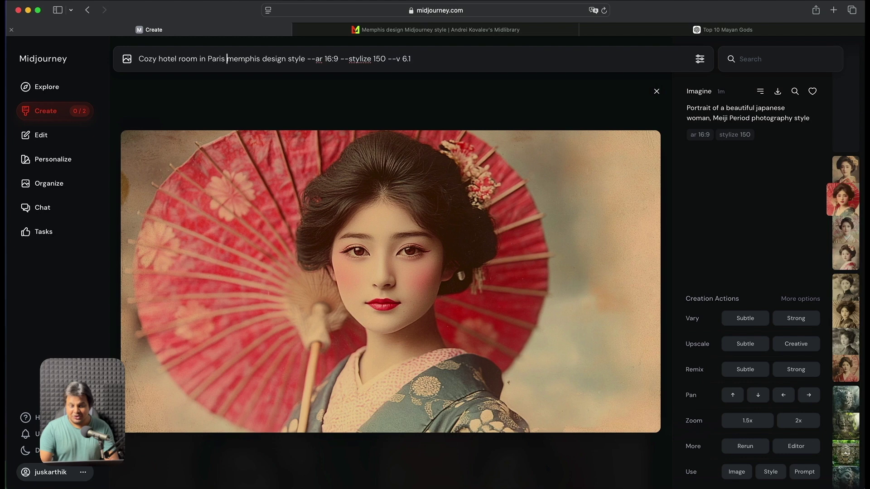
type("in")
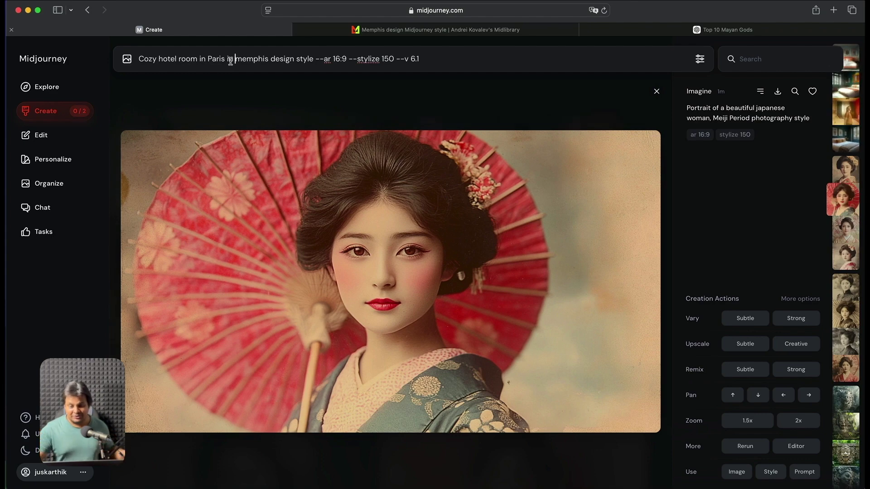
key("Return")
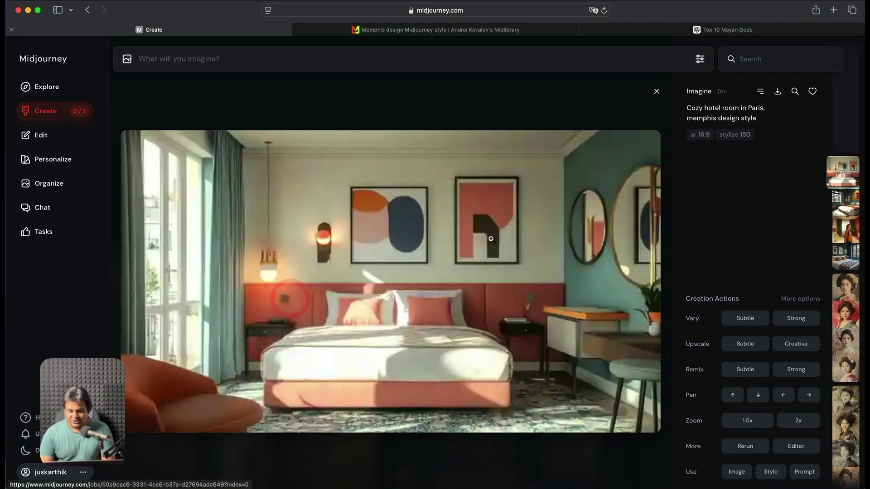
Step: View the "Cozy hotel room in Paris, memphis design style" images at full size, and close the image viewer
key("Down")
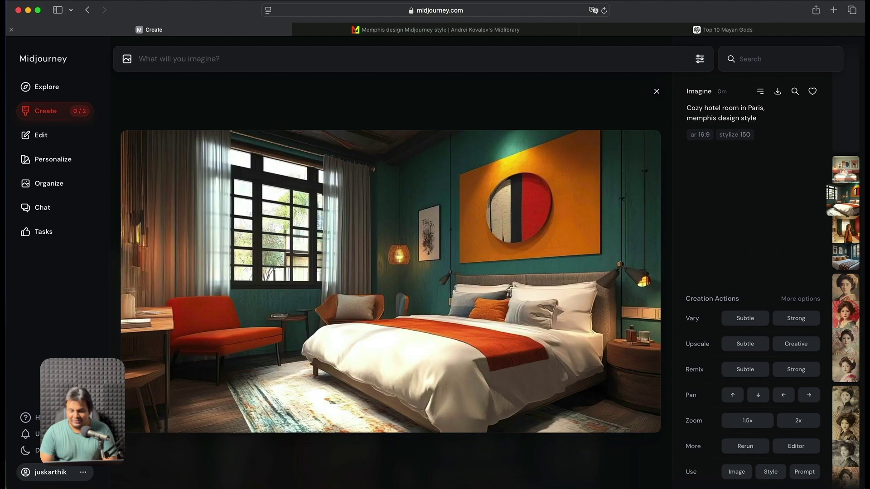
key("Down")
left_click(656, 91)
Step: Reuse the prompt "Cozy hotel room in Paris featuring memphis design style", remove "Cozy", and generate the images
left_click(292, 62)
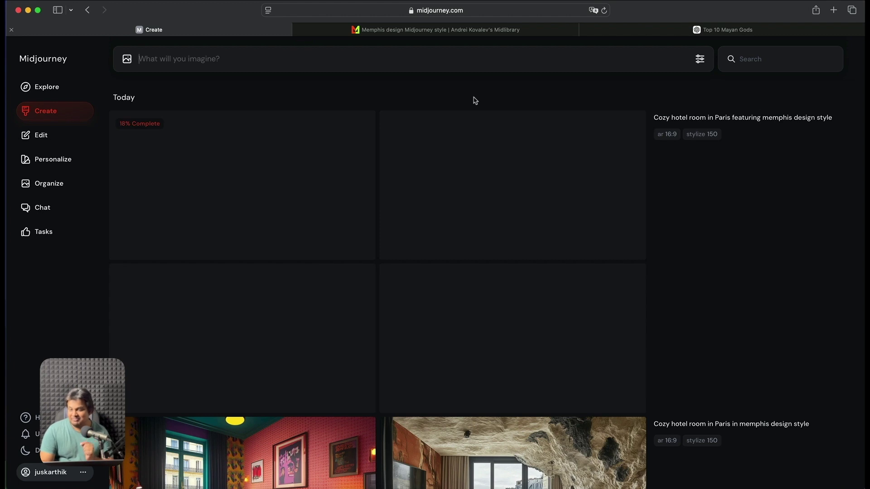
type("Cozy hotel room in Paris featuring memphis design style --ar 16:9 --stylize 150 --v 6.1")
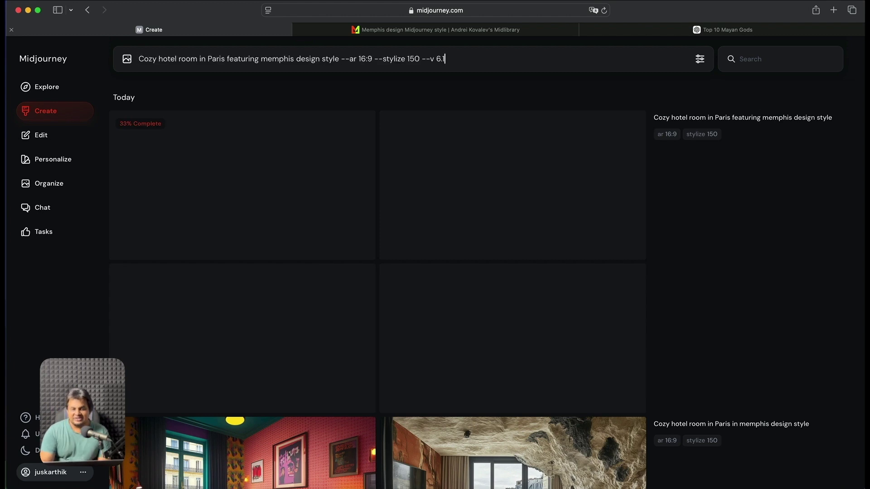
double_click(145, 59)
key("BackSpace")
key("Return")
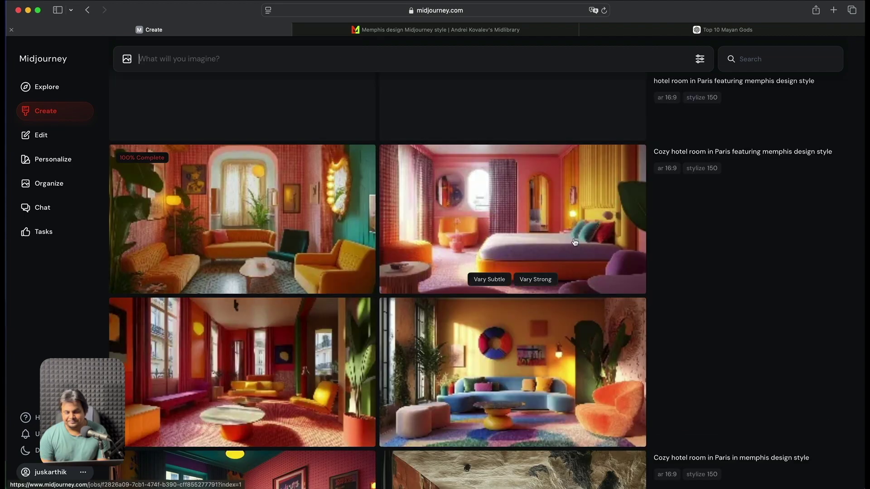
Step: View the images for "hotel room in Paris featuring memphis design style" at full size
left_click(525, 213)
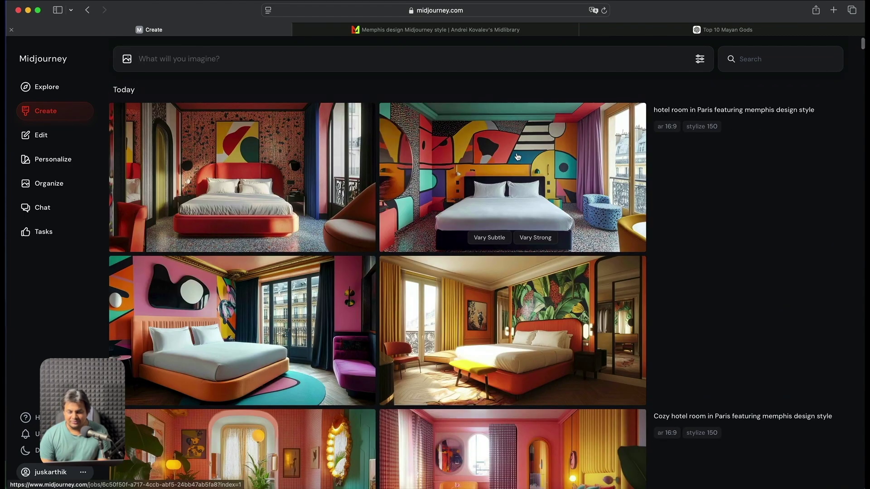
left_click(517, 157)
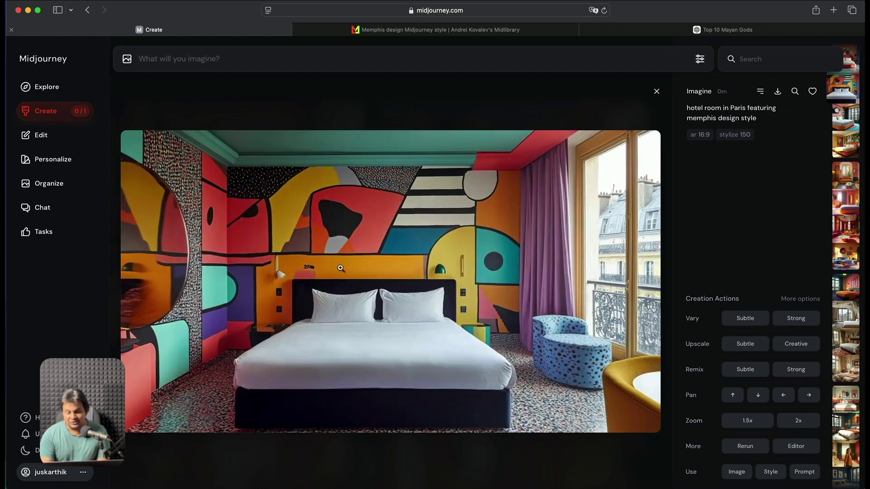
key("Right")
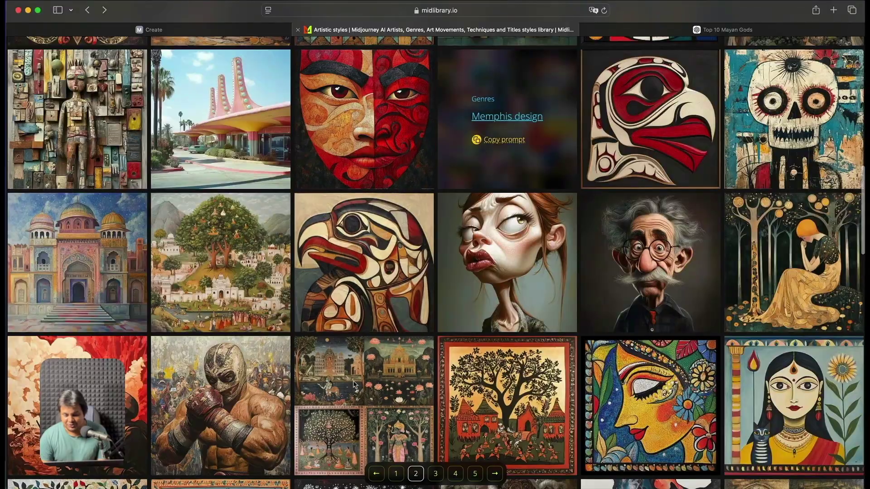
Step: Find the Gothic art style in Midlibrary, copy its prompt, and return to Midjourney
scroll(354, 385, "down", 5)
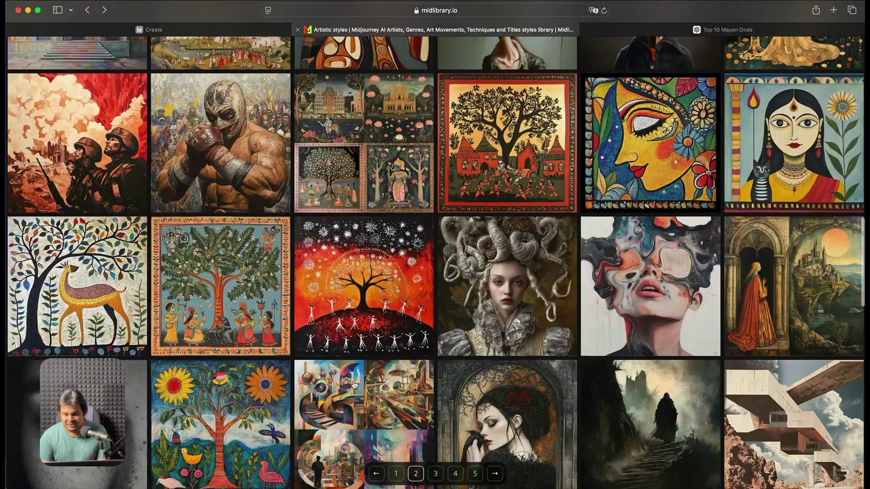
scroll(355, 385, "down", 5)
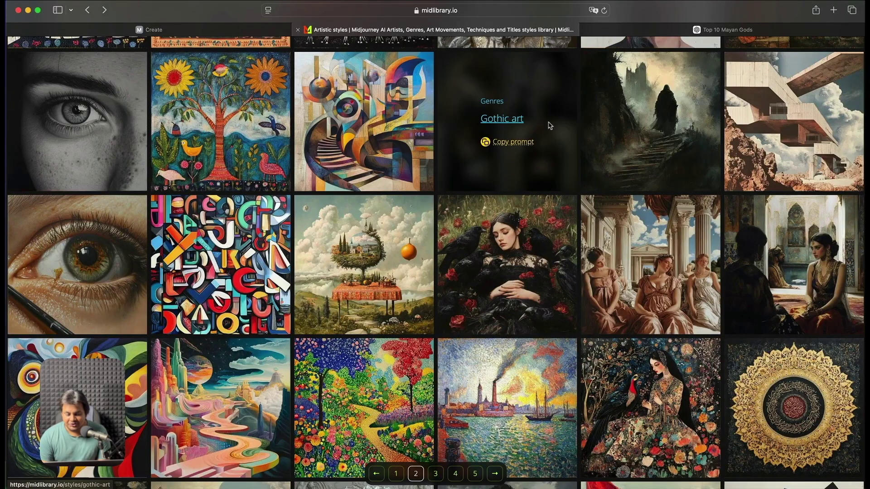
left_click(514, 142)
key("ctrl+shift+Tab")
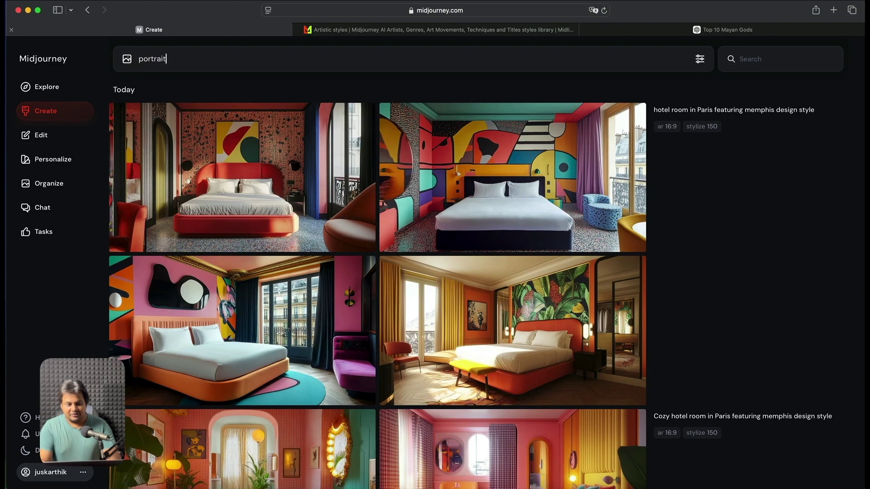
Step: Write the base prompt "portrait of a female african model at a scary tower," in Midjourney
key("BackSpace")
key("BackSpace")
key("BackSpace")
type("female african model at a ")
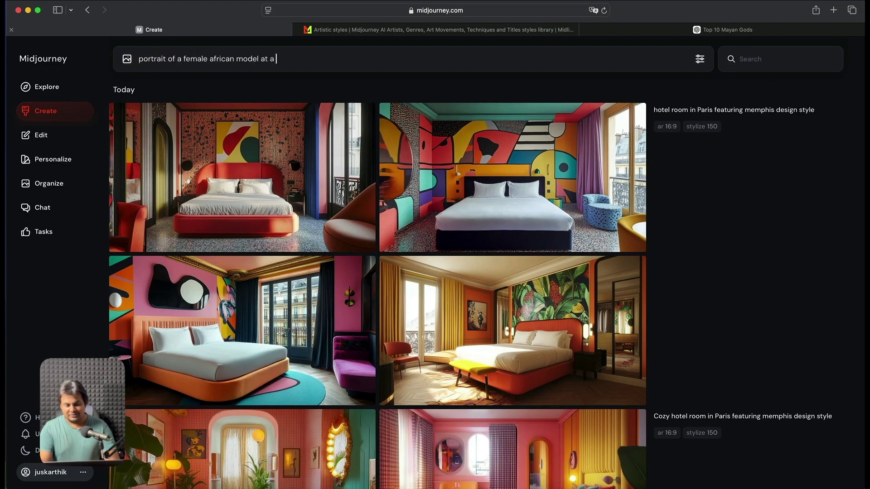
type("scary tower,")
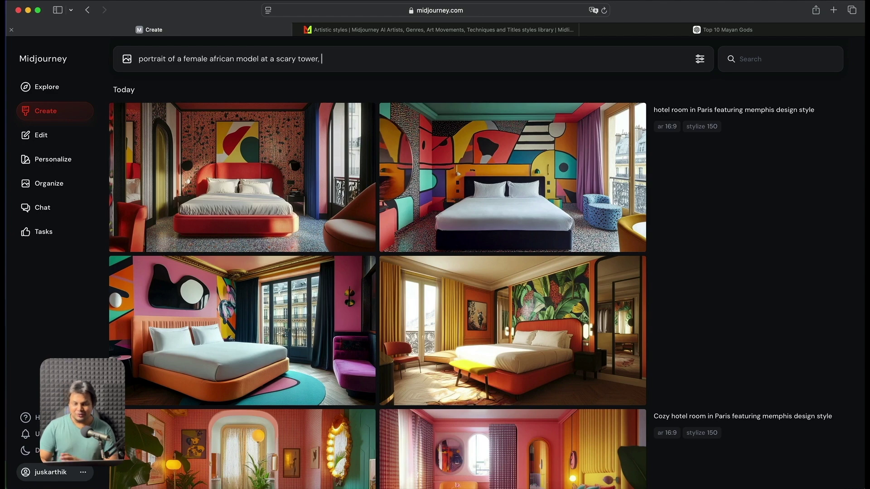
Step: Copy the Gothic art prompt from Midlibrary, append it and "Style" to the base prompt, and generate the images
left_click(410, 31)
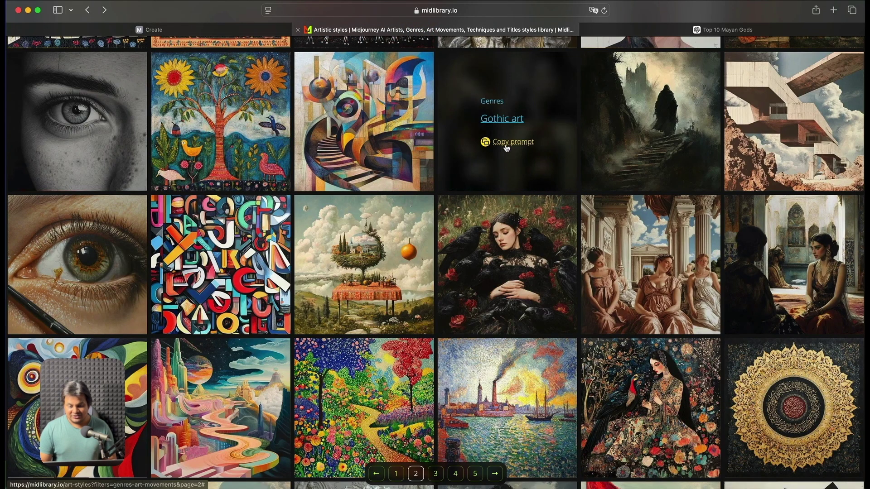
left_click(503, 140)
left_click(154, 30)
key("super+v")
type("Style")
key("Return")
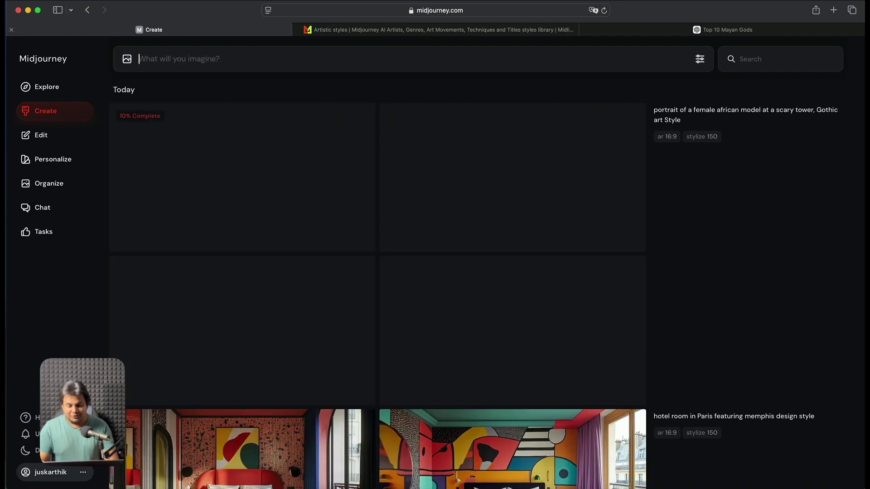
Step: Recall the last prompt, move "Gothic art Style" to its beginning, and add "depiction of" after it
key("Up")
left_click_drag(378, 60, 322, 59)
key("super+x")
left_click(139, 59)
key("super+v")
type("depic")
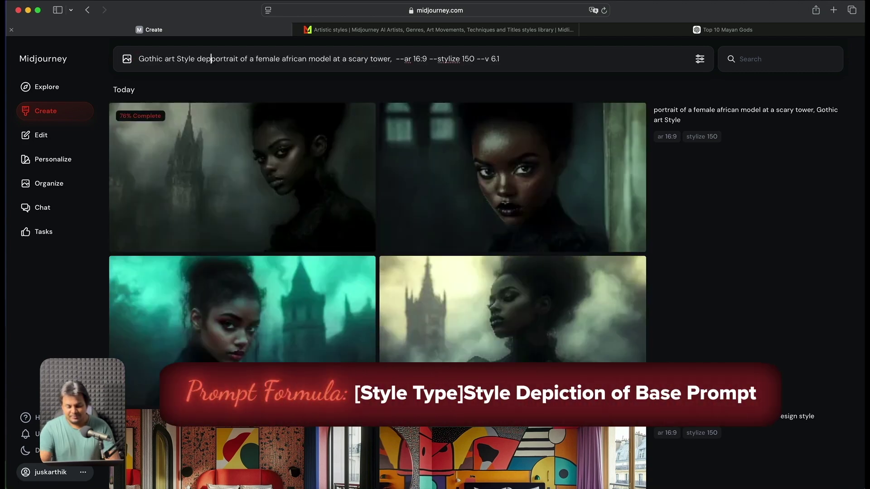
type("tion o")
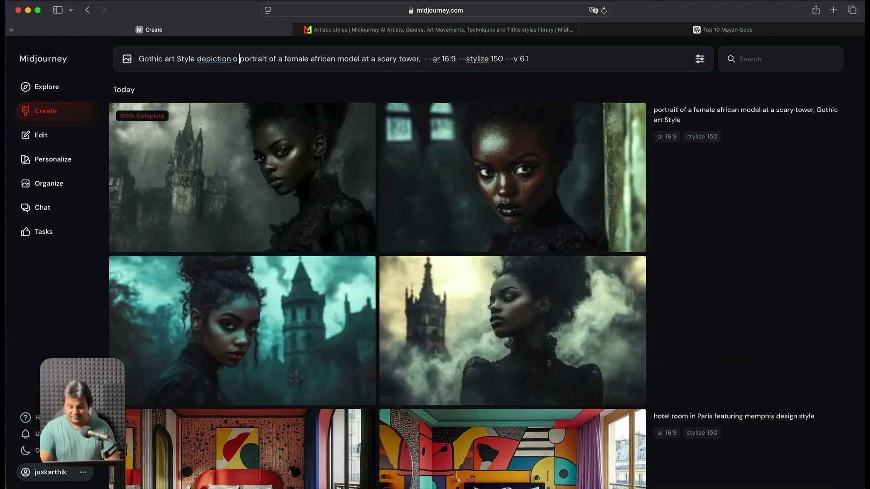
type("f")
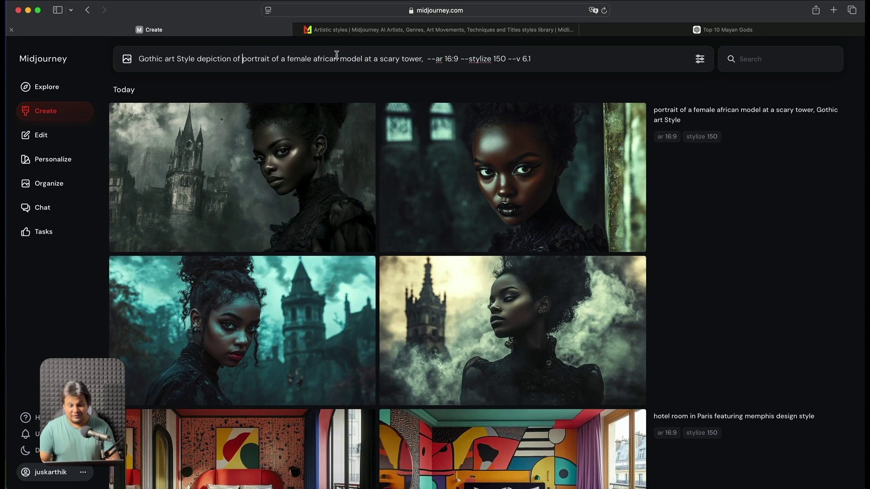
Step: Remove the word "portrait" from the Gothic art prompt and generate the images
double_click(258, 58)
key("BackSpace")
key("Return")
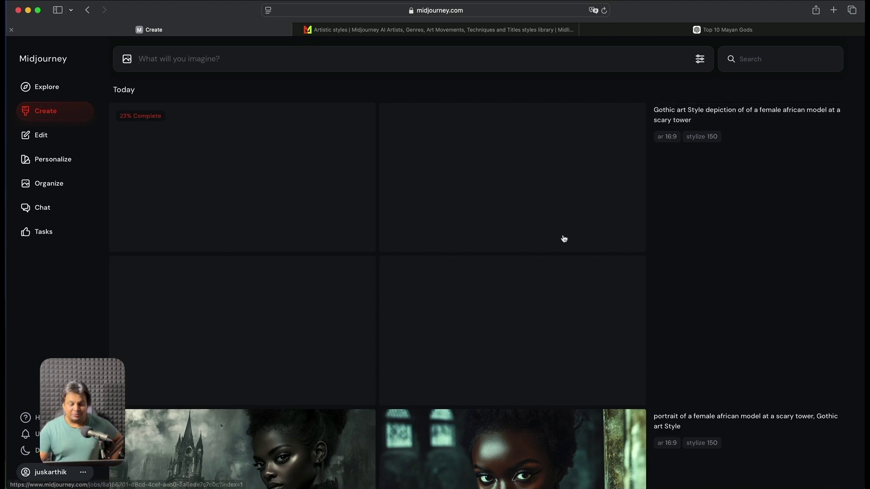
Step: Examine the images for "portrait of a female african model at a scary tower, Gothic art Style" at full size
scroll(494, 240, "down", 5)
left_click(294, 376)
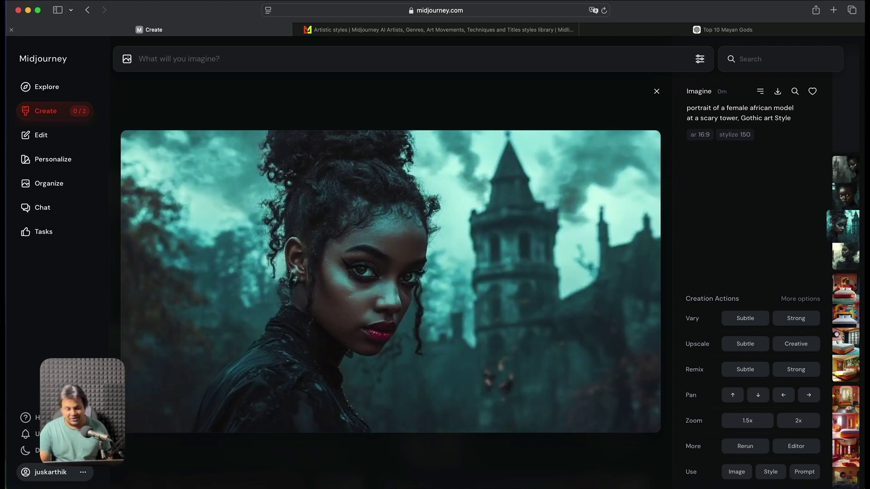
key("Right")
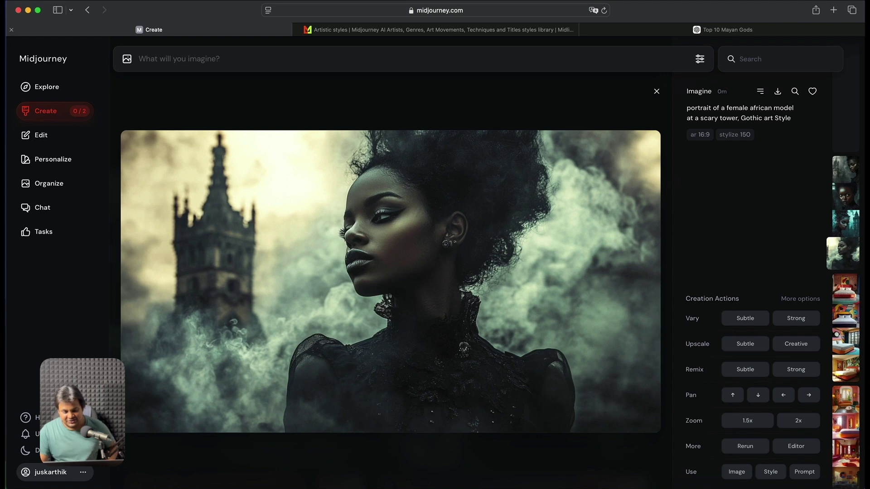
key("Left")
key("Left")
key("Left")
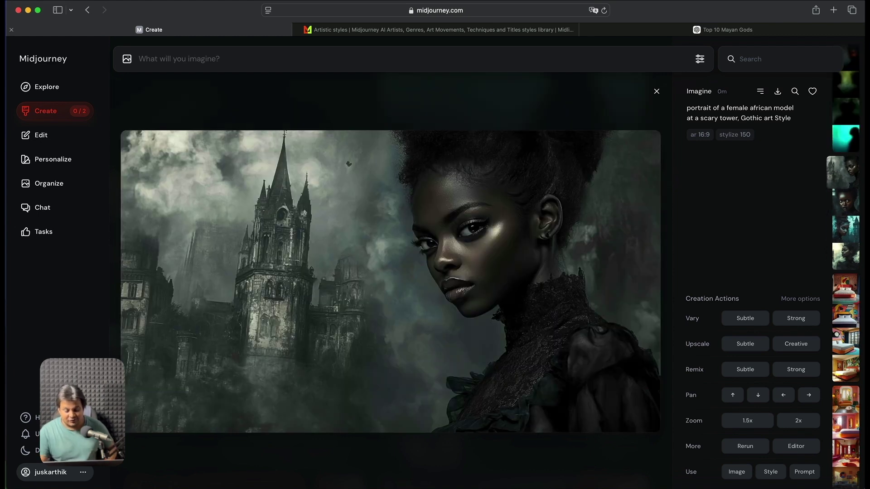
key("Right")
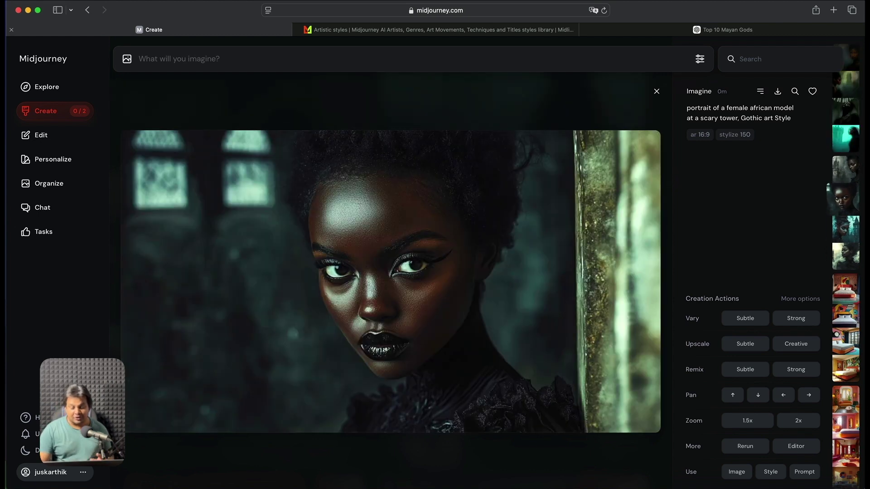
Step: Find Synthwave among Midlibrary's genre styles, copy its prompt, and open its style page
key("ctrl+Tab")
scroll(487, 259, "down", 10)
scroll(487, 259, "up", 4)
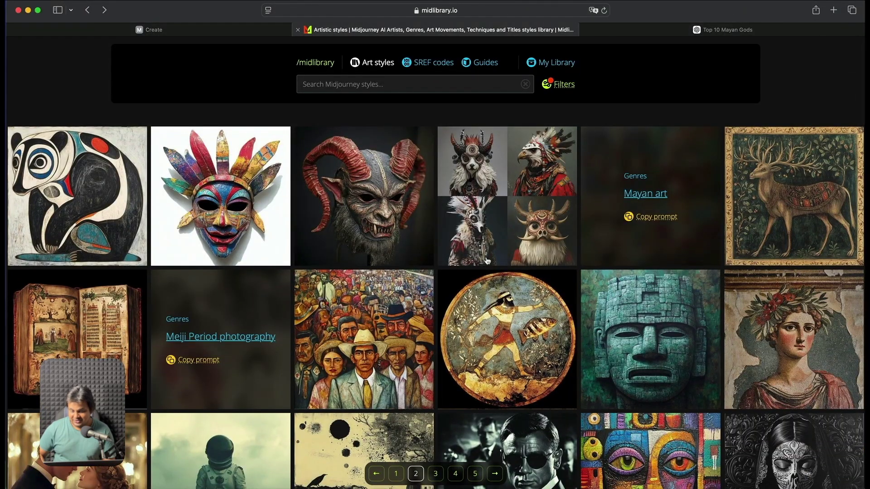
scroll(487, 259, "down", 10)
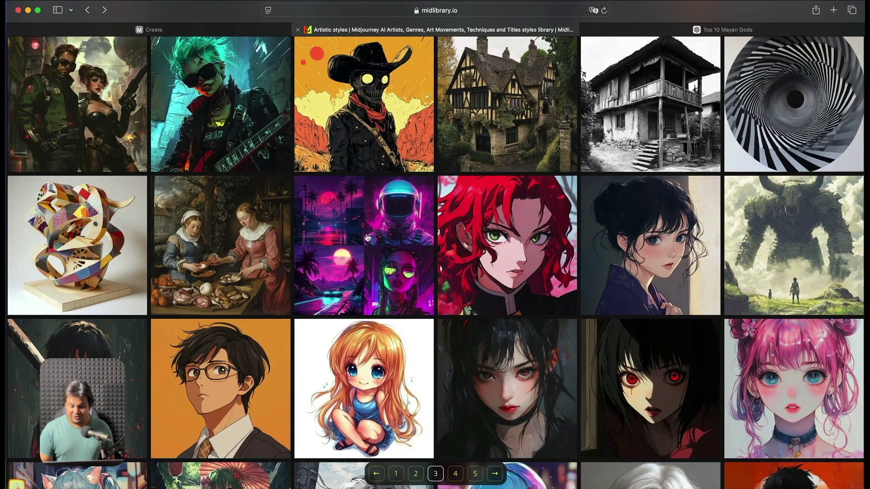
mouse_move(368, 238)
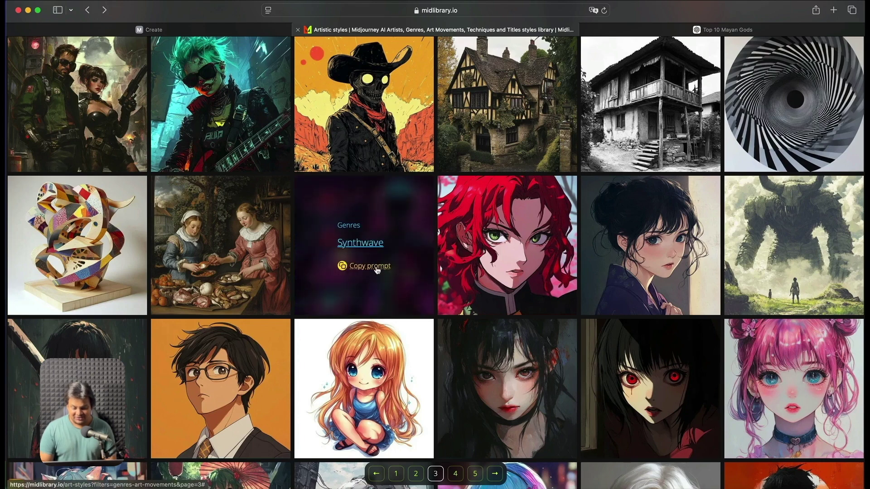
left_click(375, 270)
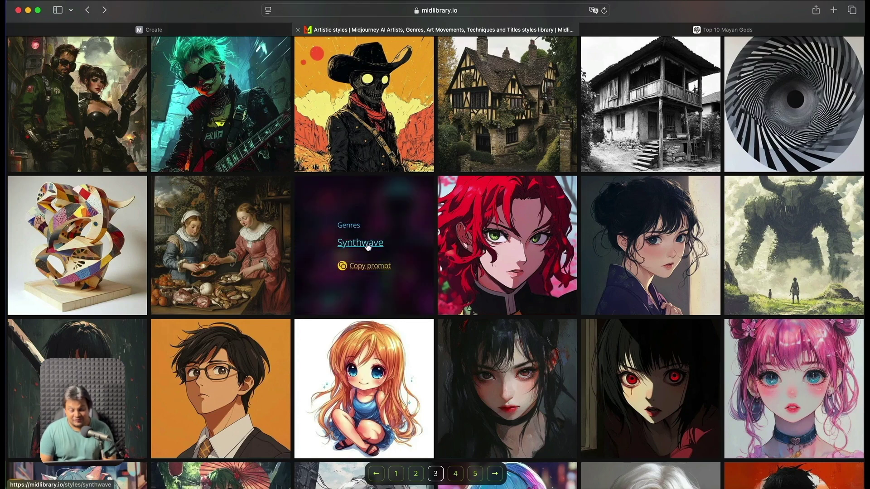
left_click(368, 245)
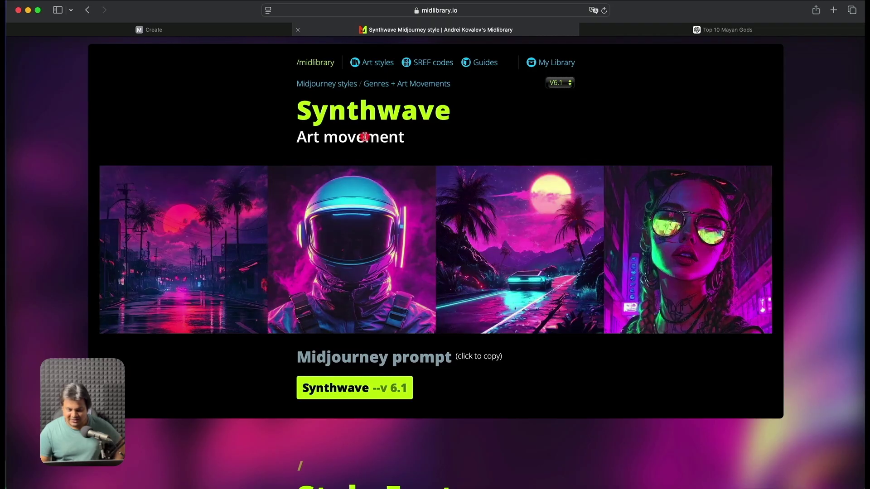
Step: Read the About section of the Synthwave style, focusing on its origins and the description of its Midjourney style representation
triple_click(364, 136)
scroll(383, 208, "down", 15)
double_click(446, 112)
double_click(386, 112)
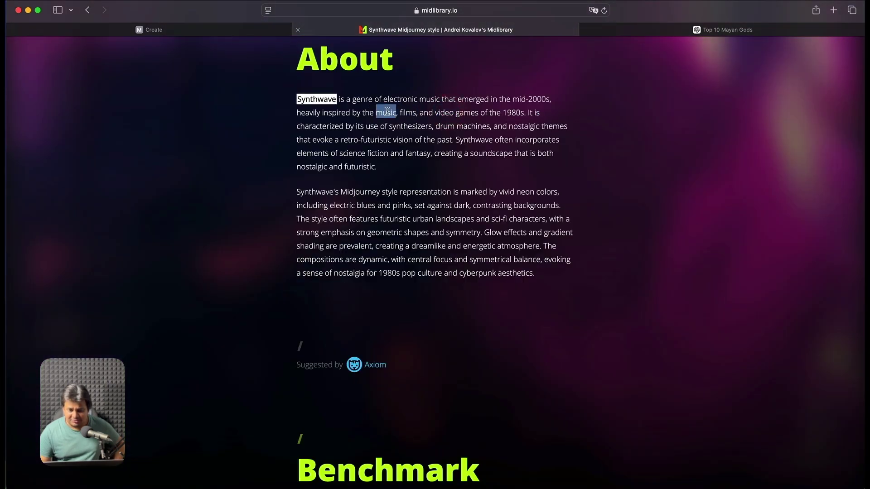
triple_click(477, 110)
double_click(454, 219)
left_click(298, 221)
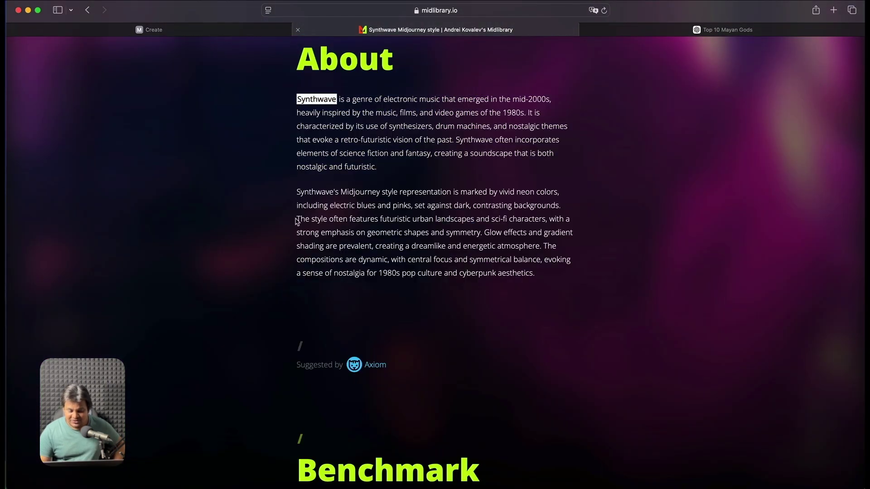
left_click_drag(297, 221, 543, 221)
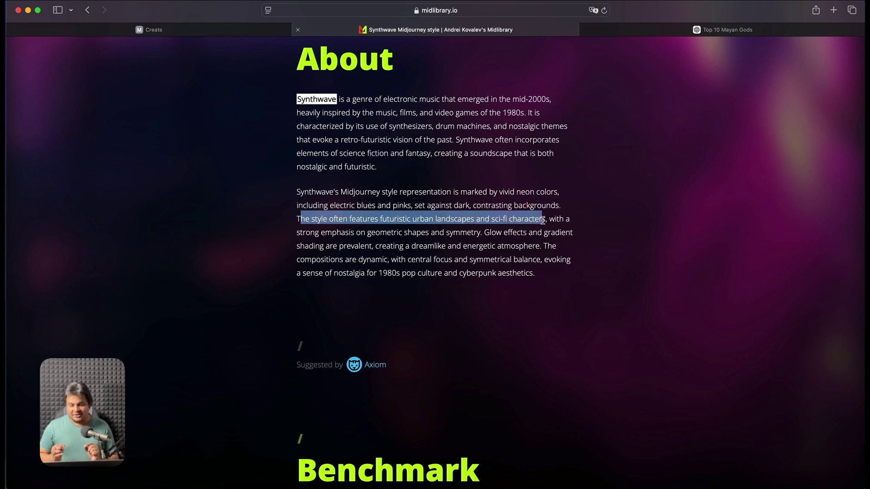
triple_click(449, 219)
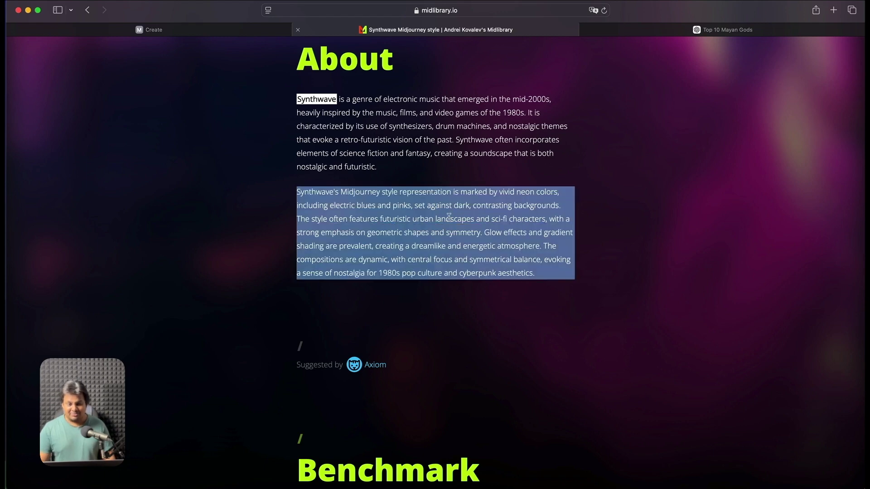
Step: Switch to Midjourney and generate images with the prompt "Landscape of dubai marina, Synthwave style"
left_click(277, 31)
type("Landscape of dubai marina, Synthwave style")
key("Return")
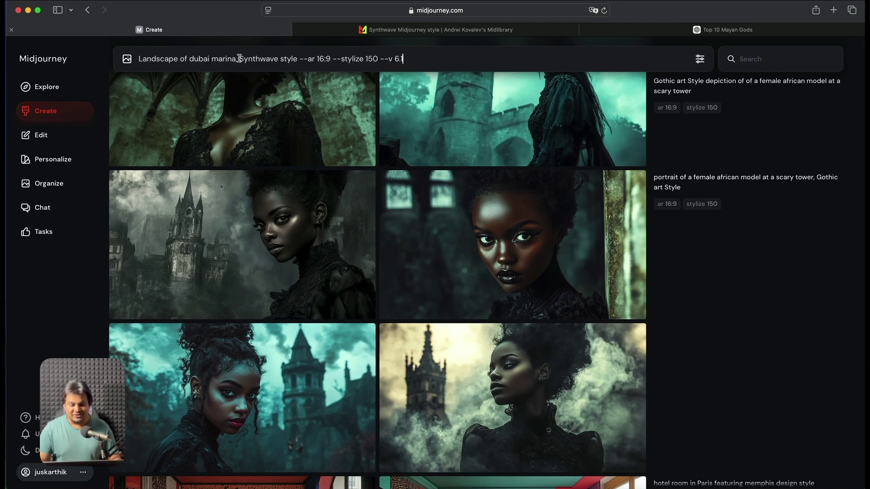
Step: Move "Synthwave style" to the beginning of the Dubai prompt, reword it as "Synthwave style of Landscape of dubai city", and generate the images
left_click_drag(239, 58, 294, 61)
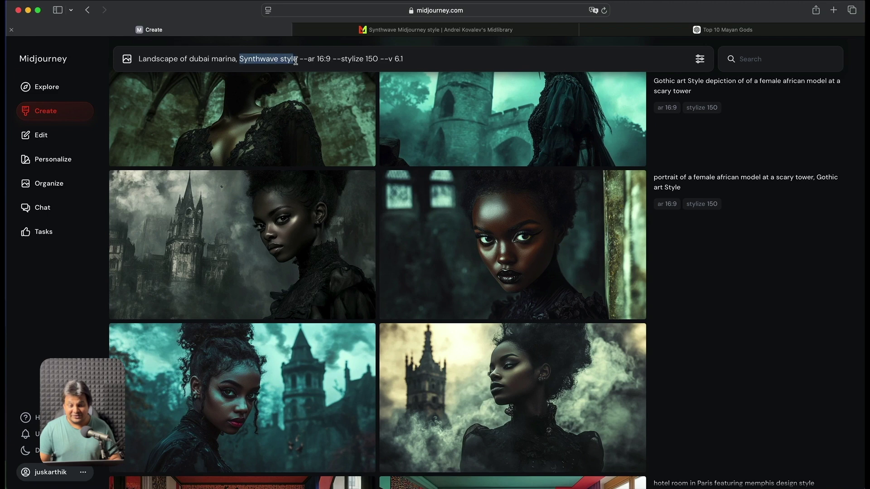
key("BackSpace")
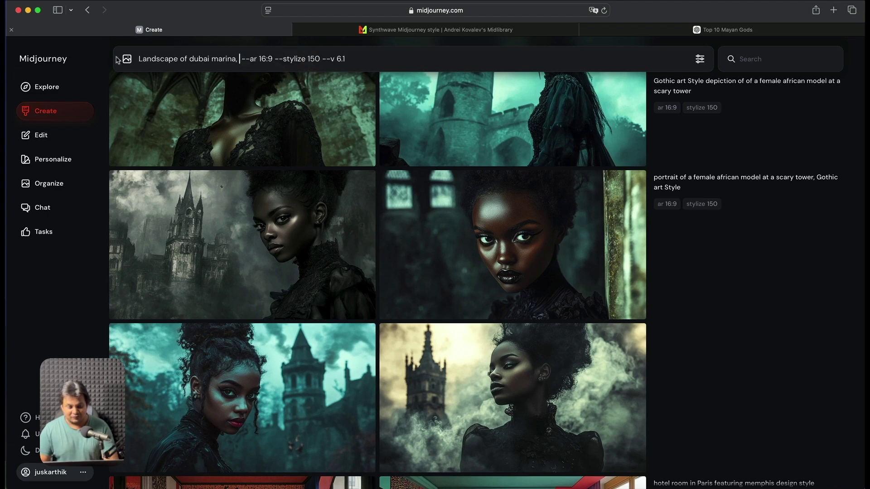
left_click(137, 59)
key("super+v")
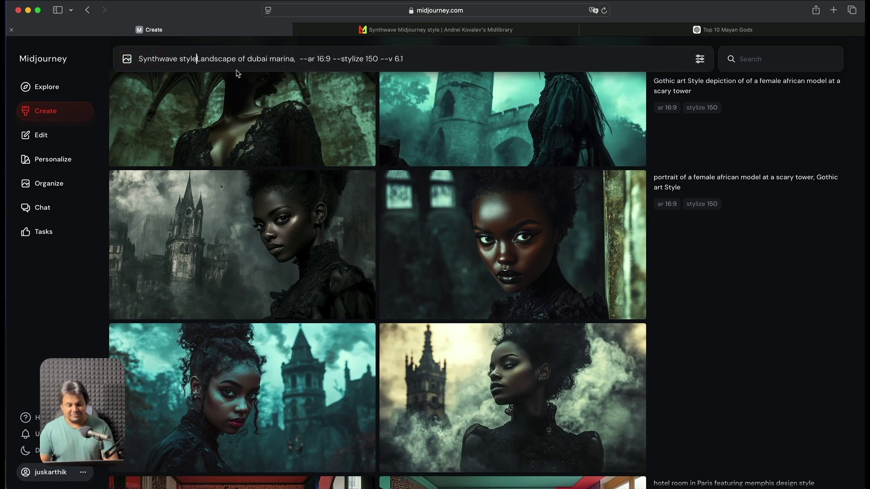
key("Return")
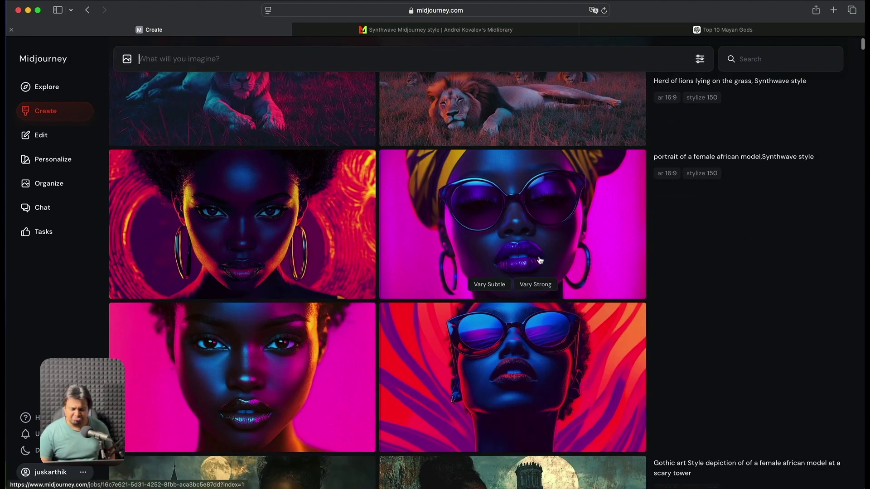
Step: Review the Synthwave results, recall the Dubai city prompt, insert "depiction" after "Synthwave style", and generate the images
scroll(541, 257, "up", 5)
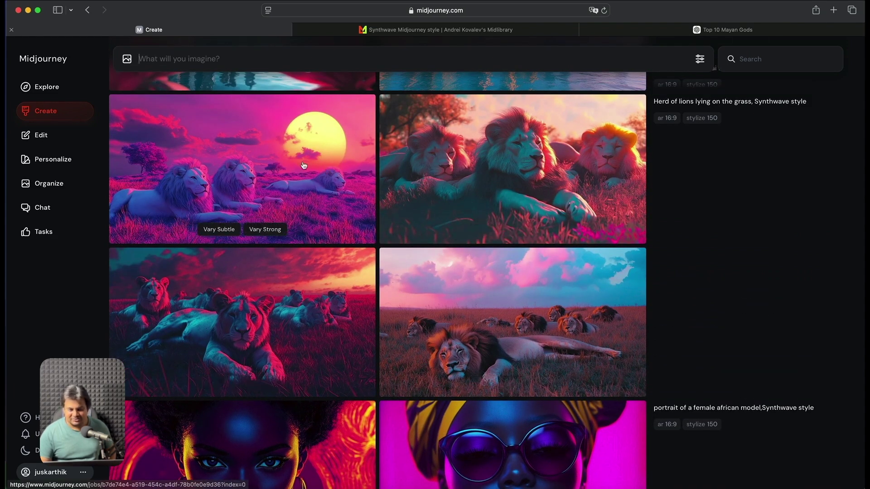
scroll(463, 157, "up", 10)
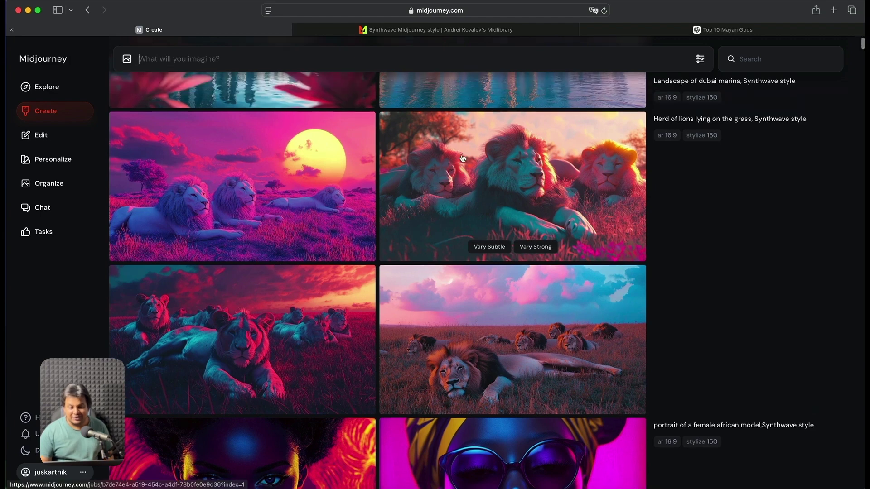
scroll(467, 206, "up", 6)
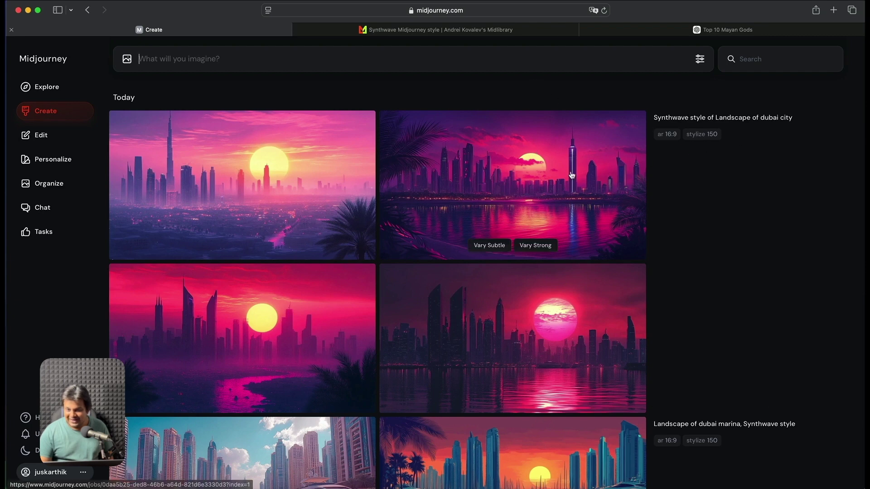
key("super+v")
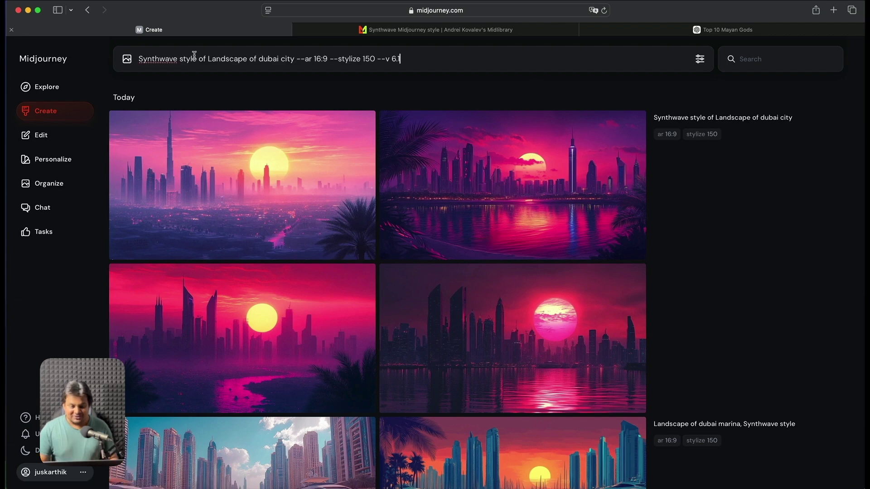
left_click(199, 59)
type("depc")
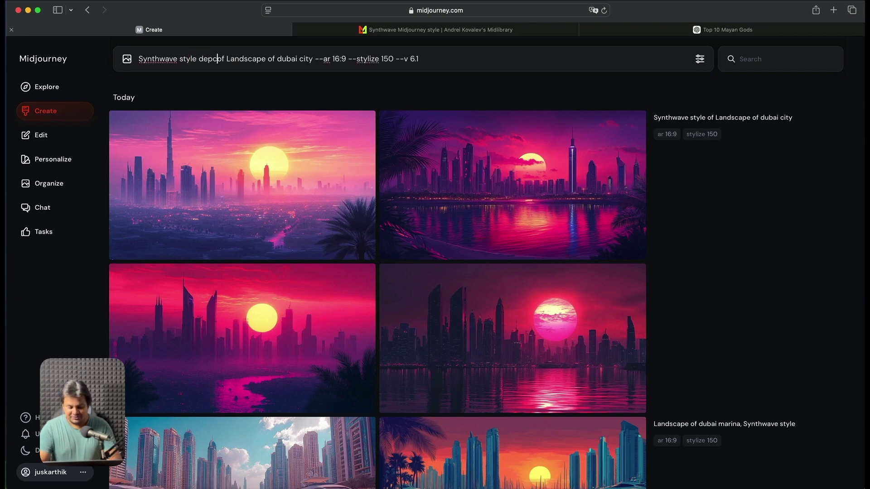
key("BackSpace")
type("iction")
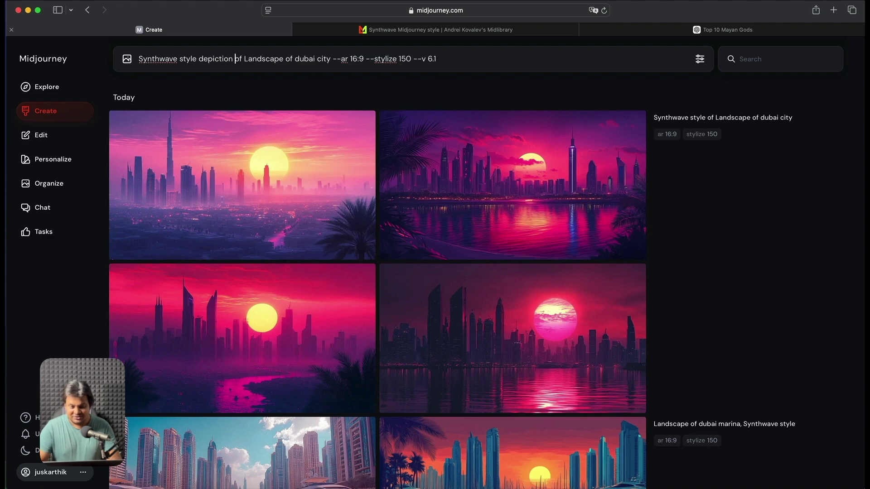
key("Return")
Step: Reuse the "Synthwave style depiction" prompt, replace "Landscape of dubai city" with "human cyborg", and generate the images
left_click(514, 453)
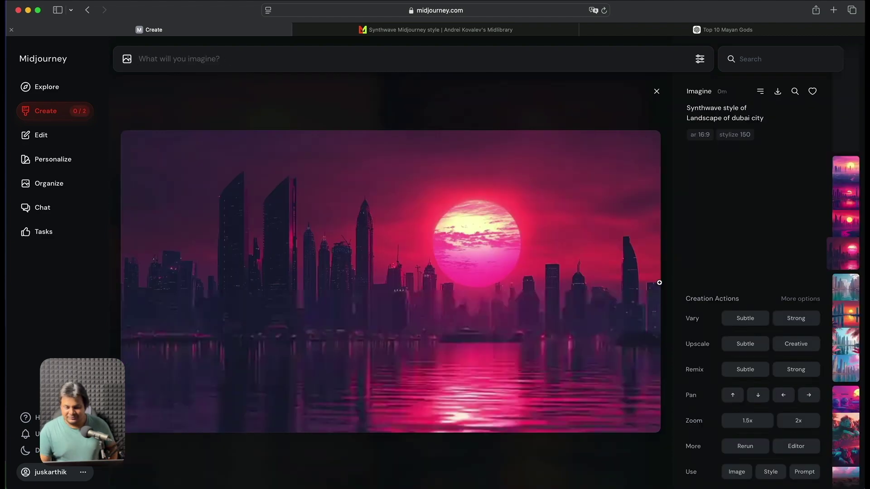
key("Up")
key("Up")
key("Up")
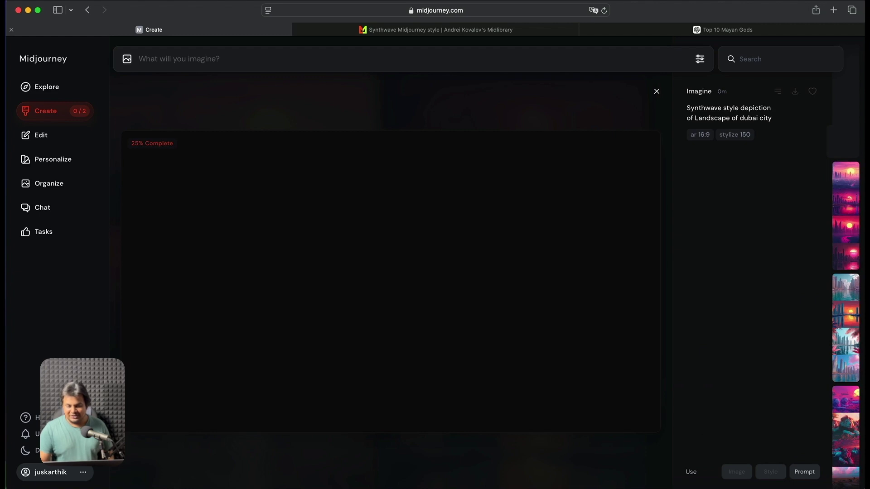
left_click(804, 472)
left_click_drag(243, 59, 331, 59)
key("BackSpace")
type("human cyborg")
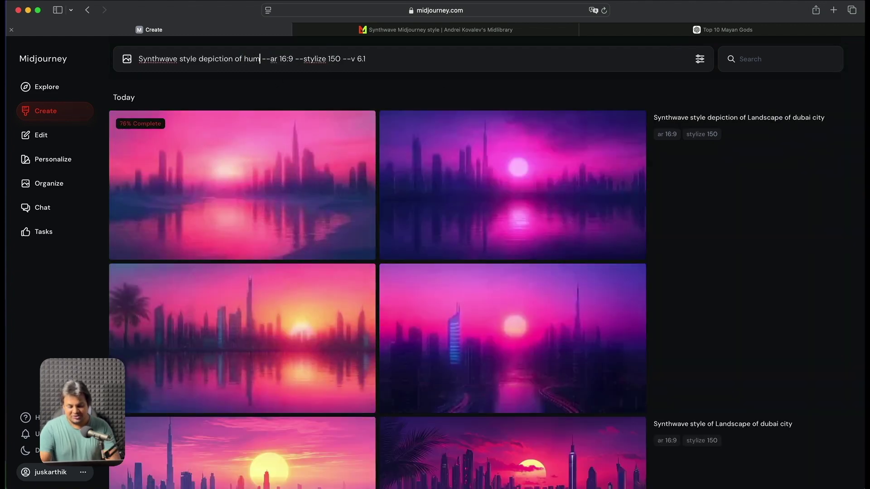
key("Return")
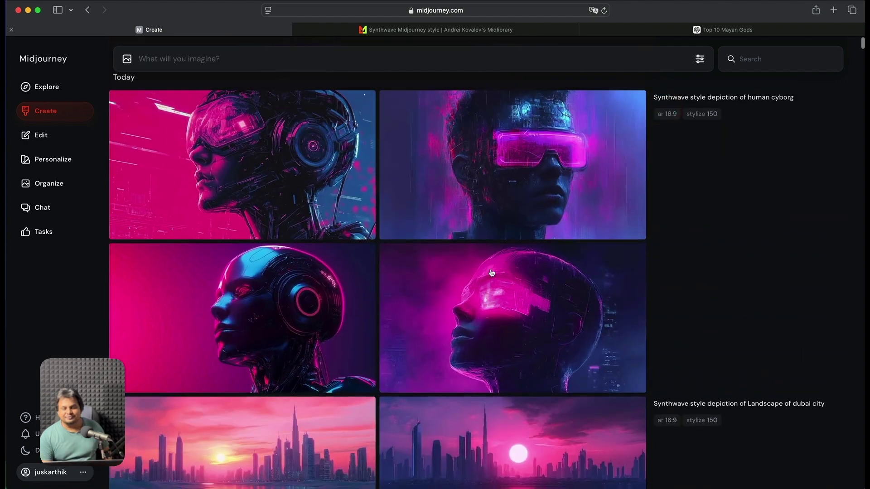
Step: Examine the four images for "Synthwave style depiction of human cyborg" at full size
scroll(491, 272, "up", 1)
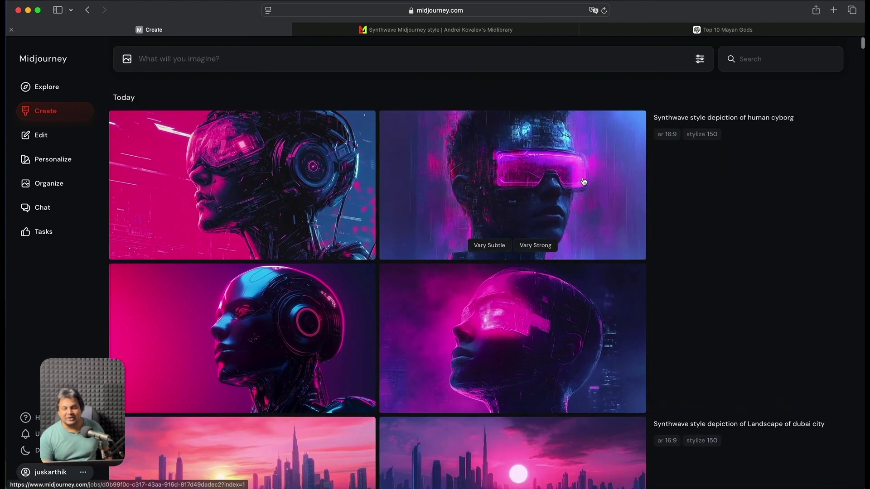
left_click(285, 191)
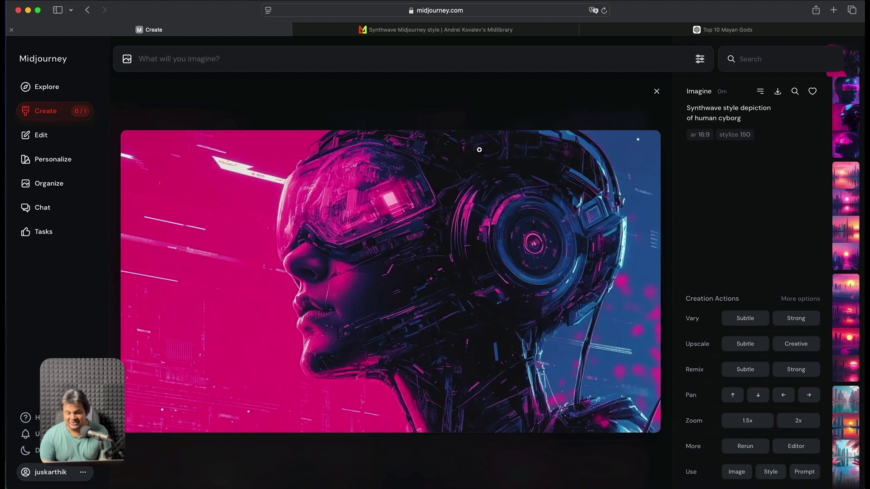
key("Right")
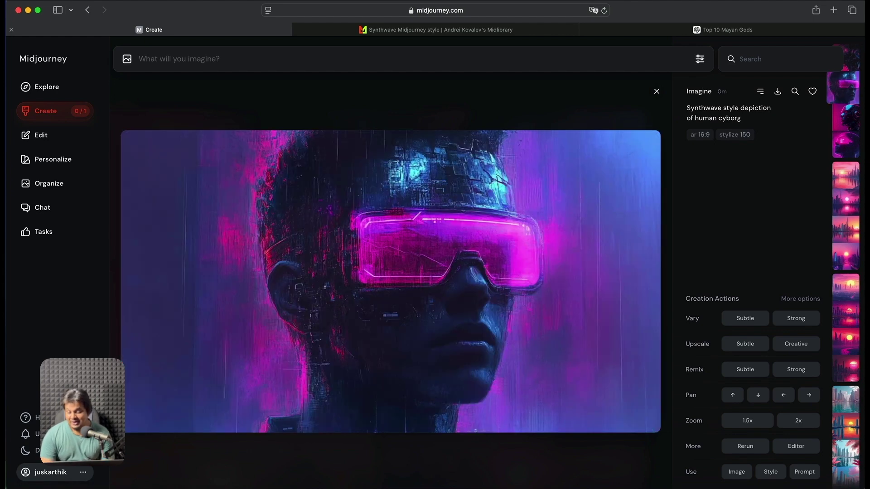
key("Right")
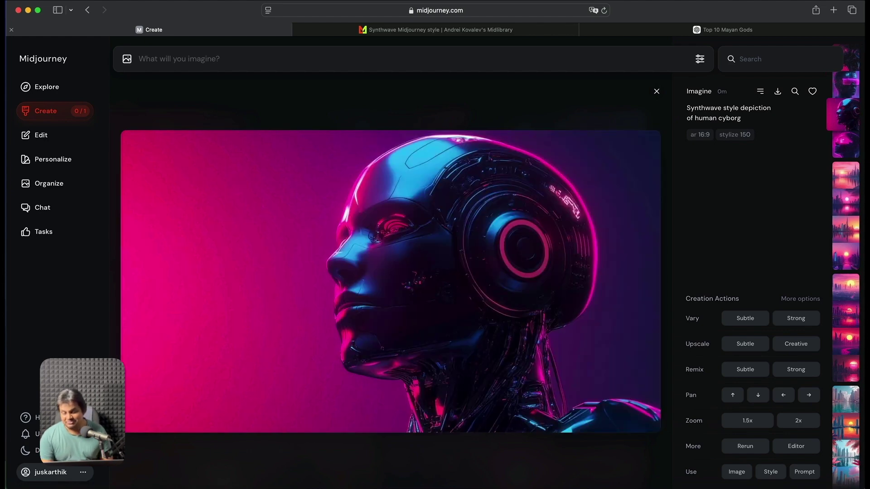
key("Right")
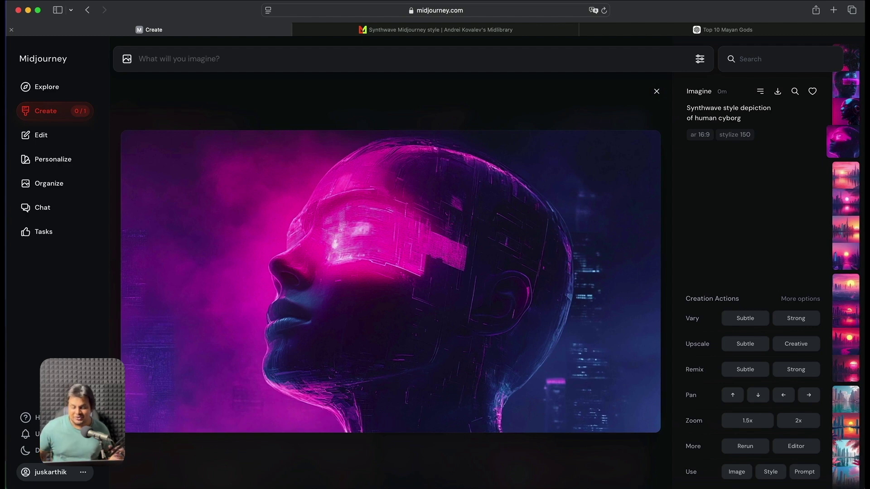
Step: Switch to Midlibrary, return to the art styles overview, and filter the styles by Photographers
key("ctrl+Tab")
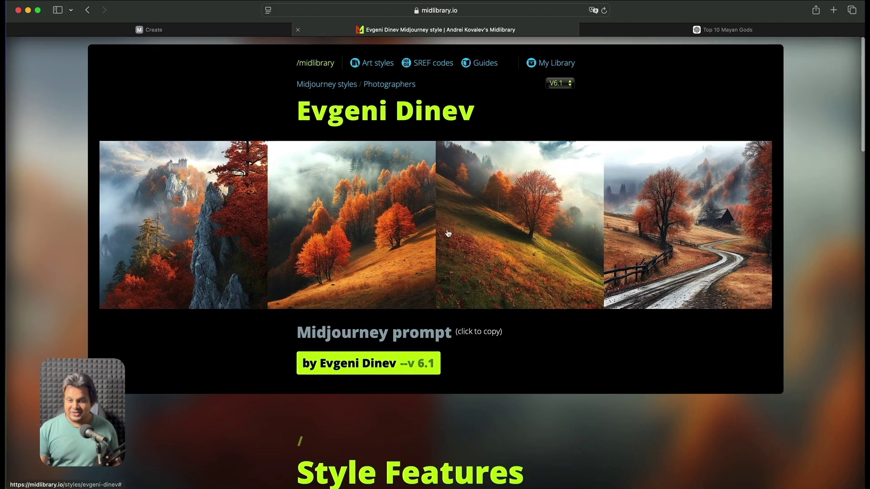
left_click(379, 62)
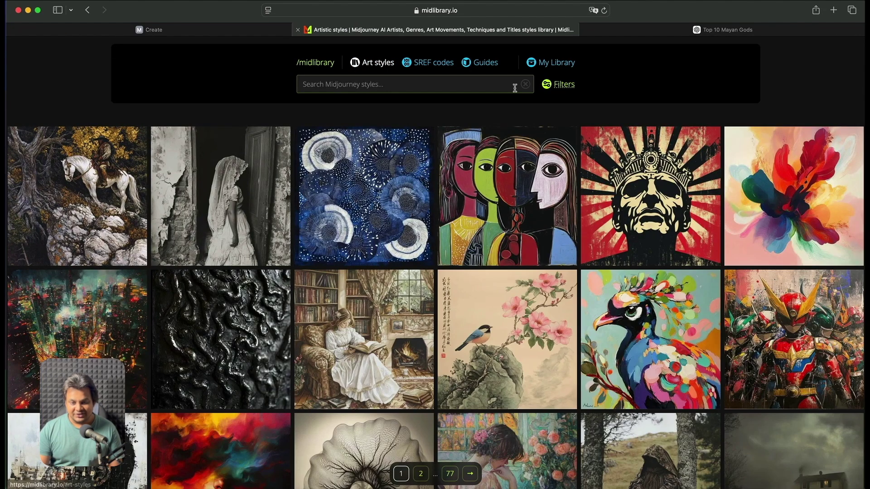
left_click(563, 86)
left_click(733, 137)
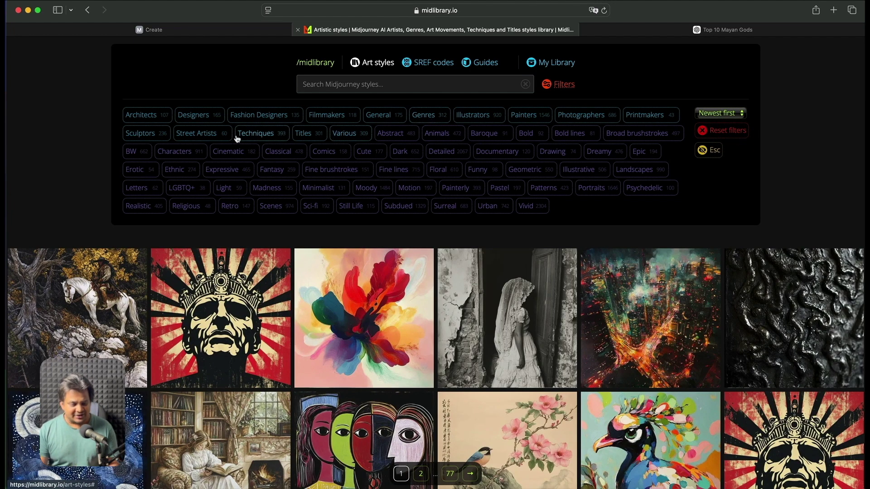
left_click(573, 118)
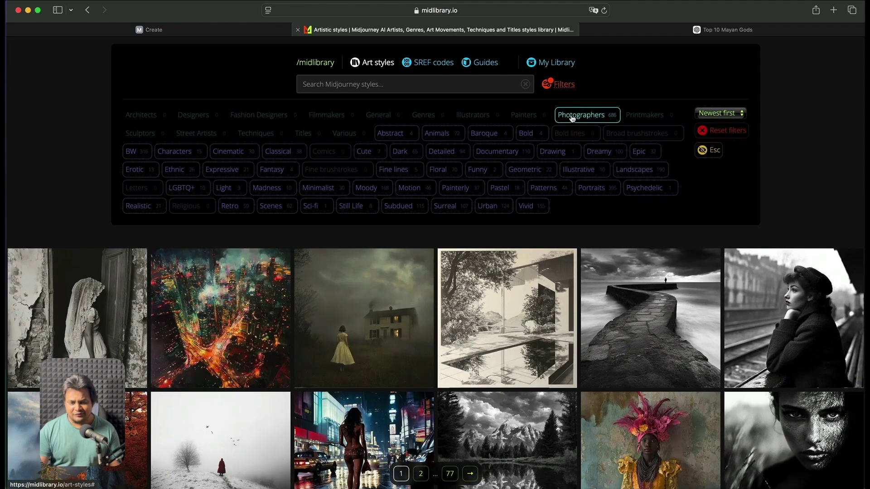
Step: Browse the photographers' styles, open the Evgeni Dinev style page, and read its About description down to the Midjourney style characteristics
scroll(405, 302, "down", 5)
scroll(405, 302, "up", 4)
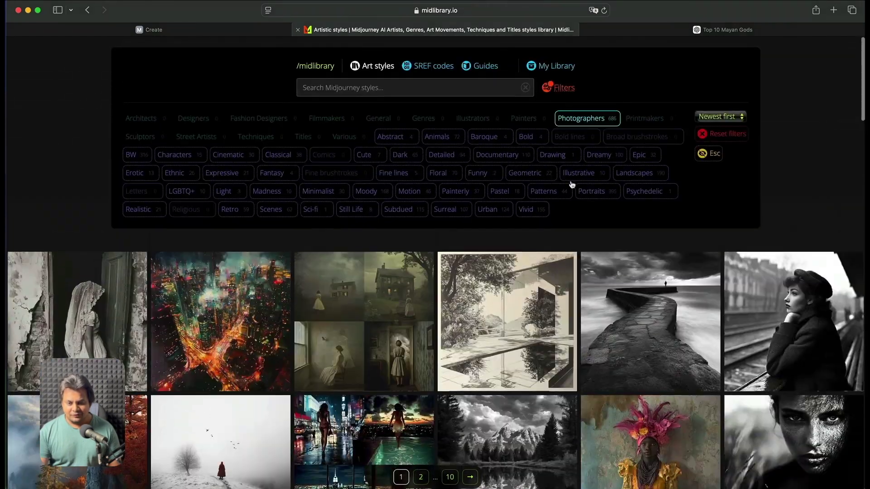
scroll(159, 221, "down", 3)
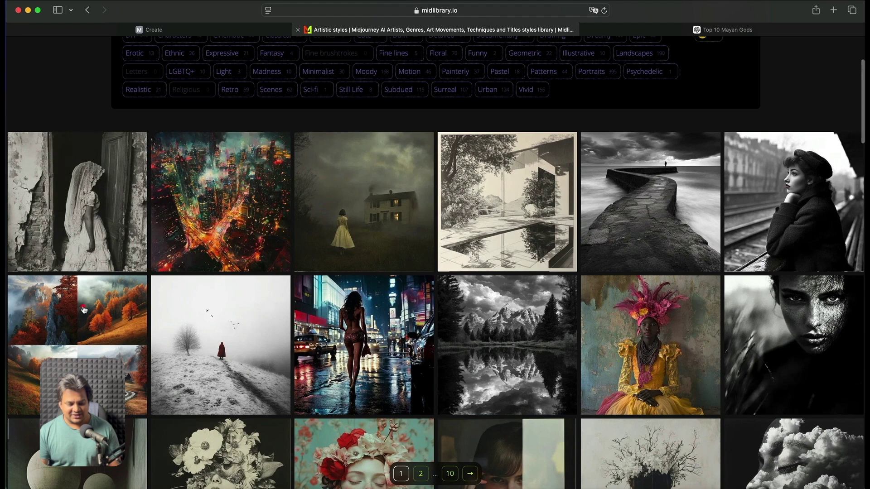
mouse_move(82, 308)
left_click(88, 346)
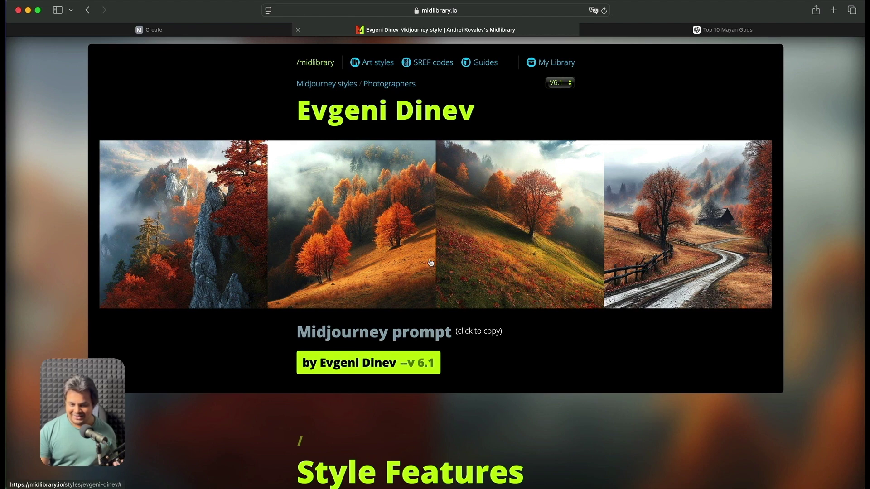
scroll(303, 218, "down", 15)
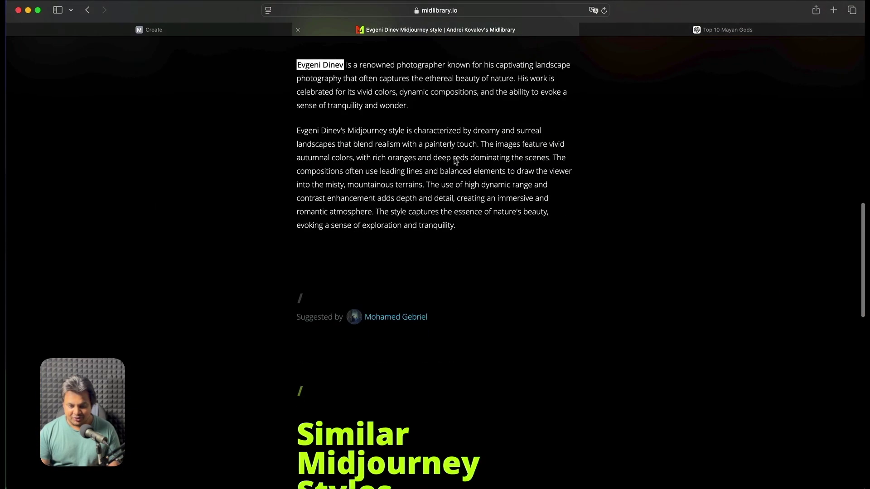
triple_click(379, 150)
scroll(410, 153, "up", 3)
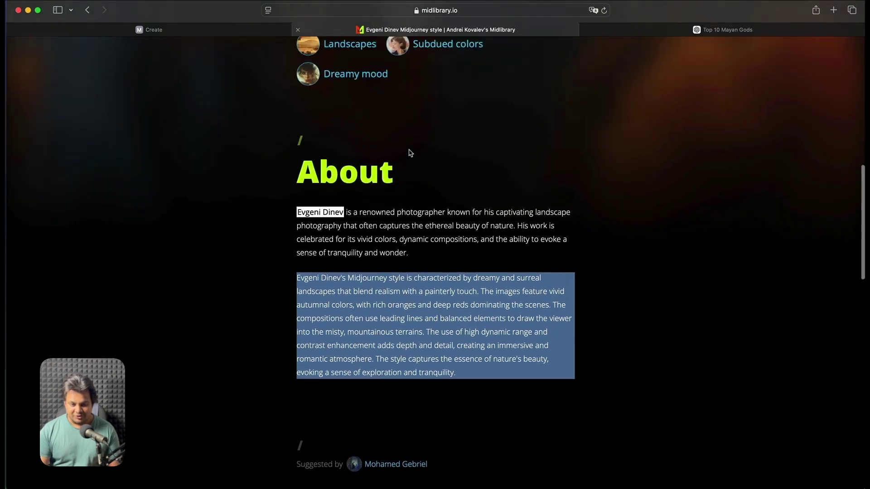
scroll(410, 153, "up", 6)
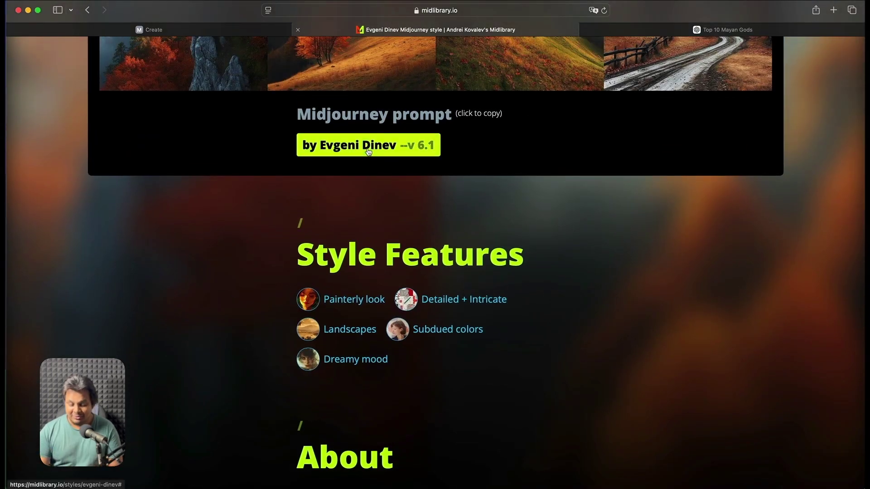
Step: Switch to Midjourney, enter the prompt "Autumn in switzerland, by Evgeni Dinev", and generate the images
key("ctrl+shift+Tab")
type("A")
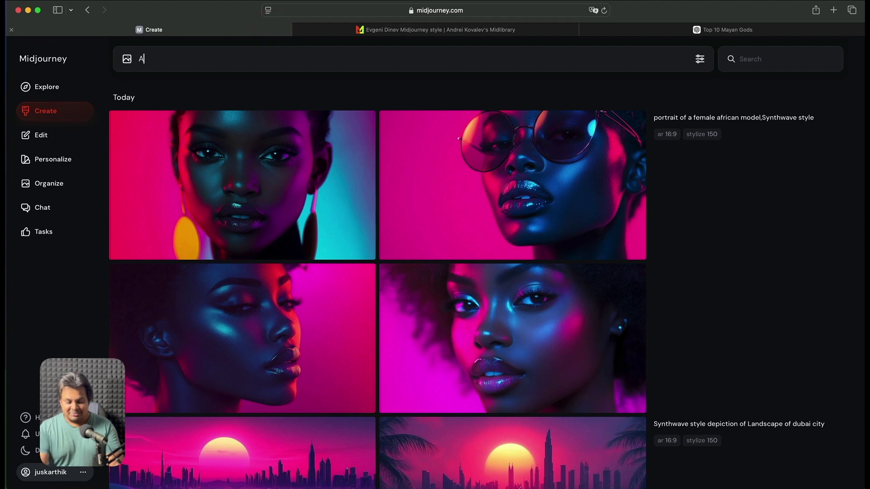
type("utumn in sw")
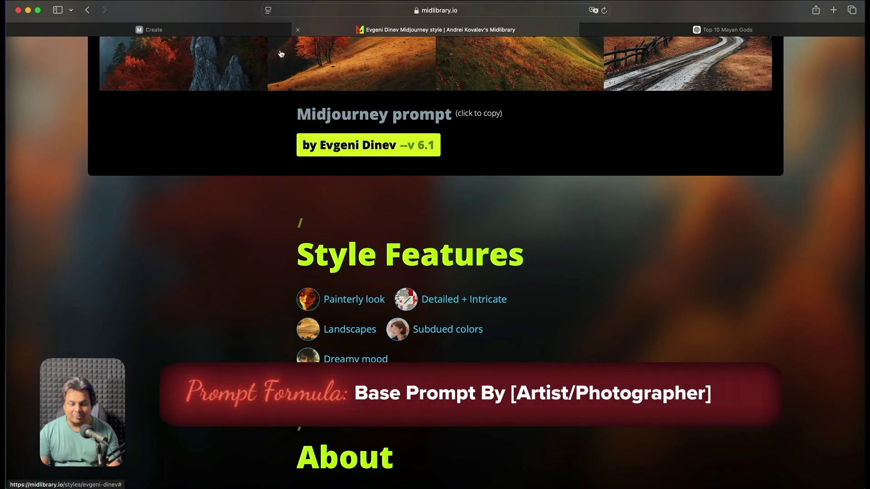
type("itzerland,")
left_click(253, 58)
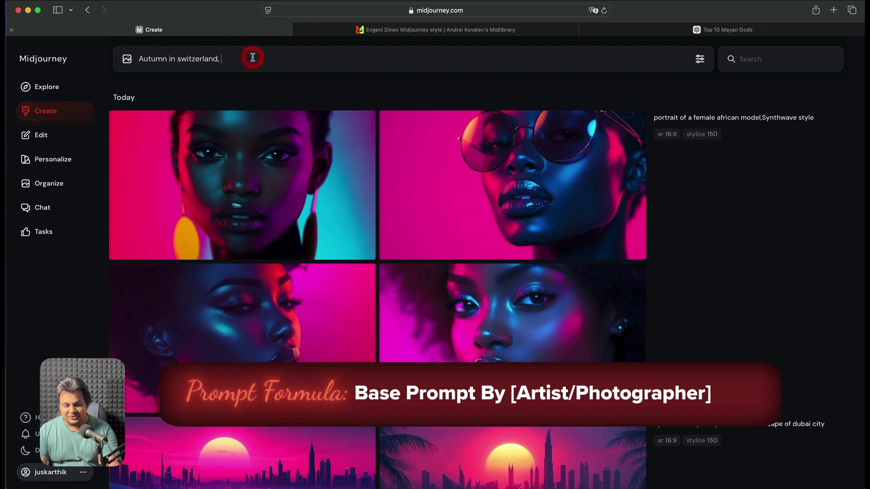
type("by Evgeni Dinev --v 6")
key("BackSpace")
key("Return")
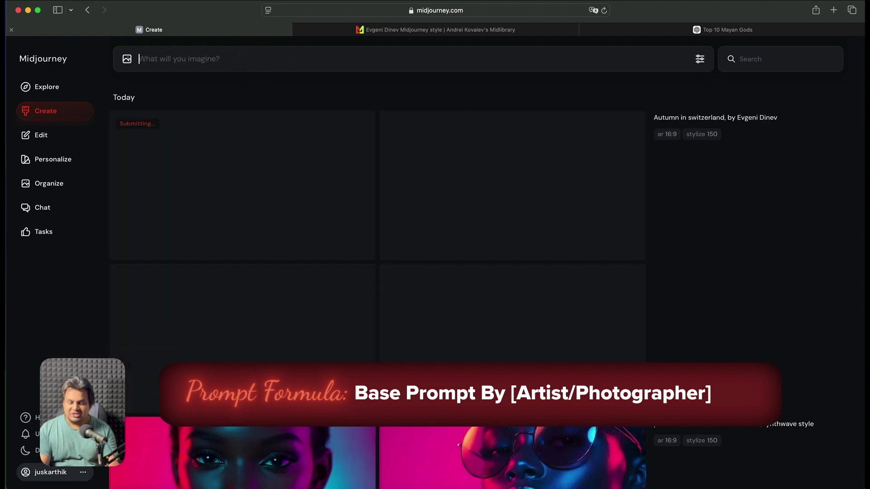
Step: Generate the autumn prompt reworded to "Evgeni Dinev Style", and generate it again with "switzerland" replaced by "Canadaian islands"
key("Up")
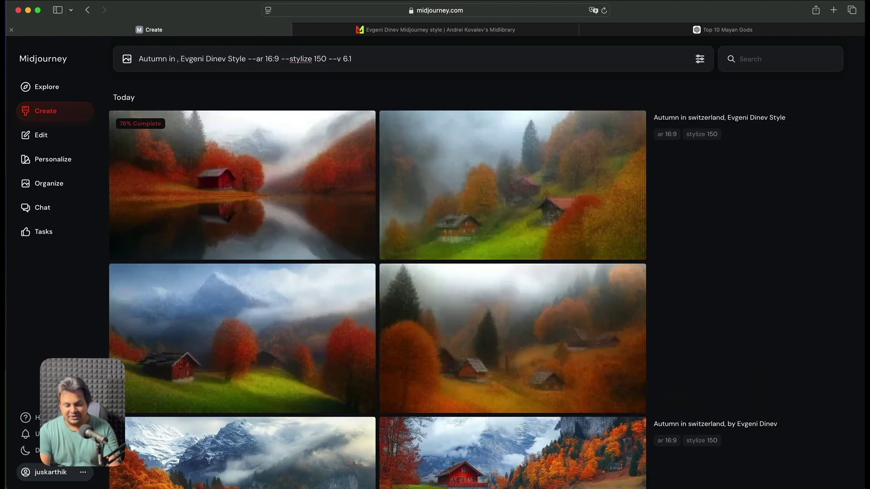
type("Canadaian is")
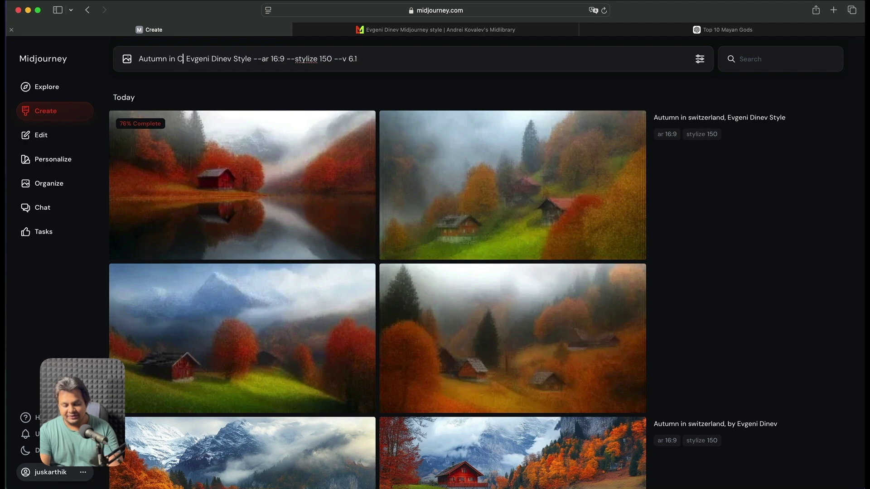
type("lands,")
key("Return")
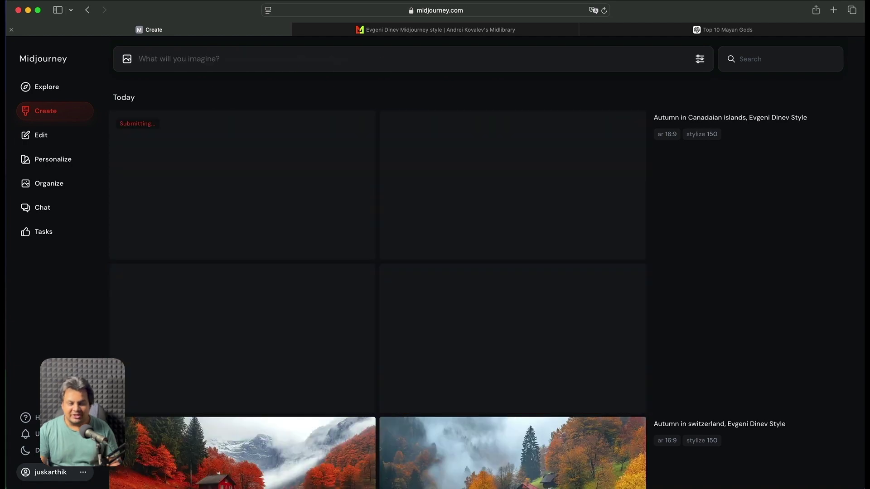
Step: Examine the "Autumn in switzerland, by Evgeni Dinev" images at full size and review the Canadaian islands results
scroll(347, 226, "down", 15)
scroll(348, 225, "down", 1)
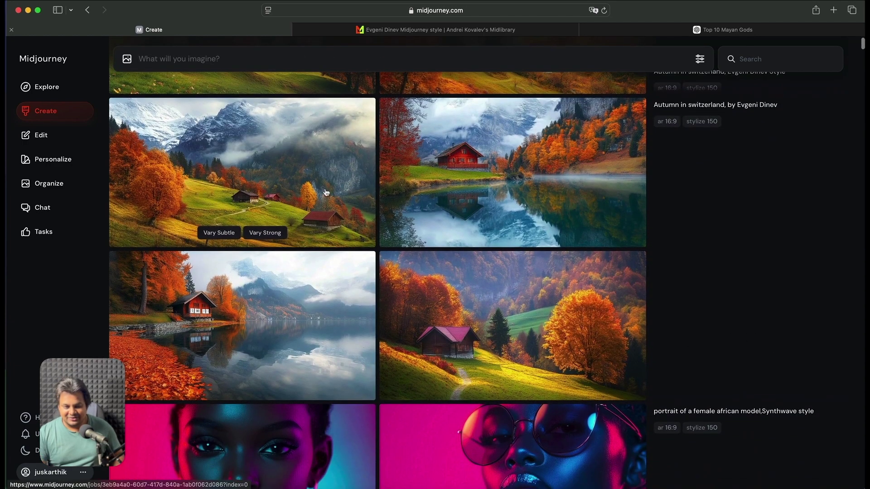
left_click(318, 187)
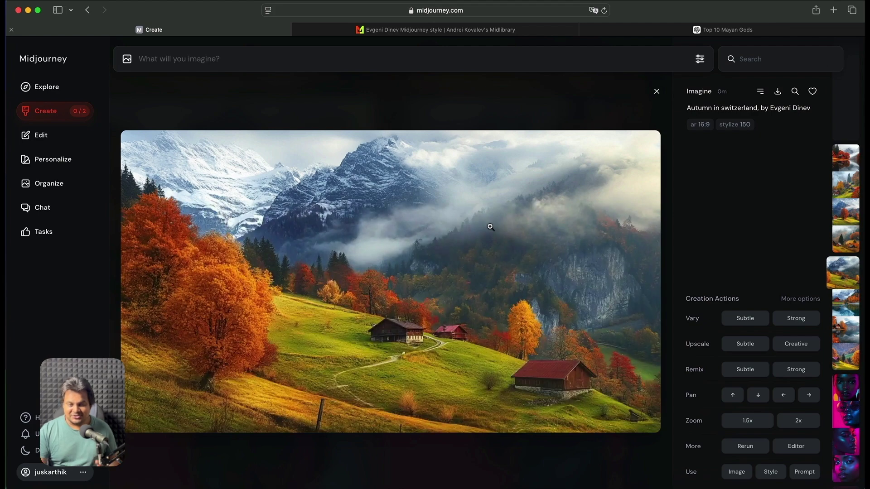
key("Down")
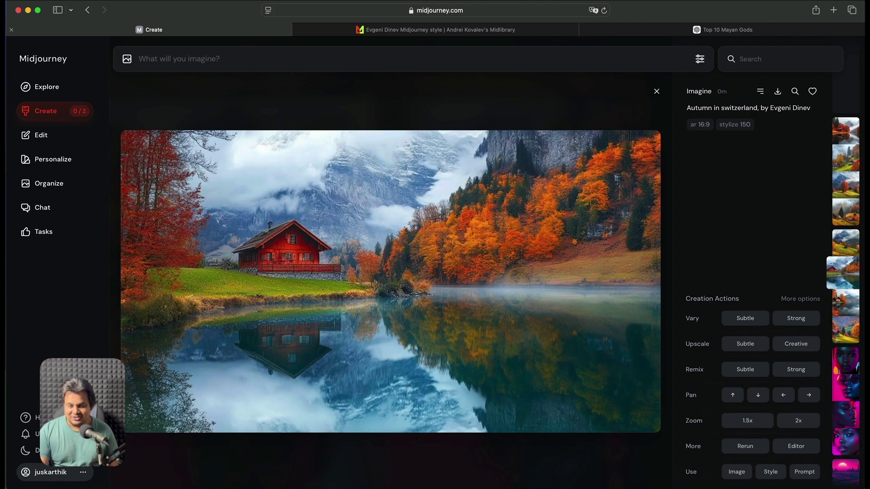
key("Down")
key("Down")
key("Up")
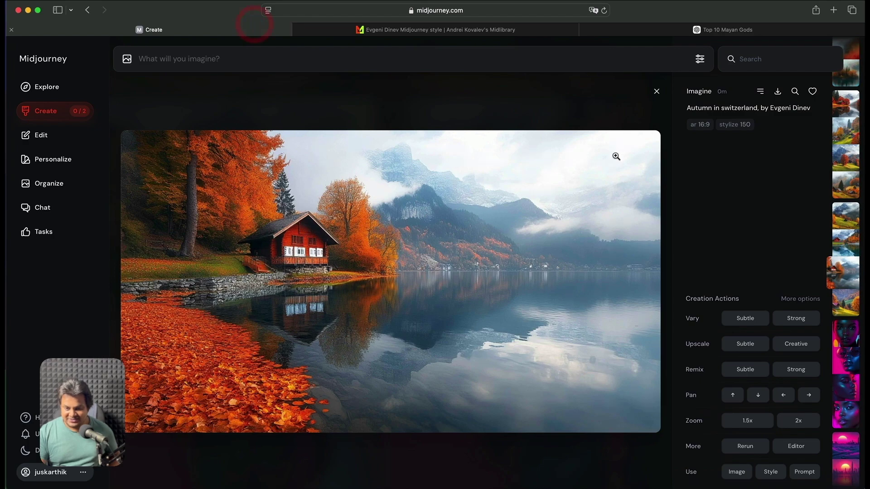
left_click(656, 91)
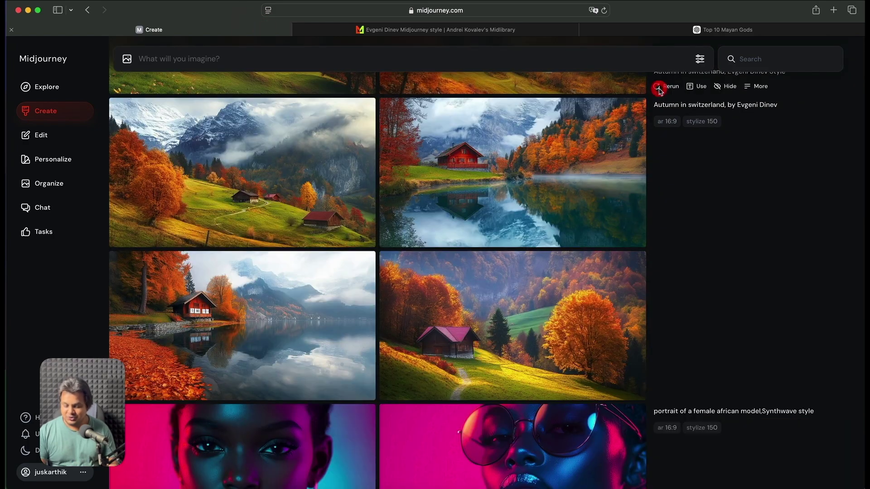
scroll(497, 263, "up", 3)
scroll(497, 263, "up", 8)
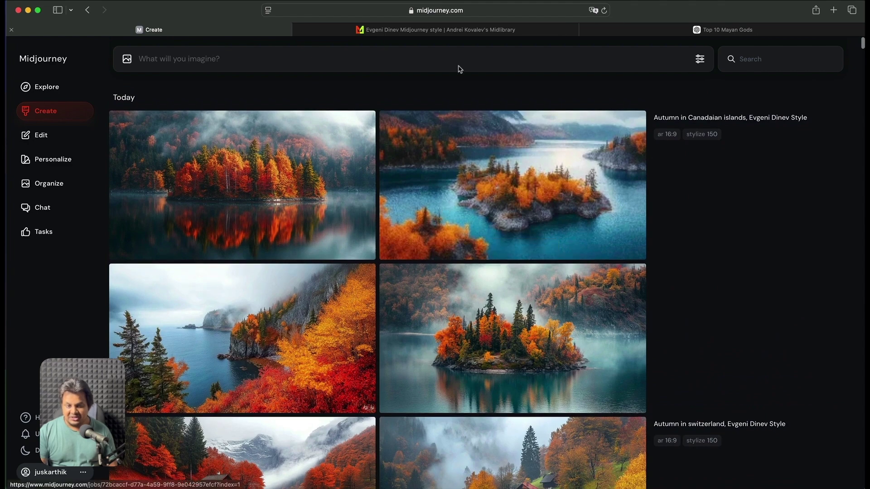
Step: Switch to Midlibrary, return to the art styles overview, reset the Photographers filter, and filter the styles by Painters
left_click(460, 31)
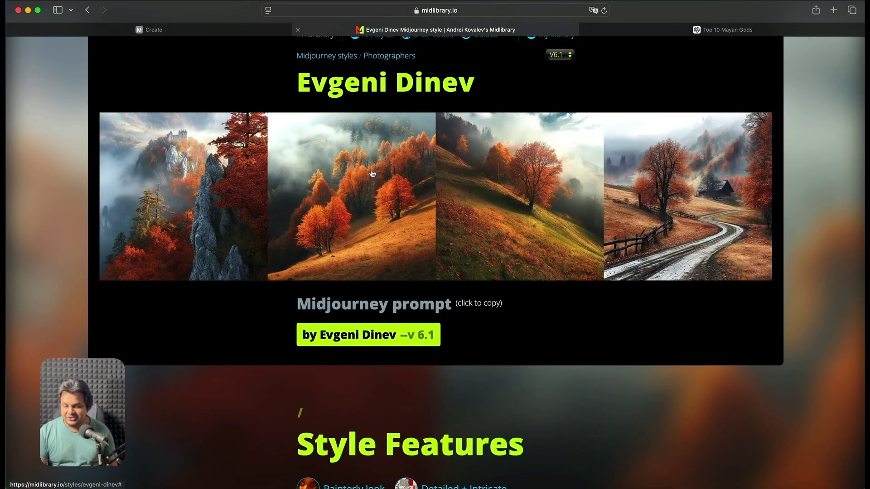
scroll(372, 174, "up", 2)
key("super+bracketleft")
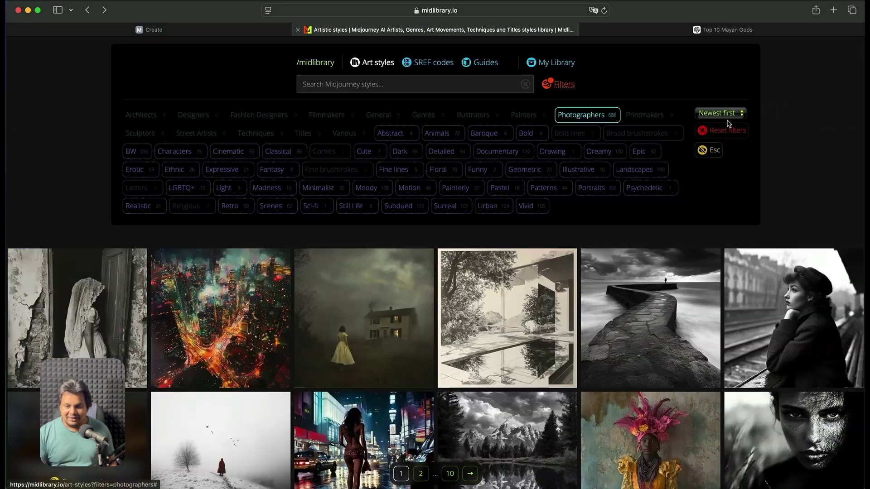
left_click(727, 130)
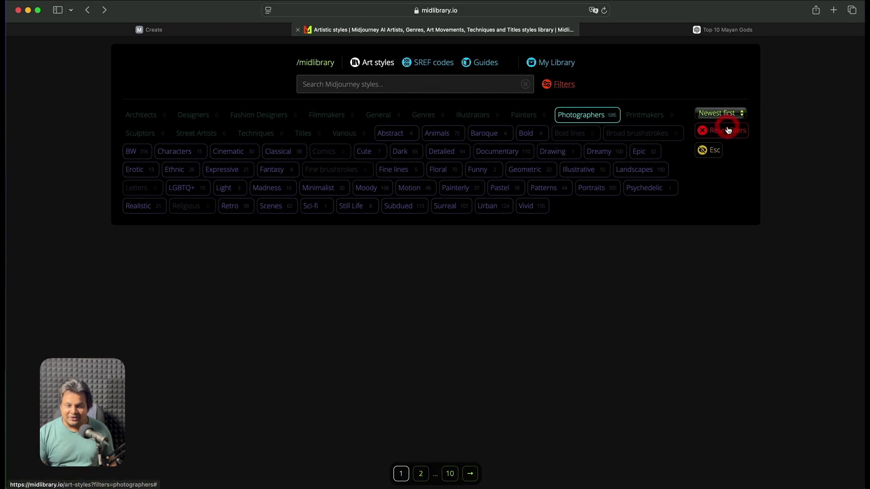
left_click(535, 119)
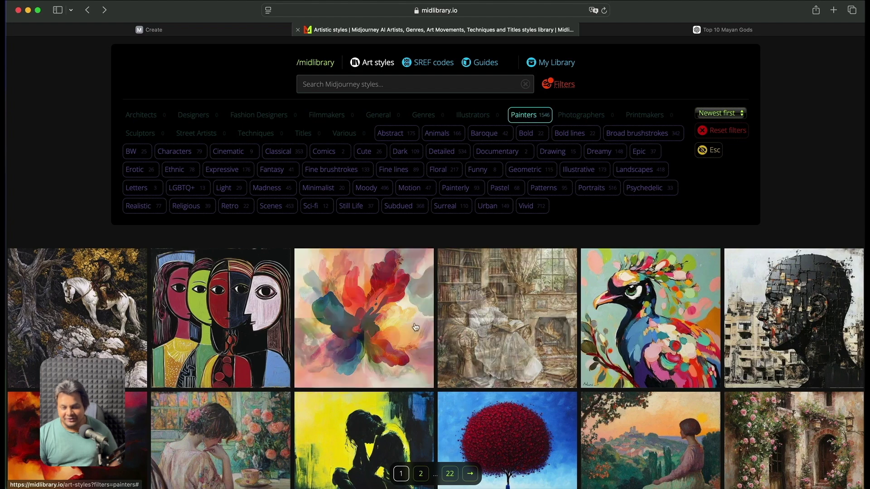
Step: Open the Tracy Miller style page from the painters and read its About description, including the part on animal and floral motifs
scroll(424, 304, "down", 5)
left_click(644, 162)
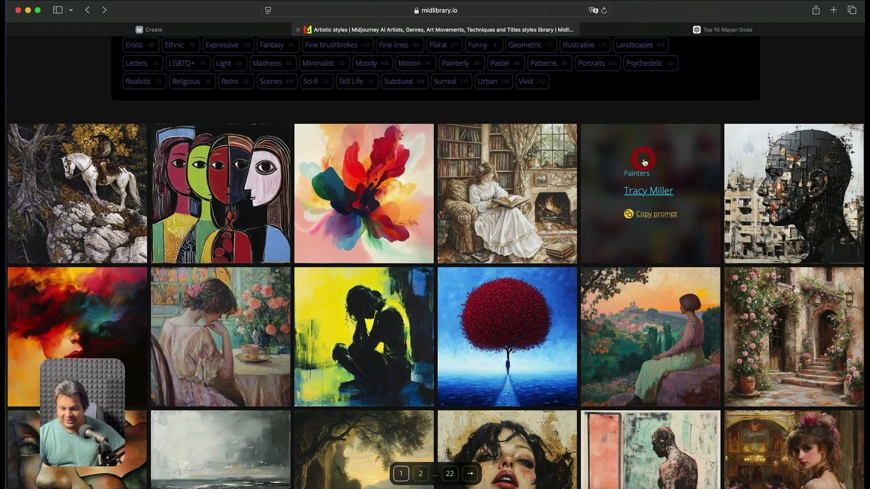
left_click(654, 191)
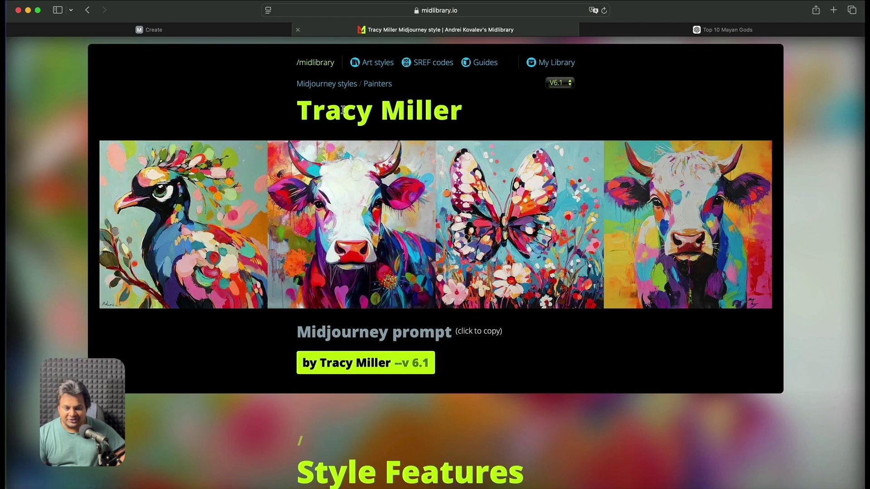
double_click(343, 109)
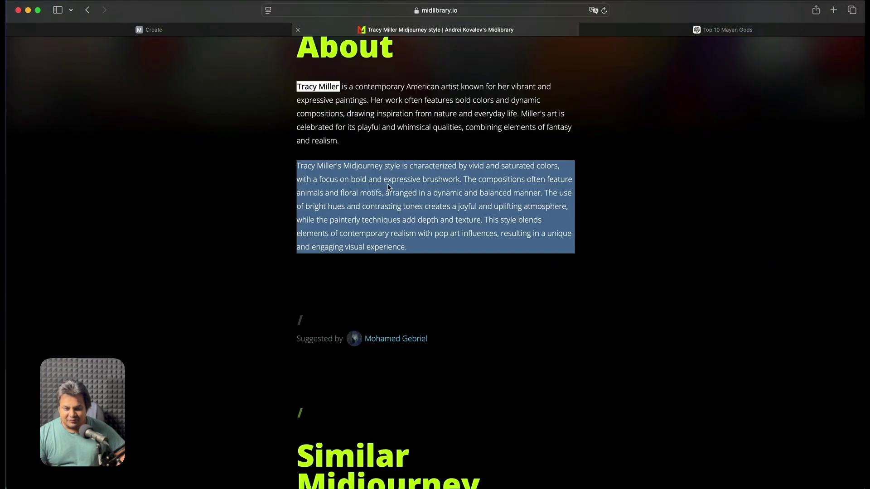
left_click(466, 178)
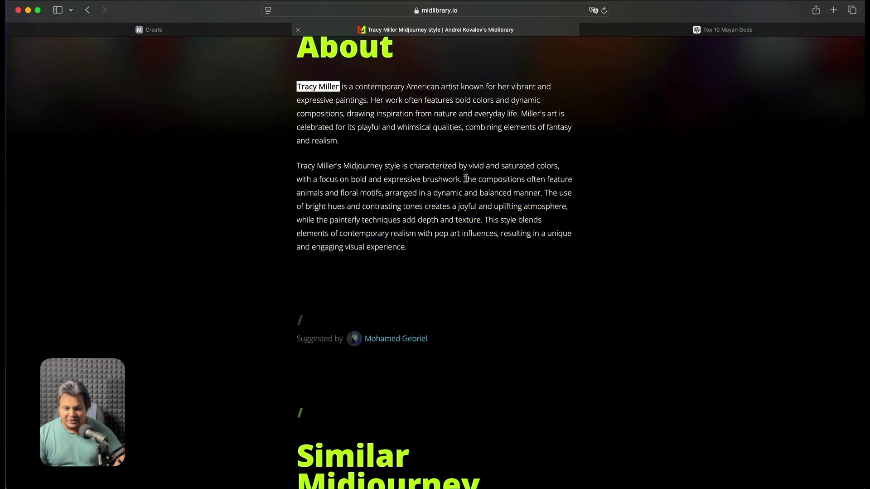
double_click(493, 178)
left_click_drag(300, 193, 386, 193)
left_click(428, 195)
scroll(429, 194, "up", 4)
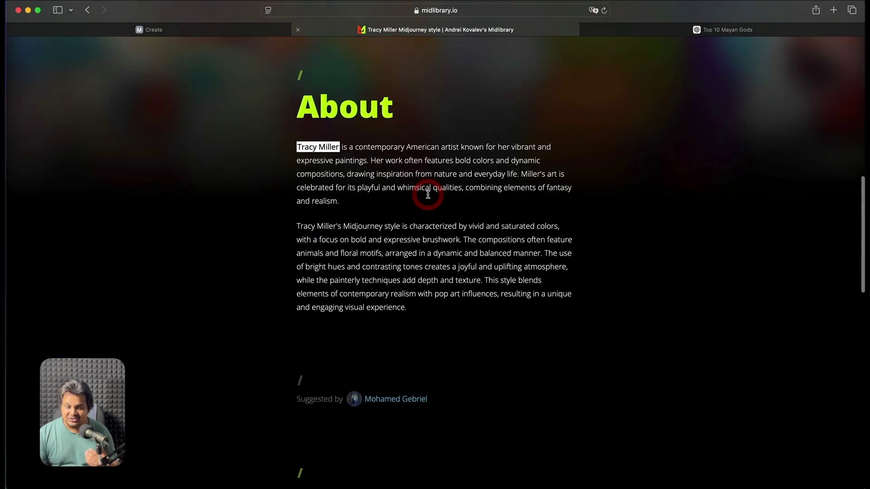
Step: Switch to Midjourney, enter the prompt "Husky by Tracy Miller --v 6.1", and generate the images
scroll(428, 198, "up", 10)
key("ctrl+shift+Tab")
type("H")
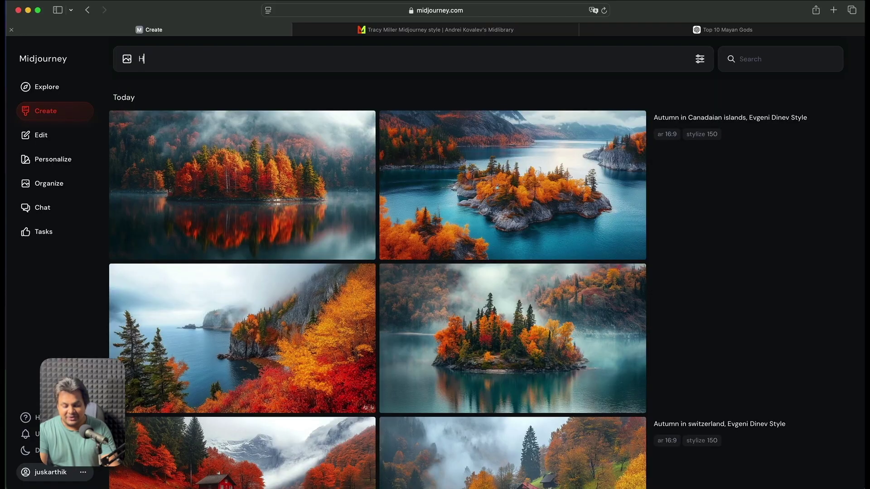
type("usky by Tracy Miller --v 6.1")
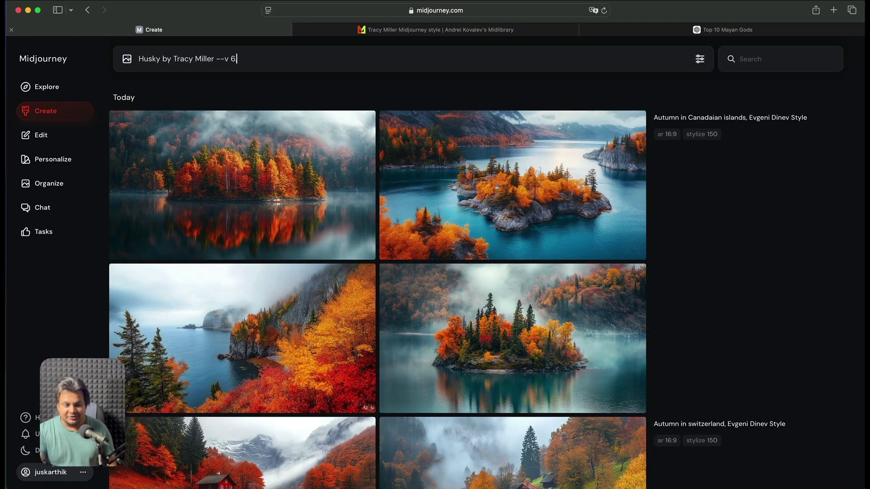
key("Return")
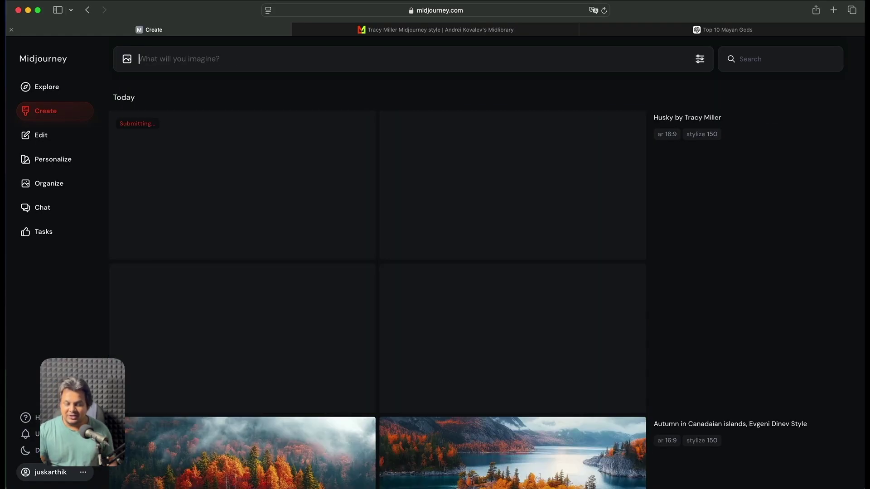
Step: Recall the husky prompt and switch back to the Tracy Miller style page in Midlibrary
key("Up")
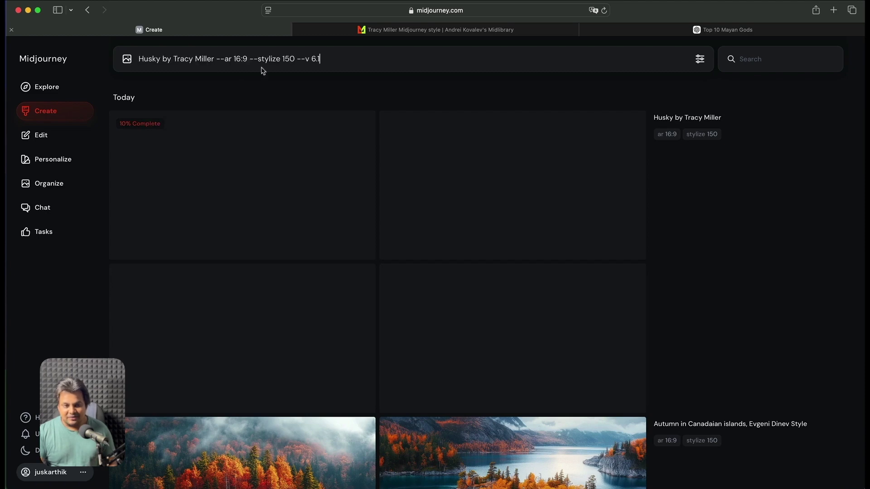
left_click(397, 30)
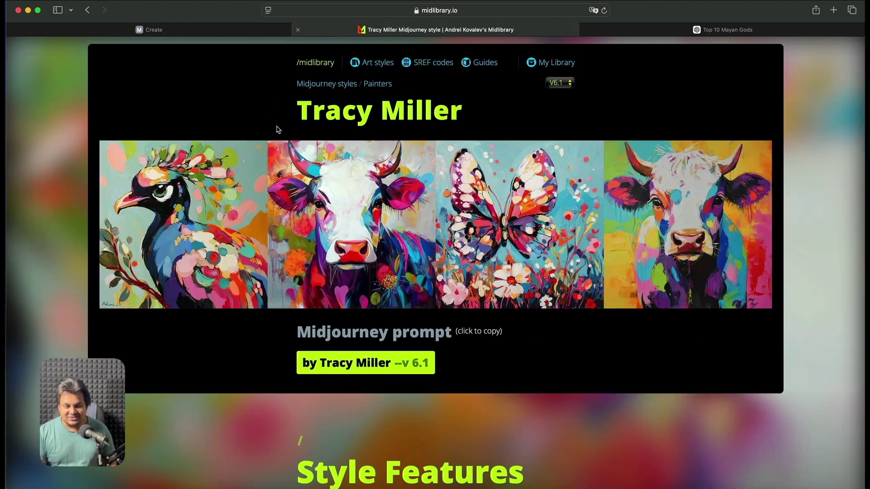
Step: Switch to the Midjourney Create page and rewrite the Husky prompt as "Painting of a Husky, Tracy Miller Style", then generate it
left_click(229, 32)
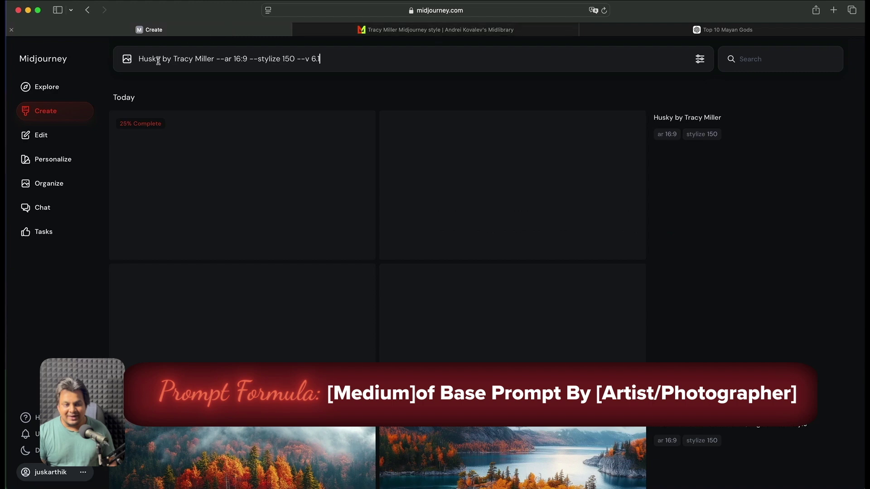
left_click(138, 59)
type("Painting of a")
left_click(218, 59)
key("BackSpace")
key("BackSpace")
key("BackSpace")
type(",")
left_click(254, 58)
type("Style")
key("Return")
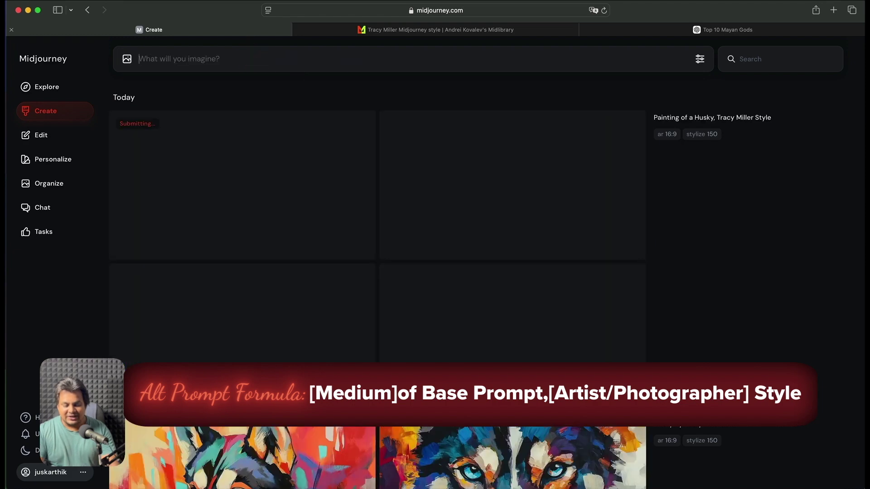
Step: Generate the reworded prompt "Tracy Miller Style depiction of a Husky," and enlarge an image from the "Husky by Tracy Miller" set
key("Up")
left_click(210, 59)
left_click_drag(209, 59, 269, 59)
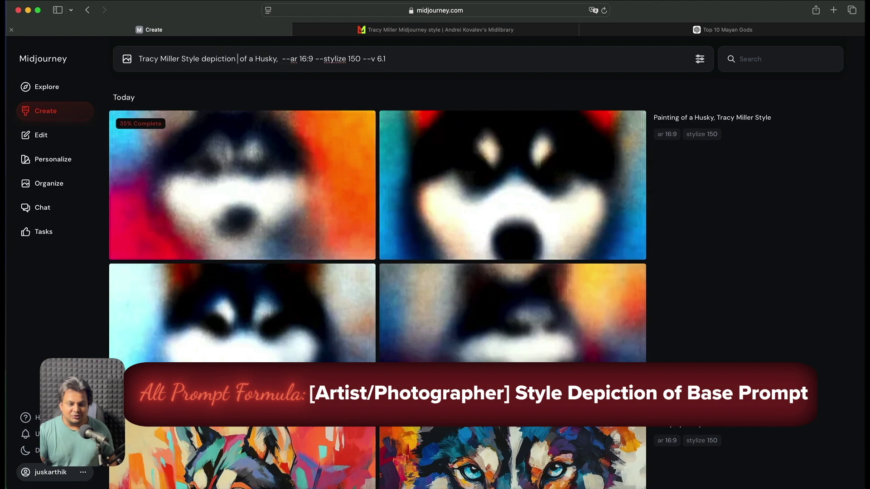
key("Return")
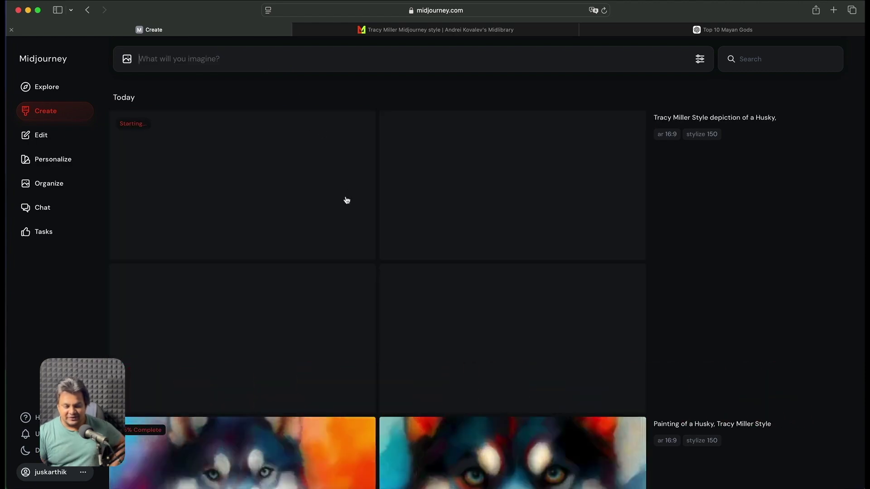
scroll(665, 157, "down", 7)
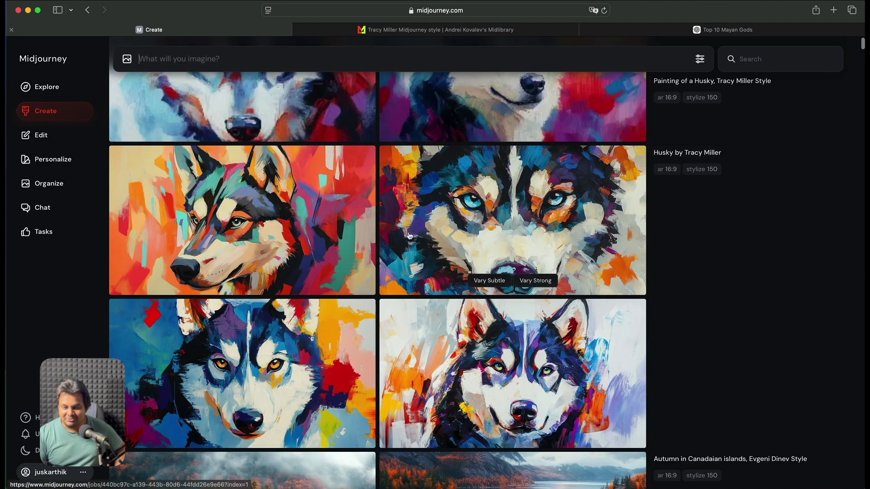
left_click(283, 335)
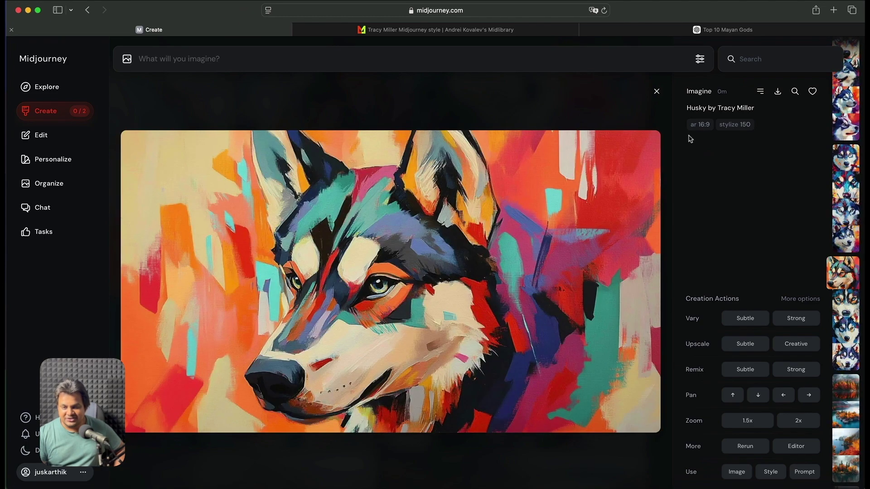
Step: Switch to Midlibrary, filter the art styles by Sculptors and open the Henri Gaudier Brzeska style page
left_click(441, 29)
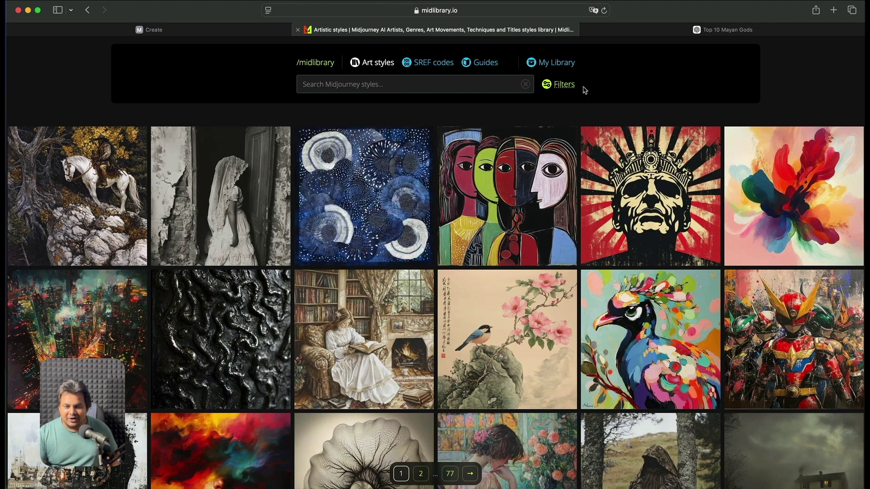
left_click(567, 84)
left_click(721, 134)
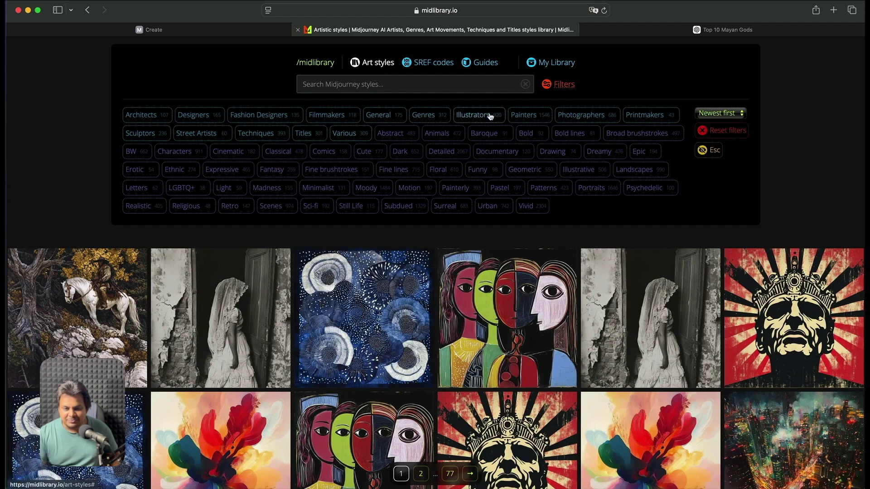
left_click(157, 135)
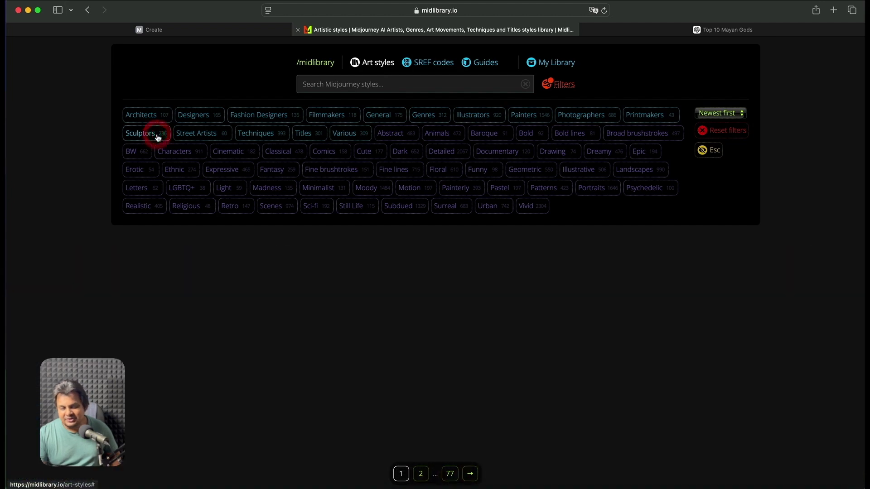
mouse_move(347, 267)
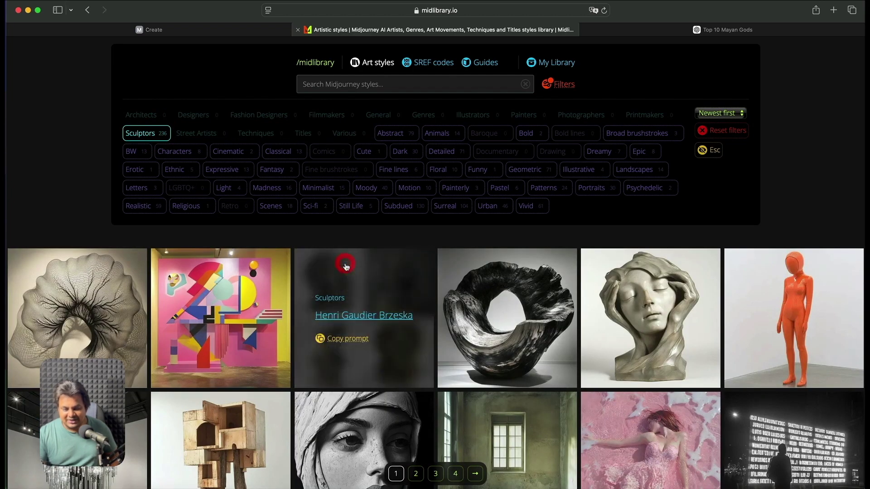
left_click(374, 315)
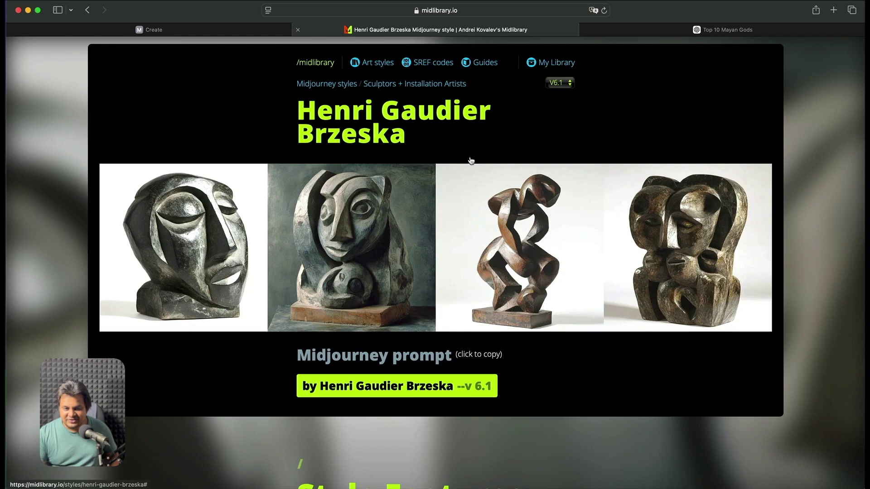
Step: Copy the artist's style prompt and generate "Sculpture of an angry human face by Henri Gaudier Brzeska --v 6.1" in Midjourney
left_click(375, 391)
key("ctrl+shift+Tab")
left_click(239, 57)
type("Sculpture of an")
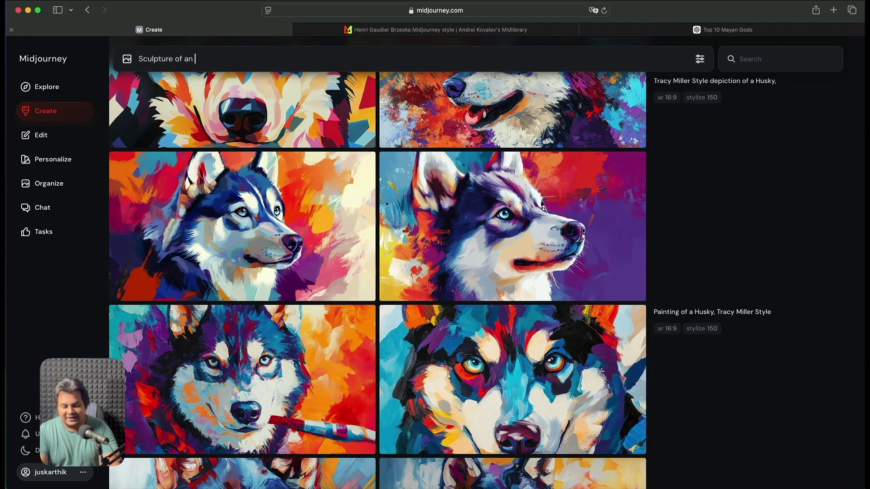
type(" angry human face")
type("by Henri Gaudier Brzeska --v 6.1")
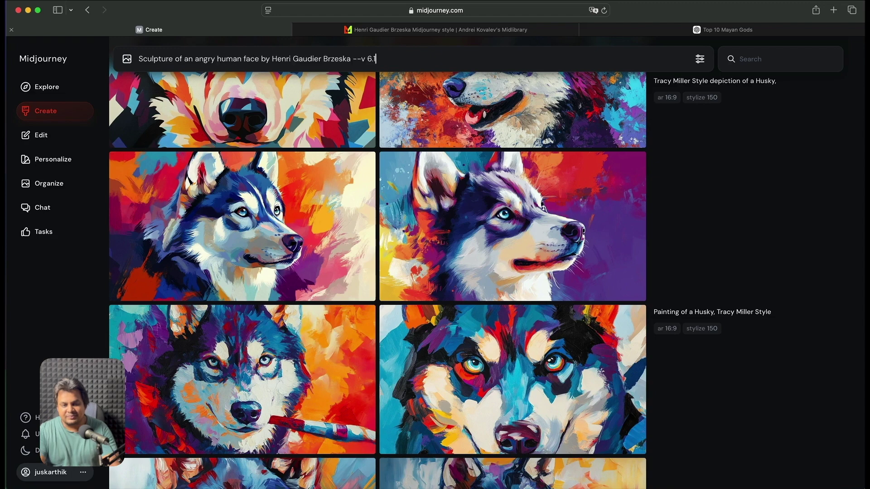
key("Return")
Step: Revisit the Henri Gaudier Brzeska page in Midlibrary and read through the top 10 Mayan gods list in ChatGPT
left_click(525, 31)
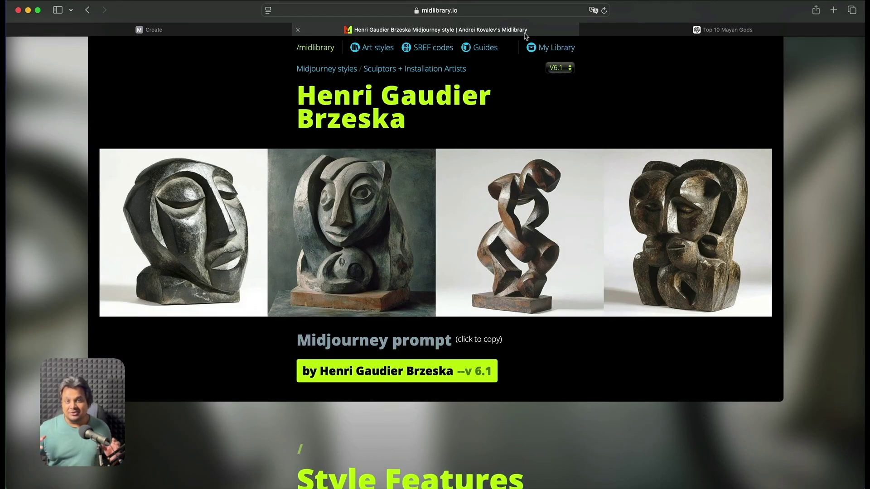
left_click(652, 30)
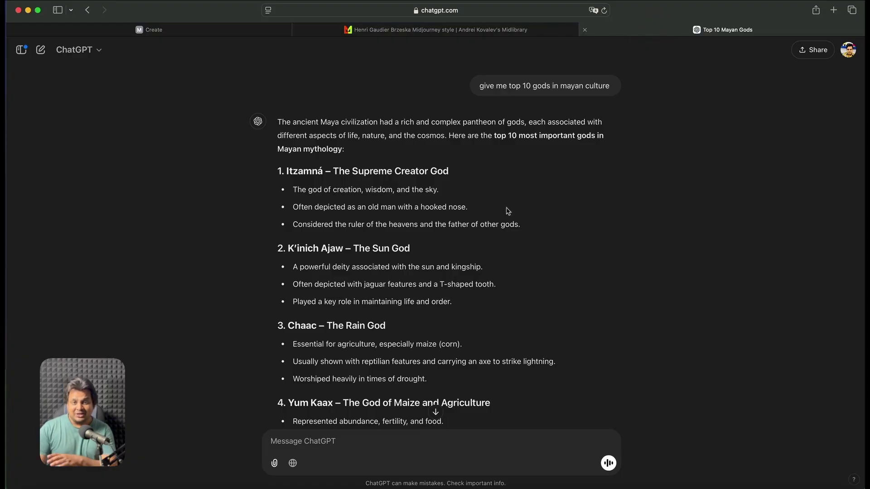
scroll(506, 210, "down", 10)
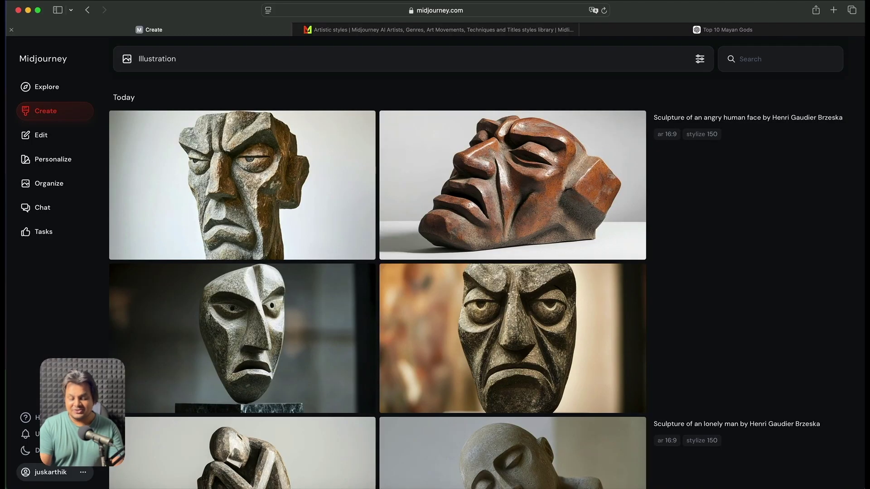
Step: Generate Midjourney images from "Illustration of Jesus Christ,Angry mood" and from the same prompt with Sad and Joyful moods
type("of ")
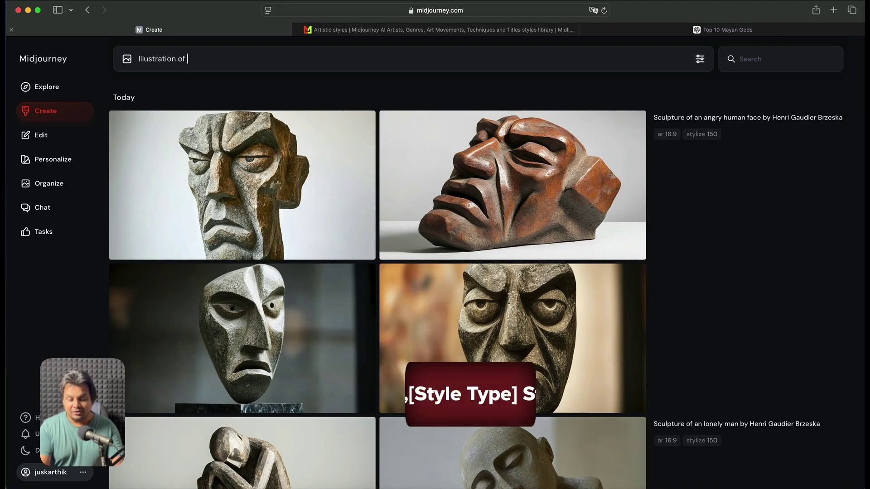
type("Jesus Christ,")
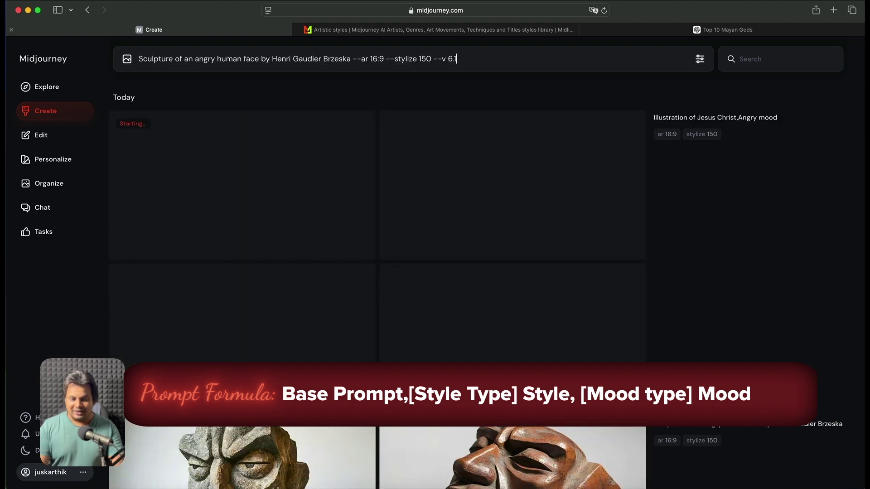
key("Up")
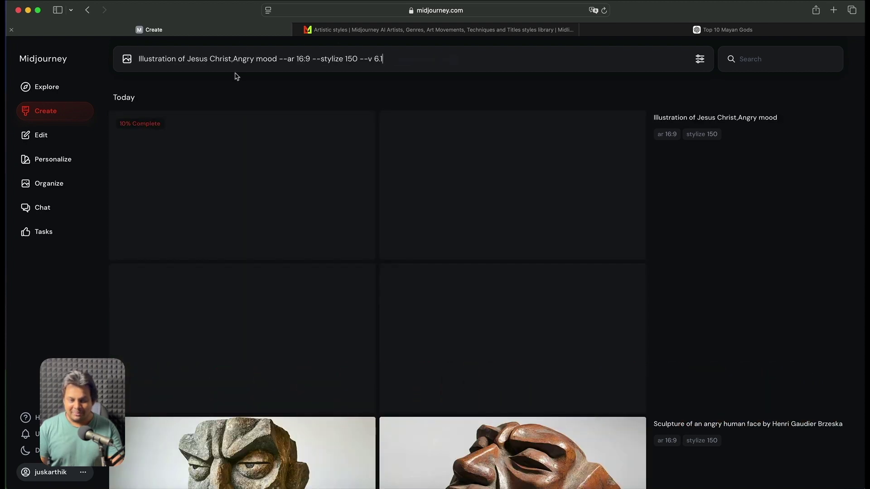
double_click(249, 61)
key("BackSpace")
type("Sad")
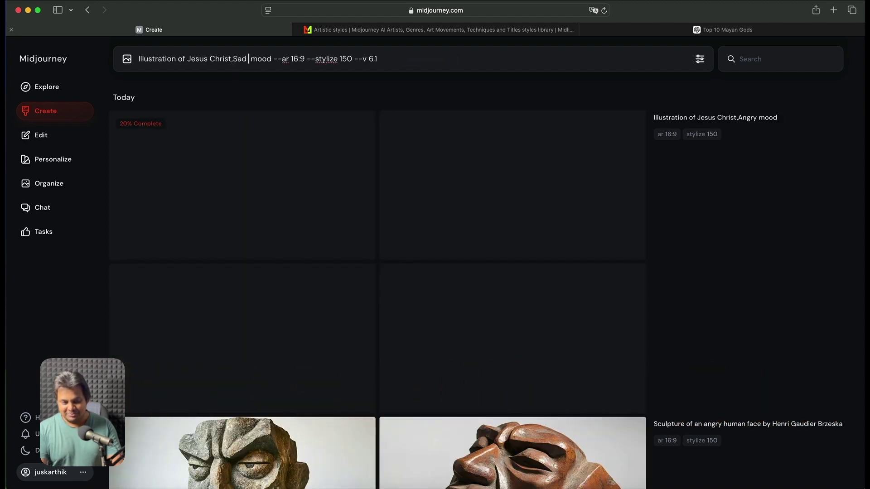
key("Return")
double_click(242, 61)
type("Joyful")
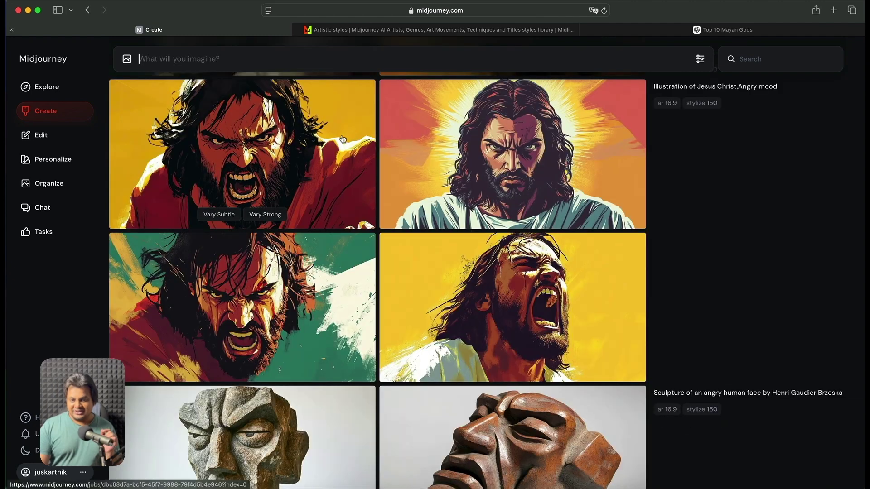
Step: Examine the Angry mood and Sad mood illustrations one by one in the enlarged view
left_click(339, 136)
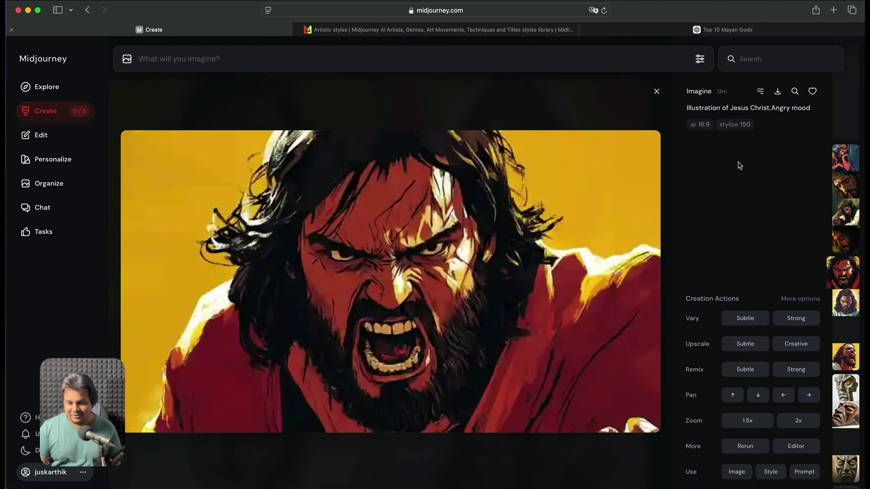
key("Down")
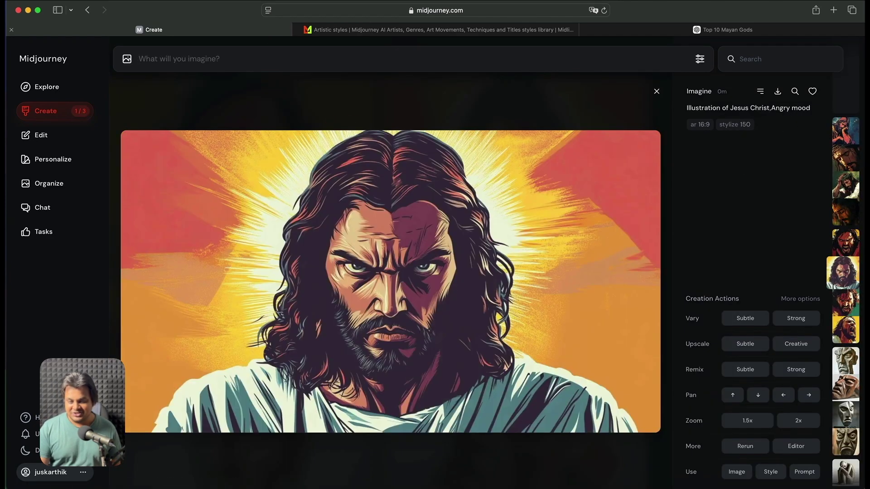
key("Up")
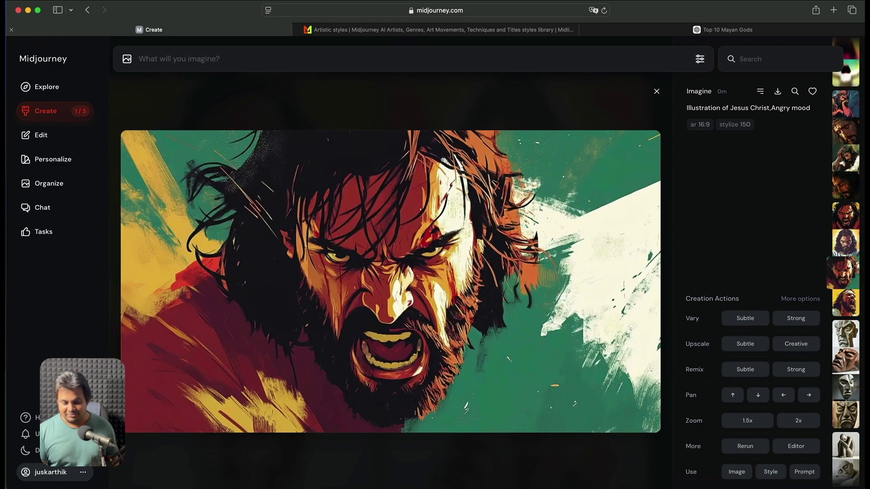
key("Up")
key("Up")
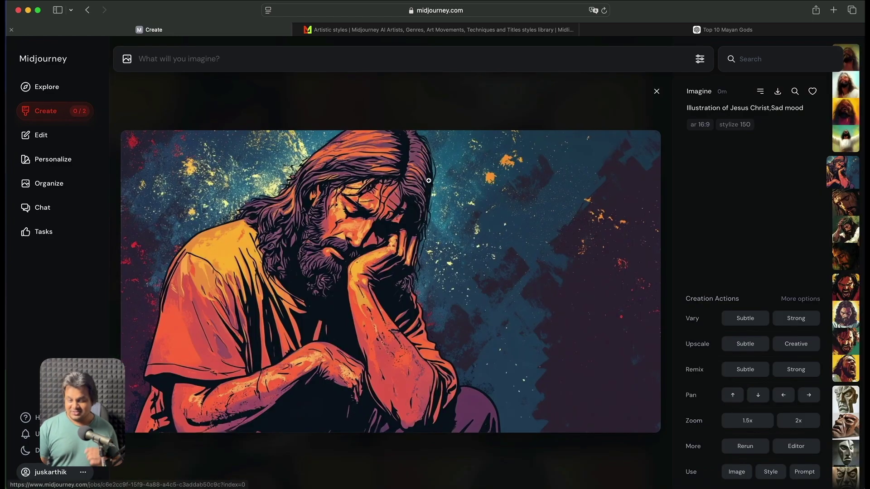
key("Down")
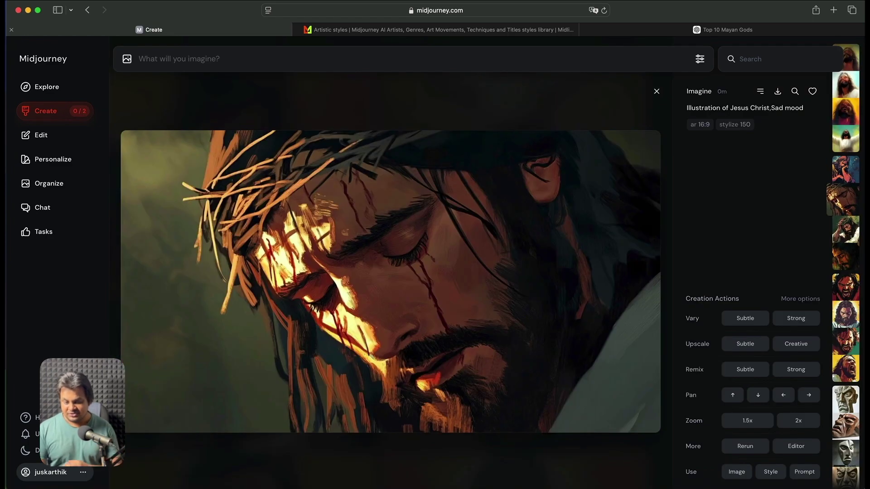
key("Down")
key("Down")
key("Escape")
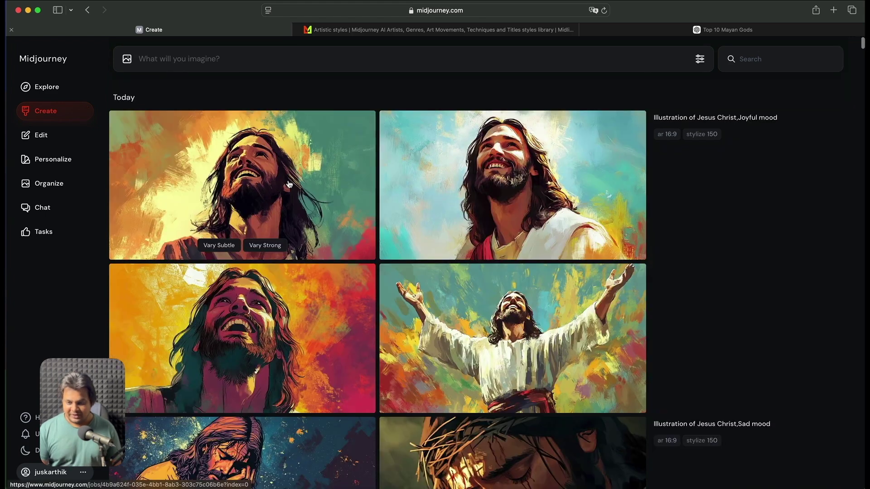
Step: Examine the Joyful mood illustrations in the enlarged view
left_click(281, 168)
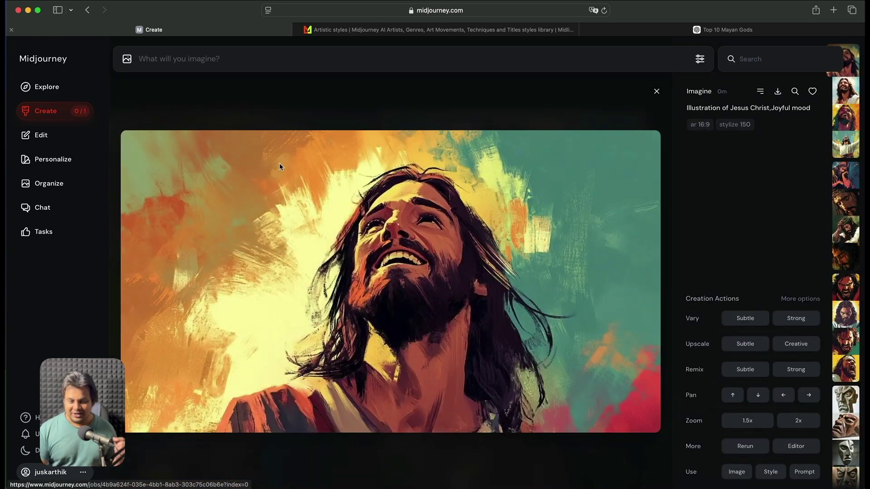
key("Down")
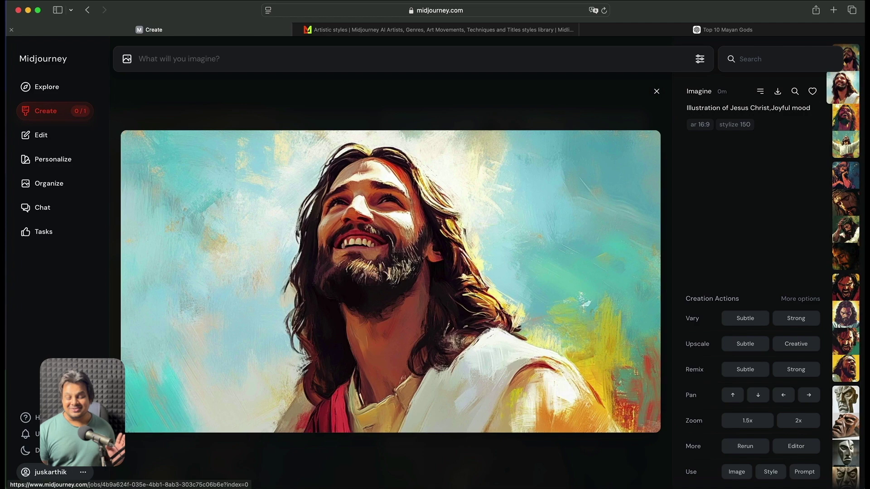
key("Down")
key("Up")
key("Up")
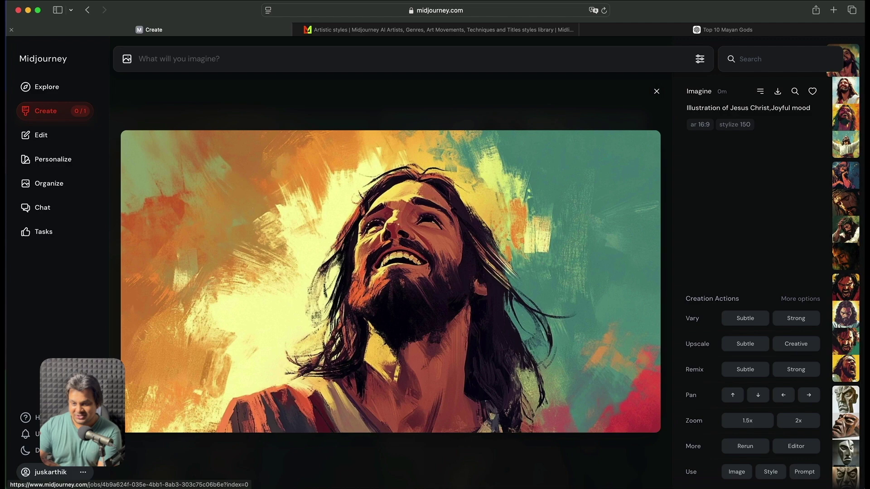
Step: Generate images from the prompt "Galactus from marvel comics, synthwave style, sad mood"
left_click(484, 54)
type("G")
type("alactic from ")
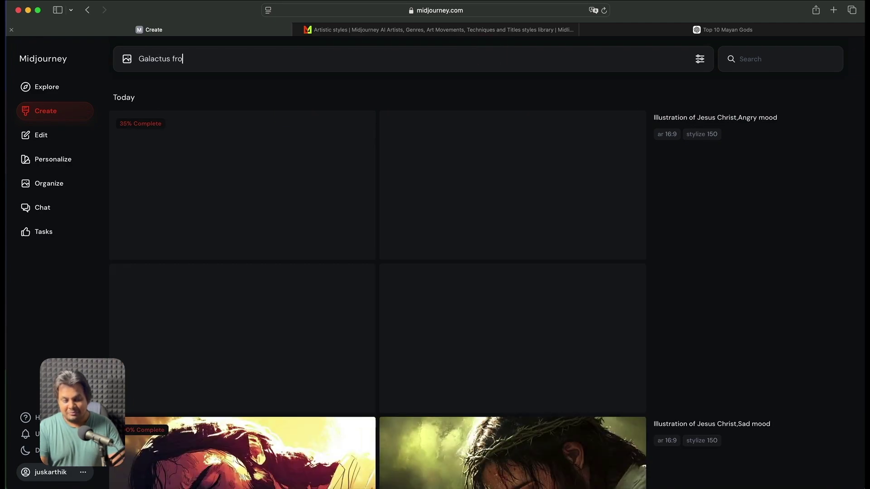
type("marve")
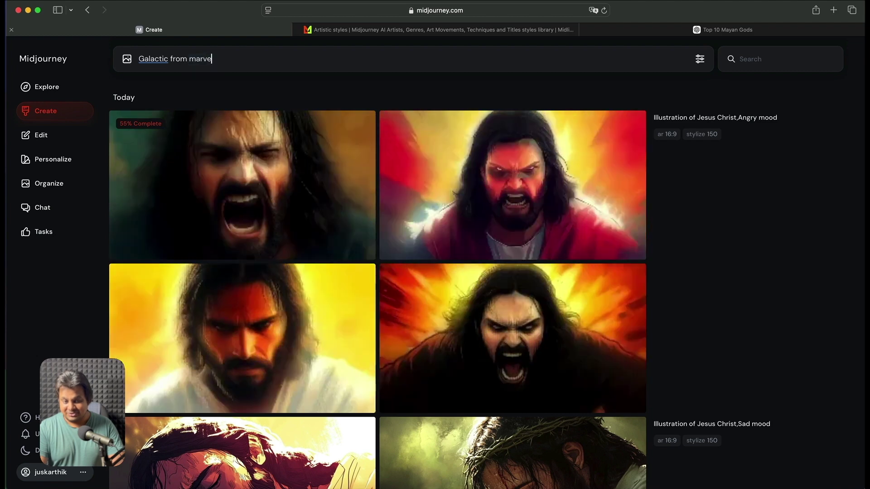
type("l comics, synthwave style")
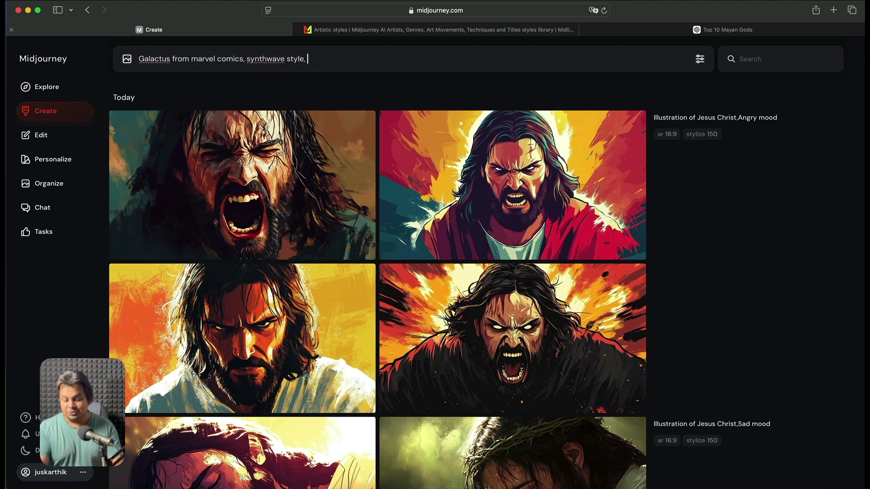
type(", sad mood")
key("Return")
Step: Generate two more versions of the Galactus synthwave prompt, one with angry mood and one with happy mood
double_click(310, 59)
type("angry")
key("Return")
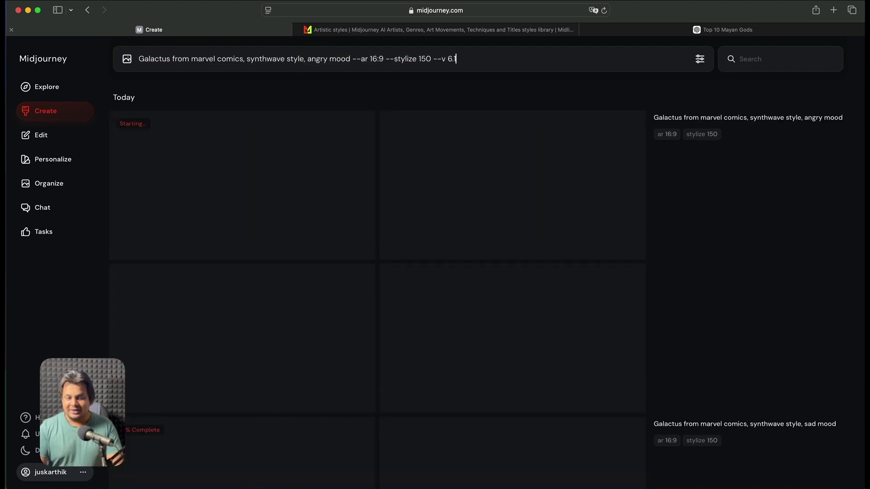
double_click(319, 61)
type("happy")
key("Return")
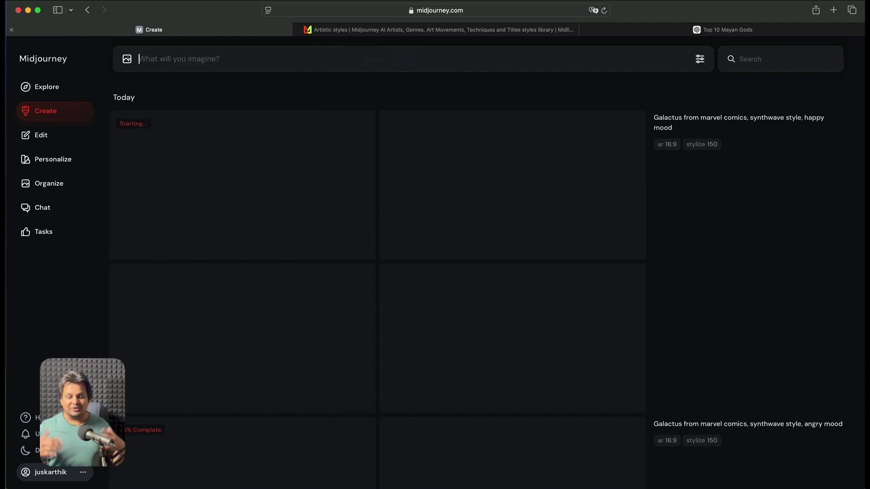
Step: Examine the sad mood Galactus images one by one in the enlarged view
scroll(311, 206, "down", 8)
left_click(313, 204)
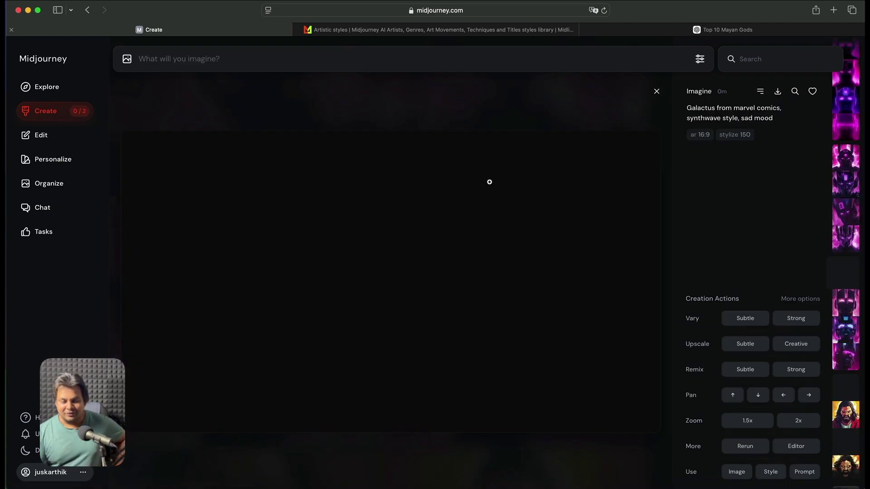
key("Right")
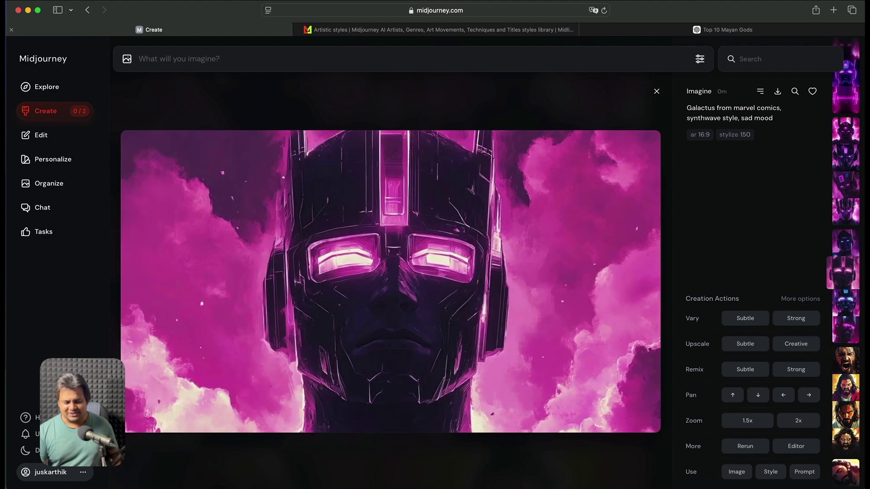
key("Right")
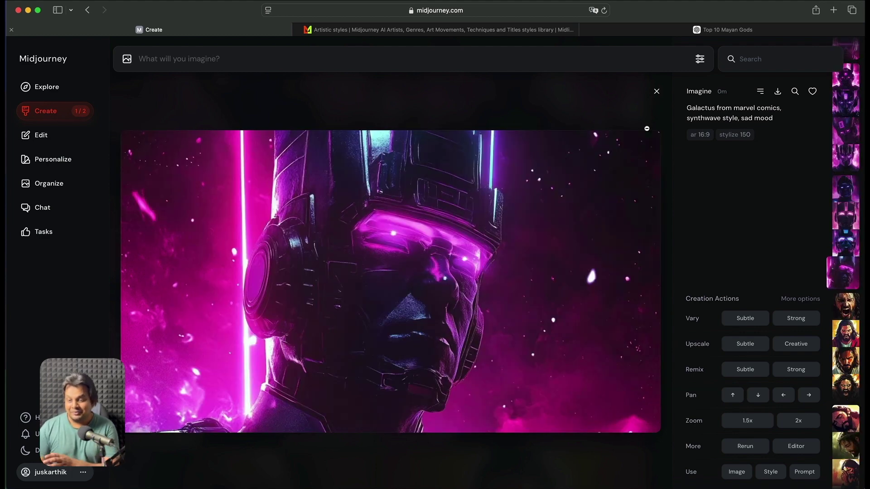
left_click(656, 92)
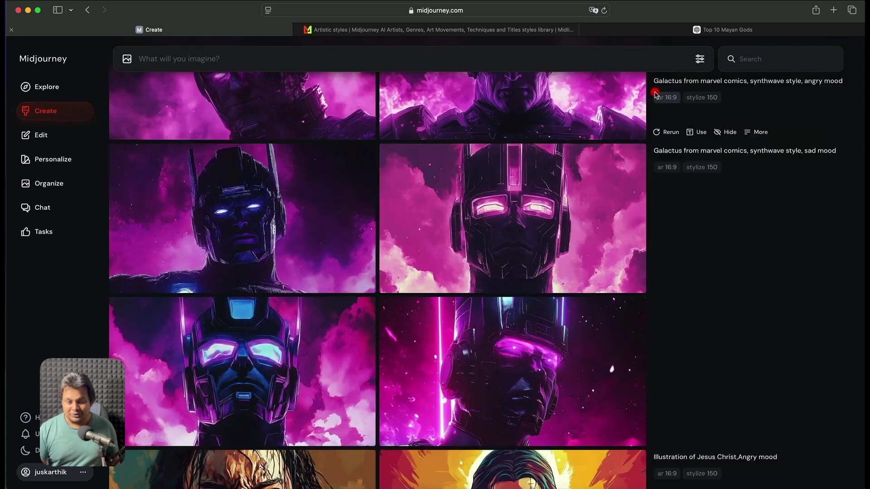
Step: Examine the angry mood and happy mood Galactus images in the enlarged view
scroll(407, 272, "up", 5)
left_click(326, 195)
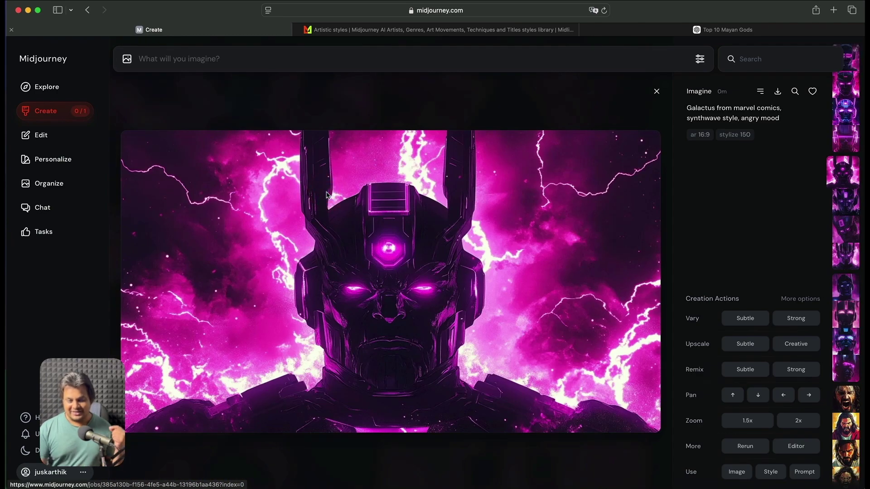
key("Right")
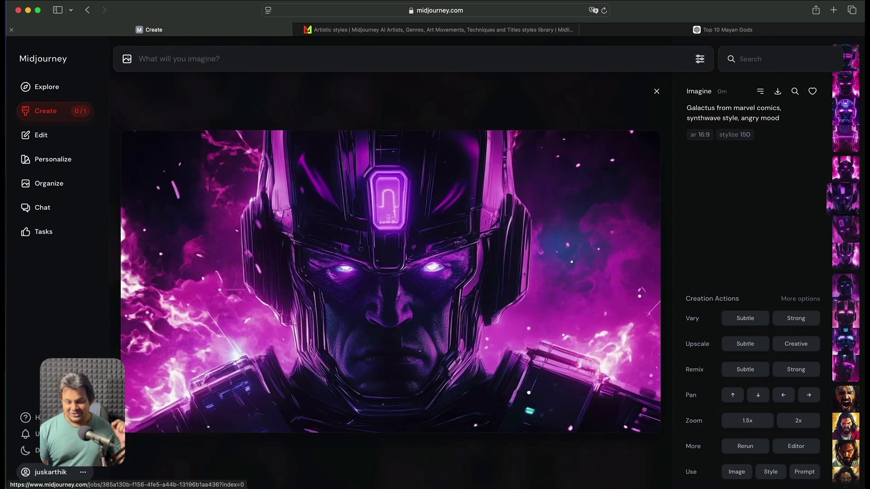
key("Right")
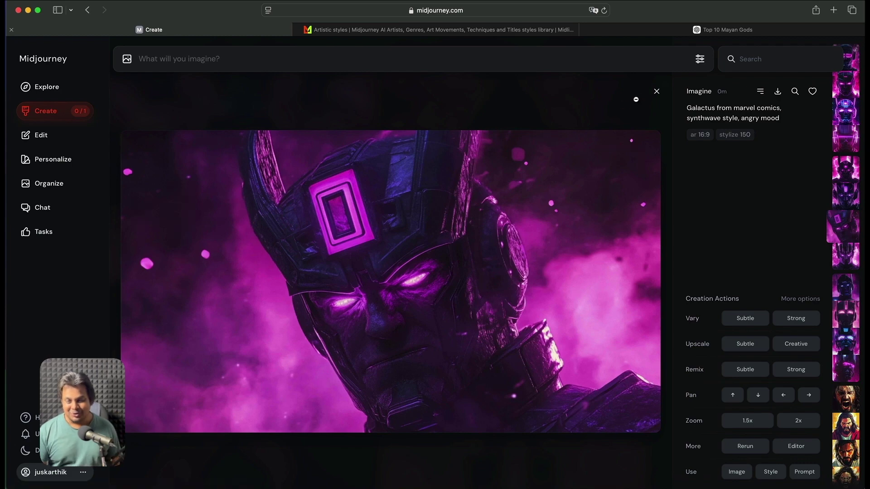
key("Left")
key("Left")
key("Left")
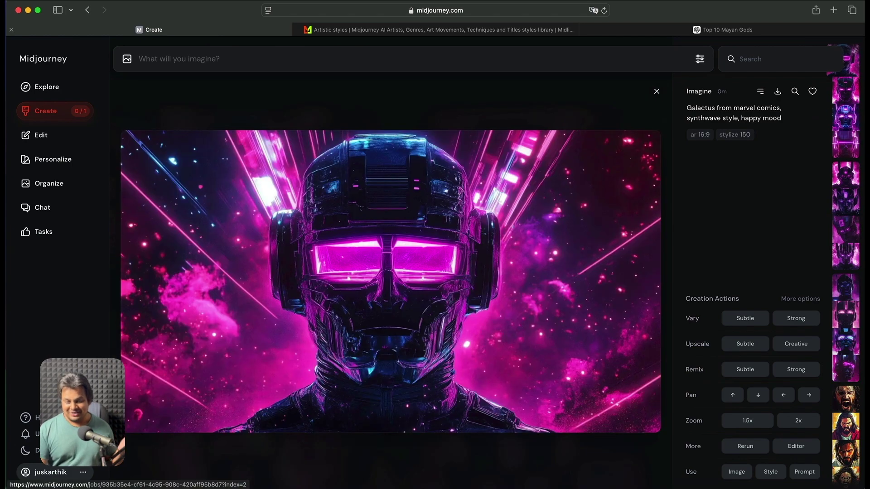
key("Escape")
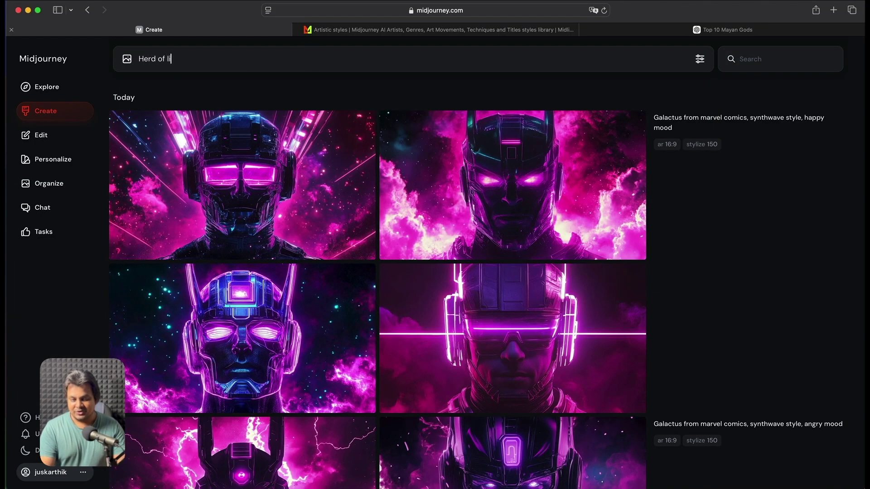
Step: Generate images from the prompt "Herd of lions lying on the ground, wildlife art style, joyful mood, In arctic environment"
type("ons lying on the ground, wildlife art s")
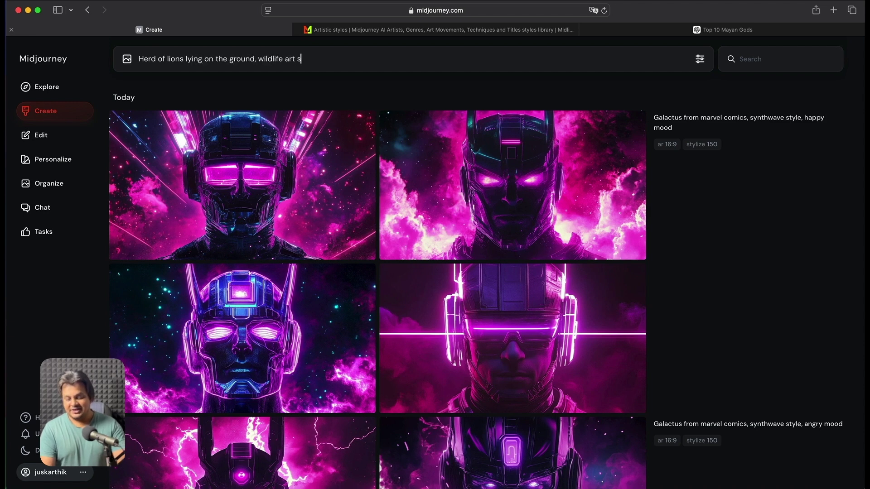
type("tyle, joyful mood,")
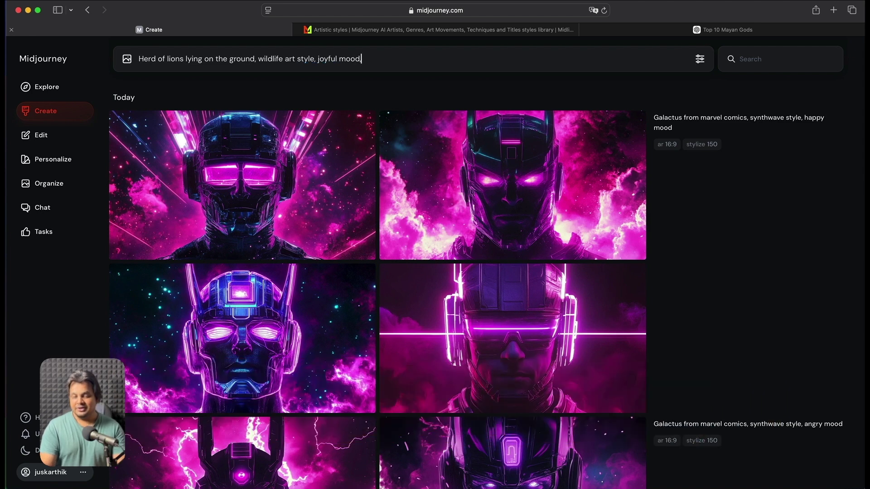
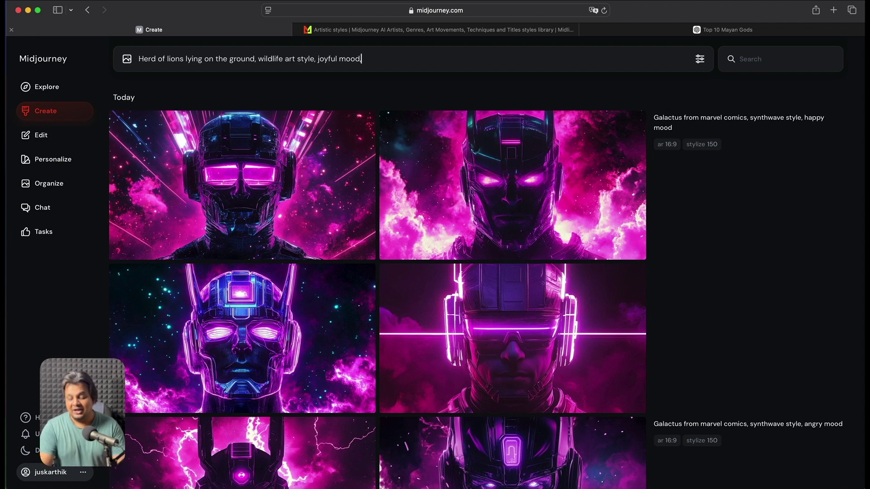
type("In arctic environment")
key("Return")
Step: Generate two more versions of the herd of lions prompt, one in desert environment and one in beach environment
left_click(413, 59)
double_click(385, 59)
type("desert environment --ar 16:9 --stylize 150 --v 6.1")
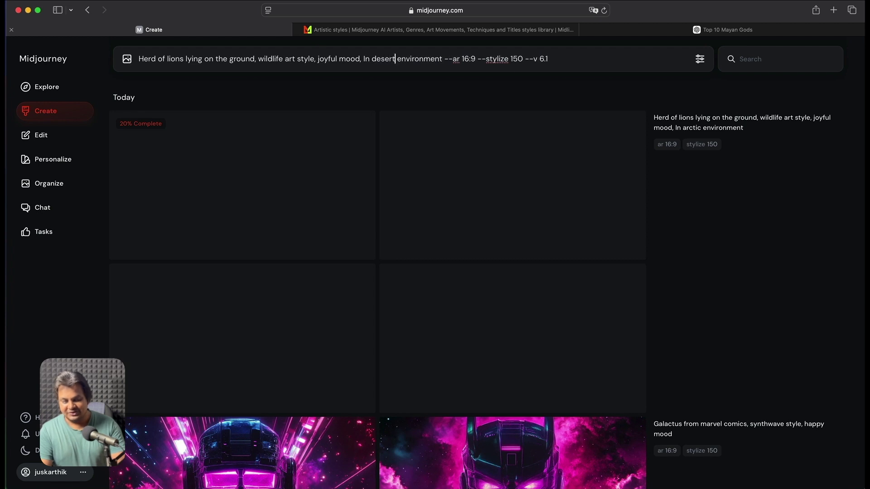
key("Return")
key("Up")
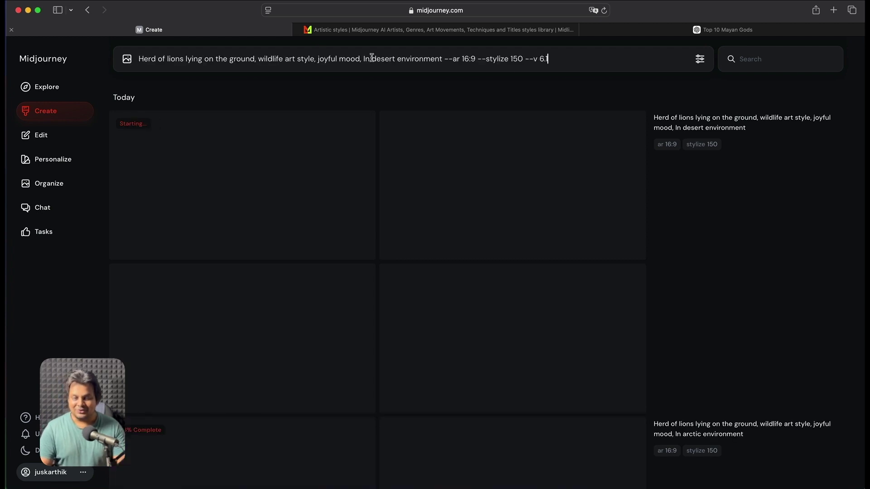
double_click(385, 59)
type("beach")
key("Return")
Step: Examine the lion images for the arctic, desert and beach environments in the enlarged view
scroll(463, 137, "down", 3)
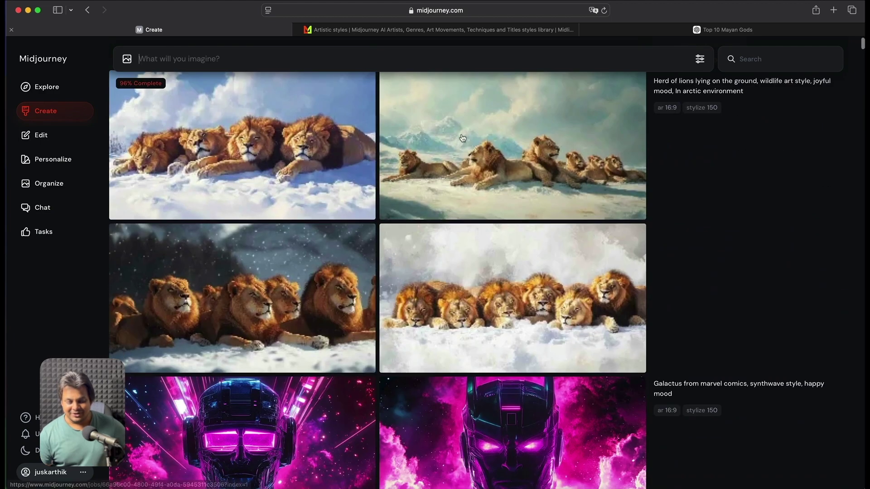
scroll(297, 169, "up", 1)
left_click(297, 168)
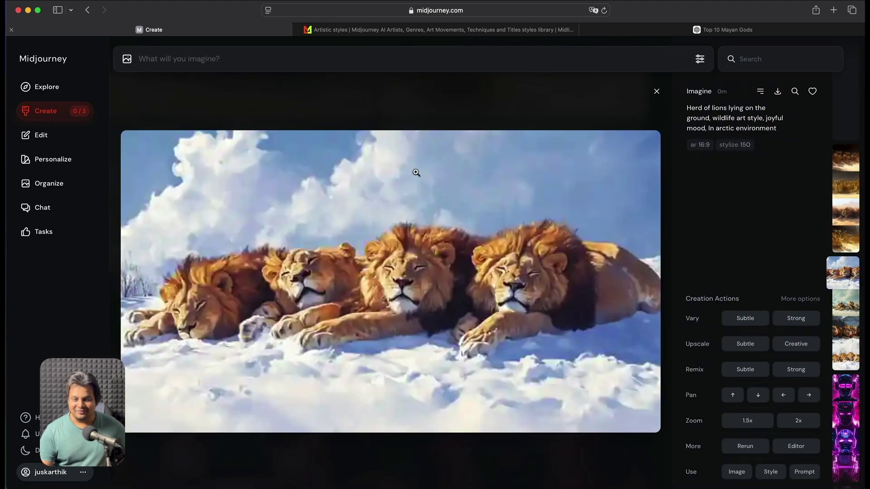
key("Right")
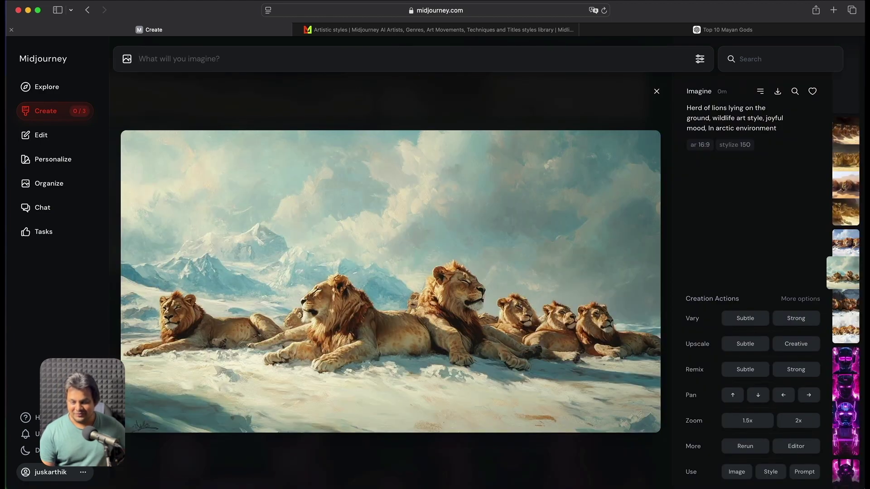
key("Left")
key("Left")
key("Left")
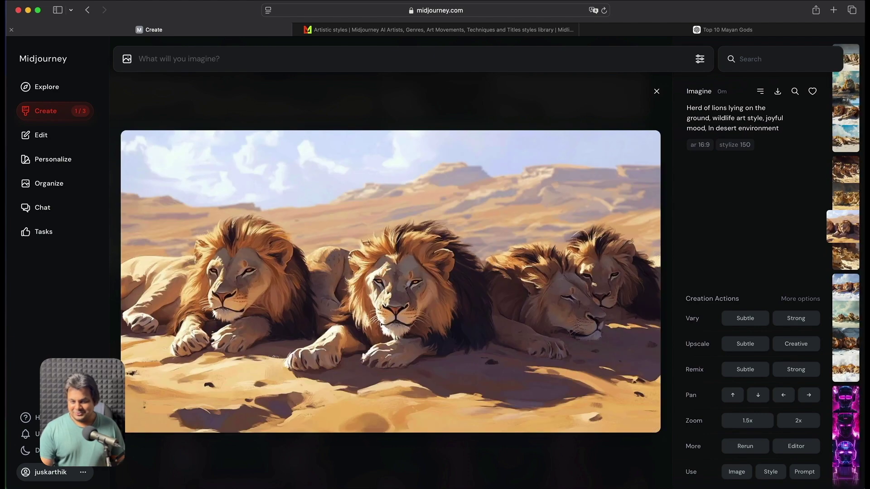
key("Left")
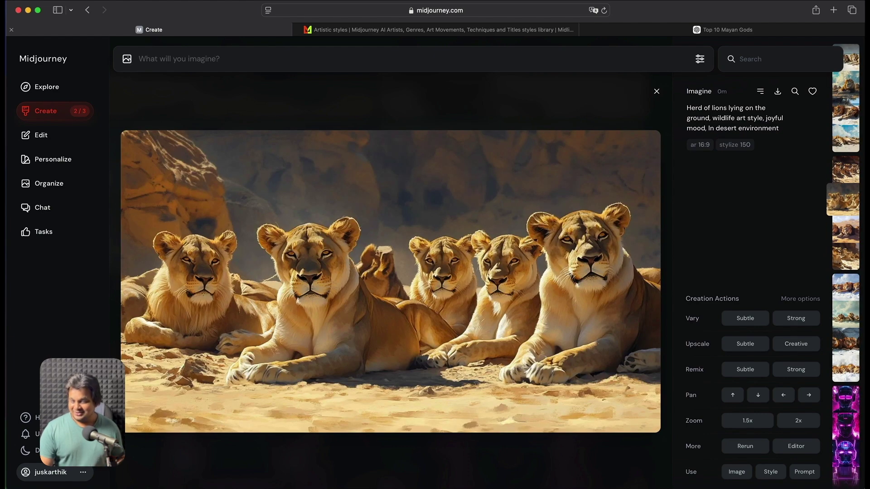
key("Left")
key("Escape")
left_click(299, 321)
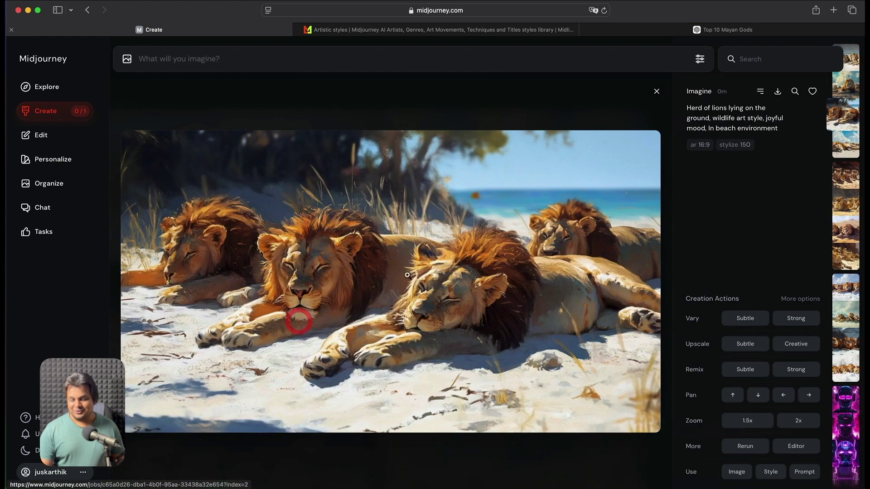
Step: Switch to ChatGPT and ask "Give me 10 environments to use in my Midjourney prompts such as desert, jungle, lagoon and so on"
left_click(671, 29)
left_click(407, 432)
scroll(432, 370, "down", 15)
left_click(391, 441)
type("Give me 10 environments to use ")
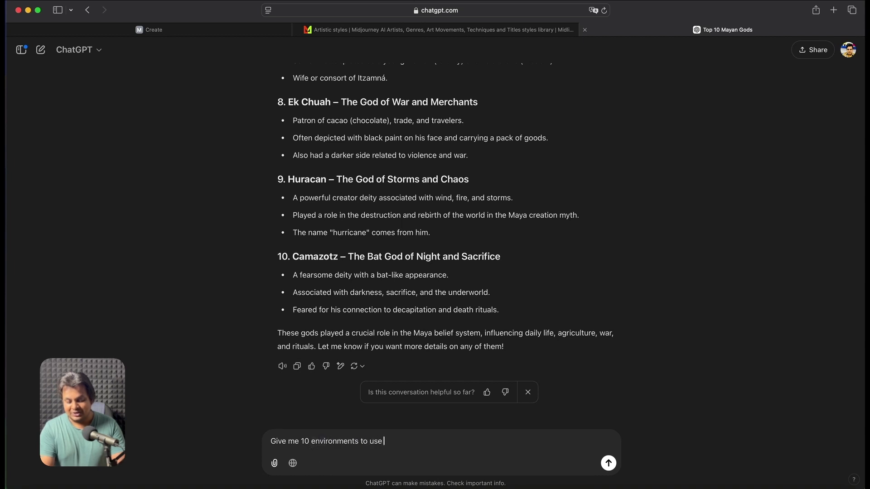
type("in my Midjourney prompts such as desert, jungle, lagoon and")
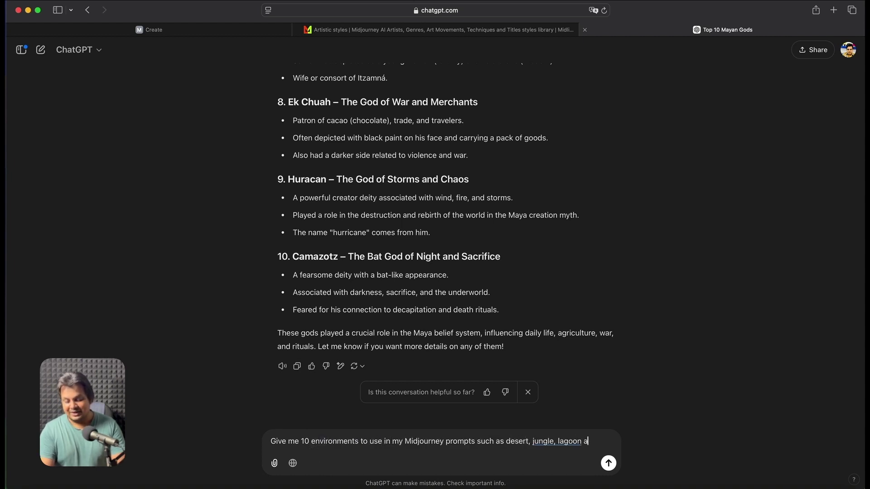
type(" so on")
key("Return")
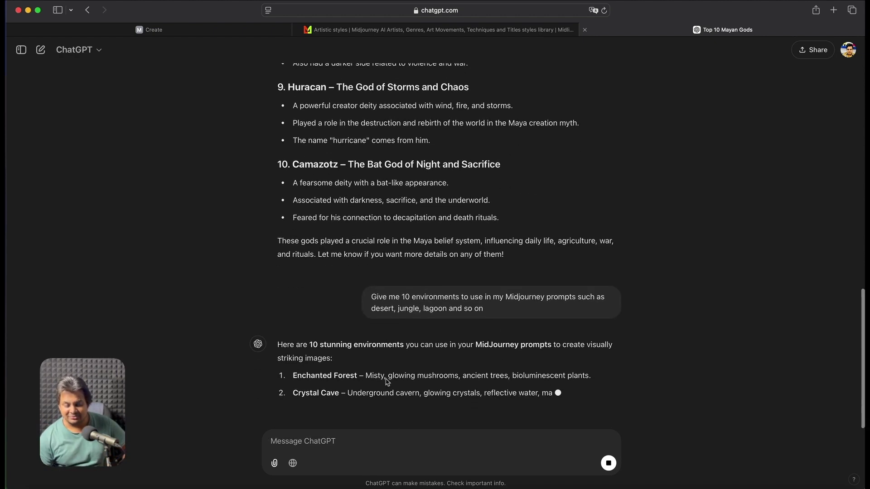
Step: Copy "Underwater Kingdom" from the ChatGPT list and, in Midjourney, write "Hyper real photo of Pod of dolphins playing with each other, joyful mood"
left_click_drag(293, 311, 372, 311)
key("super+c")
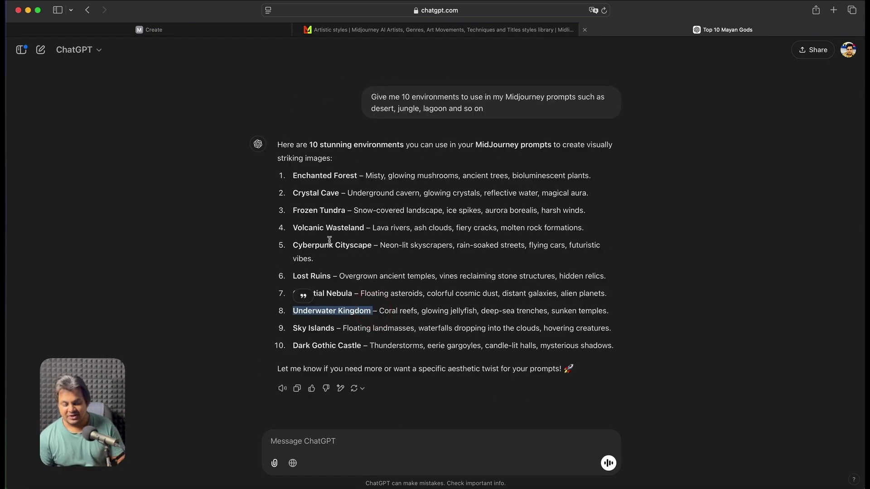
left_click(149, 30)
type("dolphins playing e")
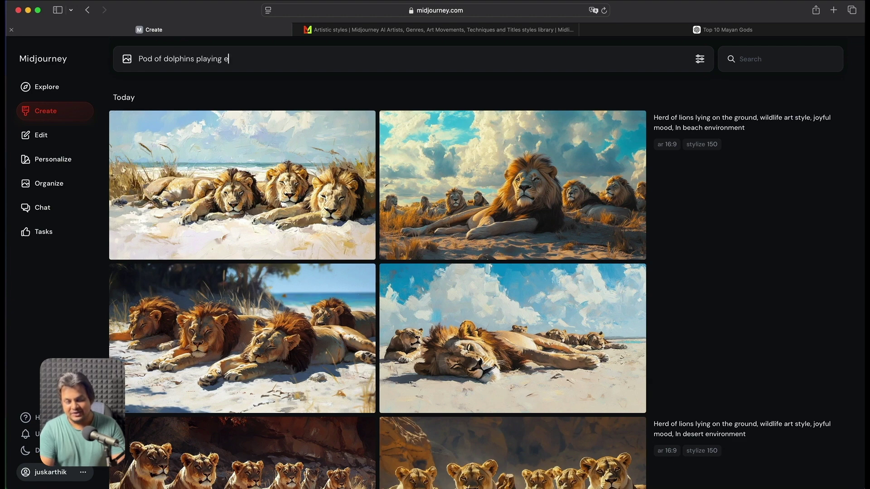
type("ith each other, joyful mood")
left_click(139, 59)
type("Hypereal photo of")
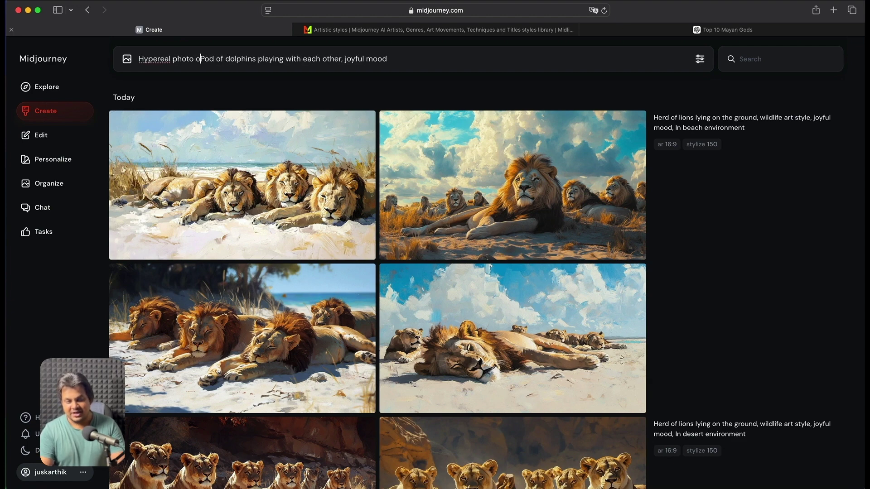
Step: Extend the dolphins prompt with ", In Underwater Kingdom Environment" and generate the images
triple_click(272, 58)
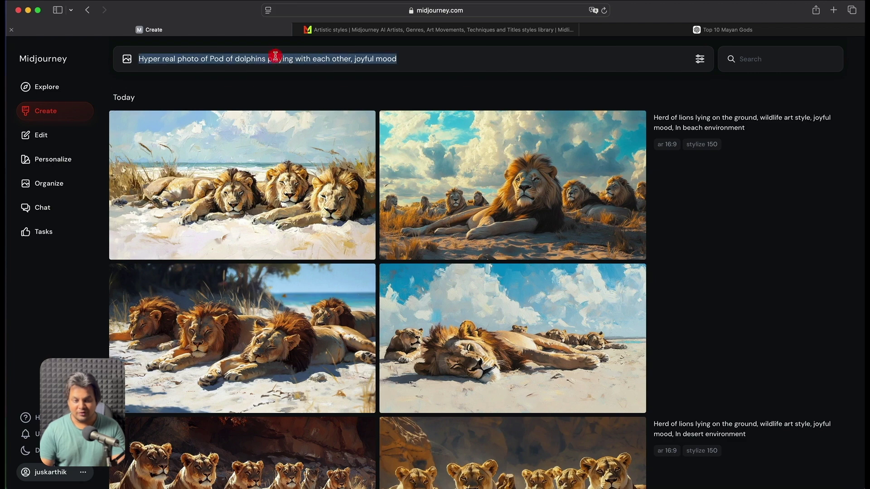
left_click(402, 57)
type(", ")
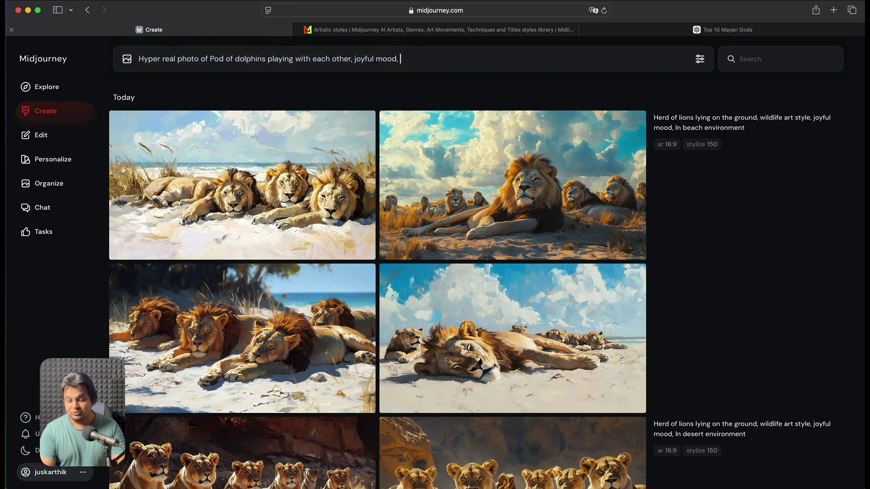
type("In")
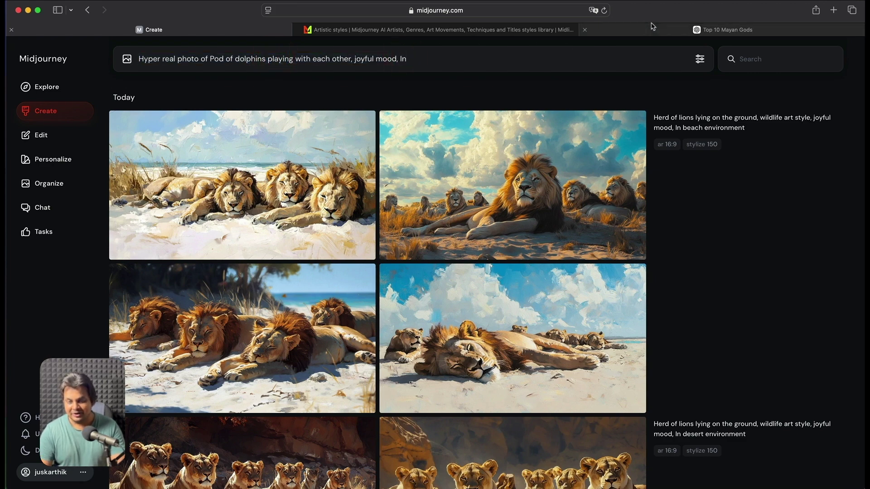
type("Underwater Kingdom Environment")
key("Return")
Step: Write the new prompt text "Marble Statue of Zeus, Serious mood,"
type("Statue of Z")
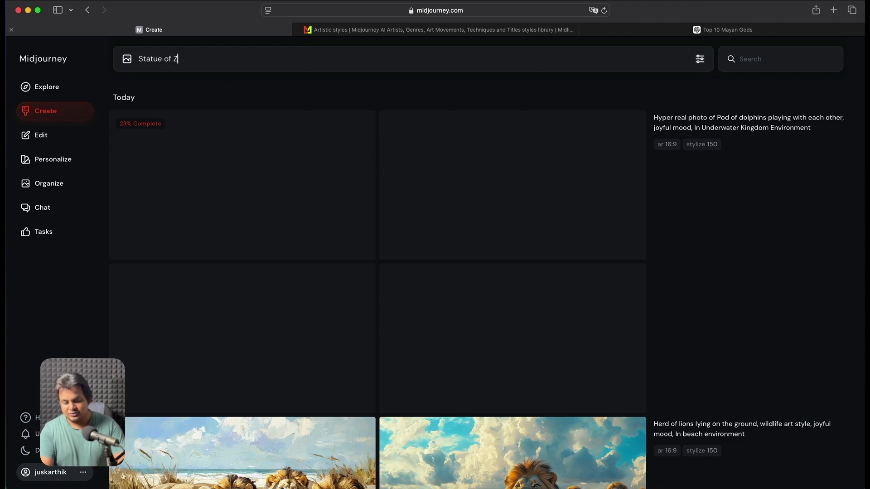
type("eus,")
left_click(138, 58)
type("Marble")
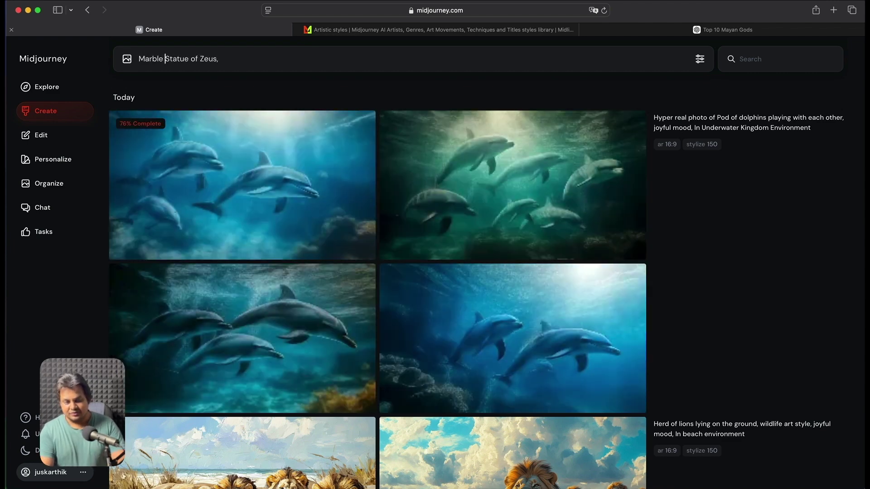
left_click(219, 59)
type("Serious k")
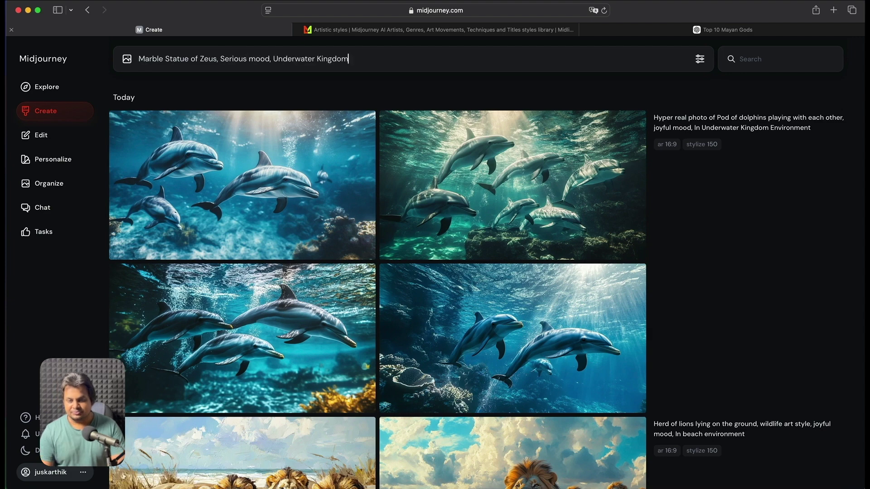
type("ood,")
Step: Copy "Dark Gothic Castle" from ChatGPT and generate the Zeus statue prompt ending with "In Dark Gothic Castle Environment" in Midjourney
key("super+v")
left_click(725, 29)
left_click_drag(293, 345, 361, 345)
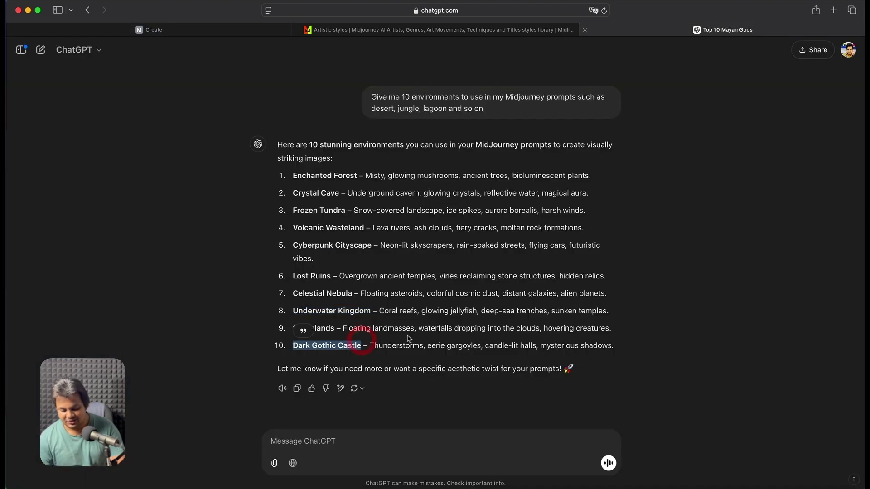
left_click(154, 29)
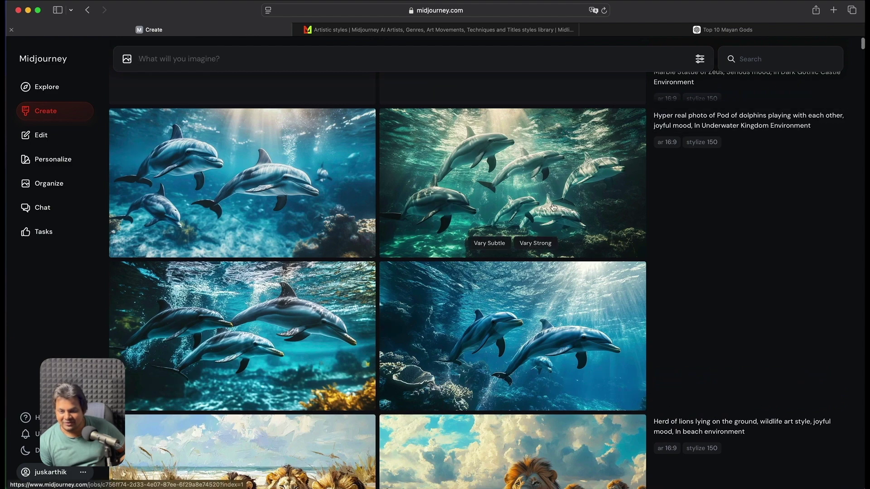
mouse_move(761, 114)
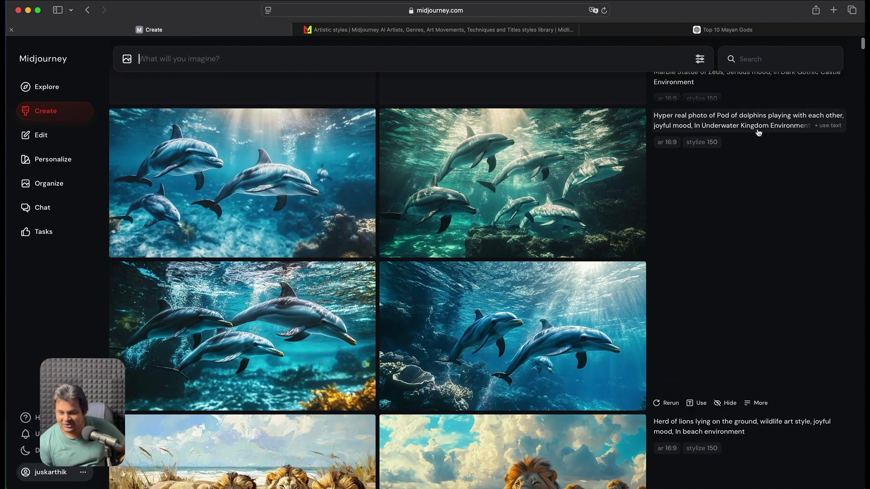
Step: View the generated Underwater Kingdom dolphin images one by one at full size, and return to the image gallery
left_click(260, 163)
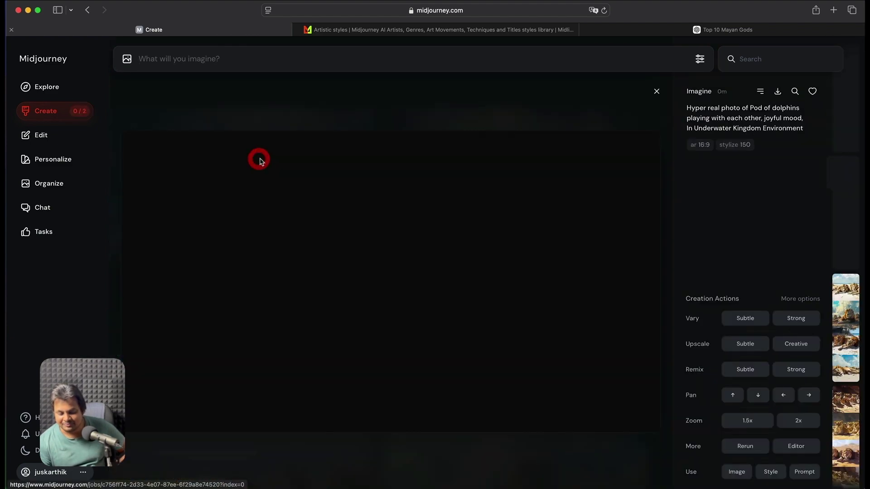
key("Right")
key("Right")
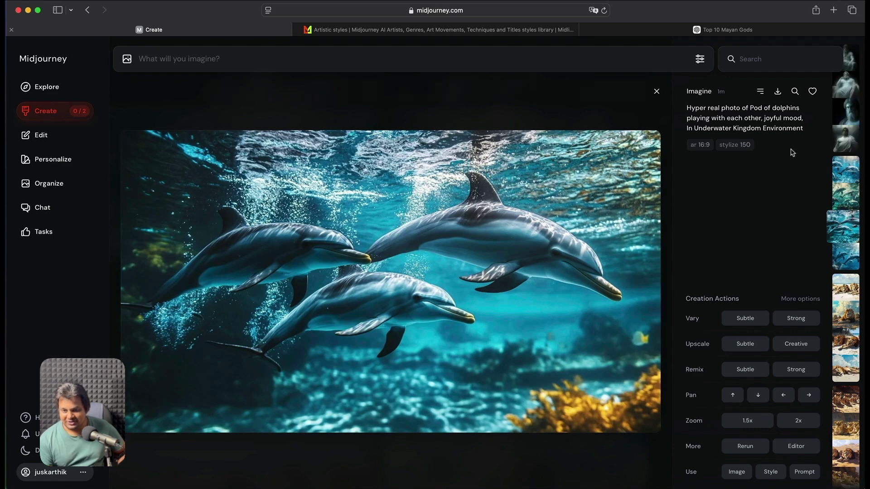
key("Right")
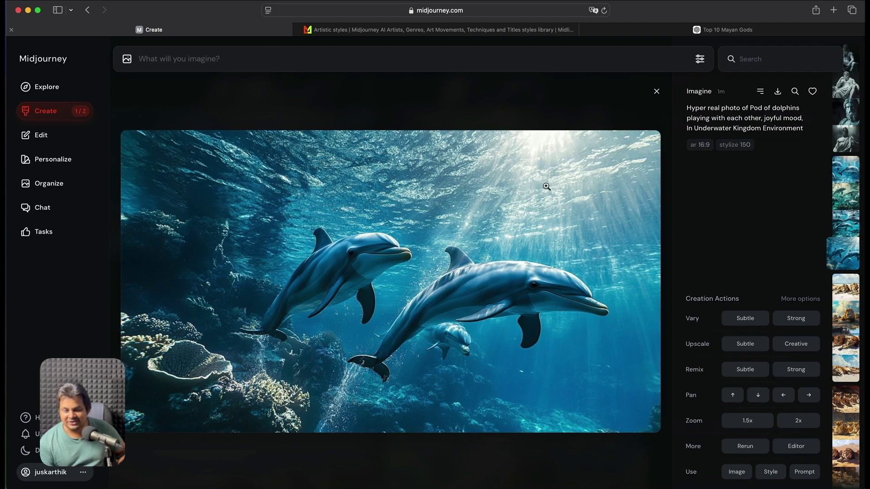
key("Left")
key("Left")
left_click(656, 91)
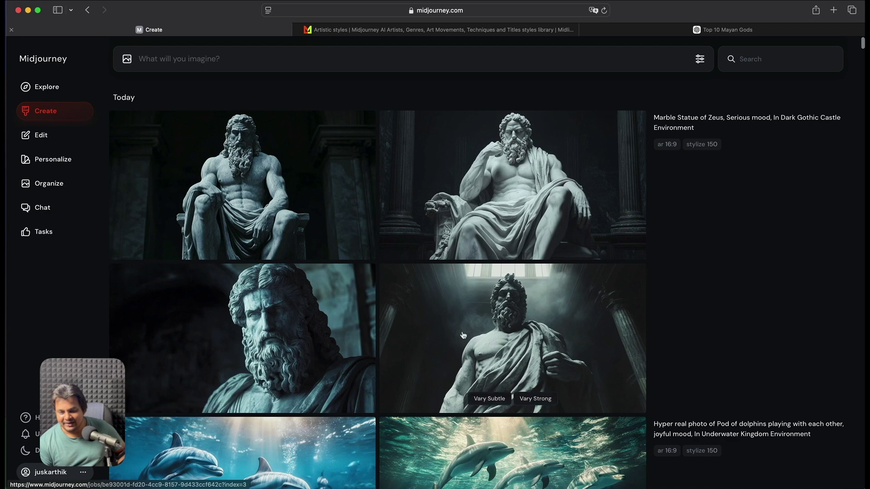
Step: View the generated Zeus marble statue images in the Dark Gothic Castle environment one by one at full size
left_click(543, 314)
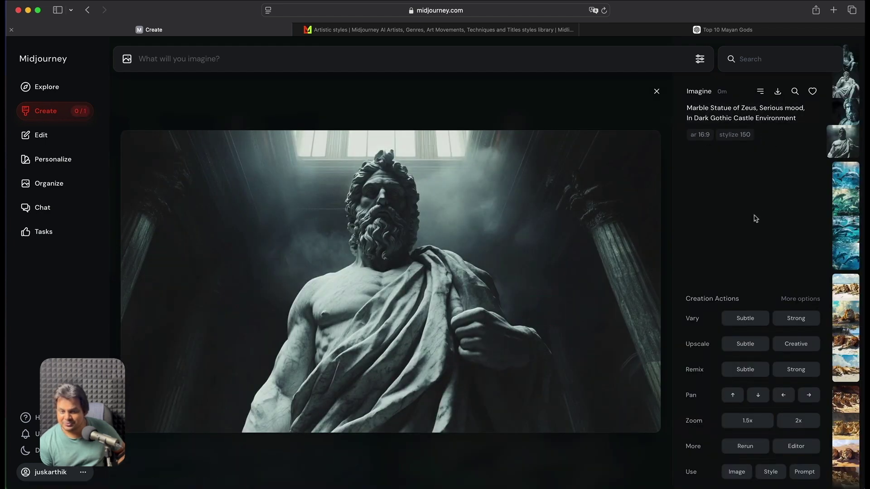
key("Left")
key("Left")
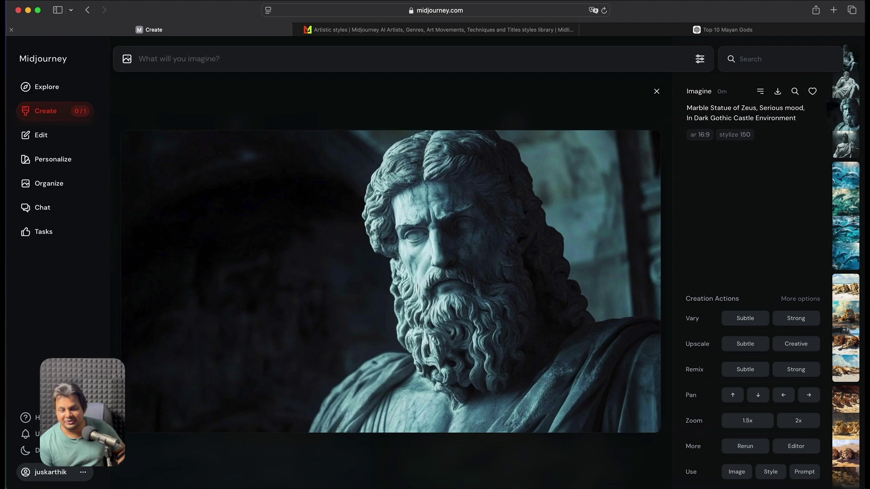
key("Left")
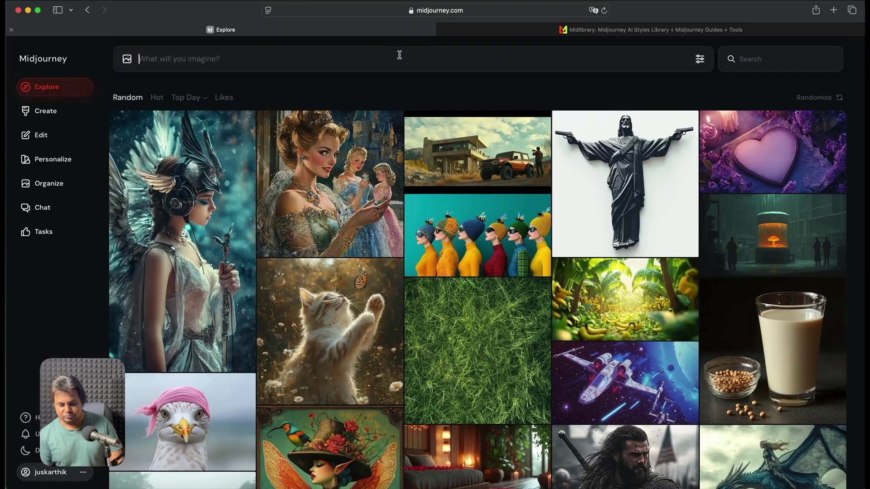
Step: Generate images from the new prompt "Memphis design style hotel room in Paris"
type("Memphi")
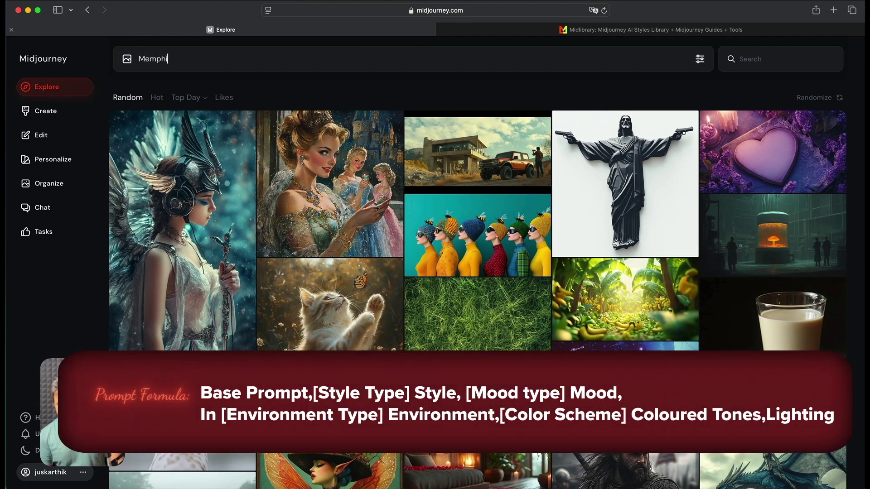
type("s design")
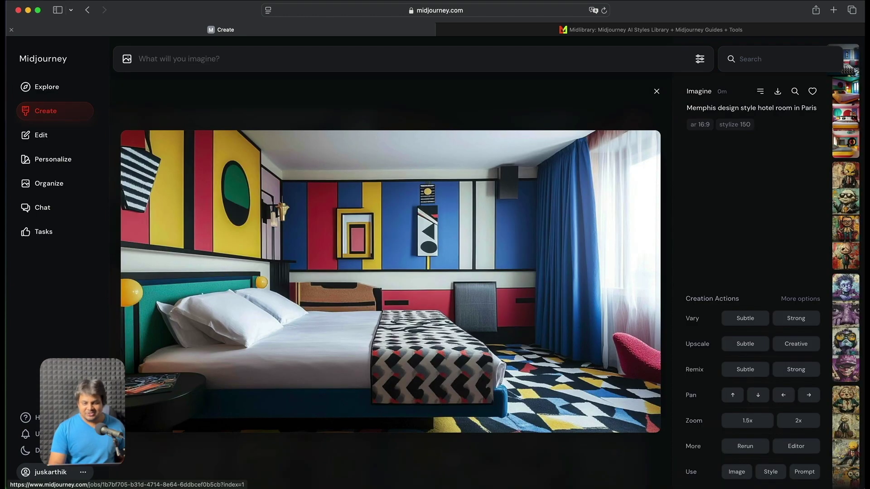
Step: Look through the Memphis design hotel room images at full size and return to the image gallery
key("Down")
key("Down")
key("Down")
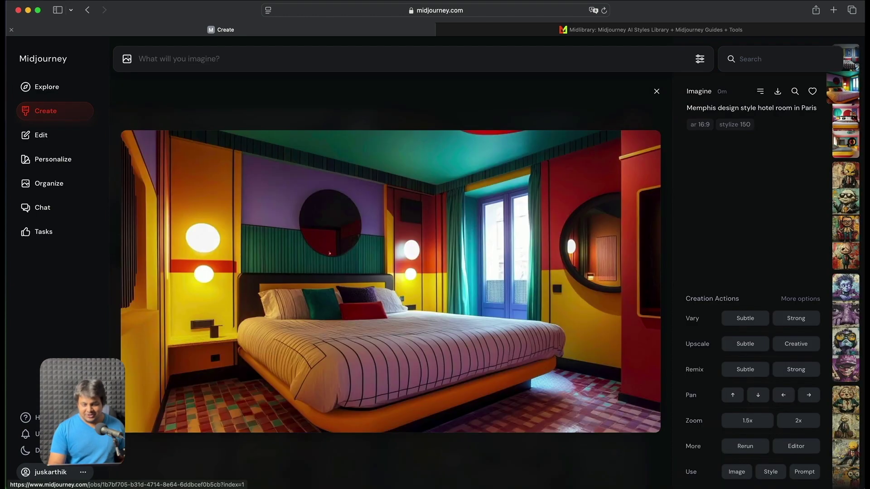
key("Up")
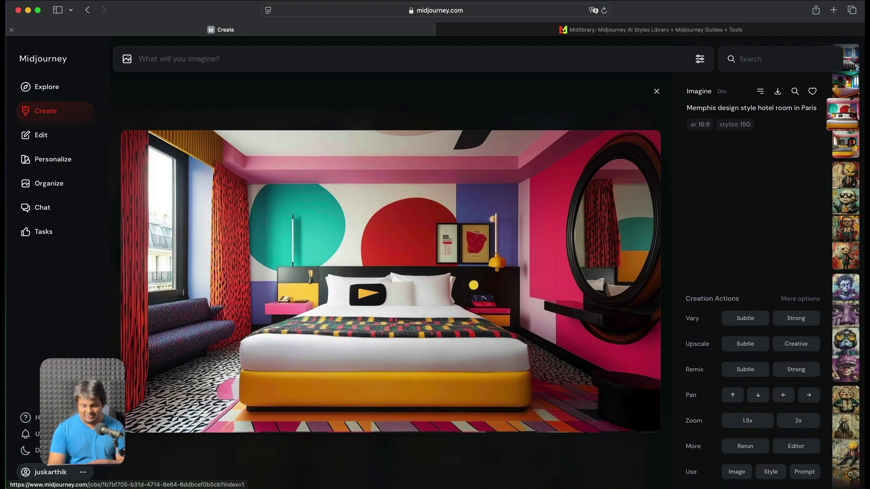
key("Up")
key("Up")
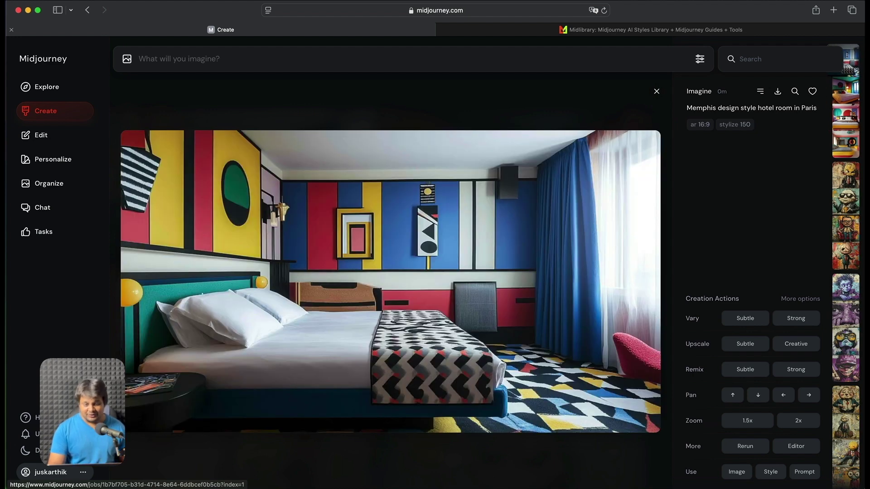
left_click(656, 91)
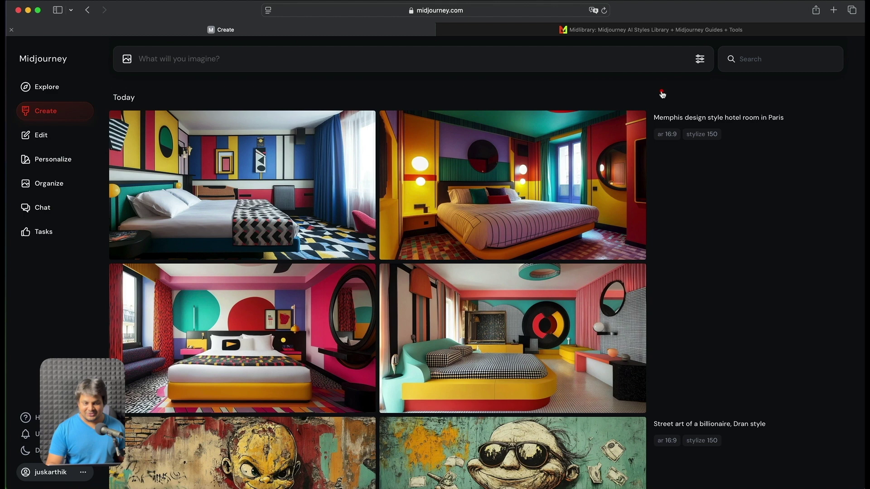
Step: Reuse the prompt "Memphis design style hotel room in Paris --ar 16:9 --stylize 150 --v 6.1", insert ",volumetric lighting" after "Paris", and generate the images
left_click(511, 59)
type("Memphis design style hotel room in Paris --ar 16:9 --stylize 150 --v 6.1")
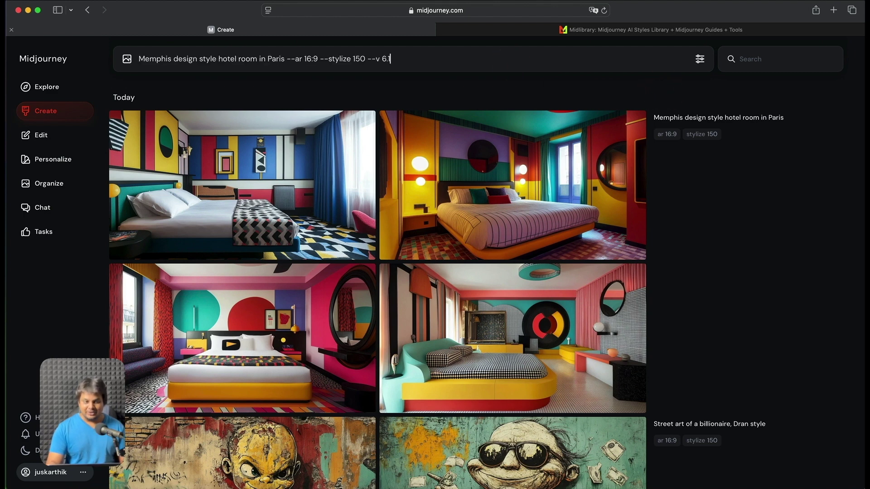
left_click(285, 58)
type(",")
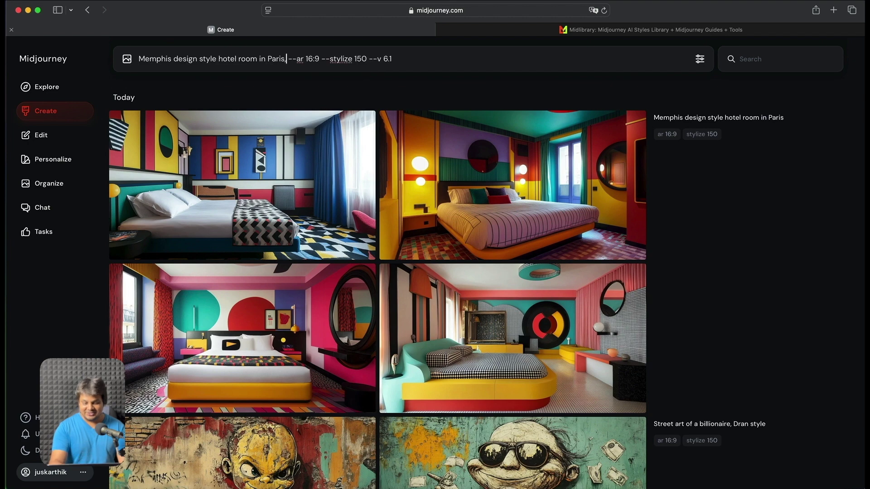
type("volumet")
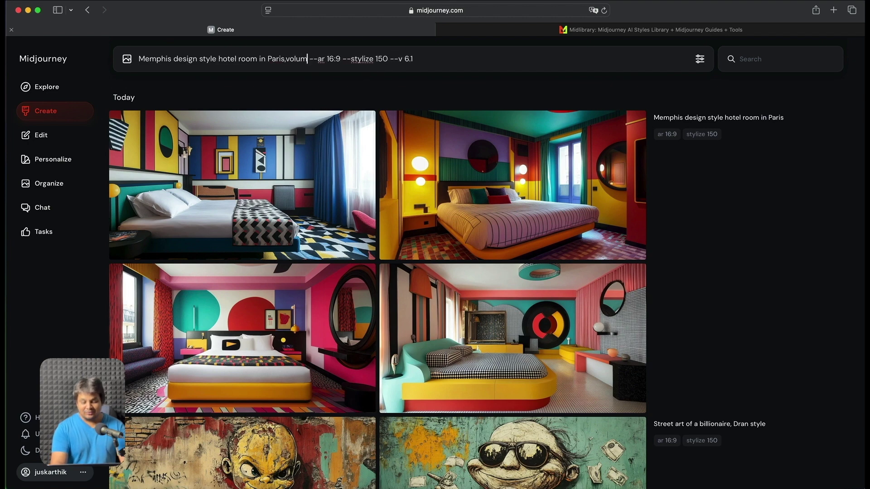
type("ric lighting")
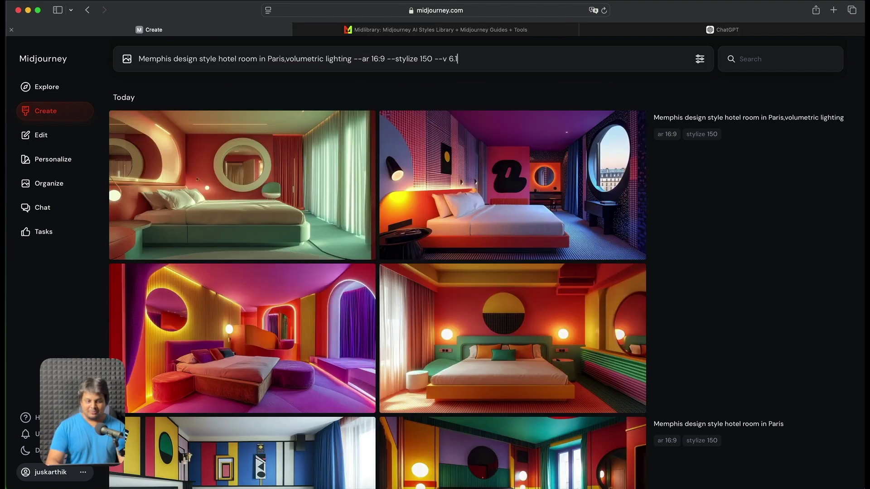
Step: Replace "volumetric" with "ambient" in the hotel room prompt and generate the images
double_click(298, 59)
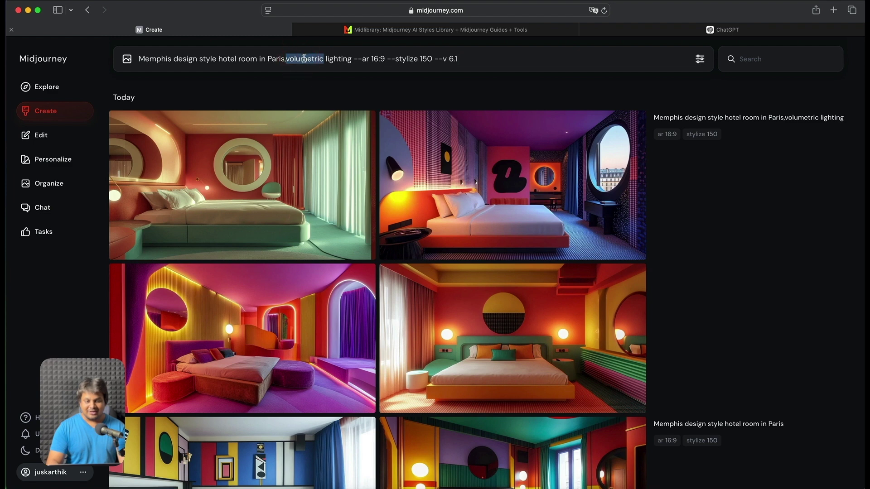
type("ambient")
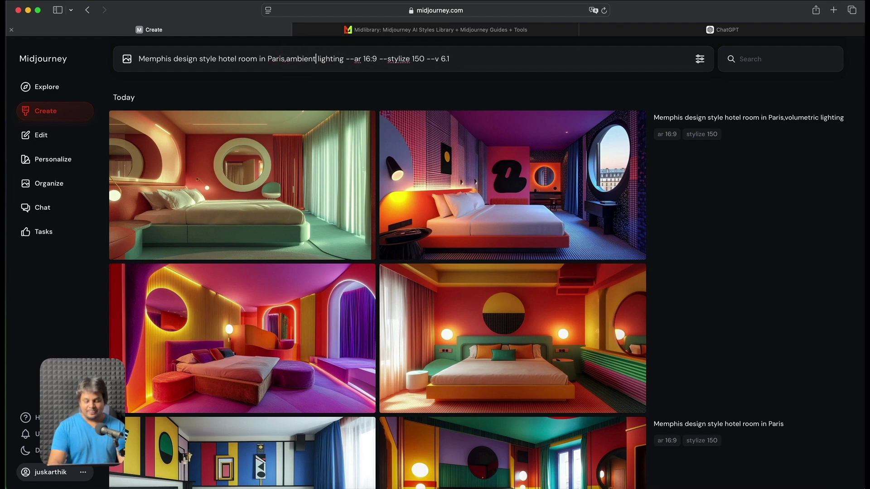
key("Return")
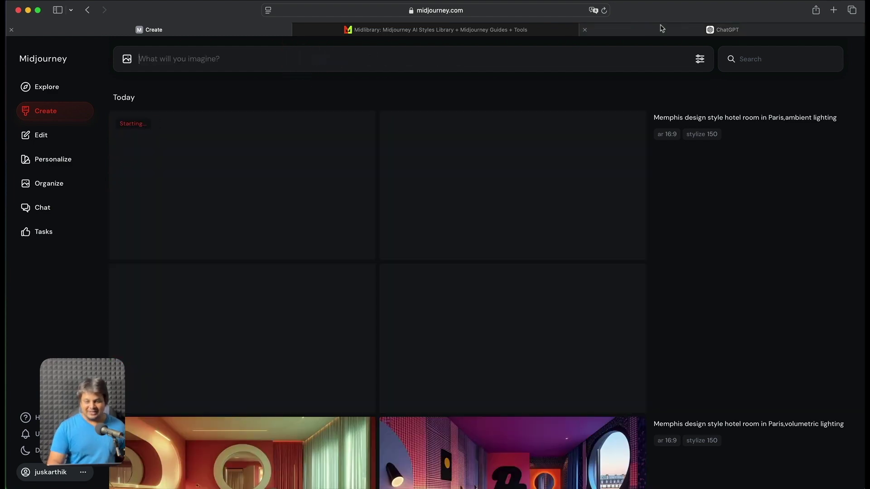
Step: Switch to ChatGPT, ask "Give me 10 lighting techniques and methods such as volumetric lighting, ambient lighting", and read through the answer
left_click(661, 26)
left_click(417, 252)
type("Give me 10 lighting techniques and methods such as volumetric lighting, ambient lighting")
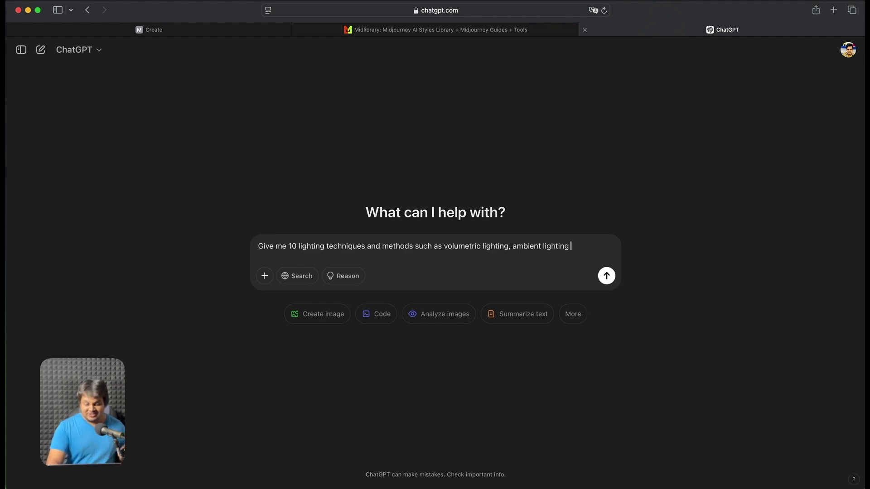
key("Return")
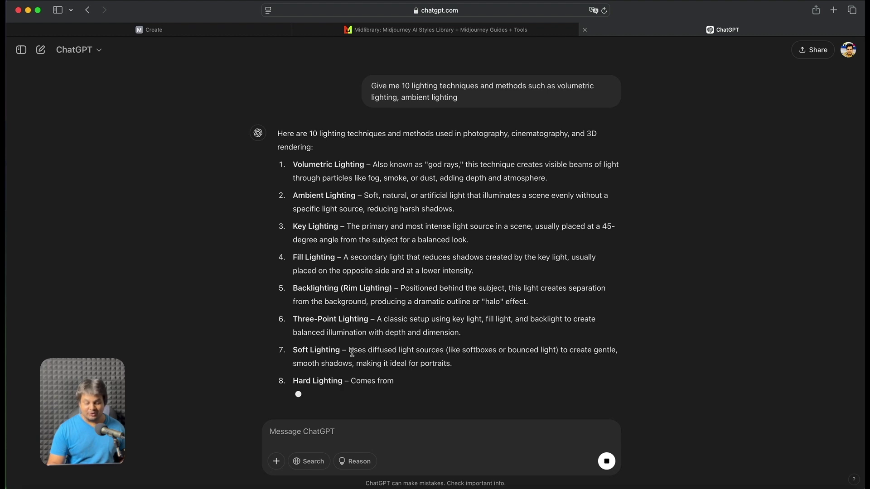
scroll(453, 313, "down", 1)
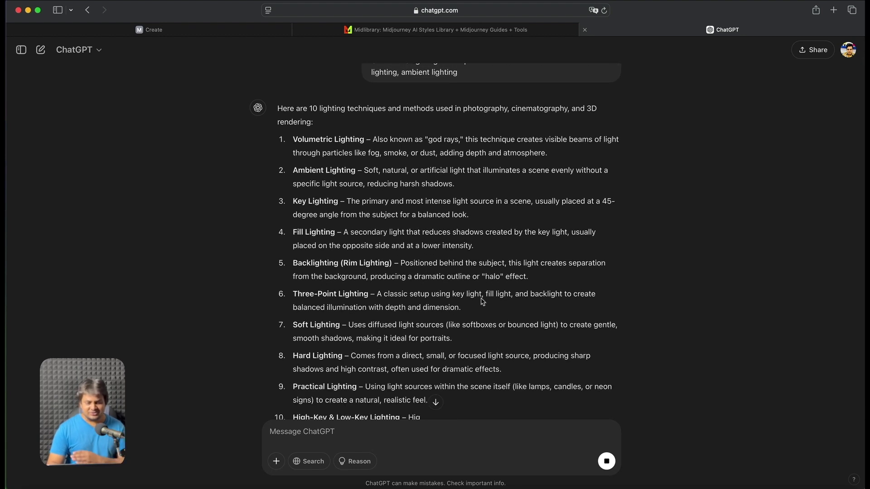
Step: Return to Midjourney and compare the ambient lighting hotel room images with the volumetric lighting and original versions at full size
left_click(254, 29)
left_click(494, 187)
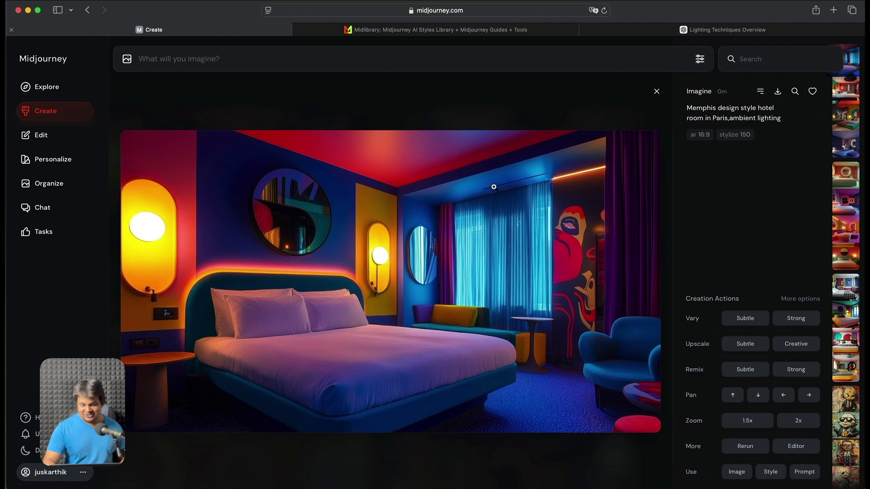
key("Down")
key("Down")
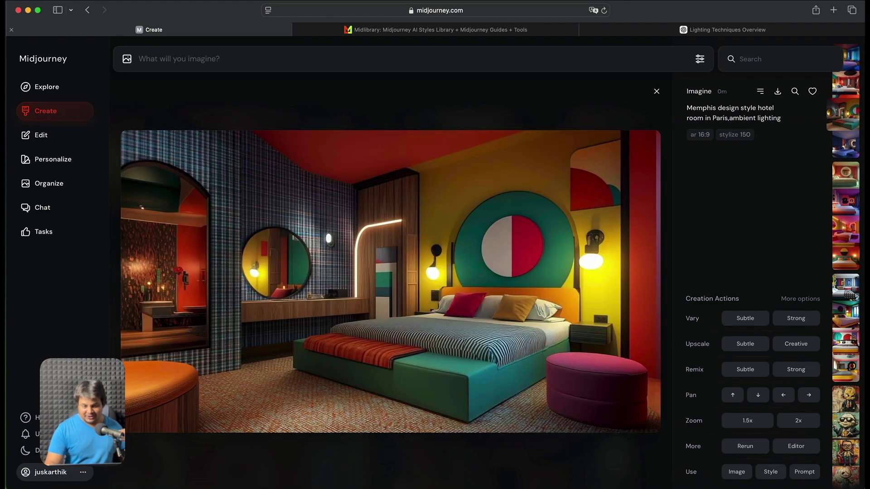
key("Down")
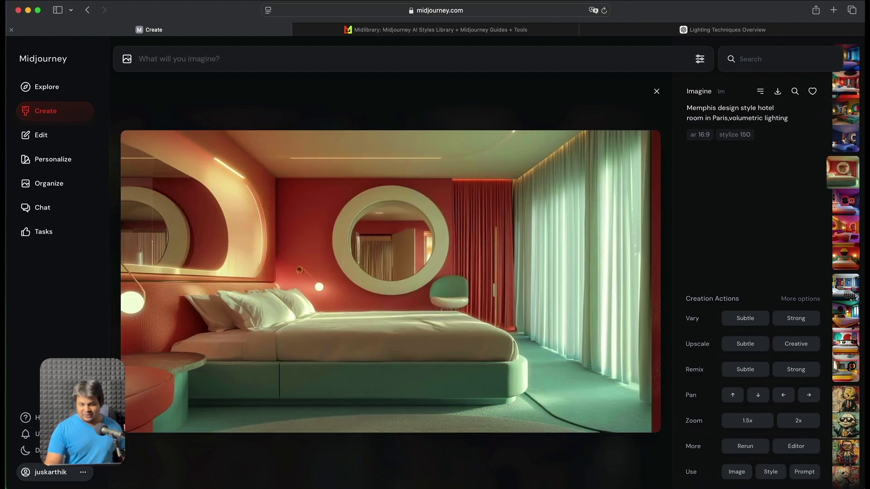
key("Down")
key("Down")
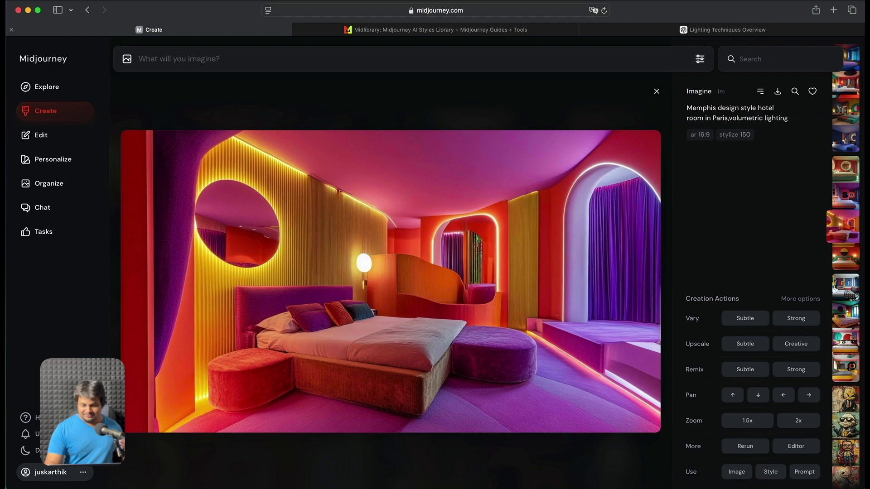
key("Down")
key("Down")
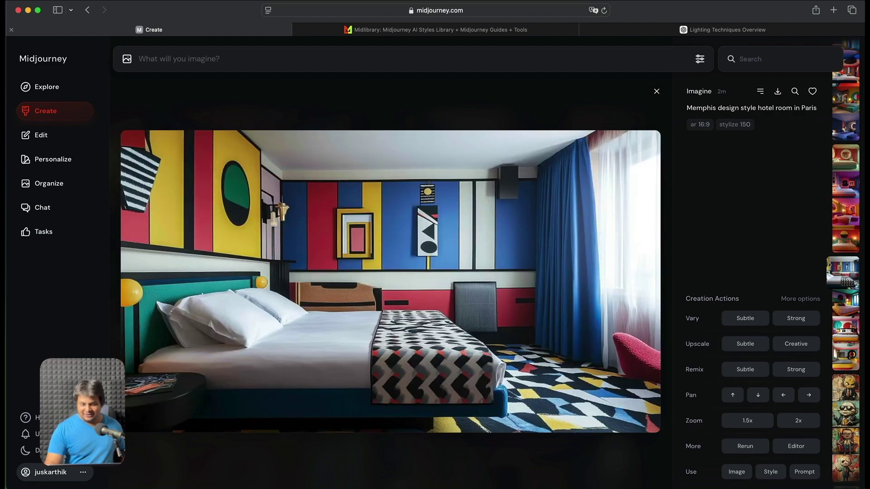
Step: Go back through the volumetric and ambient lighting hotel room images, and close the full-size view
key("Up")
key("Up")
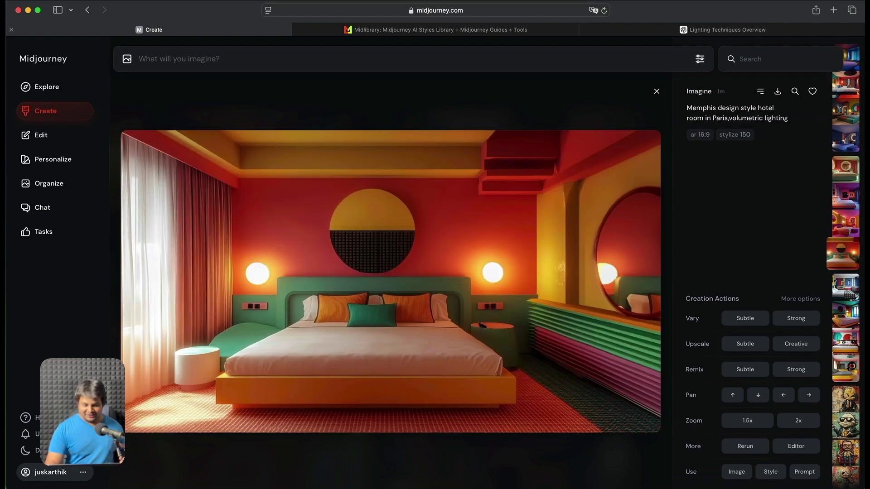
key("Up")
key("Up")
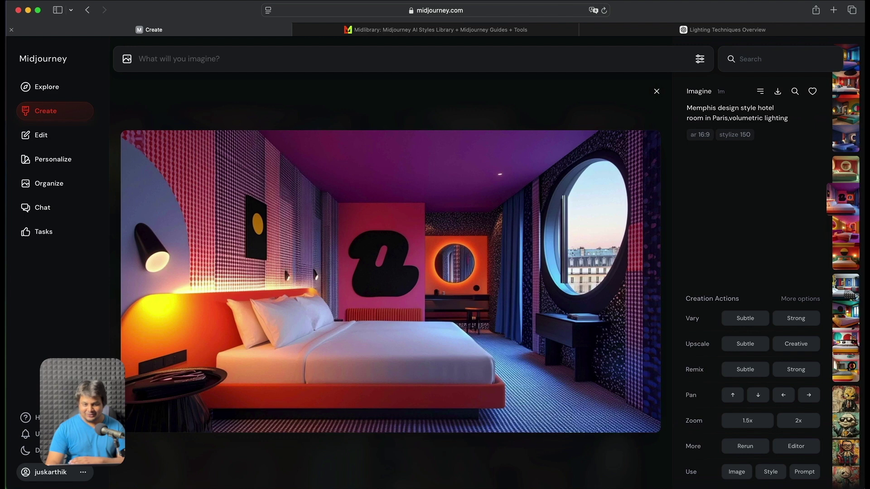
key("Up")
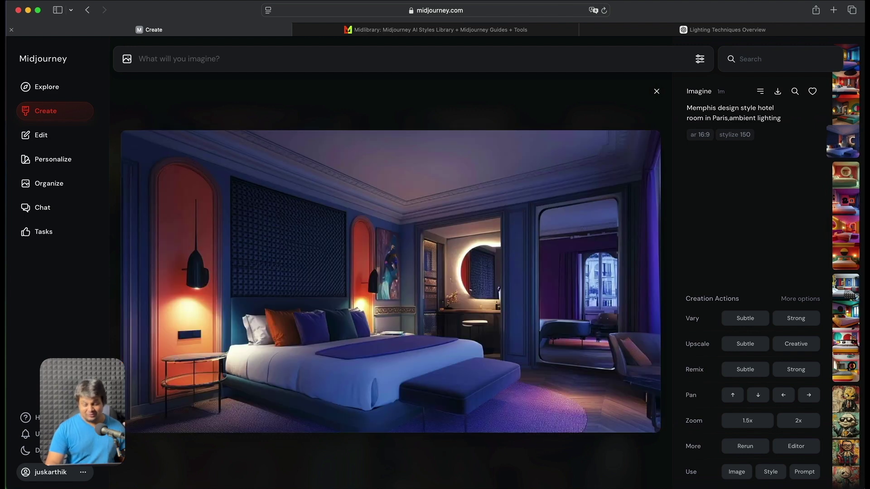
key("Up")
key("Up")
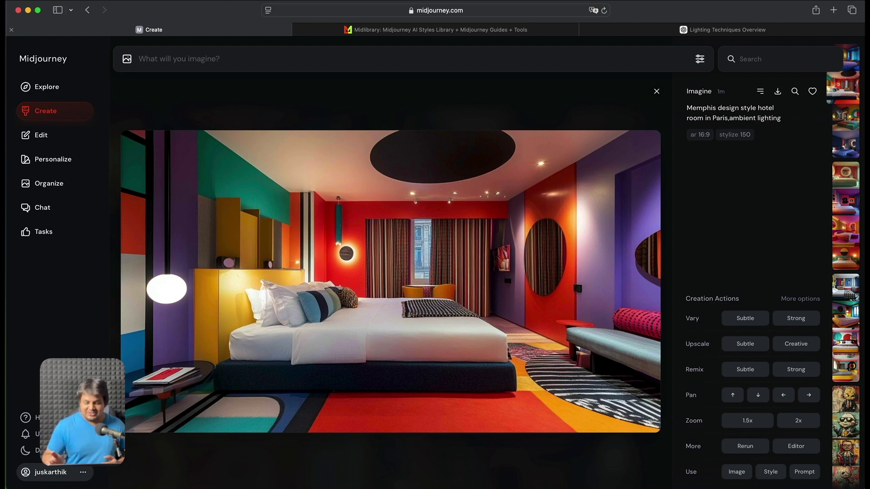
left_click(656, 92)
Step: Switch to Midlibrary, search the art styles for "light", and browse the matching styles
key("ctrl+Tab")
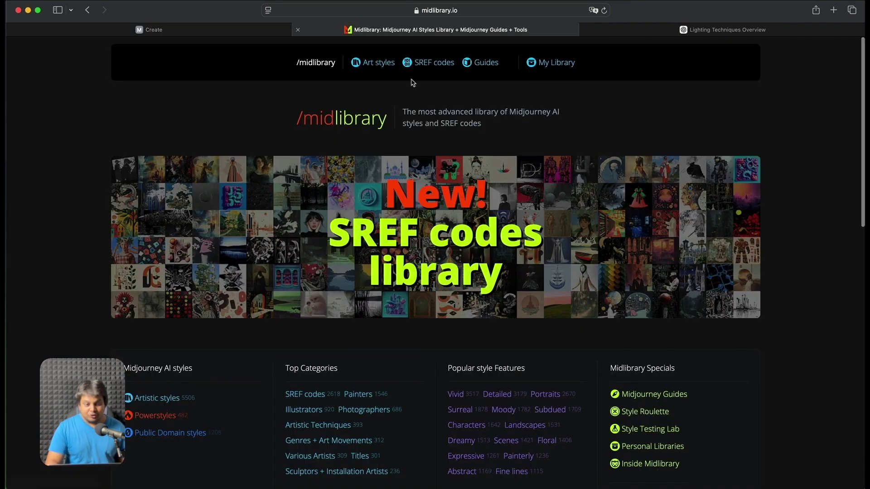
left_click(382, 68)
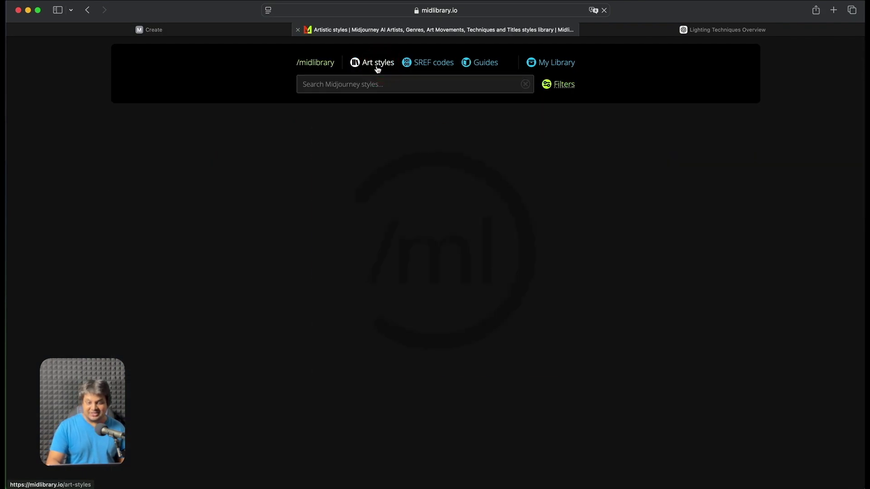
type("light")
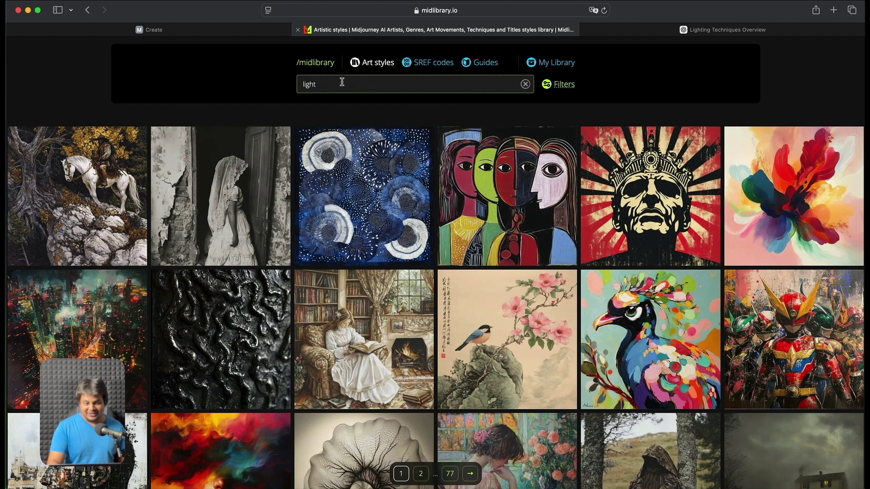
key("Return")
scroll(104, 249, "down", 10)
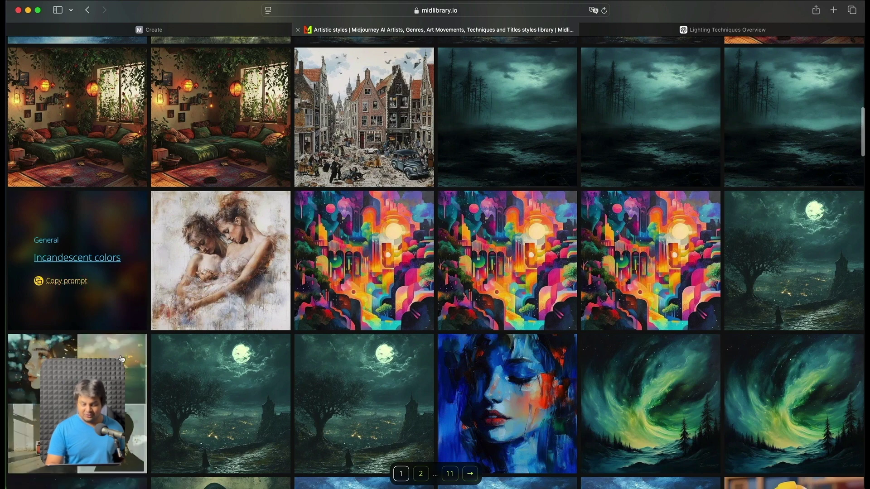
scroll(432, 267, "down", 5)
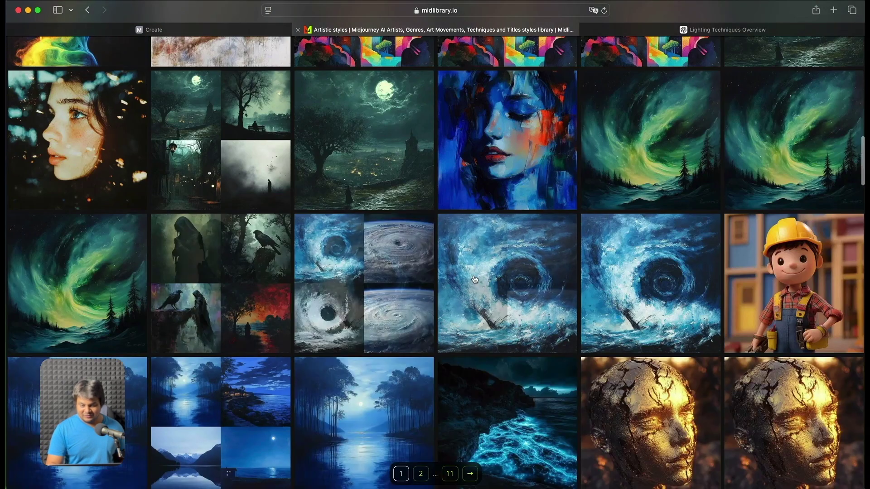
scroll(471, 258, "down", 4)
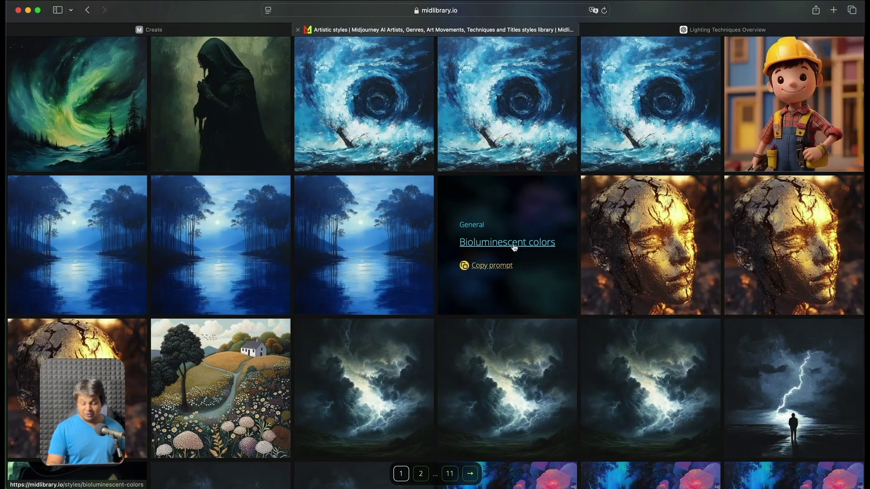
Step: Glance over the earlier Midjourney generations, return to Midlibrary, and look up the "Chibi anime style" page
key("ctrl+shift+Tab")
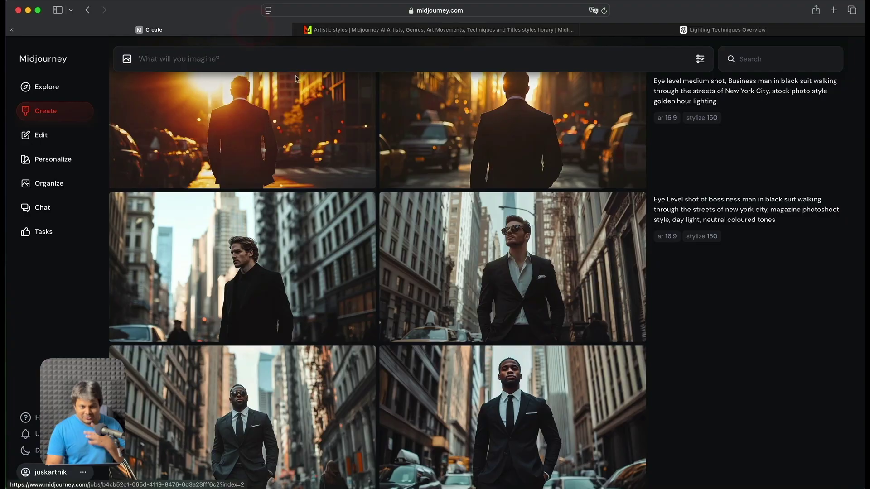
scroll(346, 157, "down", 5)
key("ctrl+Tab")
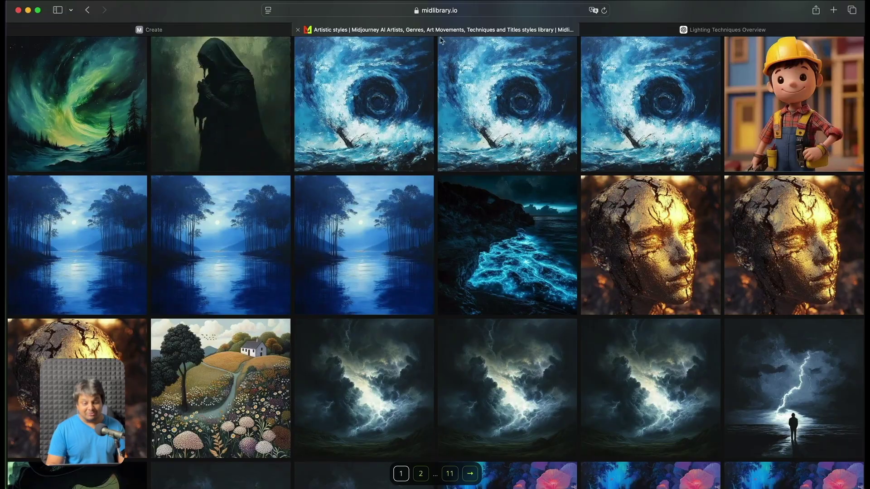
type("chibi an")
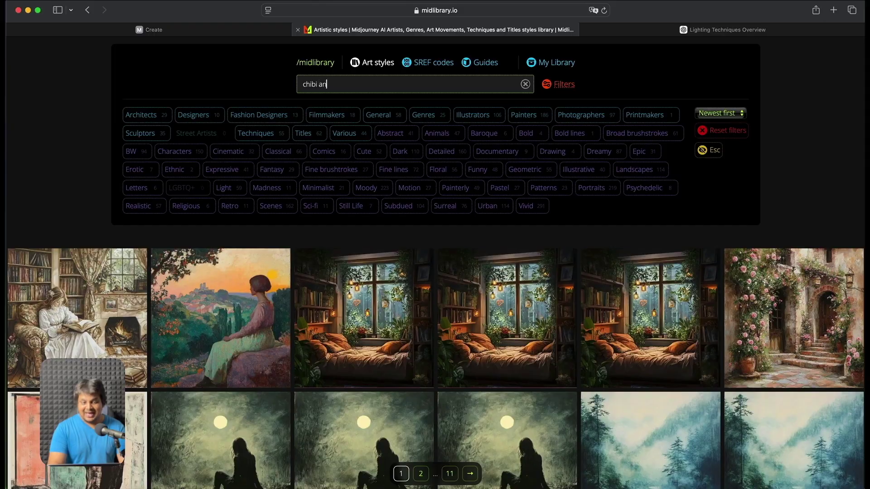
Step: Switch to Midjourney and generate images from the prompt "chibi anime style depiction of a young thai girl"
key("ctrl+shift+Tab")
type("chibi anoi")
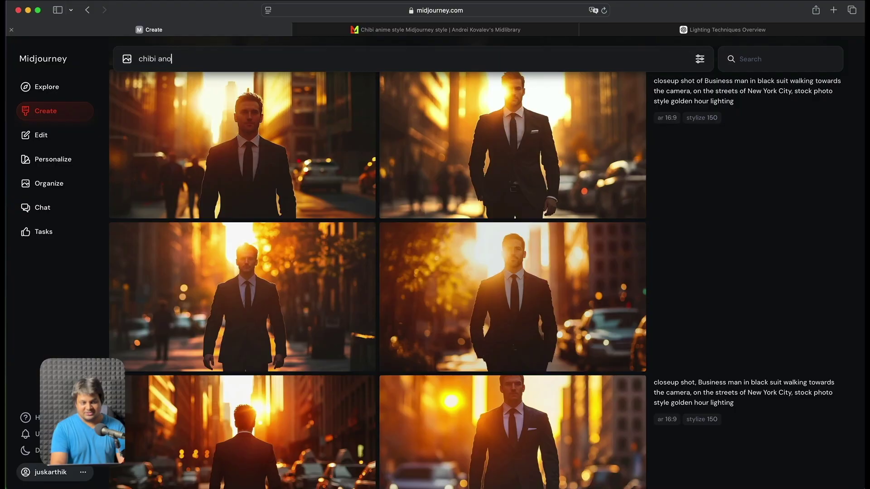
key("BackSpace")
key("BackSpace")
type("ime style depiction of a")
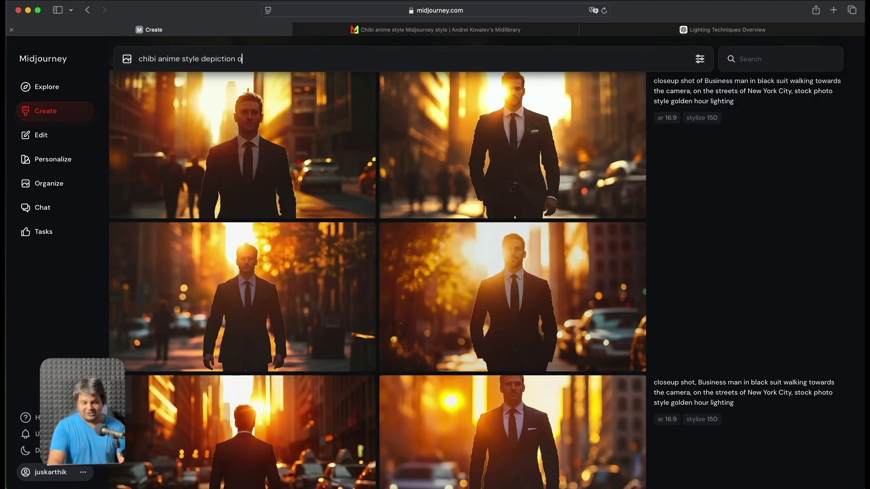
type(" young thai")
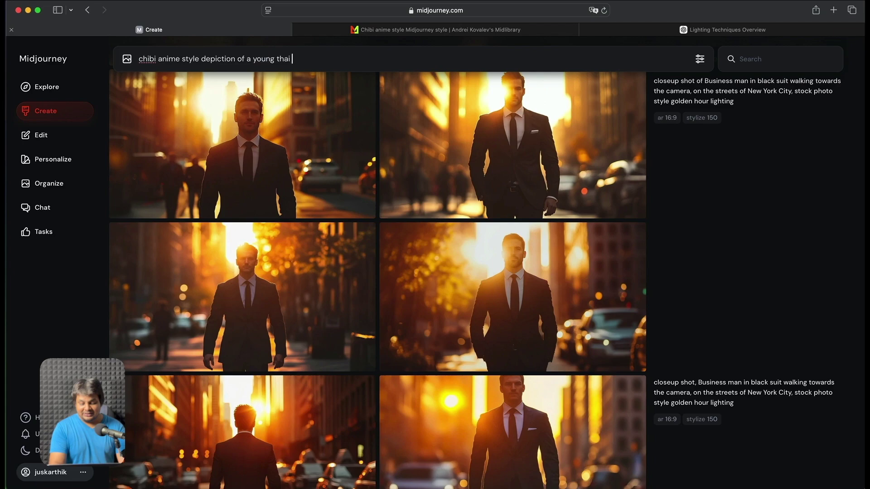
key("Return")
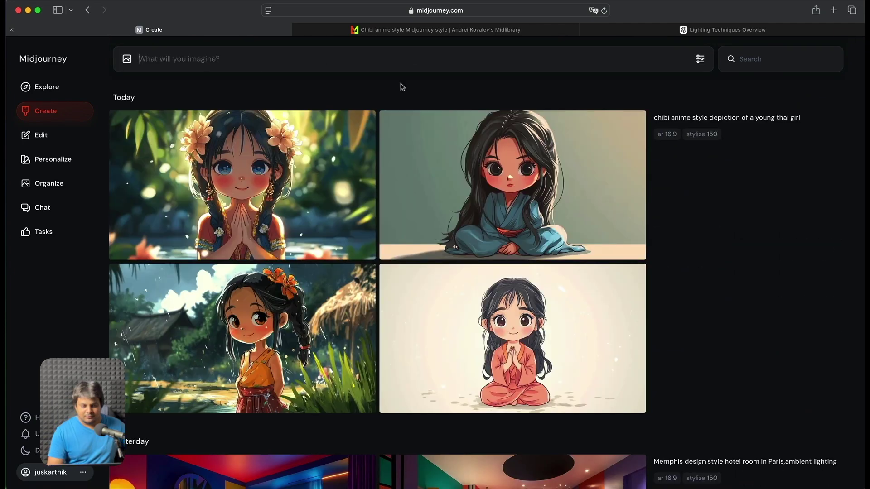
Step: View the chibi anime Thai girl images one after another at full size, and close the full-size view
left_click(354, 122)
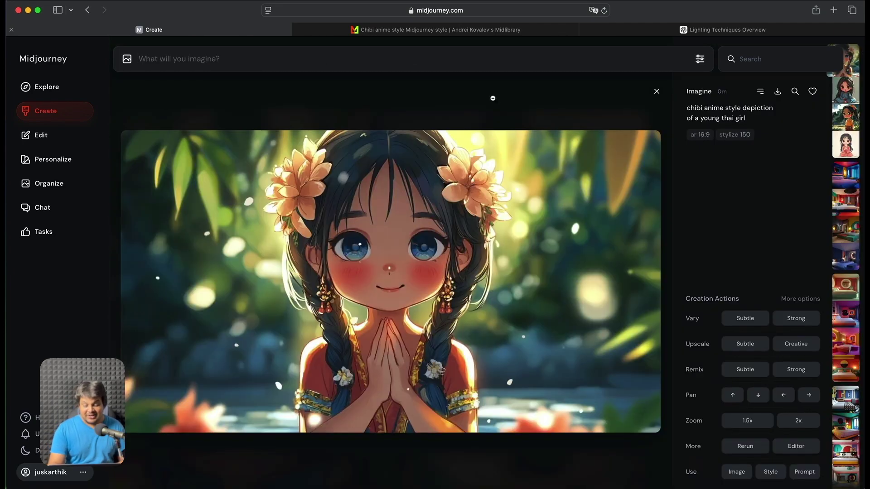
key("Right")
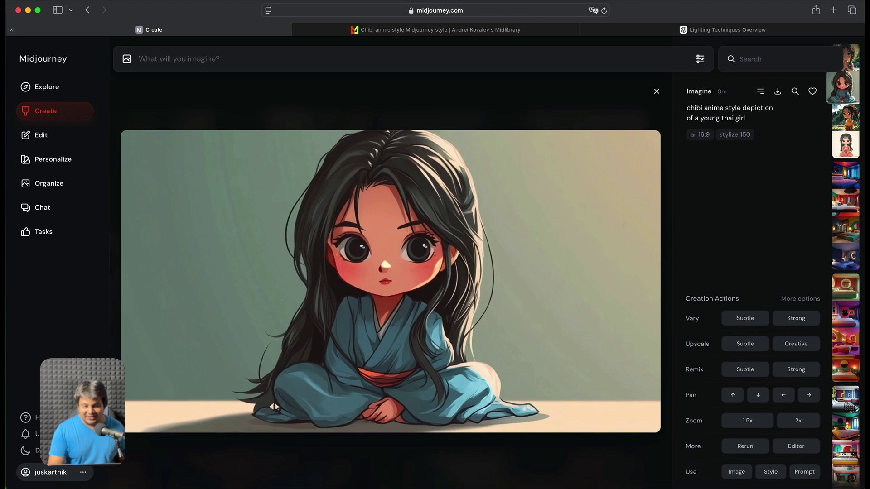
key("Right")
key("Right")
key("Left")
key("Left")
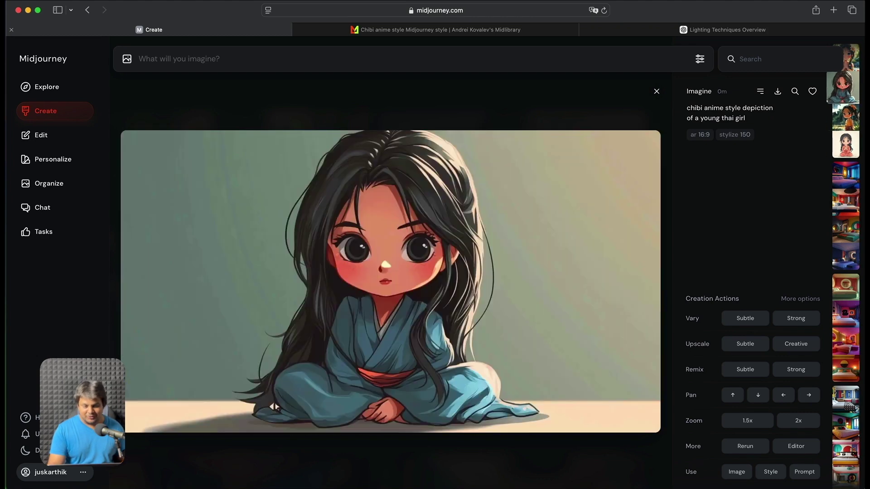
key("Left")
left_click(657, 91)
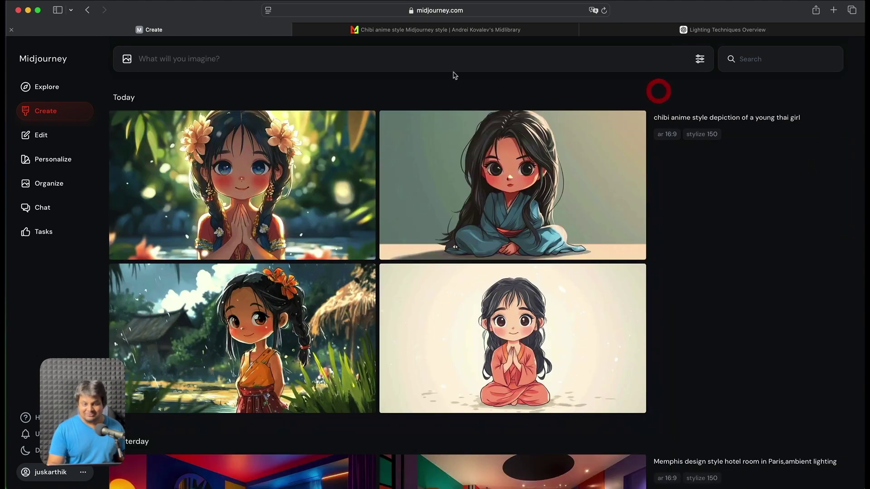
Step: Reuse the chibi anime Thai girl prompt with "lilac pink coloured" added after a comma, and generate the images
left_click(454, 56)
type("chibi anime style depiction of a young thai girl, --ar 16:9 --stylize 150 --v 6.1")
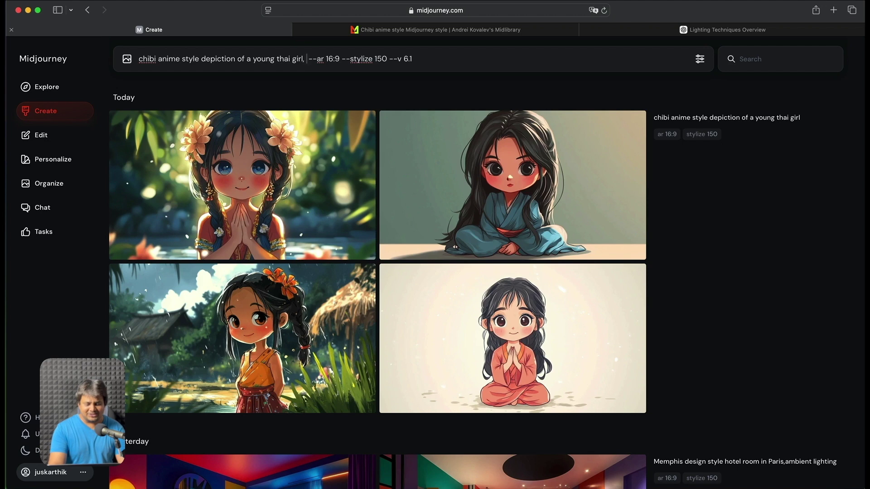
type("lilac ")
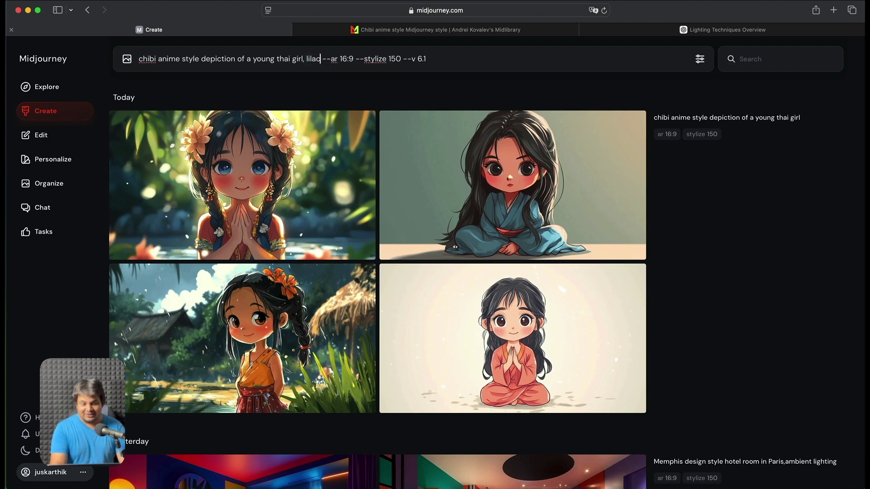
type("pink coloured")
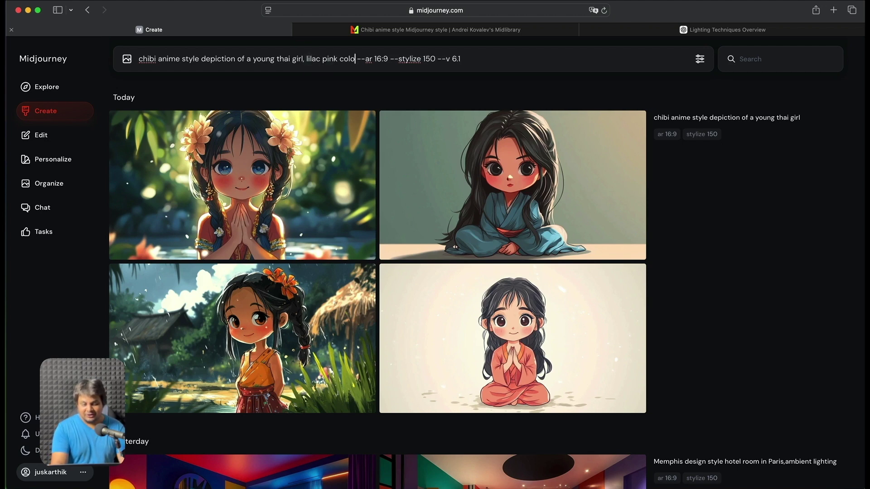
key("Return")
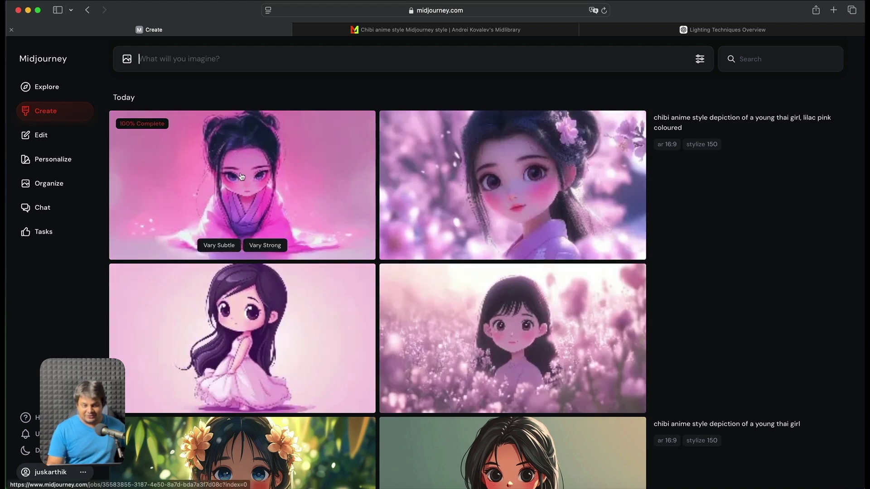
Step: Compare the lilac pink chibi images with the original uncoloured-prompt set at full size, and close the full-size view
left_click(289, 162)
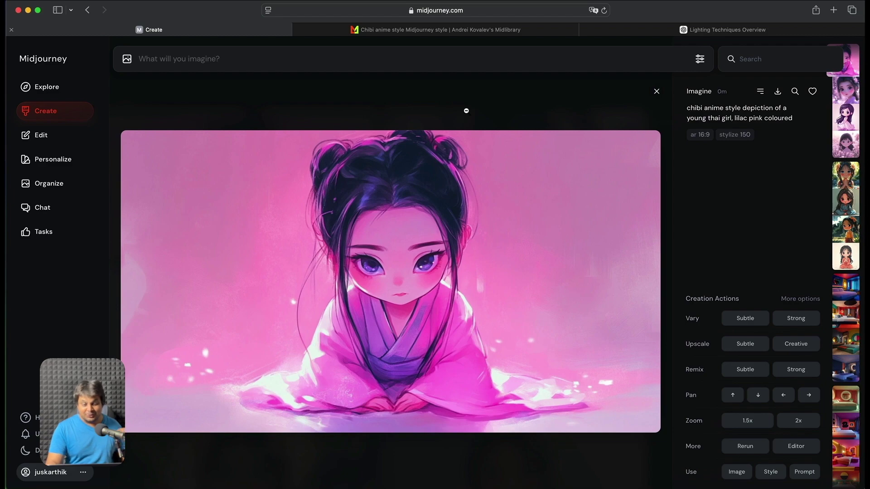
key("Down")
key("Down")
key("Down")
key("Down")
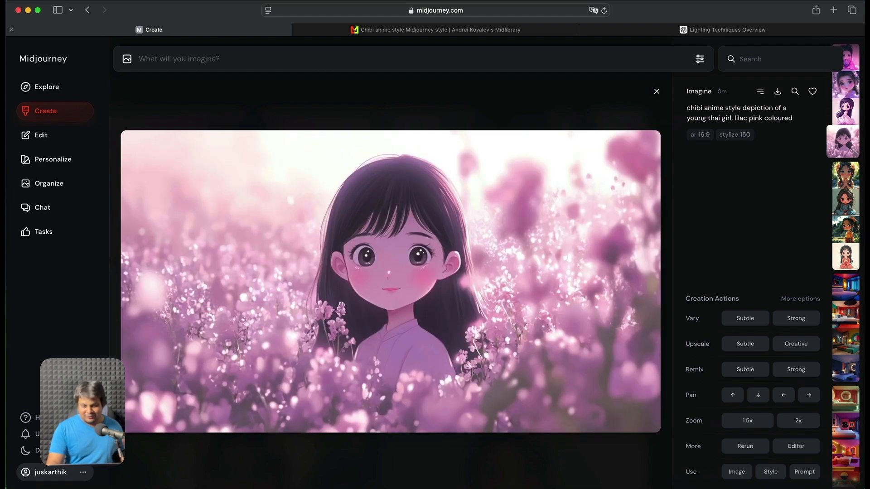
key("Up")
key("Up")
key("Down")
key("Down")
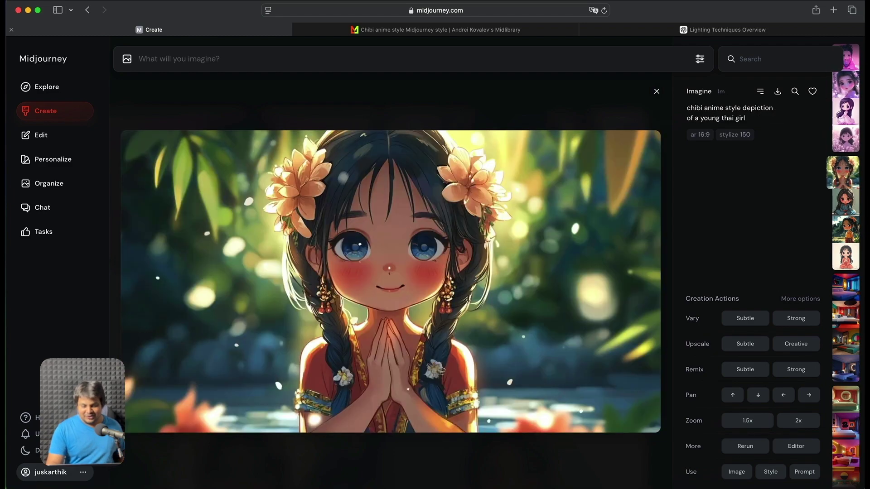
key("Down")
key("Down")
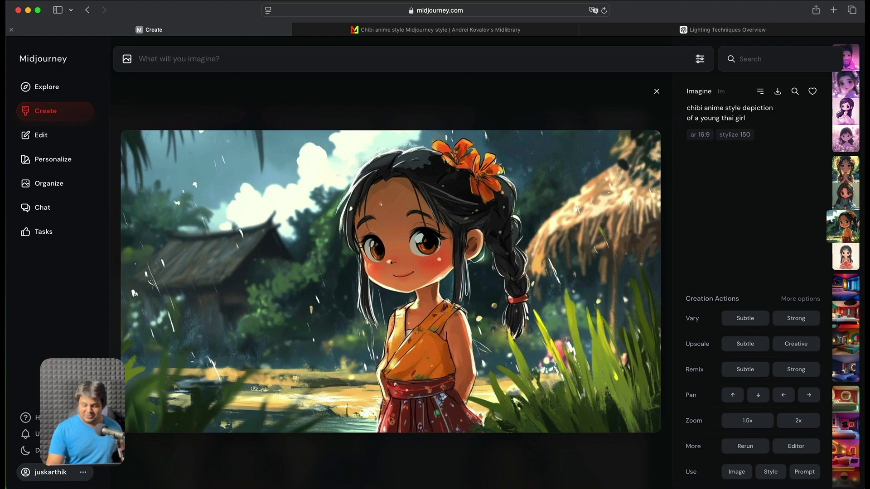
key("Up")
key("Up")
key("Up")
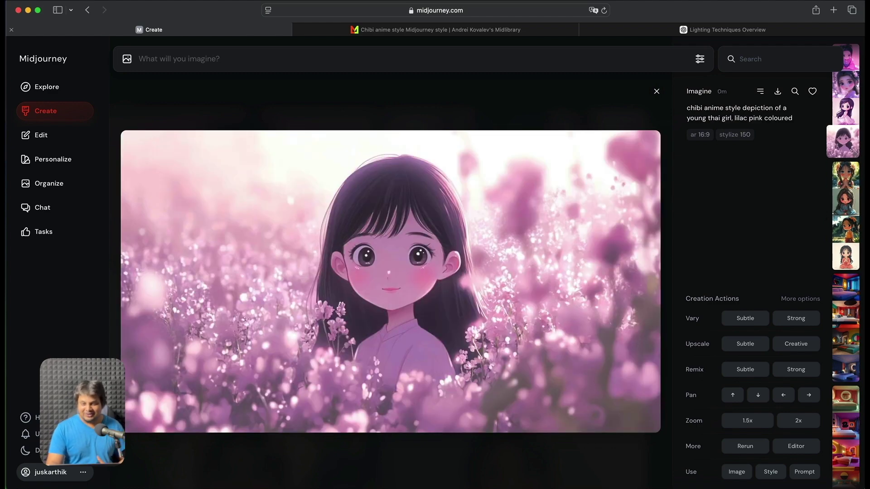
key("Up")
key("Up")
left_click(657, 92)
Step: Reuse the chibi girl prompt with "bright neon coloured" in place of "lilac pink coloured", and generate the images
left_click(498, 58)
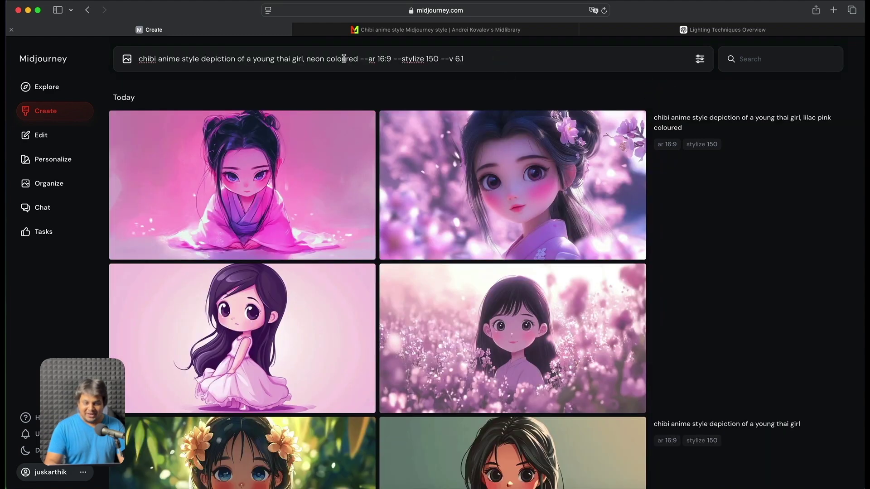
left_click(308, 59)
type("bright neon coloured --ar 16:9 --stylize 150 --v 6.1")
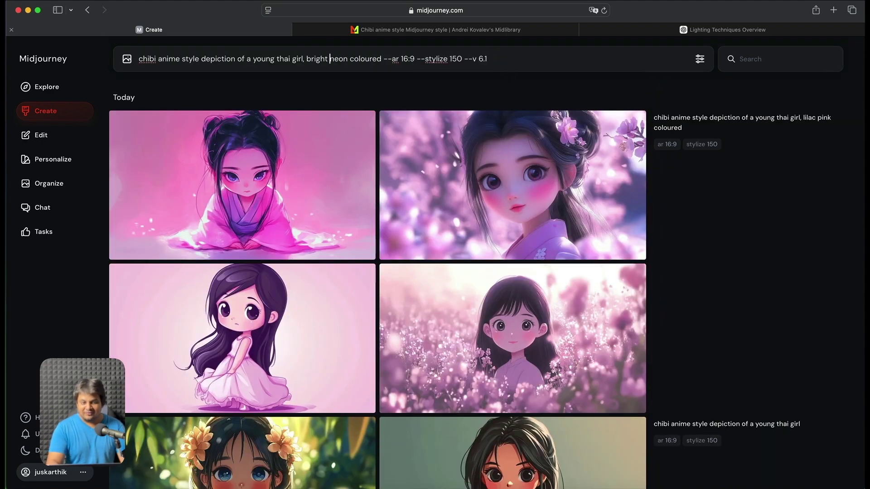
key("Return")
Step: Replace the colour description in the chibi girl prompt with "warm colour tones" and generate the images
left_click(350, 58)
key("alt+shift+Left")
key("alt+shift+Left")
type("warm")
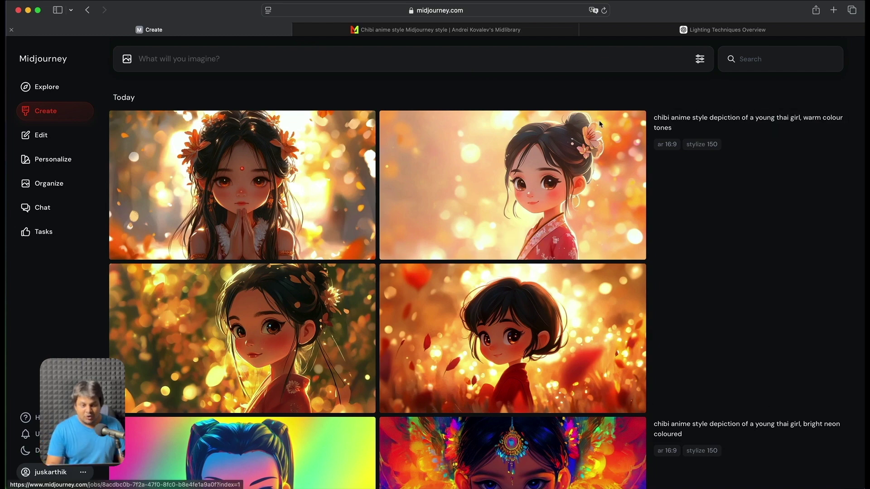
Step: Examine the bright neon chibi images one by one at full size, and return to the image grid
scroll(433, 282, "down", 4)
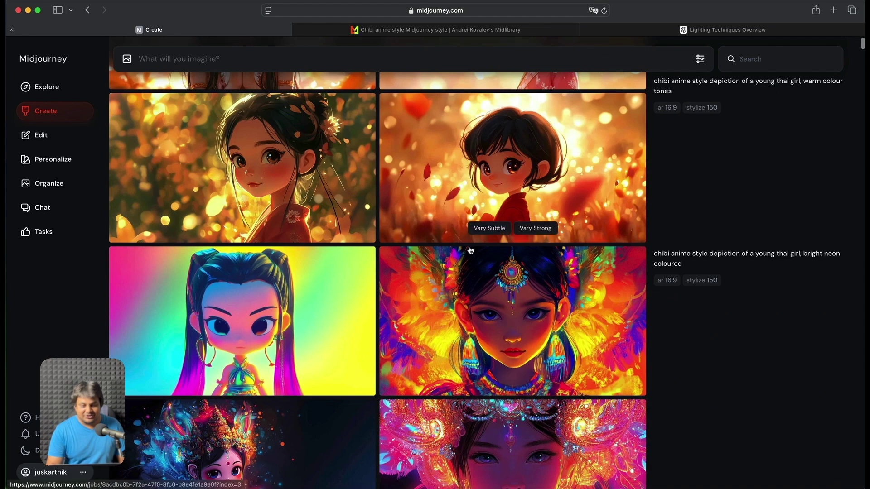
scroll(407, 226, "down", 3)
left_click(278, 233)
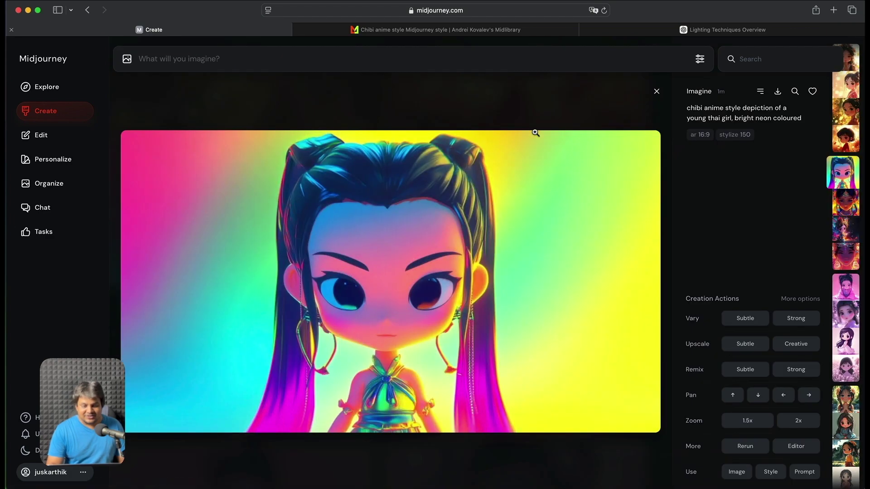
left_click(657, 91)
left_click(324, 326)
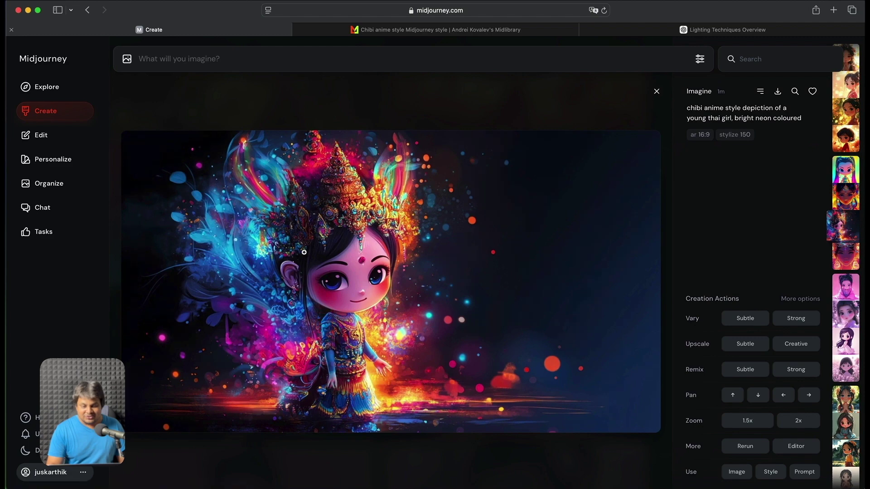
left_click(657, 91)
left_click(528, 168)
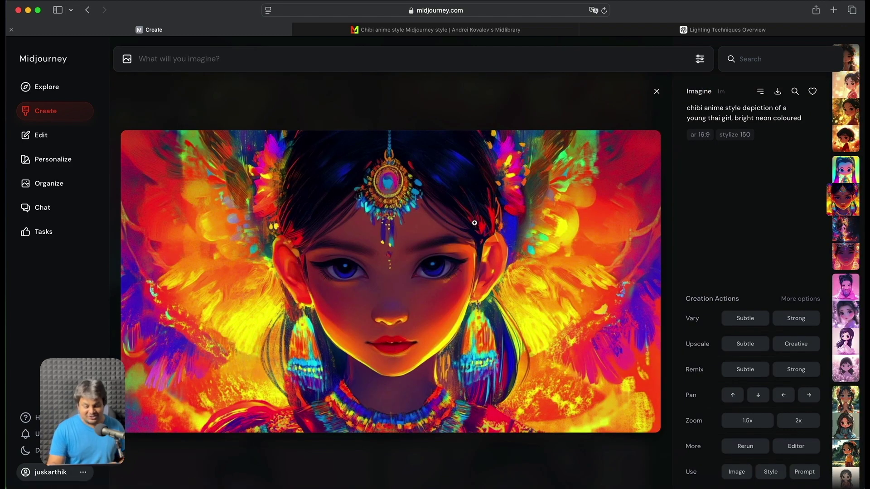
key("Right")
key("Right")
key("Left")
key("Left")
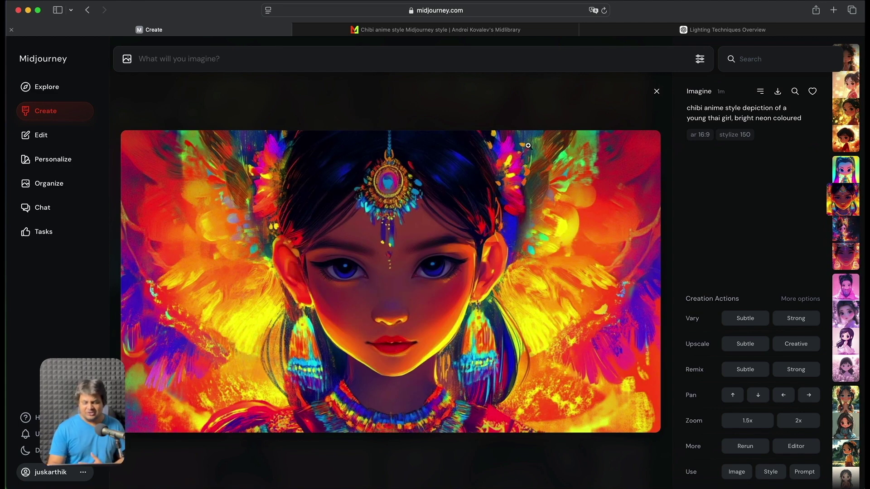
left_click(657, 91)
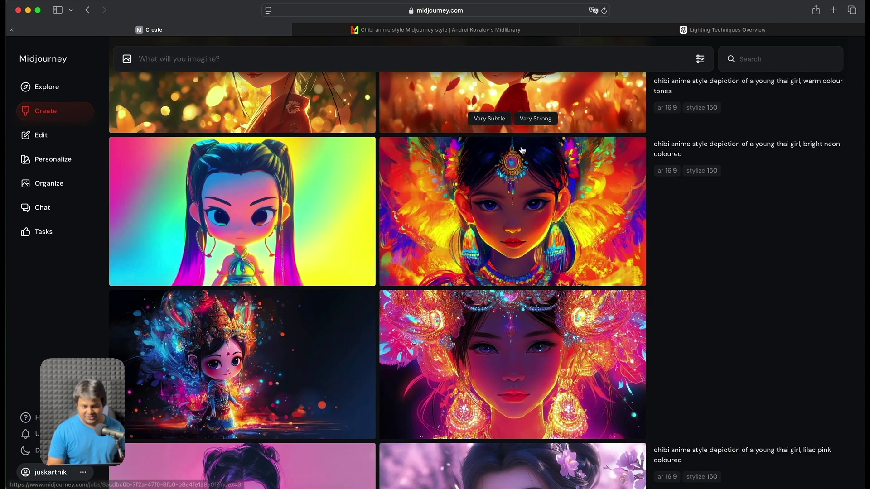
Step: View the bright neon chibi girl image with the rainbow background at full size, and return to the image grid
scroll(512, 204, "up", 1)
left_click(210, 244)
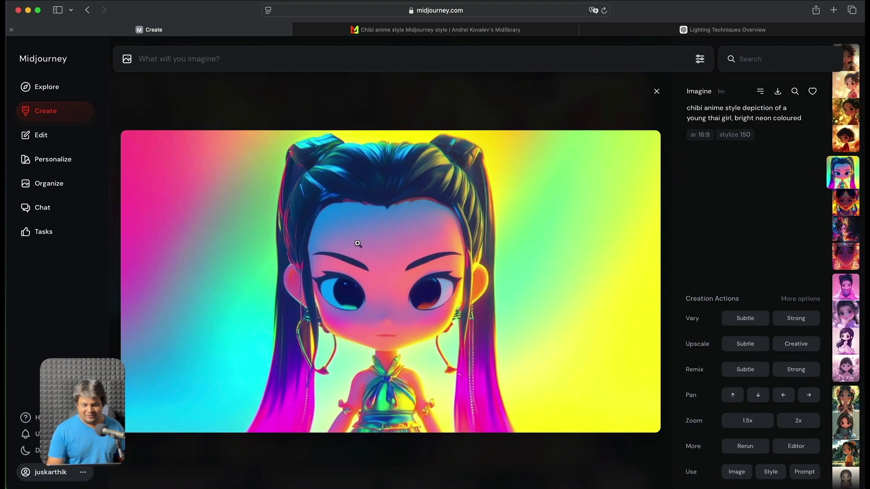
left_click(656, 91)
Step: Generate images from the prompt "tourist walking on Krabi beach in thailand, nigh time, lit by lightning"
left_click(381, 58)
type("tourist walking on Krabi beach in thailand, nigh time")
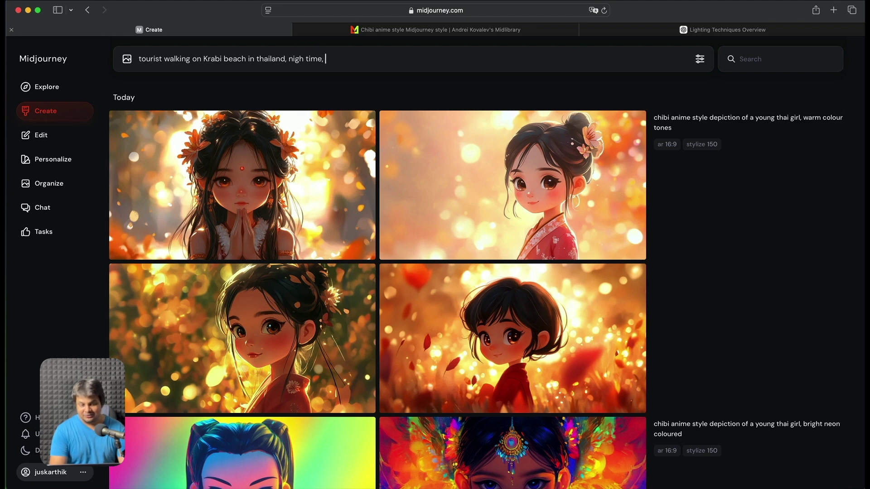
type(", lit by lightning")
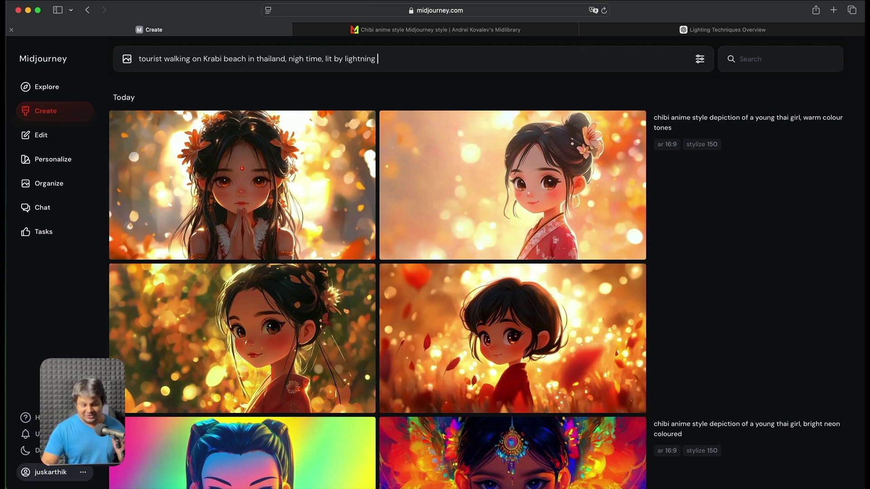
key("Return")
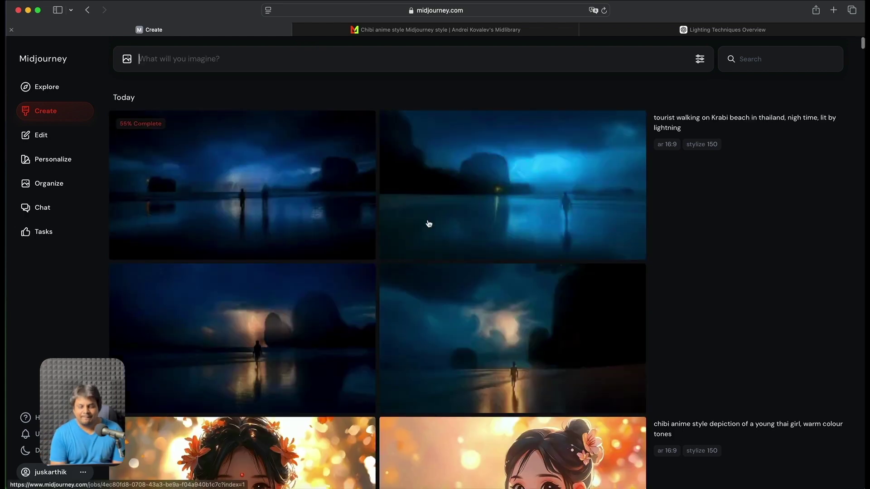
Step: Examine the four lightning-lit Krabi beach images one by one at full size, and close the full-size view
left_click(305, 168)
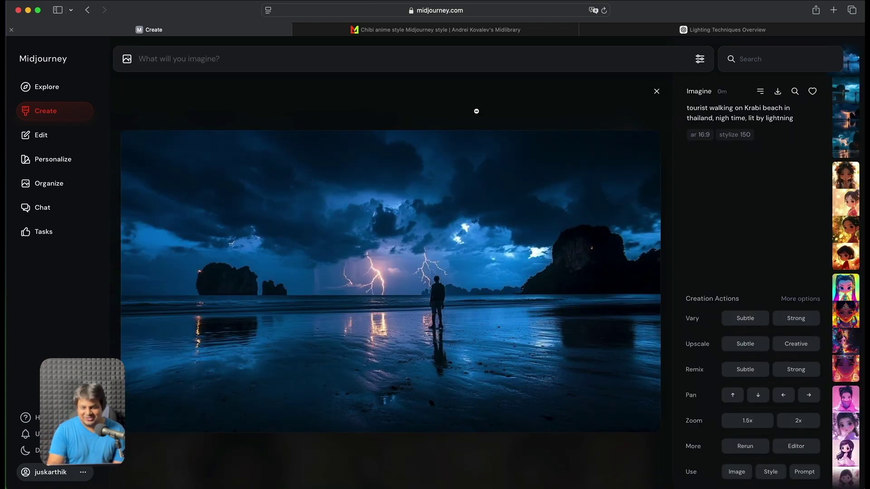
key("Right")
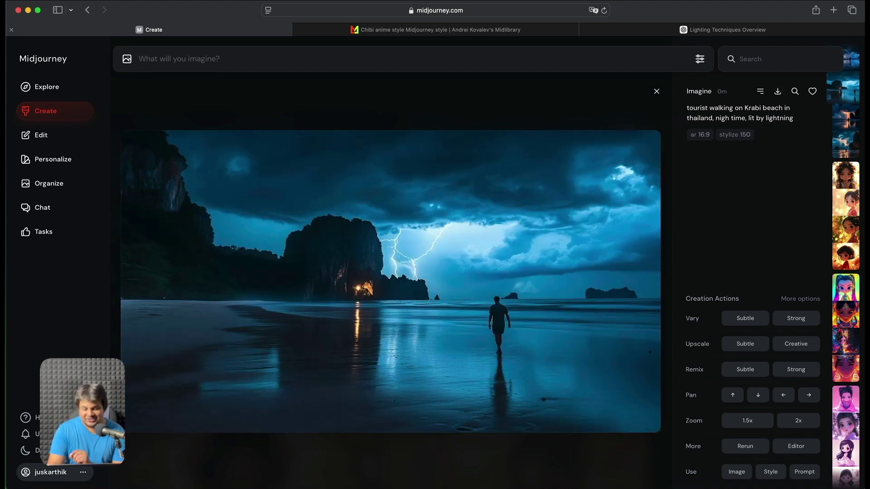
key("Right")
key("Right")
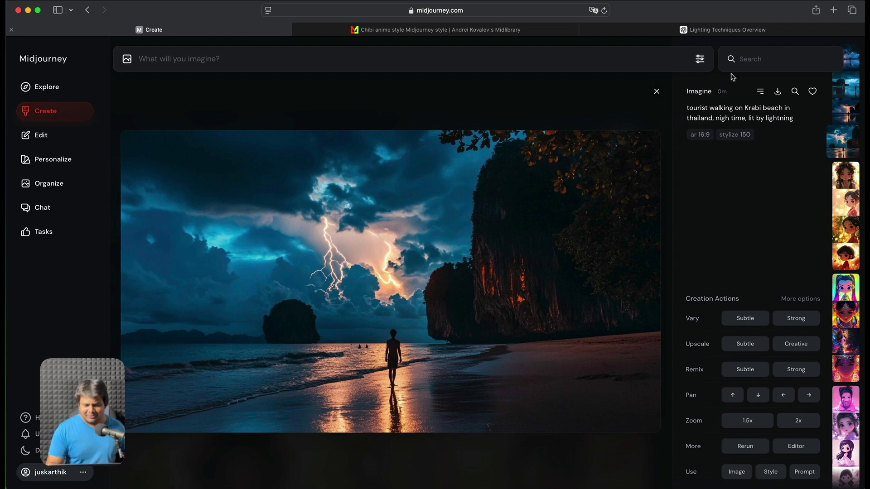
left_click(657, 91)
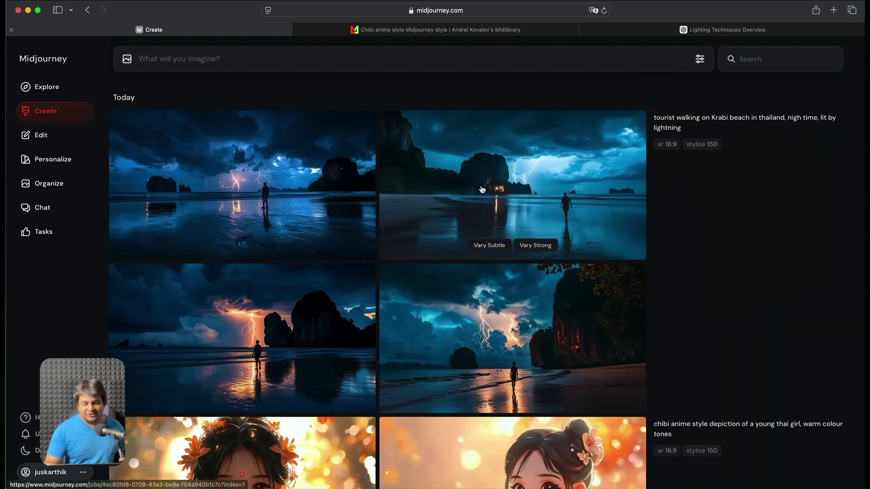
Step: Reuse the Krabi beach prompt with ", bioluminescent colours in the water" added after "lit by lightning", and generate the images
left_click(373, 63)
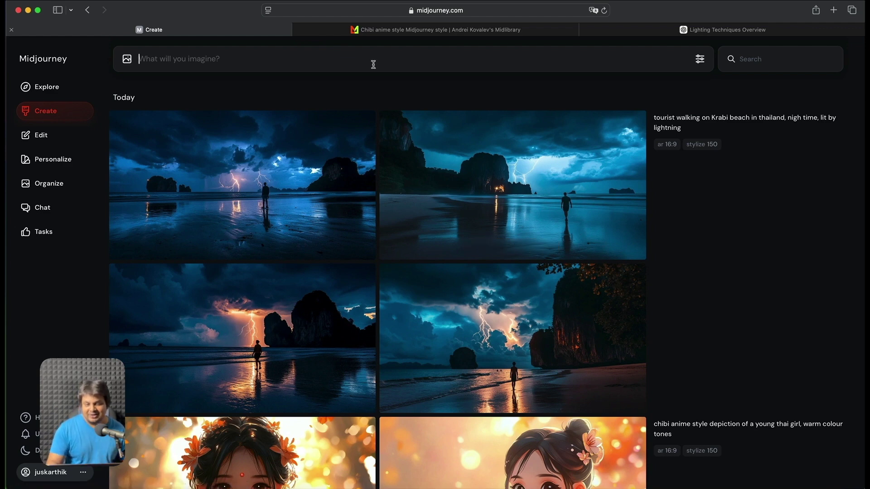
type("tourist walking on Krabi beach in thailand, nigh time, lit by lightning --ar 16:9 --stylize 150 --v 6.1")
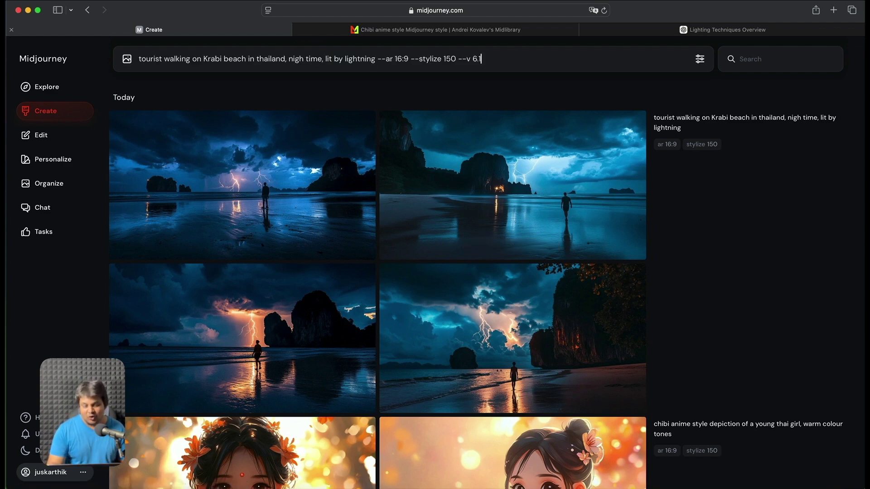
left_click(373, 64)
type(", bio")
type("luminescent colours i")
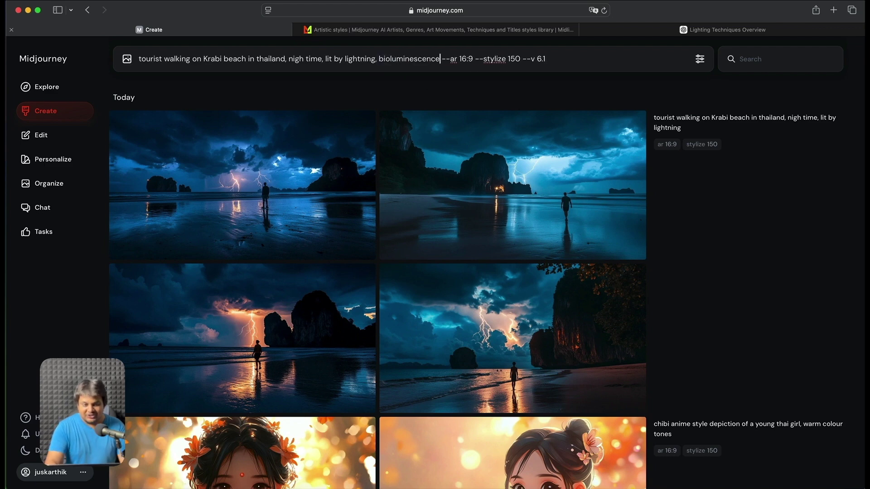
type("n the")
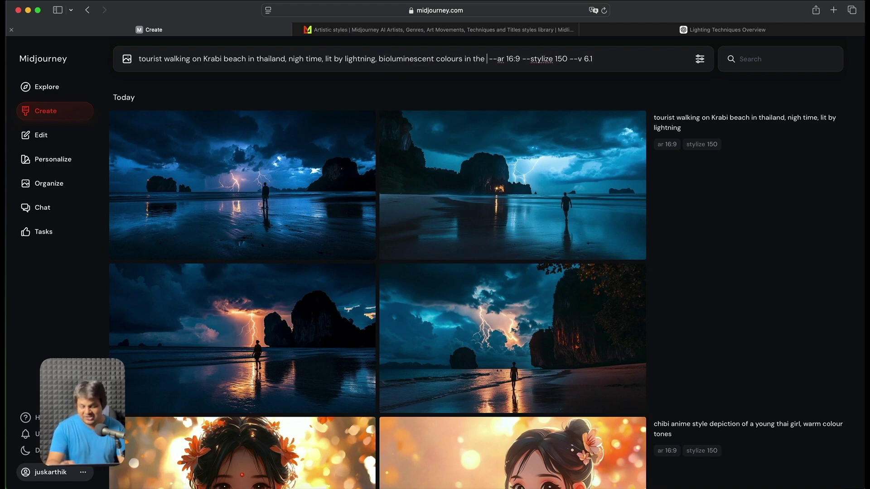
type(" water")
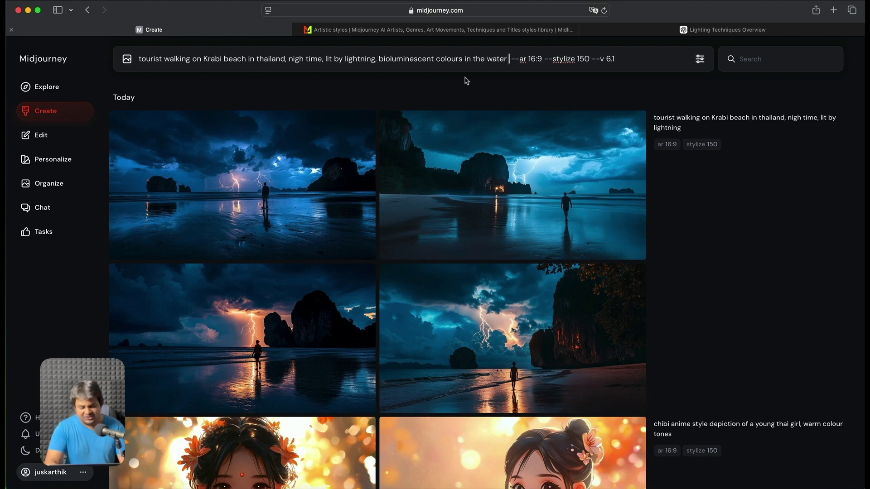
key("Return")
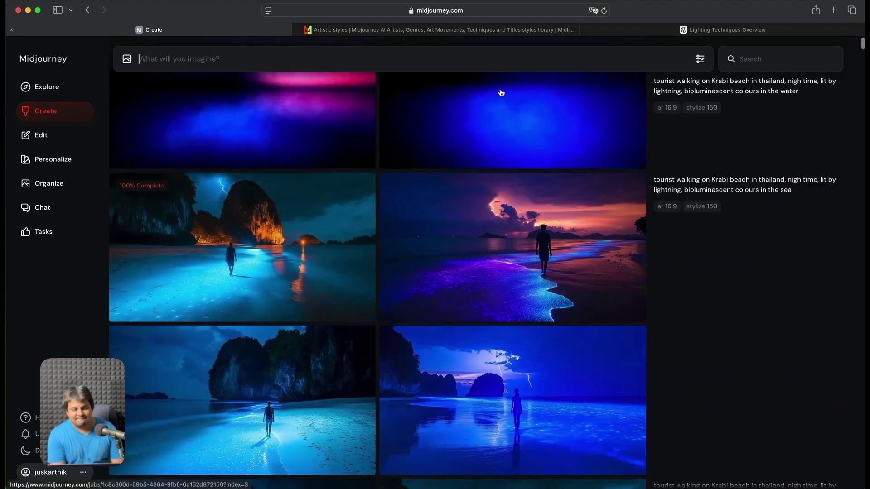
Step: Examine the four "bioluminescent colours in the sea" beach images at full size, and return to the image grid
left_click(290, 239)
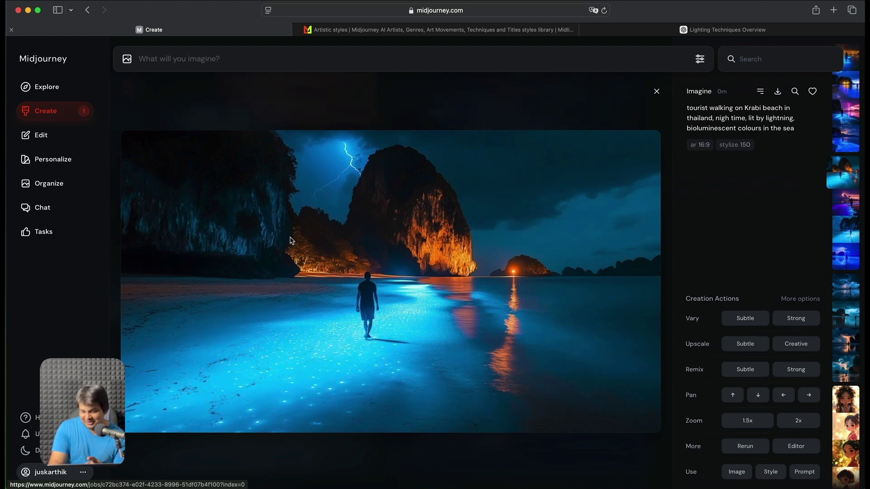
key("Down")
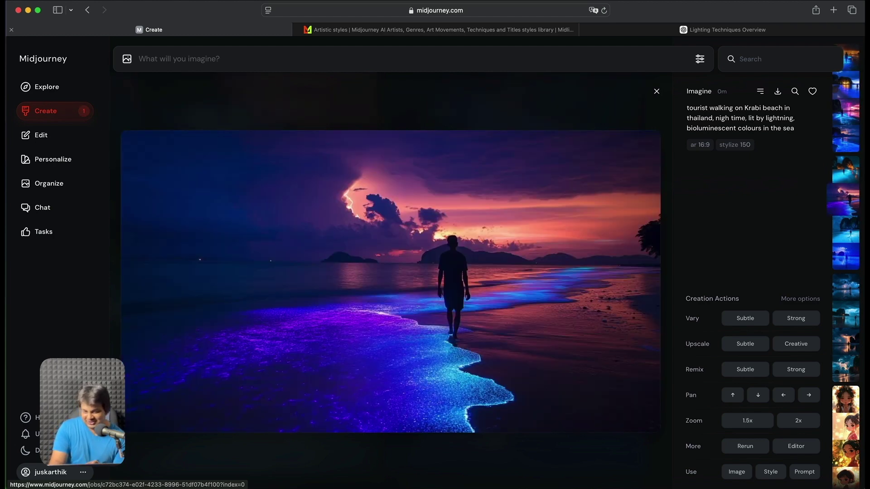
key("Down")
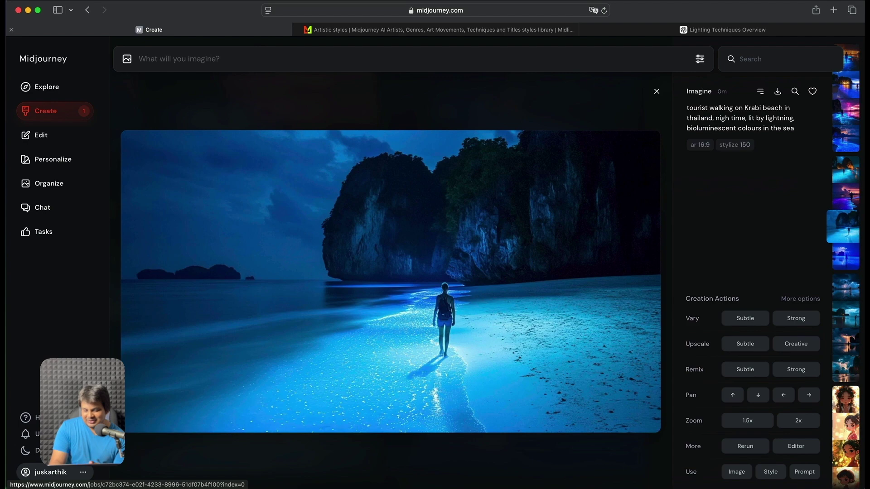
key("Down")
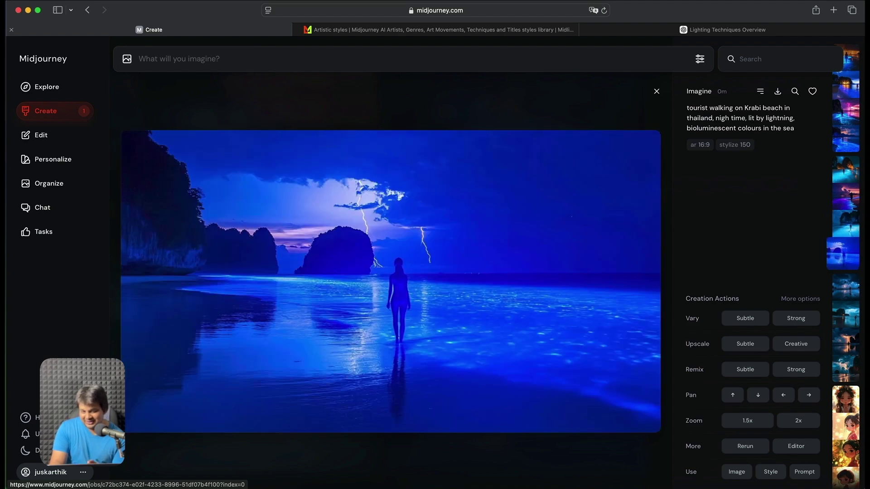
left_click(657, 91)
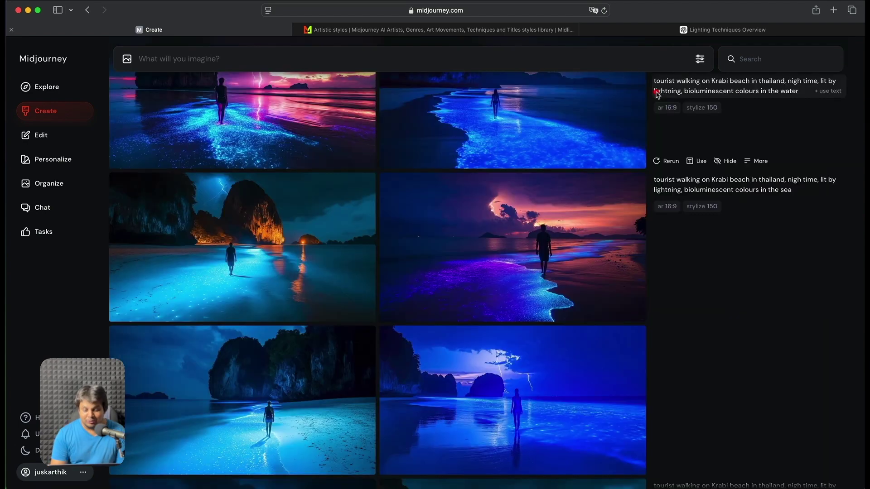
Step: View the "bioluminescent colours in the water" beach images at full size, and close the full-size view
scroll(410, 223, "up", 10)
left_click(266, 184)
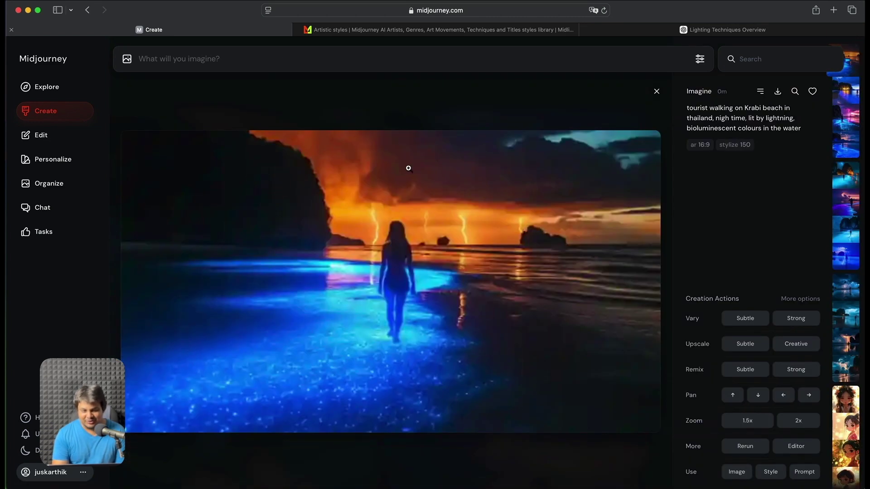
key("Down")
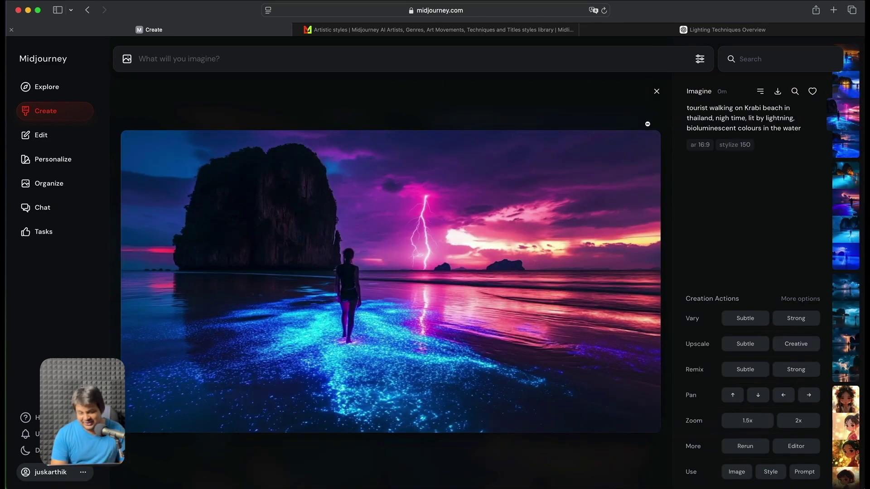
left_click(656, 91)
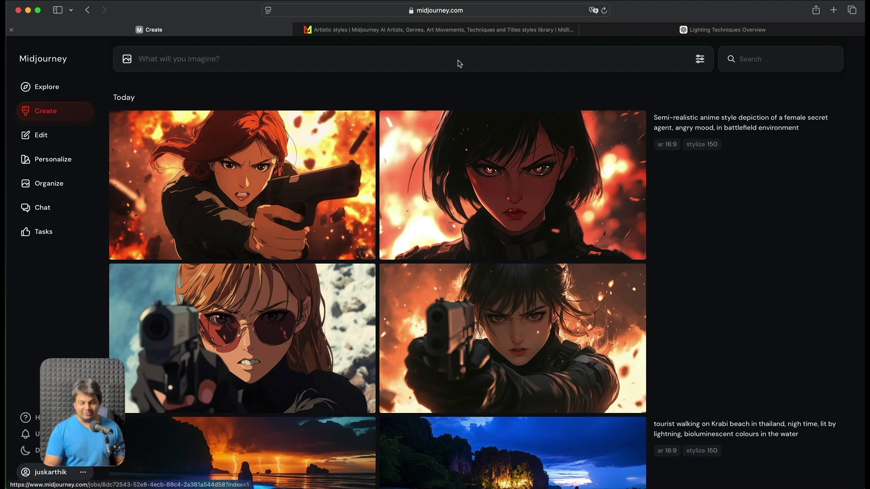
Step: Reuse the semi-realistic anime female secret agent prompt, adding a comma after "in battlefield environment" for a colour description
key("super+v")
left_click(497, 59)
type(",")
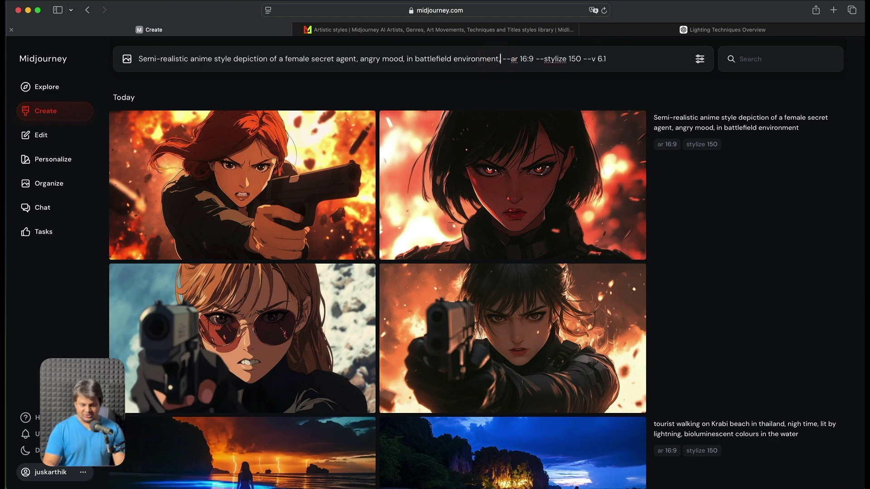
Step: Switch to ChatGPT and look through its list of 20 film and photography colour schemes, highlighting part of the "Teal & Orange" heading
left_click(694, 30)
scroll(504, 239, "up", 5)
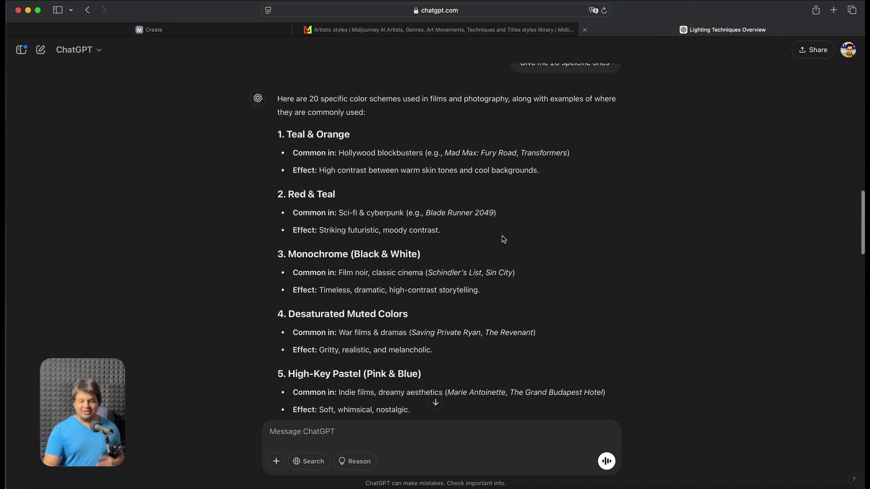
scroll(504, 239, "up", 3)
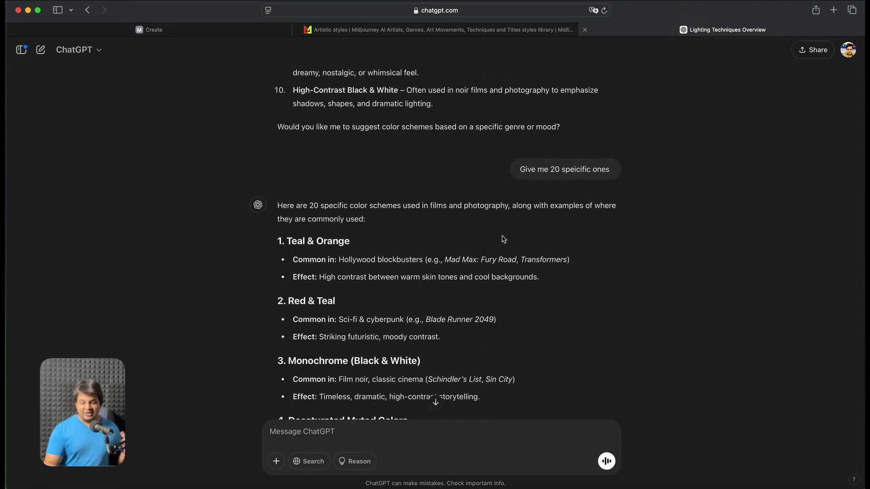
scroll(504, 240, "down", 3)
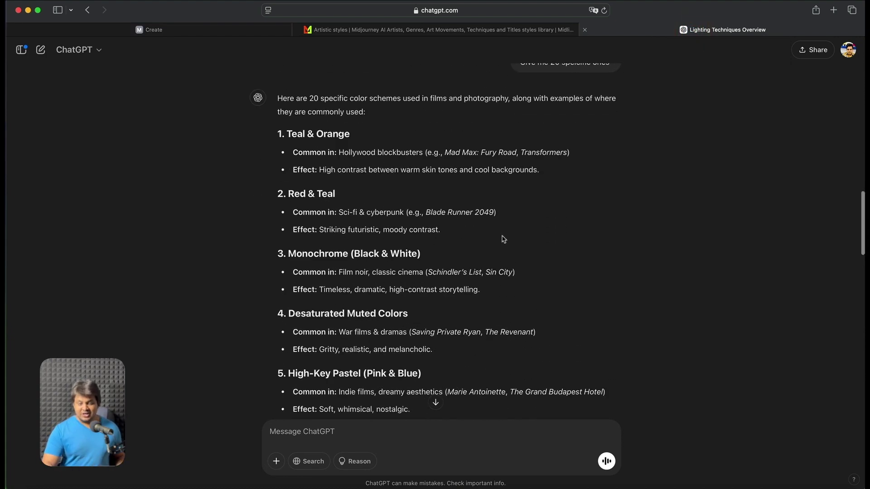
double_click(332, 134)
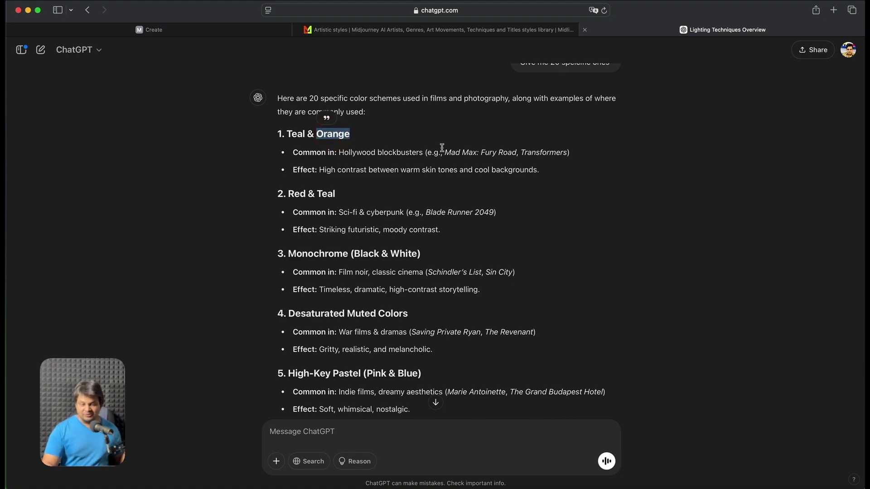
Step: Return to Midjourney, add "orange teal coloured tones" to the secret agent prompt, and generate the images
left_click(235, 31)
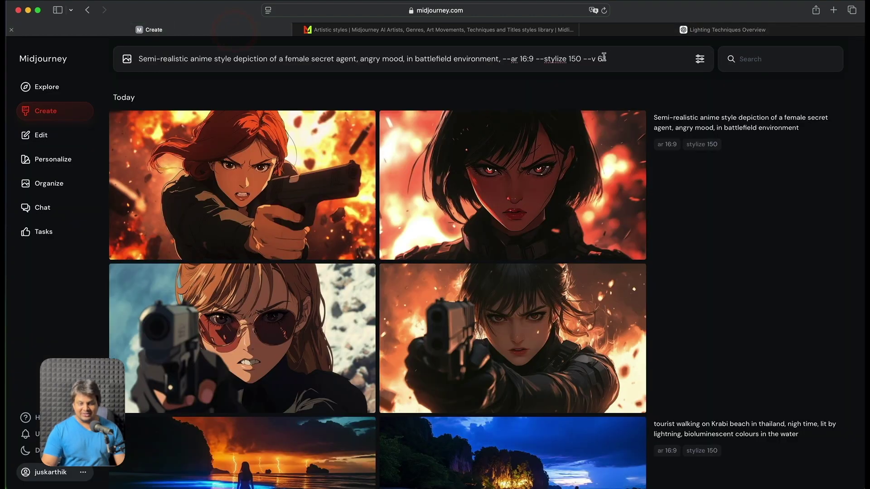
left_click(502, 58)
type("orange teal coloured t")
type("es")
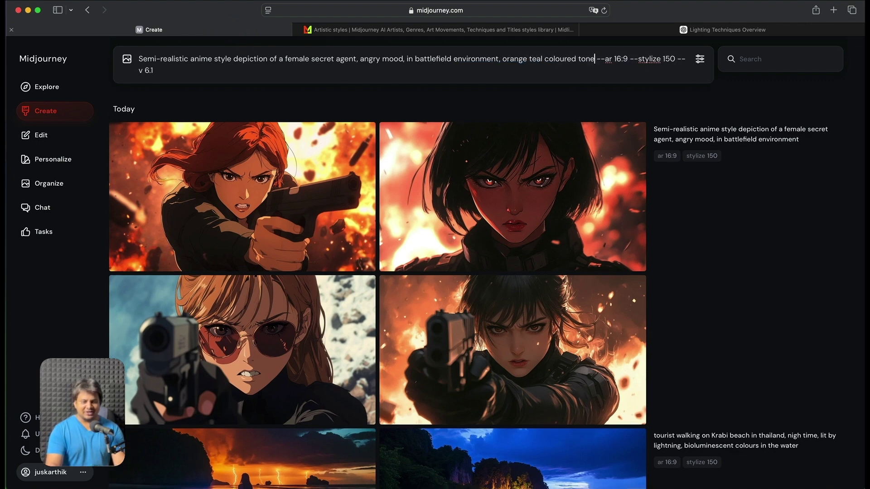
key("Return")
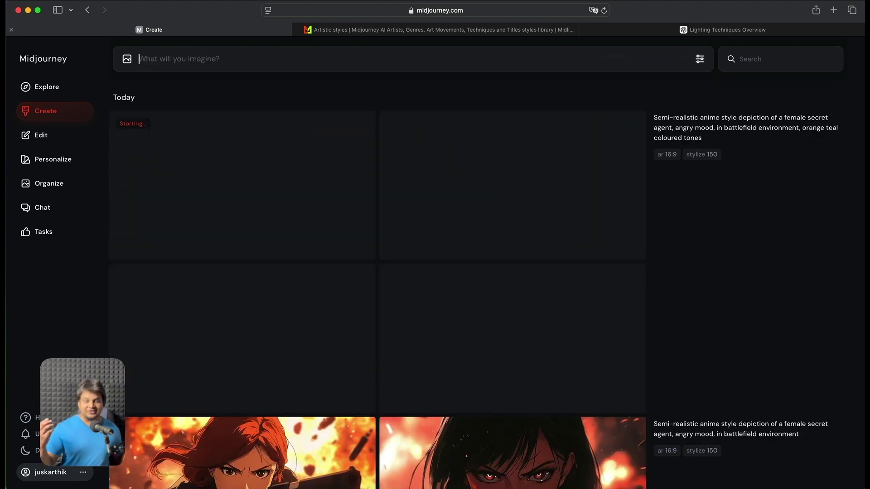
Step: Take the "Deep Blue & Black" scheme from ChatGPT's list, substitute it for "orange teal" in the secret agent prompt, and generate the images
key("ctrl+Tab")
key("ctrl+Tab")
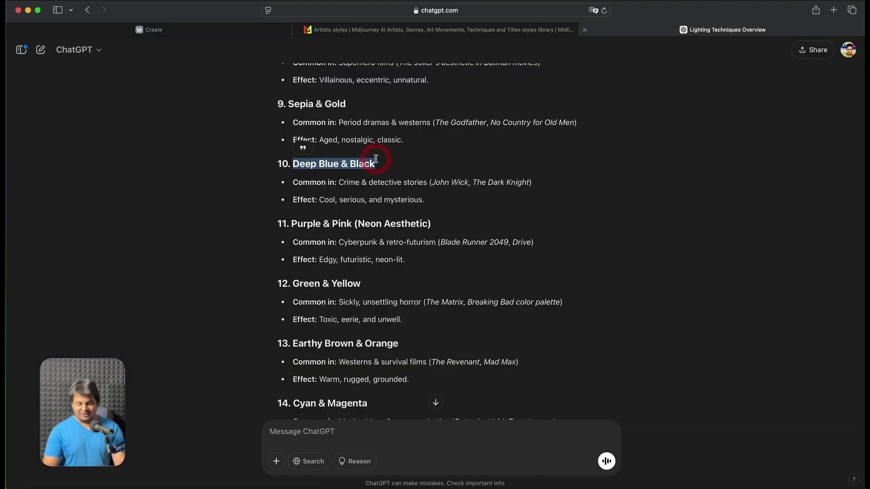
left_click(252, 30)
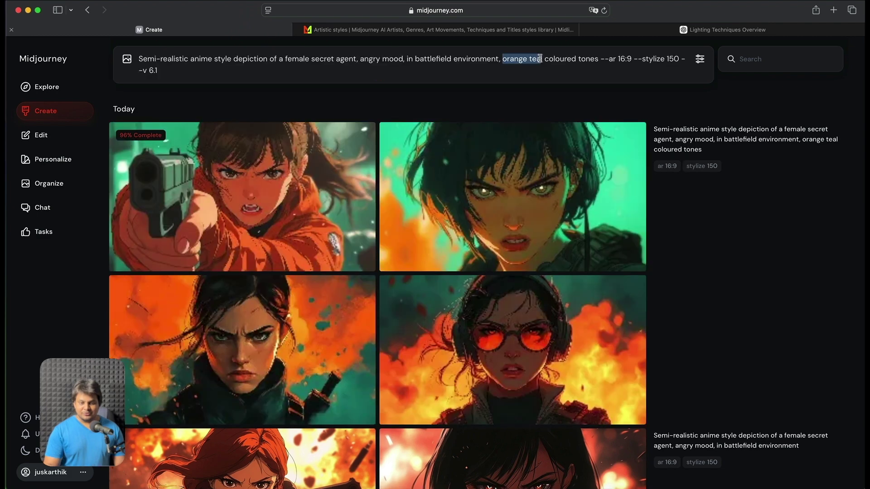
type("Deep Blue & Black")
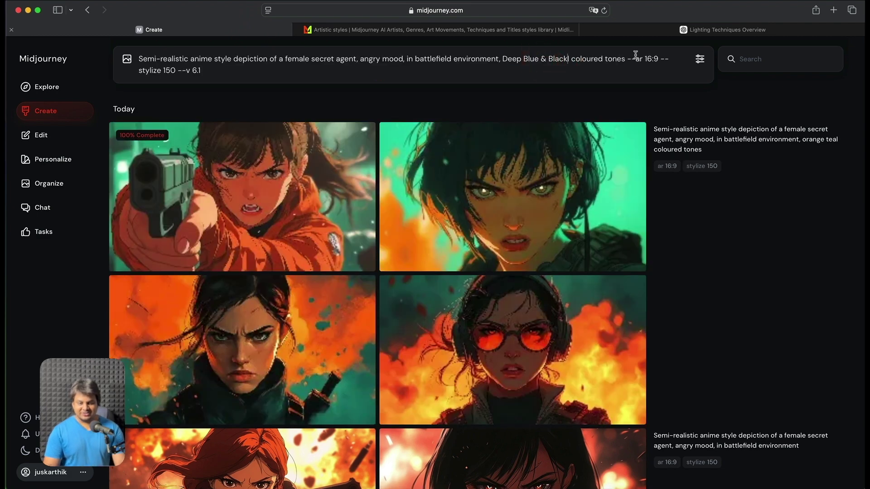
key("Return")
Step: Examine the orange teal versions of the secret agent images at full size, one after another
scroll(495, 145, "down", 3)
scroll(307, 205, "up", 2)
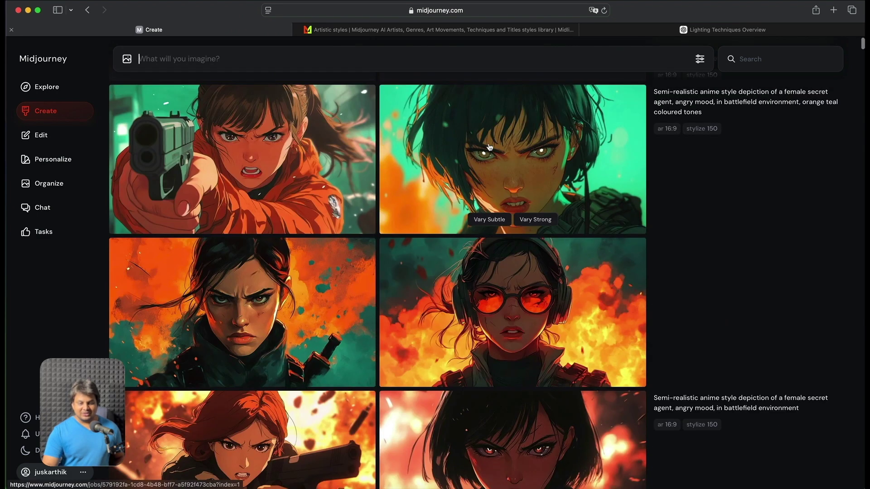
left_click(331, 150)
key("Right")
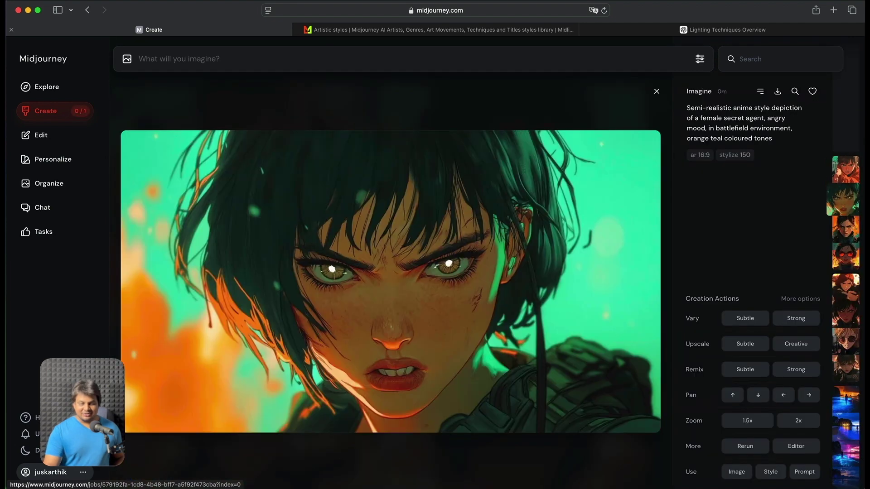
key("Right")
key("Right")
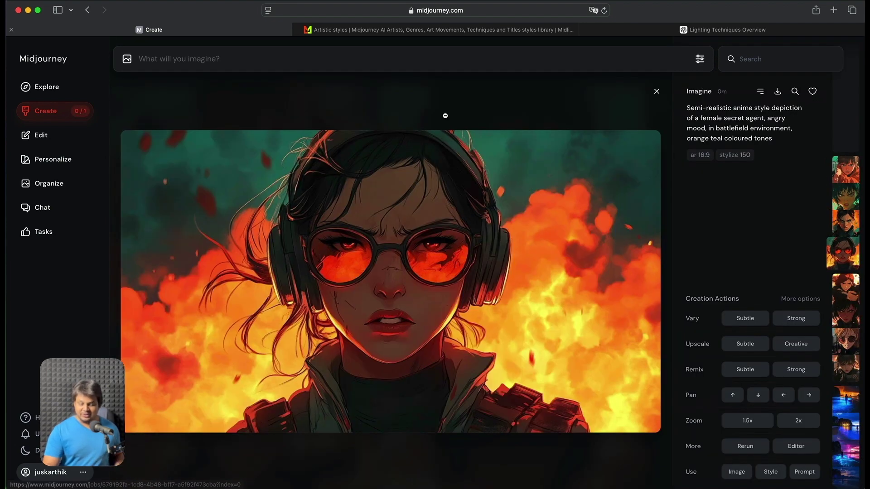
left_click(657, 92)
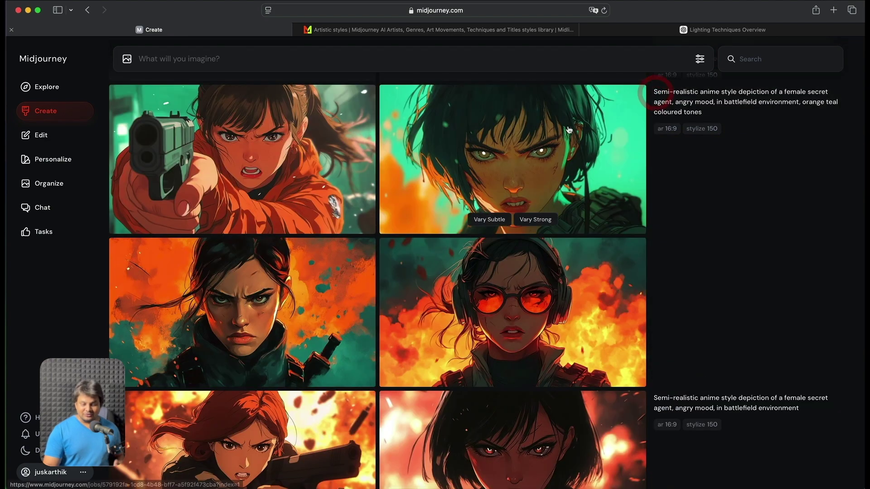
Step: Examine the four Deep Blue & Black secret agent images at full size
scroll(566, 131, "up", 5)
scroll(567, 131, "up", 1)
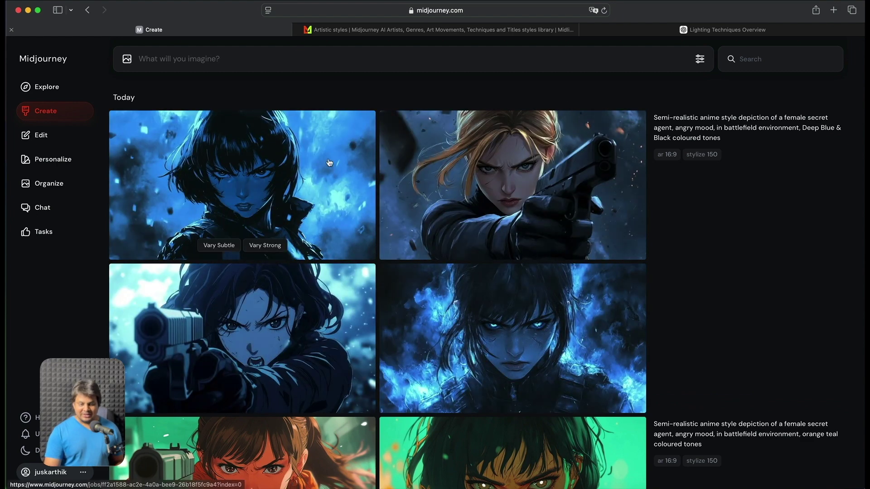
left_click(327, 160)
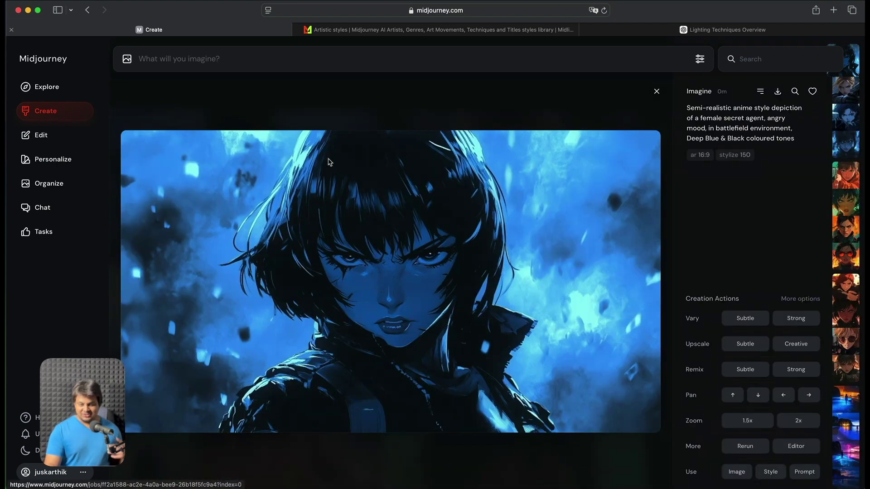
key("Right")
key("Right")
key("Right")
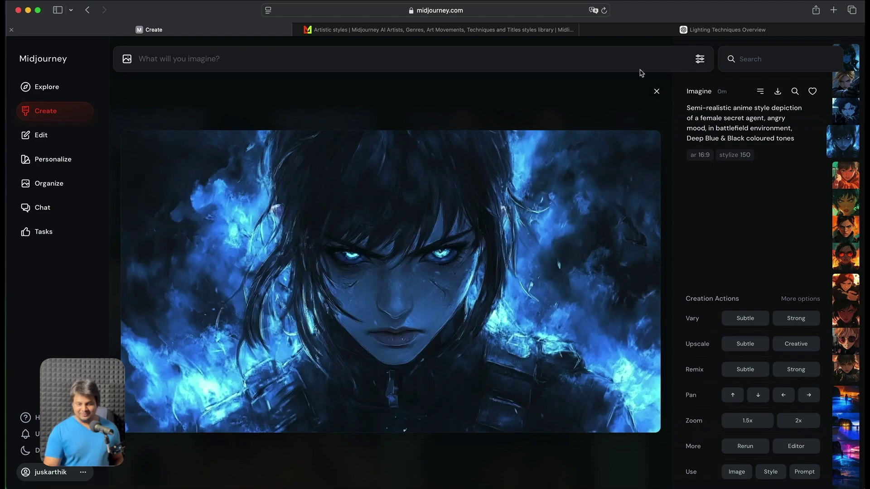
left_click(656, 90)
Step: Compare the secret agent images without a colour description against the orange teal and Deep Blue & Black versions at full size
scroll(493, 248, "down", 5)
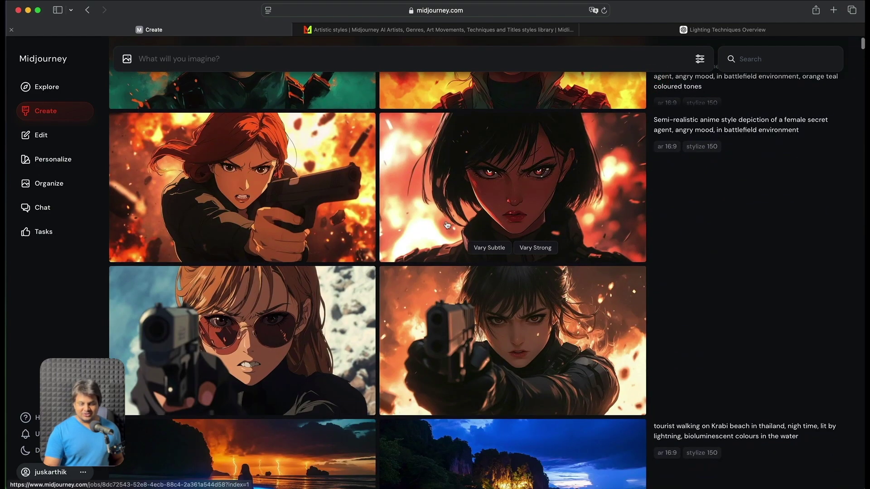
left_click(489, 247)
key("Right")
key("Right")
key("Left")
key("Left")
key("Left")
key("Left")
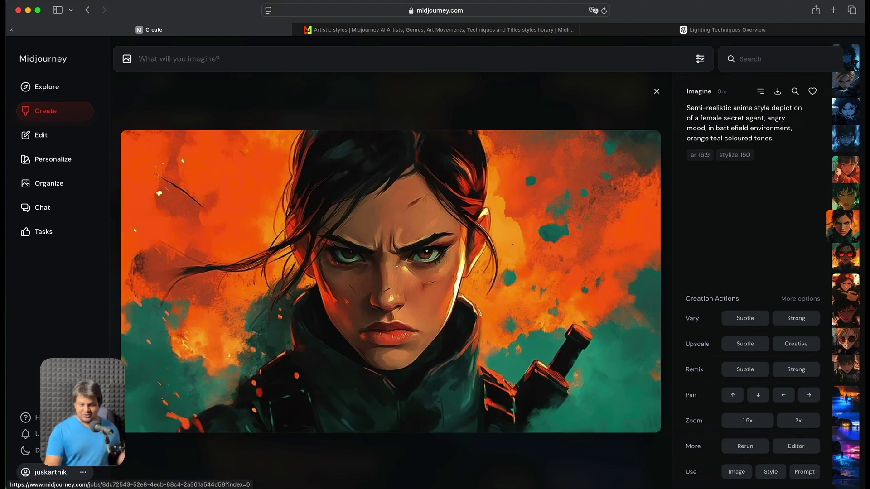
key("Left")
key("Left")
key("Left")
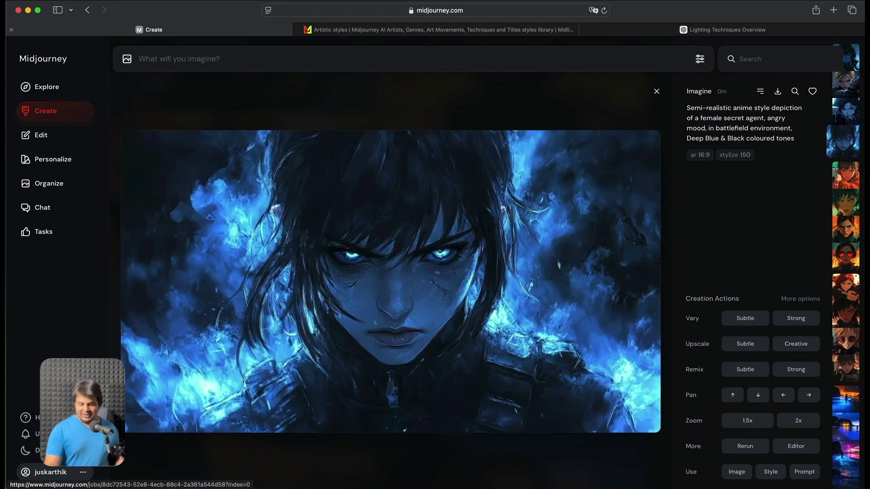
key("Left")
key("Left")
key("Left")
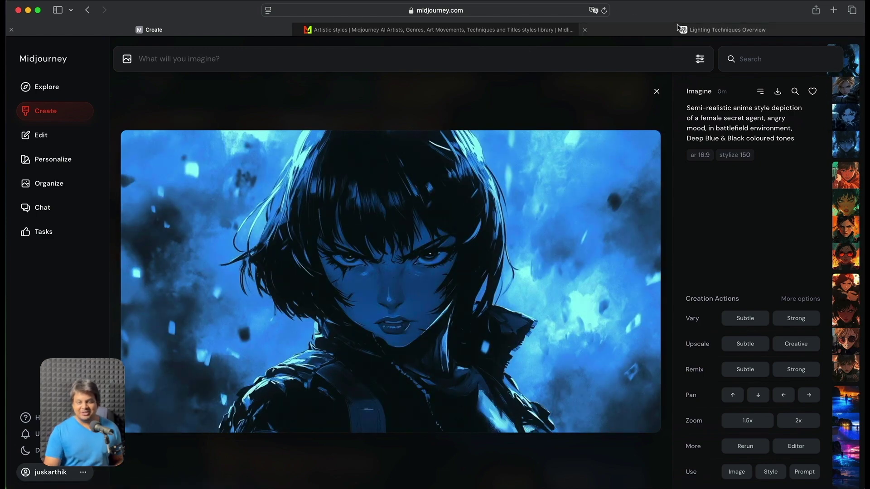
left_click(682, 29)
left_click(539, 33)
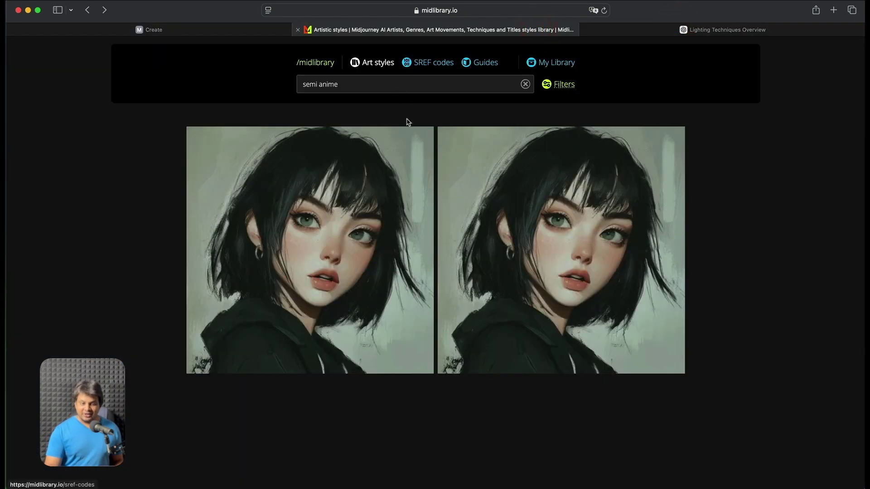
left_click(236, 30)
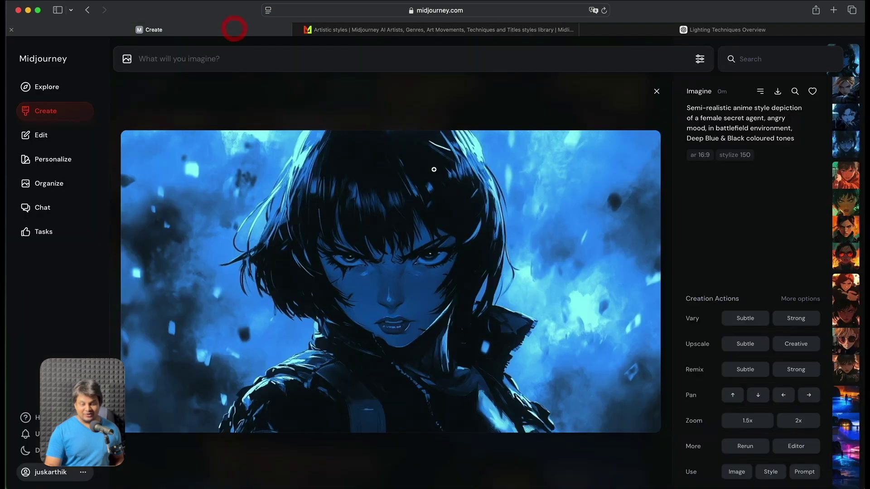
Step: Examine the "Neon coloured tones" secret agent images at full size
key("Escape")
left_click(275, 181)
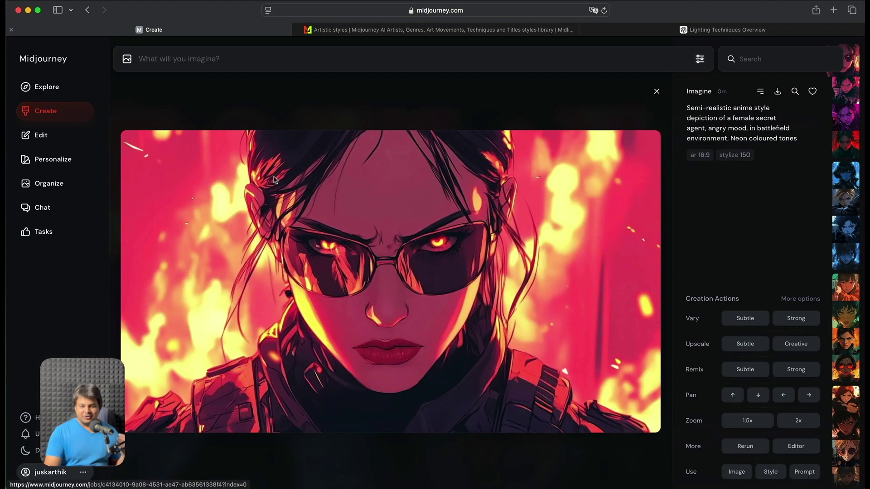
key("Right")
key("Right")
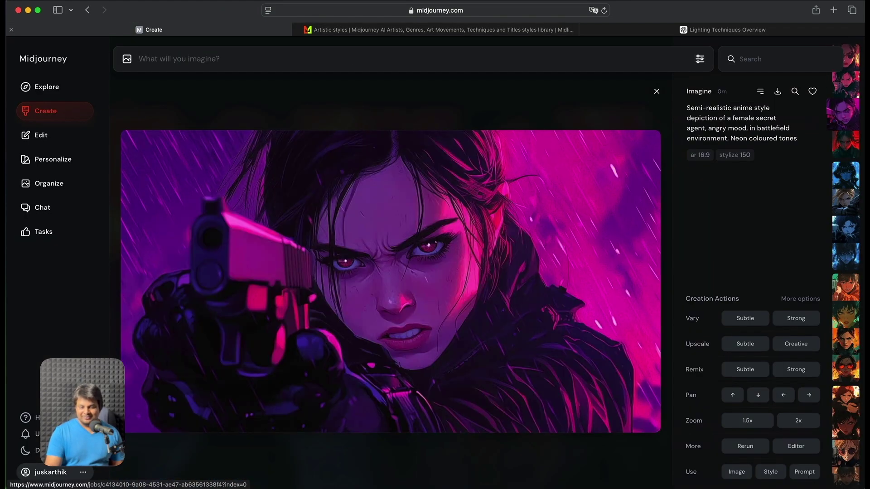
key("Right")
key("Right")
key("Right")
key("Right")
key("Right")
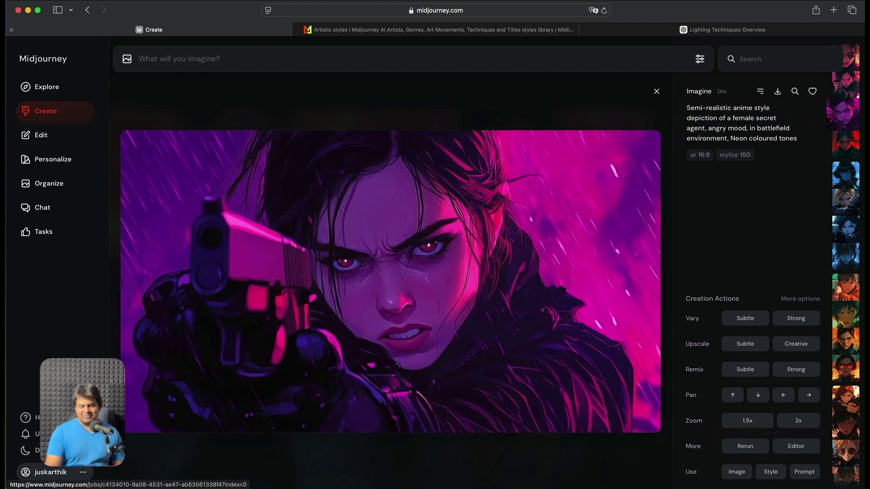
key("Right")
key("Right")
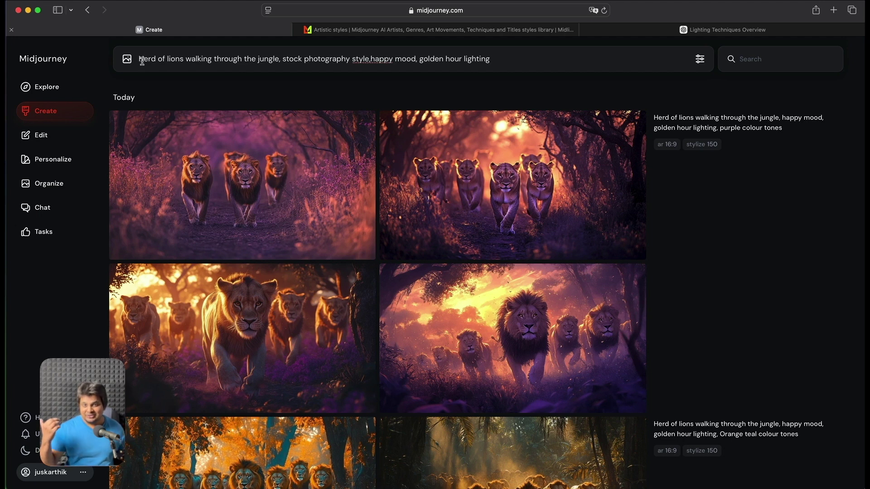
Step: Put "Overhead shot," in front of the prompt about a herd of lions walking through the jungle, and generate the images
key("Left")
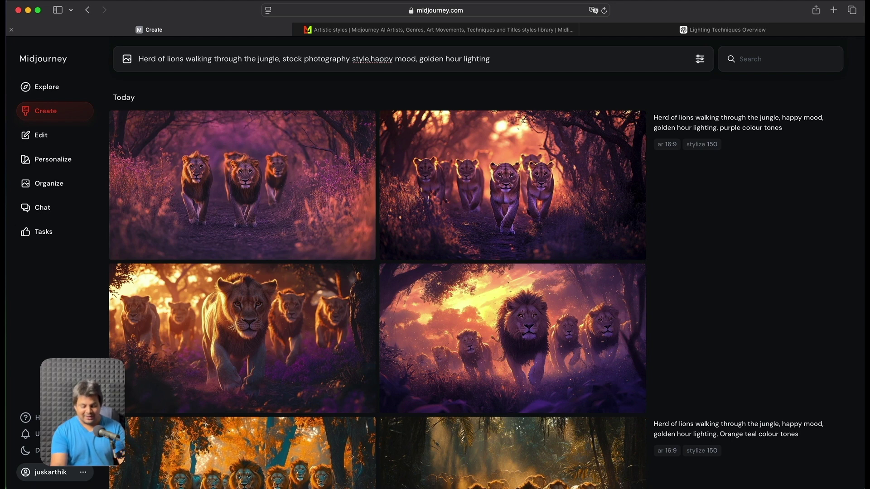
type("Overhead shot,")
key("Return")
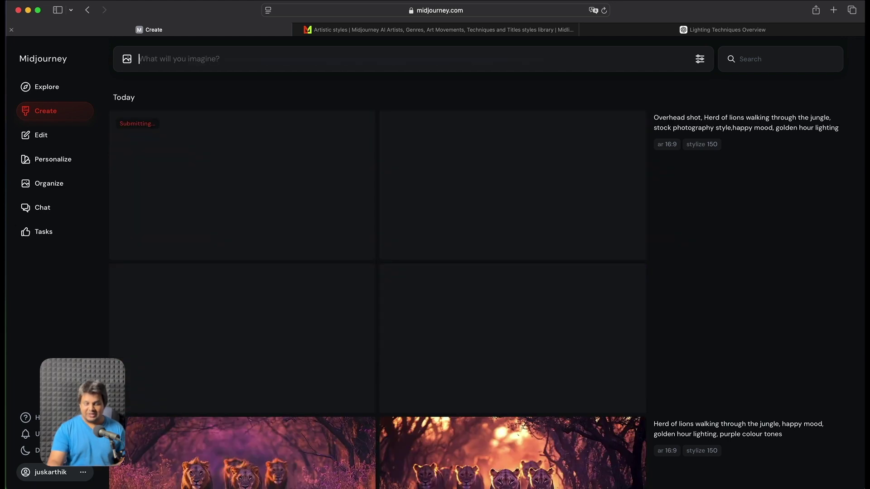
key("Up")
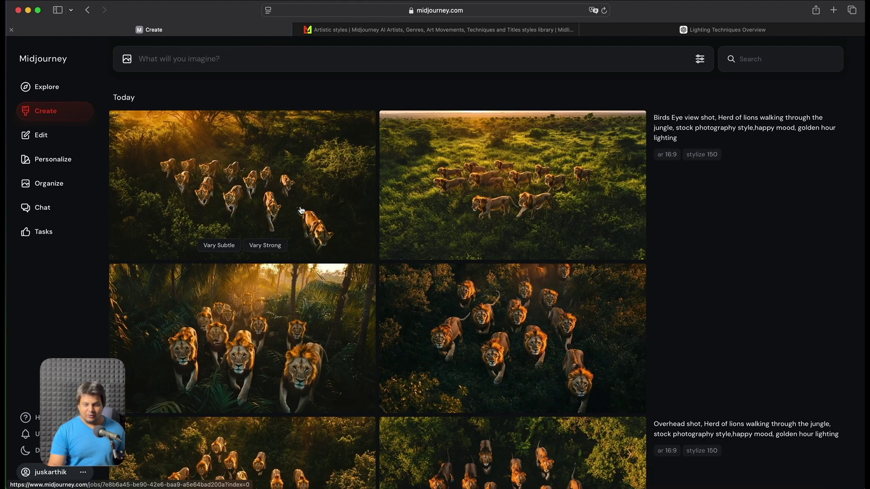
Step: Examine the bird's eye view and overhead shot images of the lion herd at full size
left_click(289, 185)
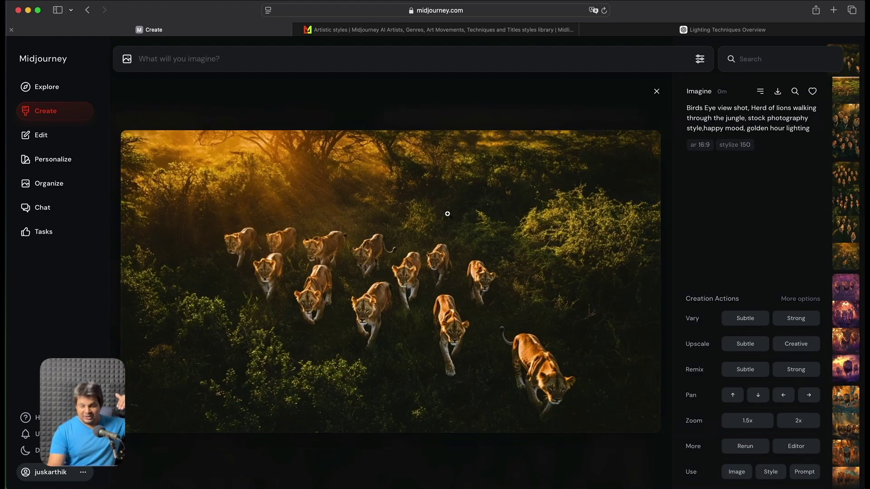
key("Right")
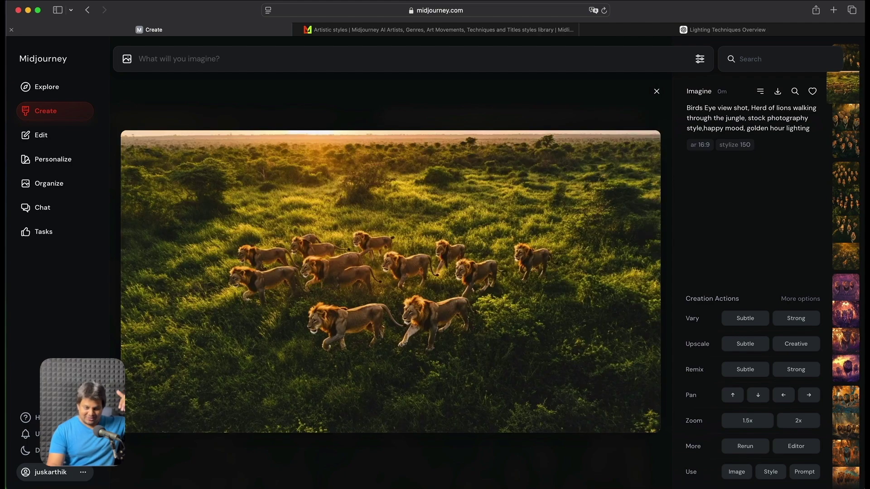
key("Right")
key("Right")
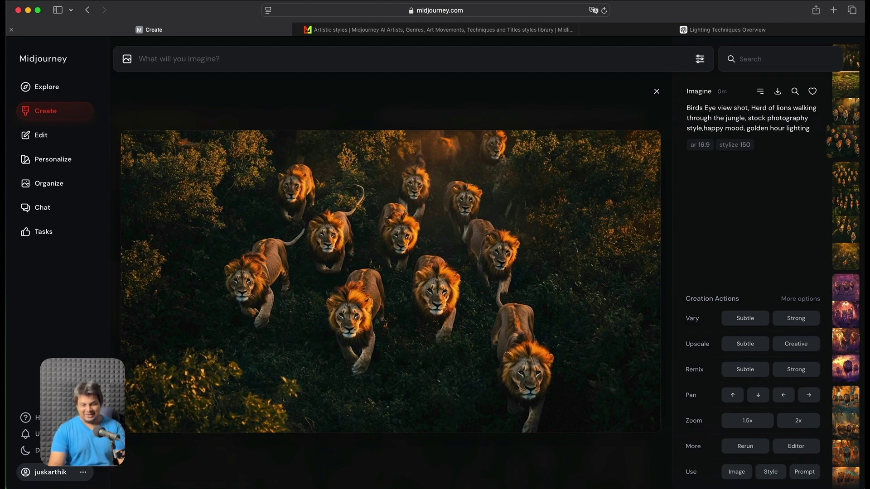
key("Right")
key("Right")
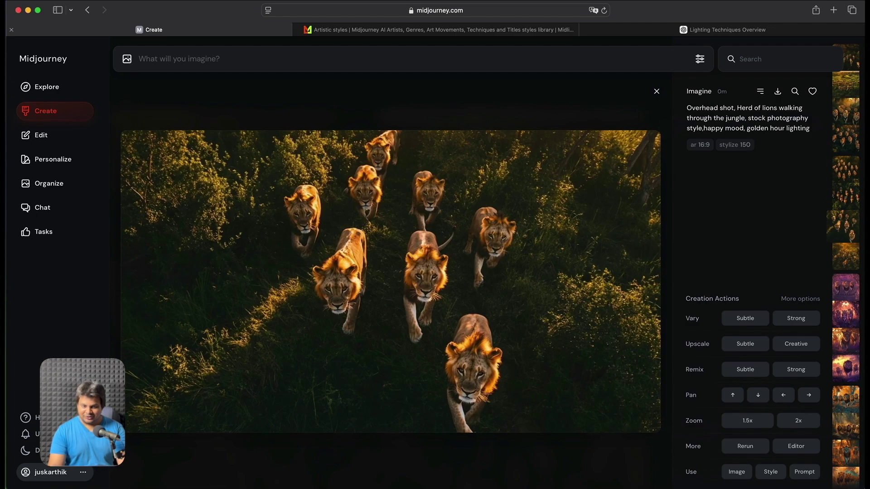
key("Right")
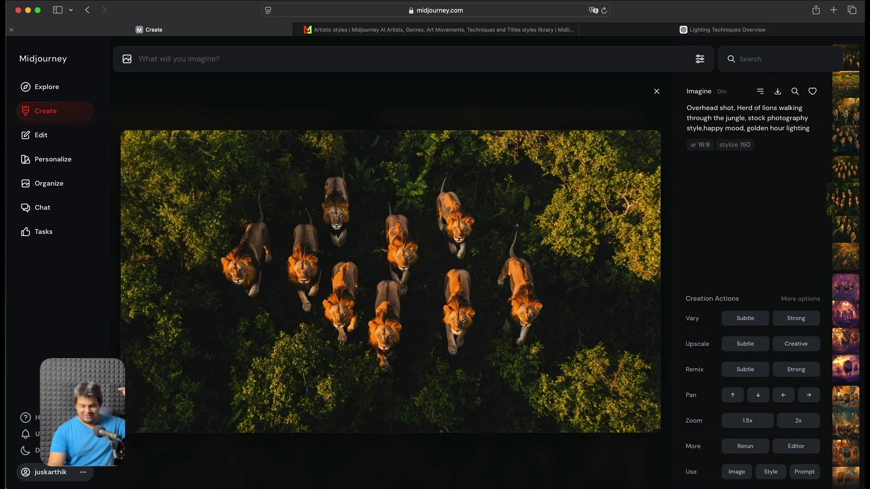
left_click(656, 91)
Step: Write the prompt "Macro shot, detailed image of scales of a frog, in amazon jungle, vibrant colours,"
left_click(458, 57)
type("Mac")
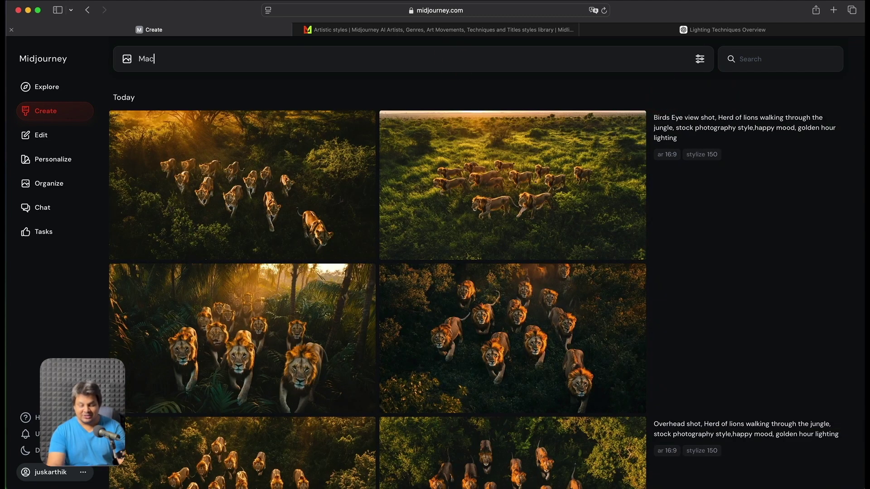
type("ro shot, ")
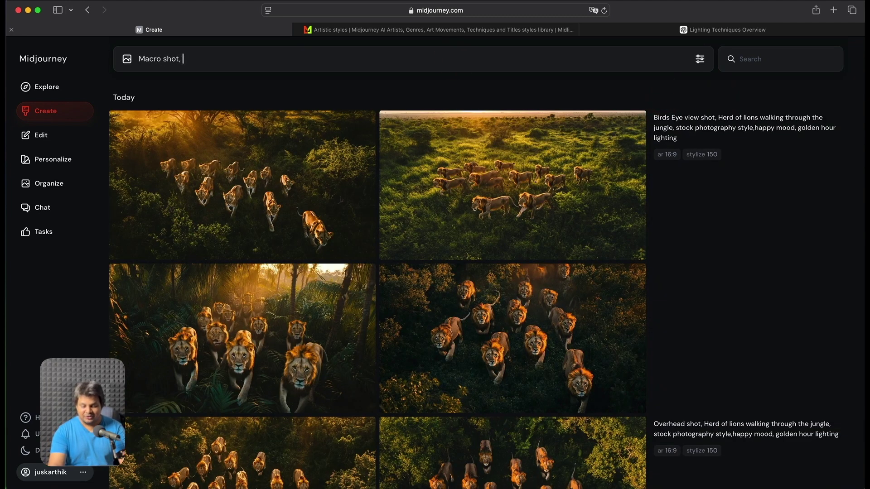
type("detailed image o")
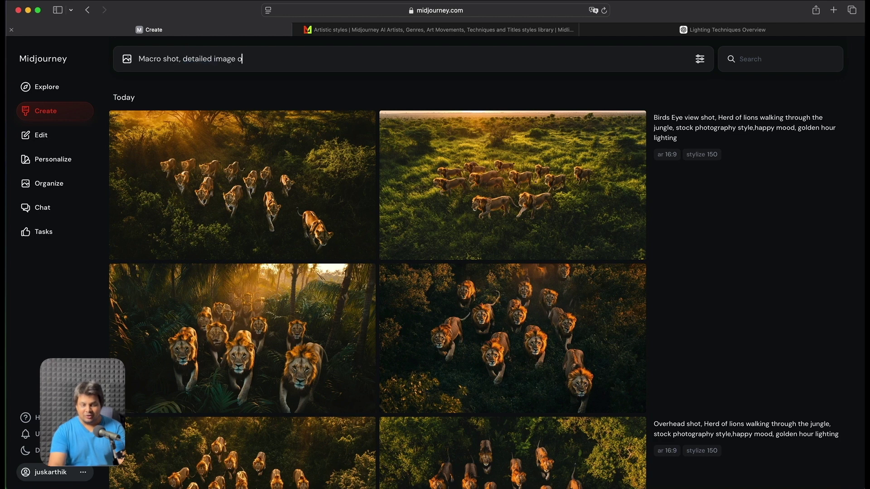
type("f scales of a ")
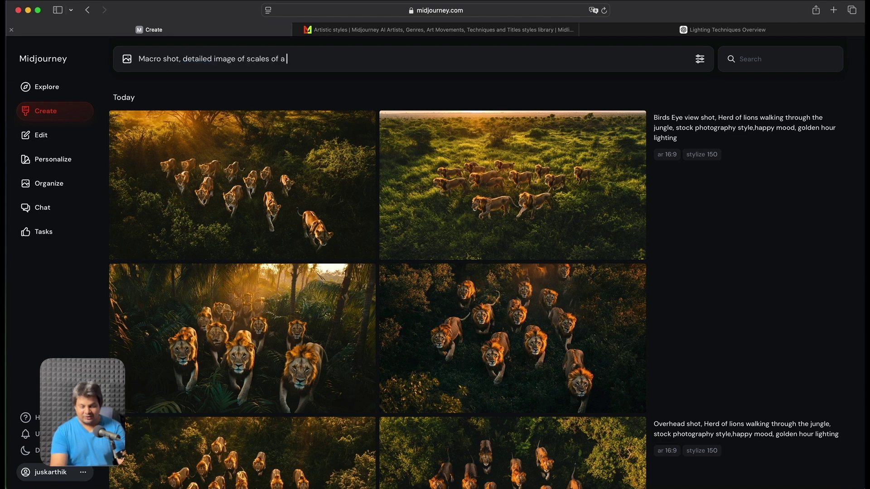
type("frog, in amazon ju")
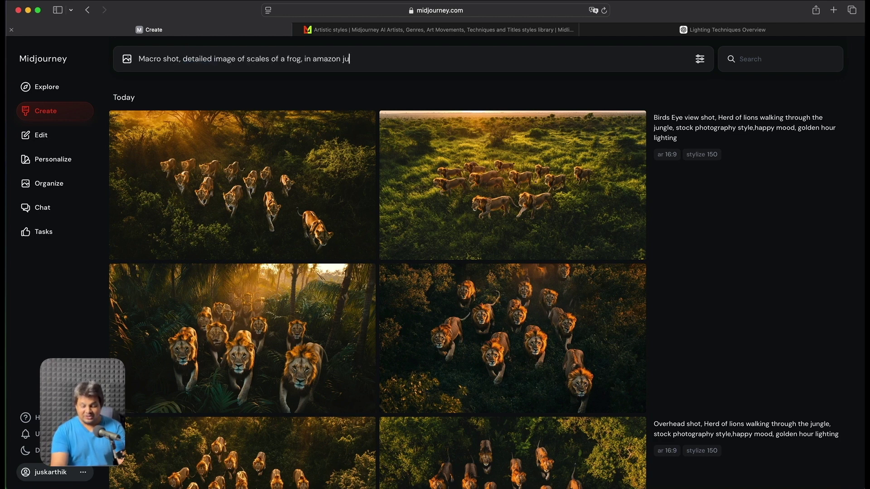
type("ngle, vibrant colours, rai")
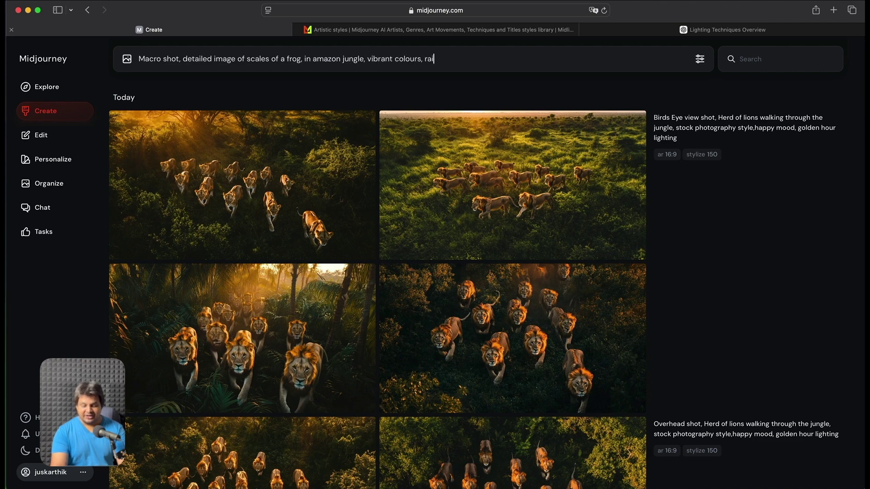
key("BackSpace")
key("BackSpace")
key("BackSpace")
key("BackSpace")
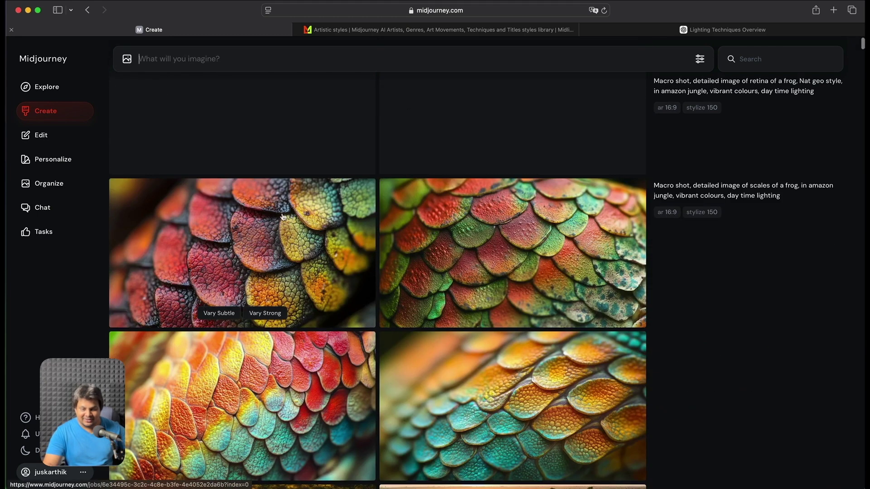
Step: Examine the macro frog scale images at full size, and return to the newest frog retina images in the gallery
left_click(278, 213)
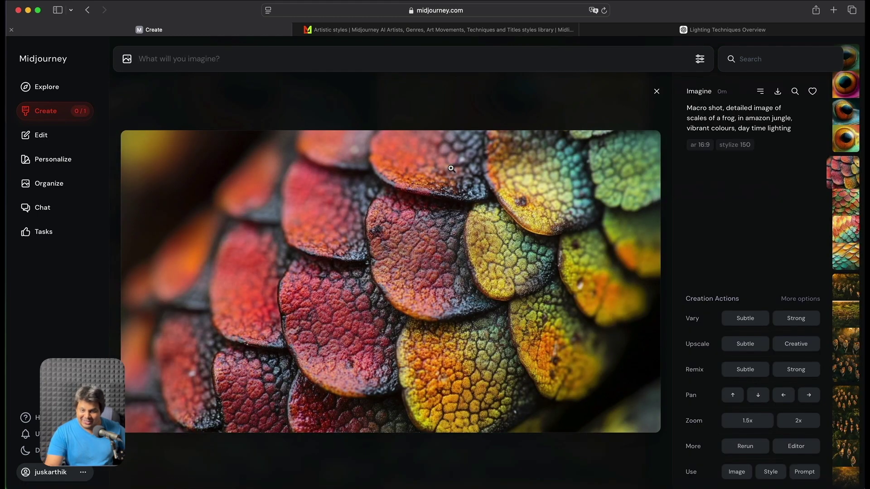
key("Down")
key("Down")
key("Down")
key("Down")
key("Up")
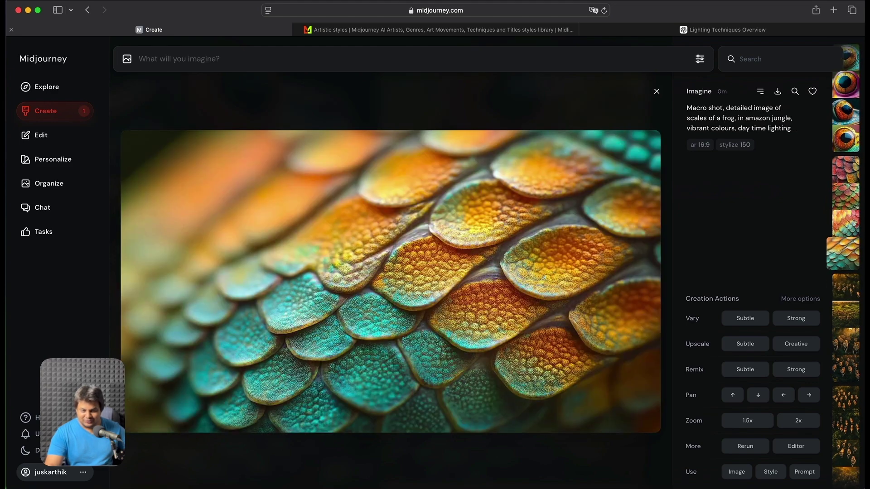
left_click(656, 92)
scroll(313, 171, "up", 5)
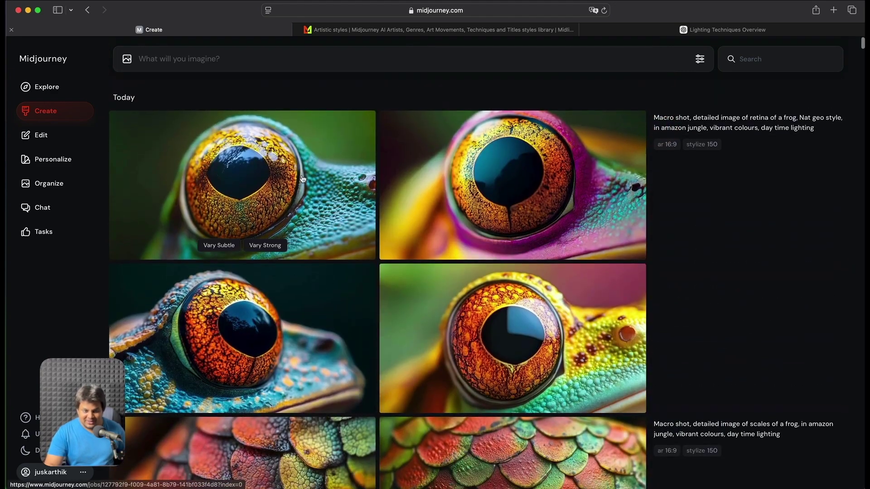
Step: Examine the first two macro frog retina images at full size, and return to the gallery
left_click(280, 163)
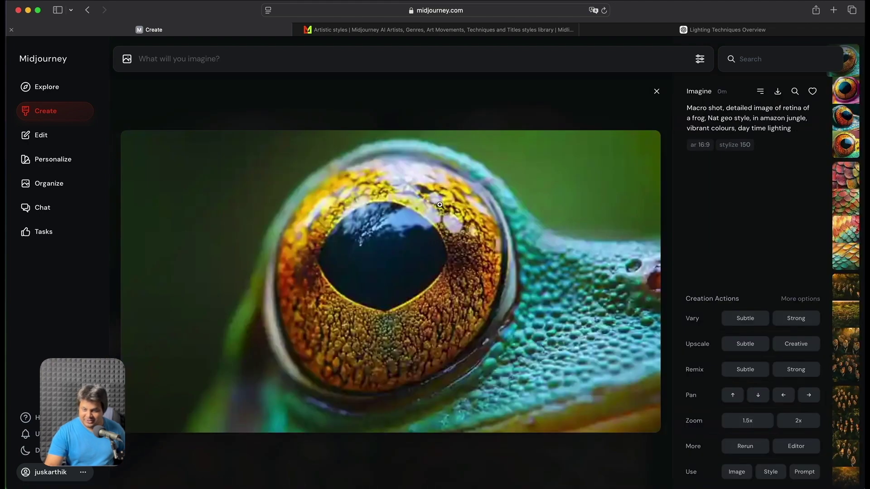
key("Right")
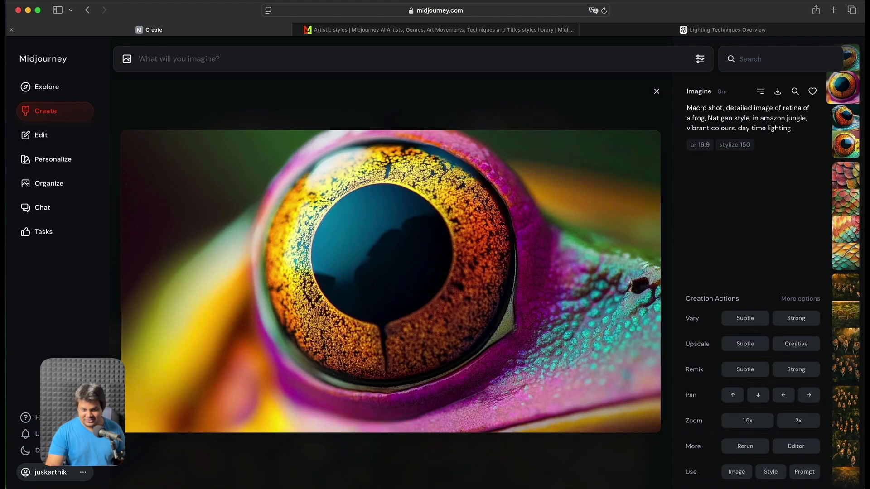
left_click(658, 96)
Step: Generate images from the prompt "ultra wide shot, futuristic city, cyberpunk style", and again with "Master shot" as the shot type
left_click(470, 59)
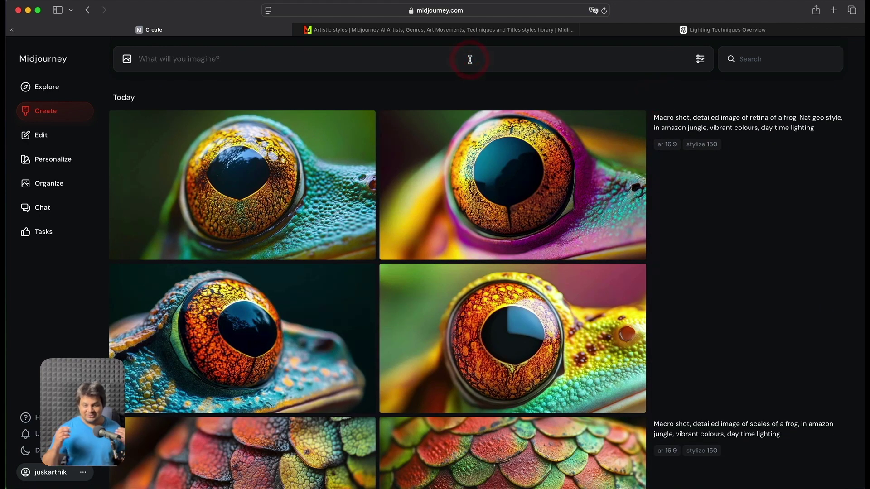
type("ultr")
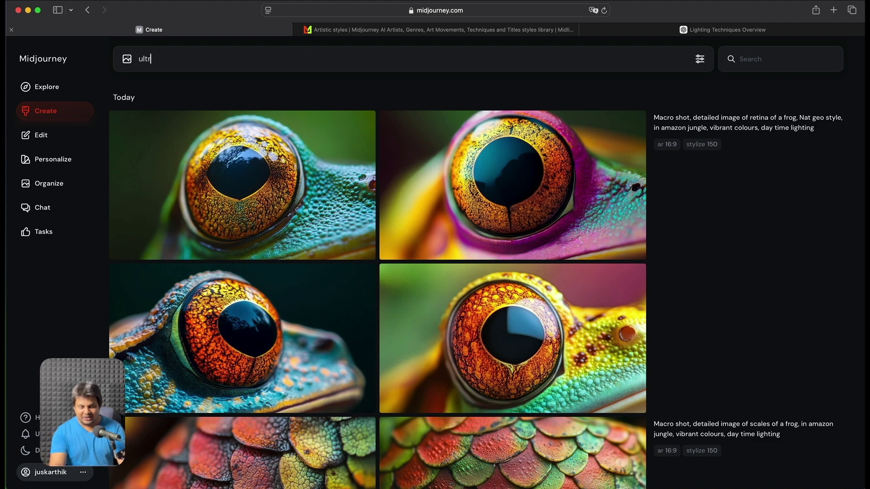
type("a wide shot, futuristic city, cyberpunk s")
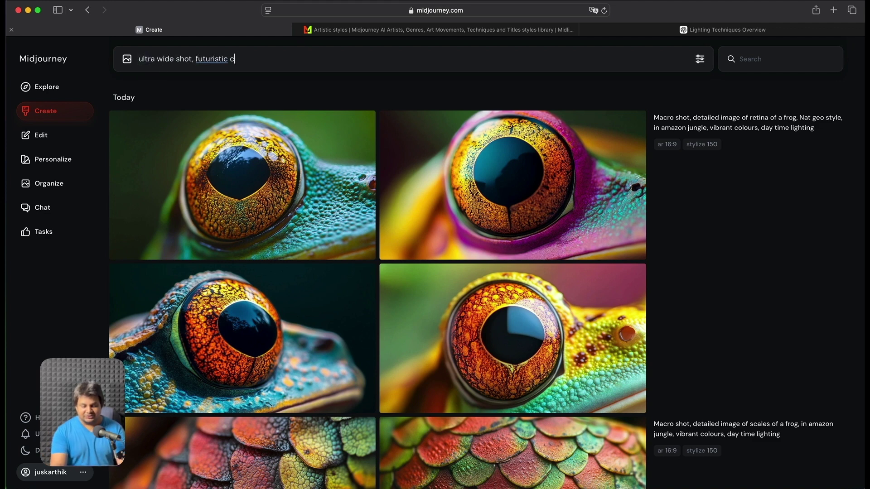
type("tyl")
key("BackSpace")
key("BackSpace")
key("BackSpace")
type("t")
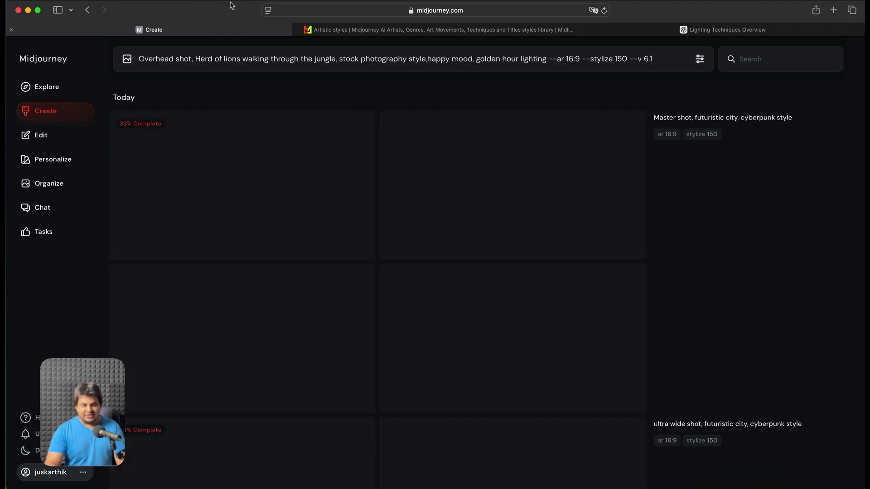
Step: Replace "Overhead shot," with "Low angle view angle," in the lion herd prompt, and generate the images
left_click_drag(189, 61, 136, 60)
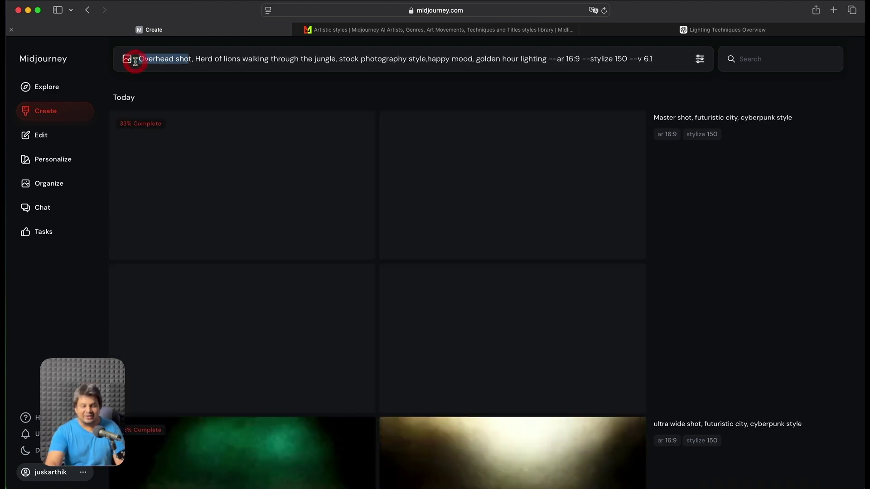
key("BackSpace")
key("BackSpace")
type("Low angle view angle,")
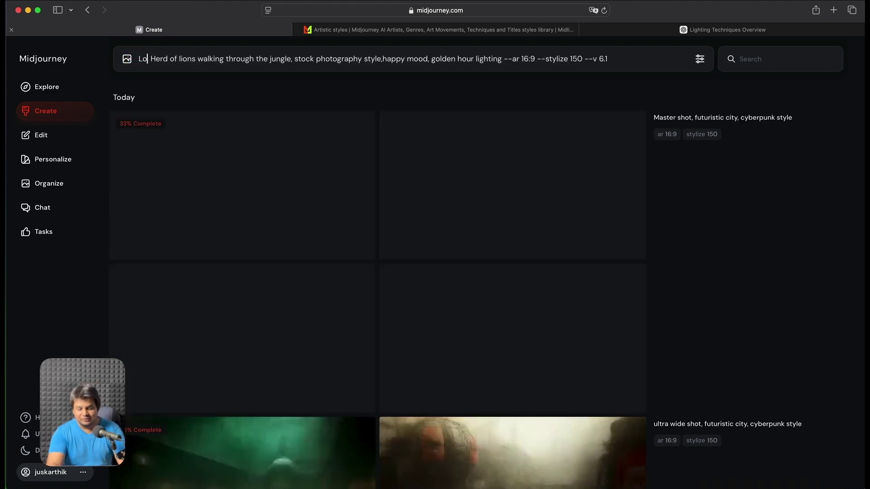
key("Return")
Step: Examine the ultra wide shot images of the futuristic cyberpunk city at full size, and return to the gallery
scroll(338, 164, "down", 5)
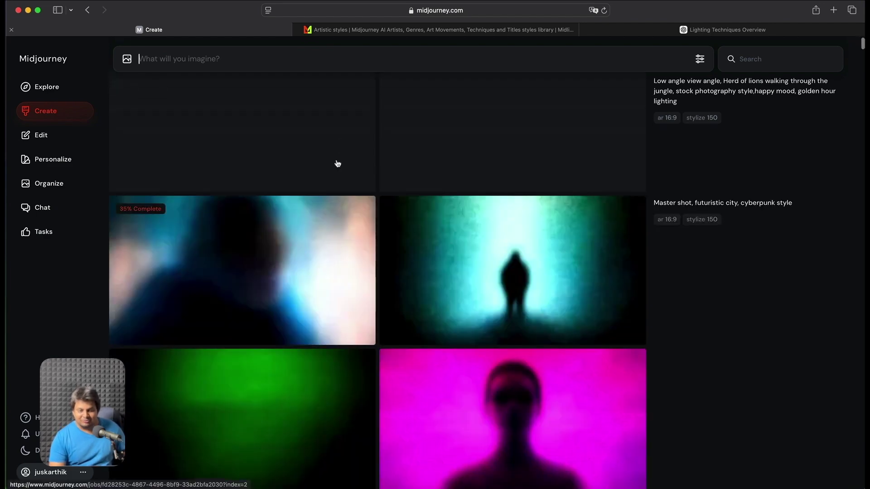
left_click(256, 187)
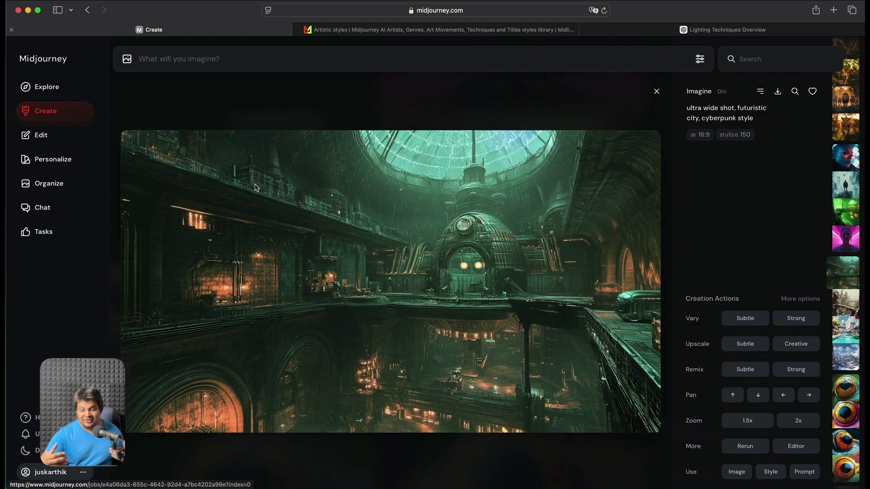
key("Down")
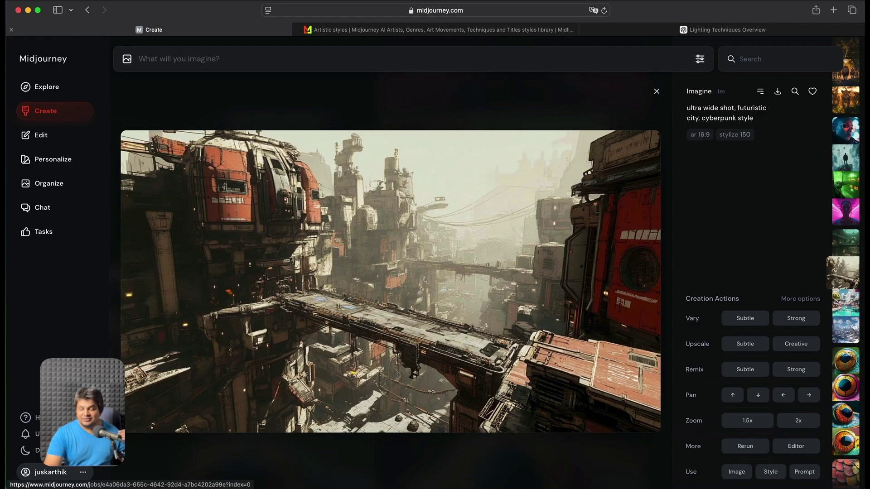
key("Down")
key("Down")
key("Up")
key("Up")
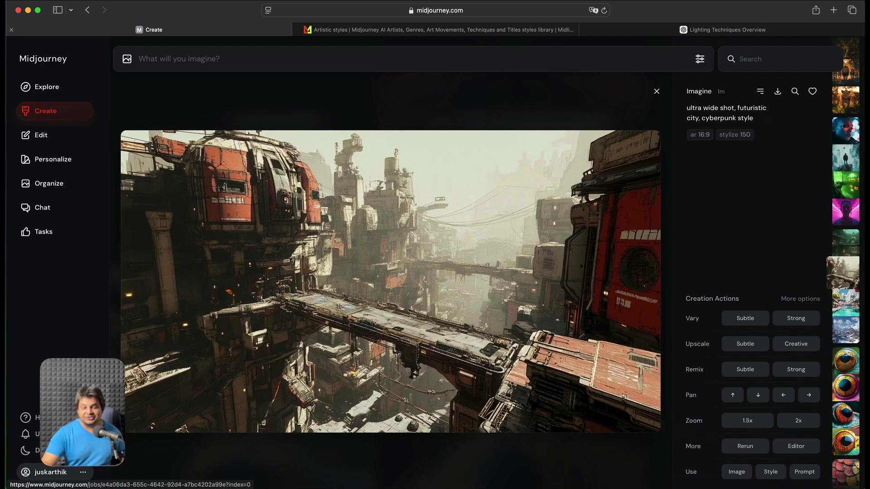
left_click(657, 92)
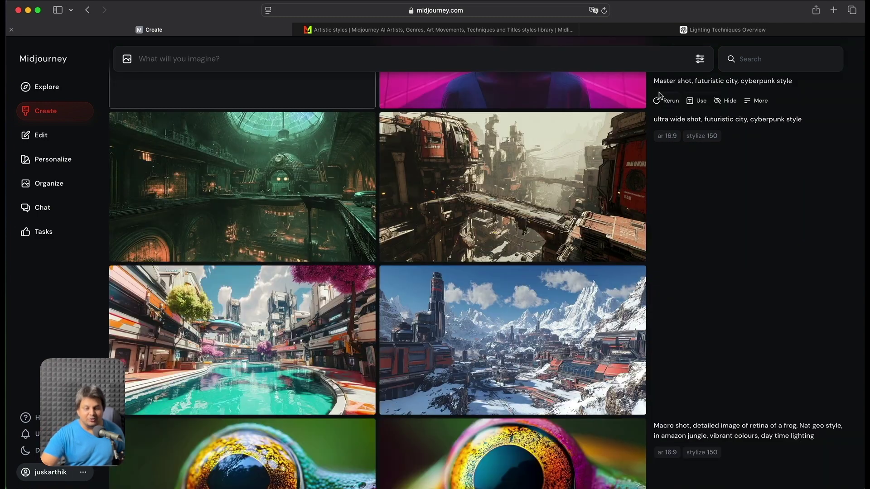
Step: Examine the master shot images of the cyberpunk city and the low angle images of the lion herd at full size
scroll(550, 240, "up", 10)
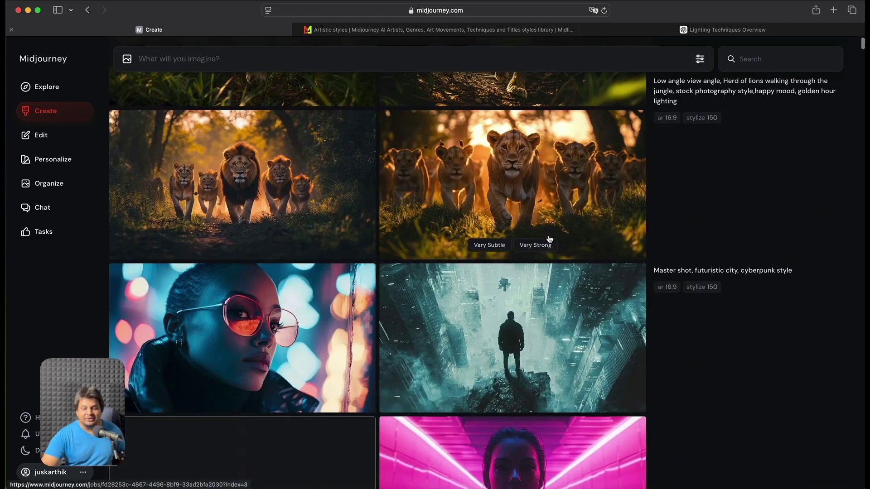
left_click(540, 304)
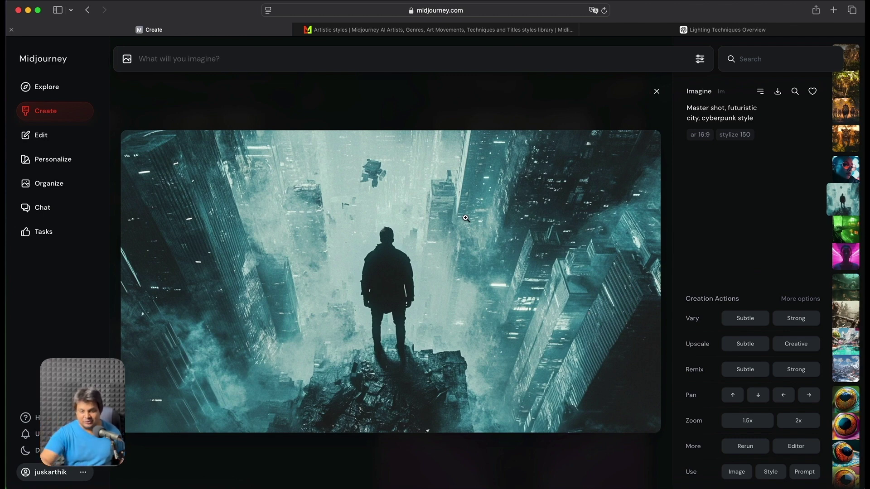
key("Up")
left_click(657, 91)
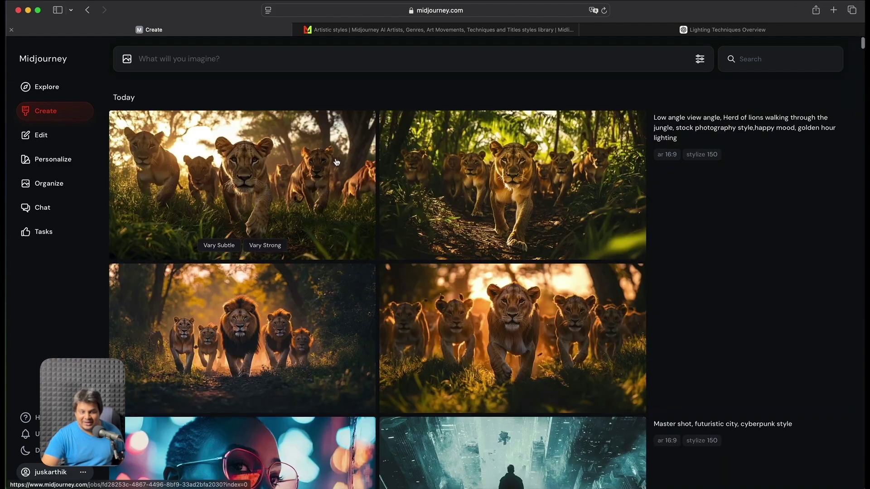
left_click(336, 159)
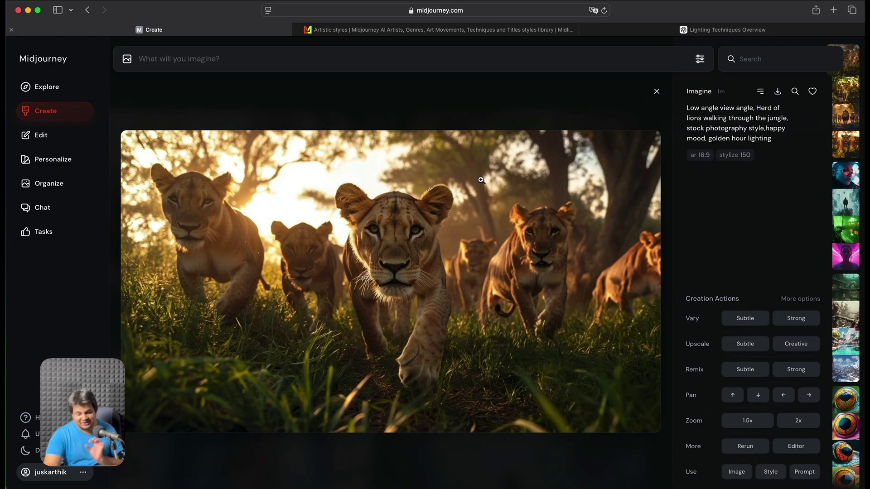
key("Down")
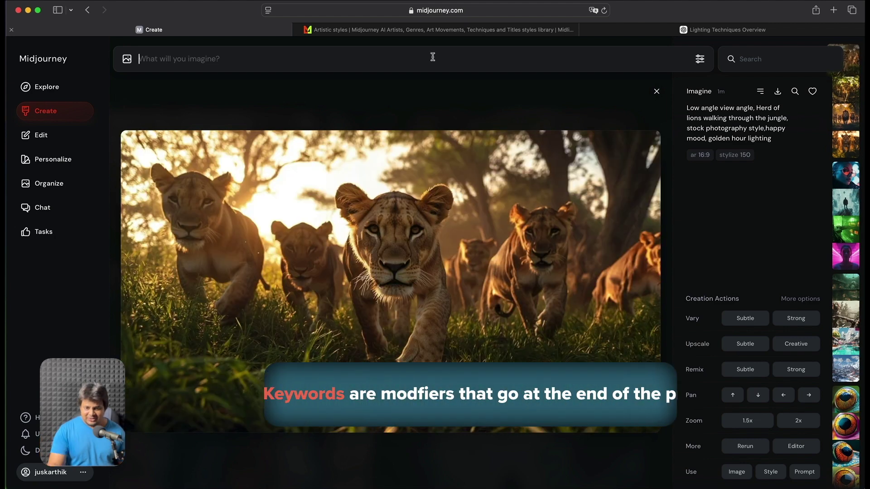
Step: Reuse the low angle lion herd prompt with ", bokeh" added after "golden hour lighting", generate the images, and return to the gallery
type("Low angle view angle, Herd of lions walking through the jungle, stock photography style,happy mood, golden hour lighting --ar 16:9 --stylize 150 --v 6.1")
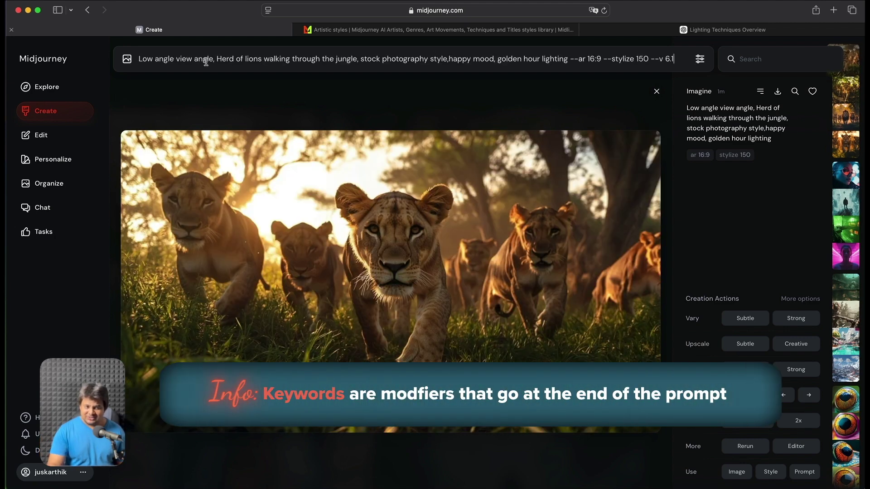
left_click(570, 59)
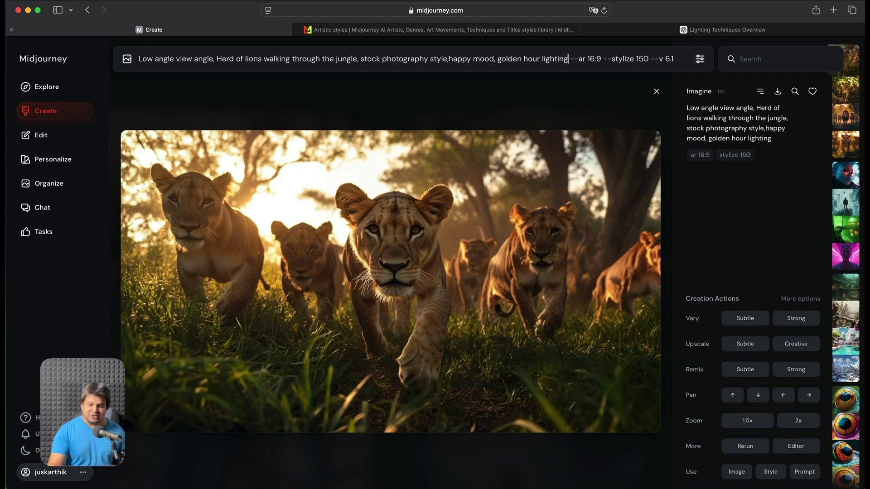
type(", boke")
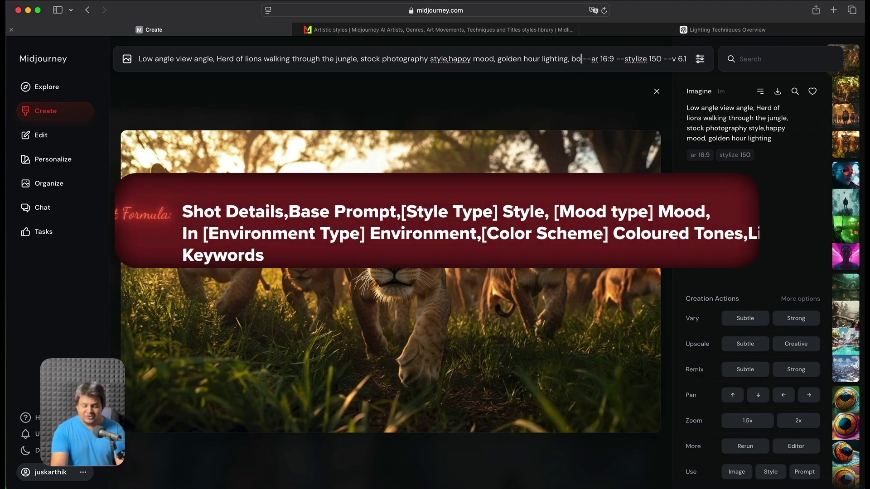
type("h")
key("Return")
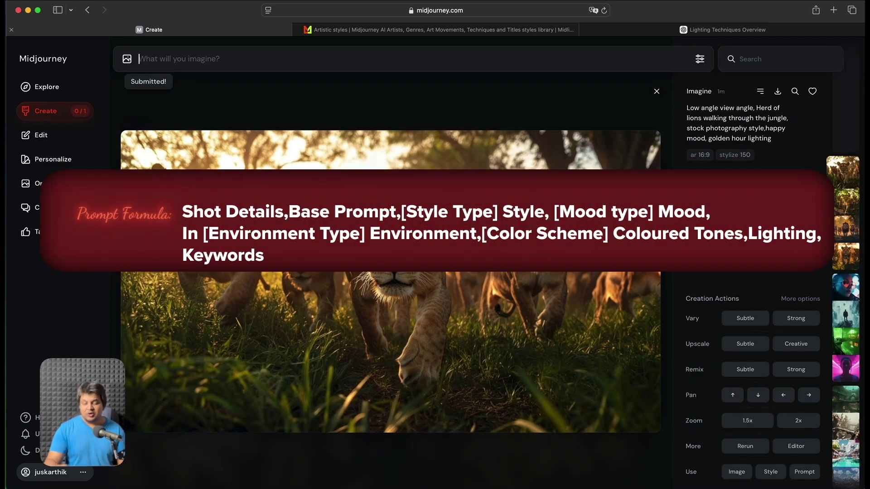
left_click(656, 91)
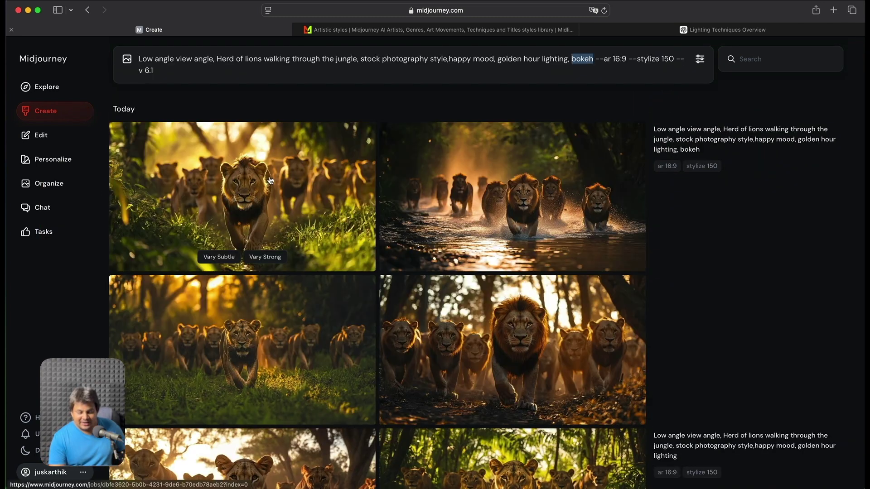
Step: Compare the bokeh images of the lion herd with the low angle images made without the bokeh keyword
left_click(477, 123)
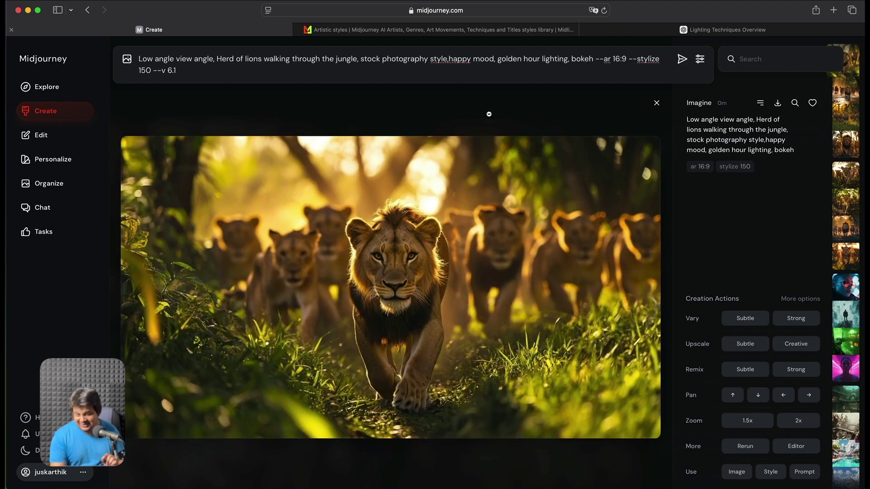
scroll(489, 113, "down", 2)
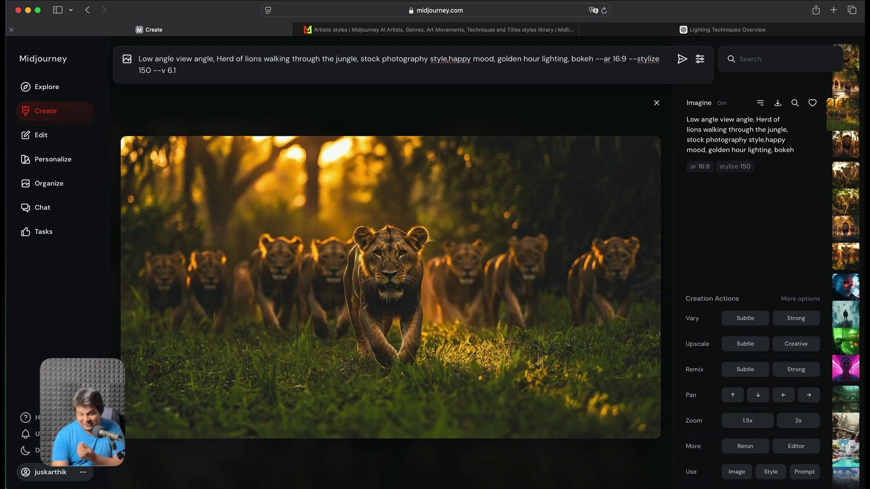
scroll(391, 287, "down", 1)
scroll(390, 287, "down", 2)
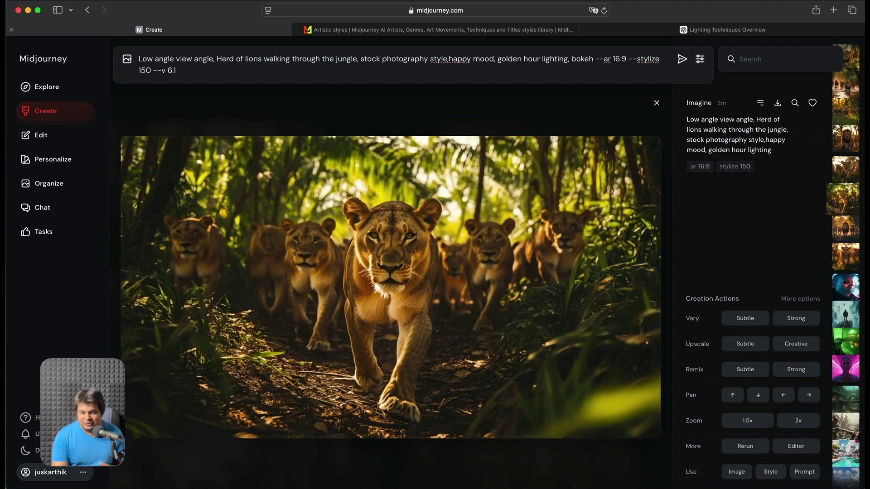
scroll(390, 288, "up", 1)
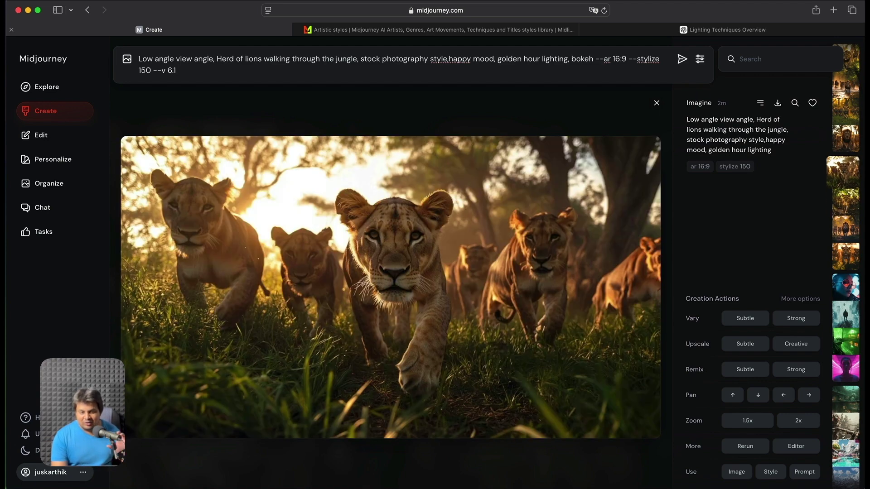
scroll(390, 287, "down", 1)
scroll(390, 287, "up", 2)
scroll(390, 287, "down", 1)
scroll(391, 288, "up", 1)
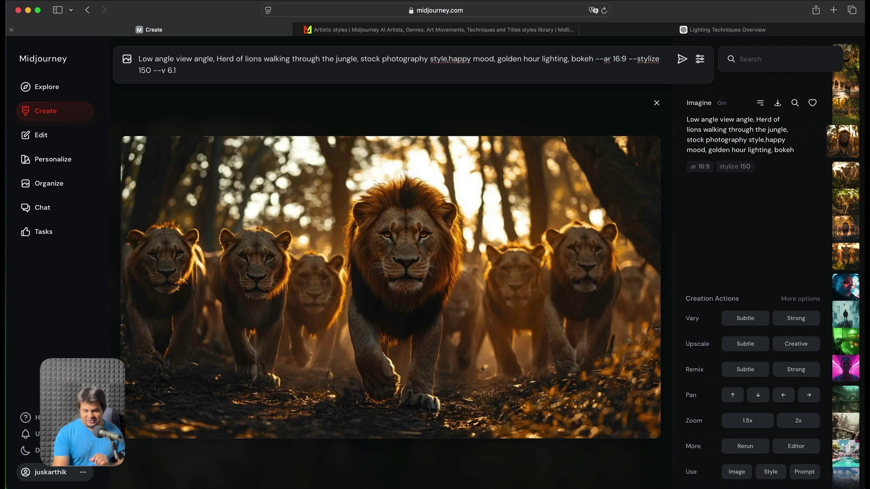
scroll(390, 287, "up", 3)
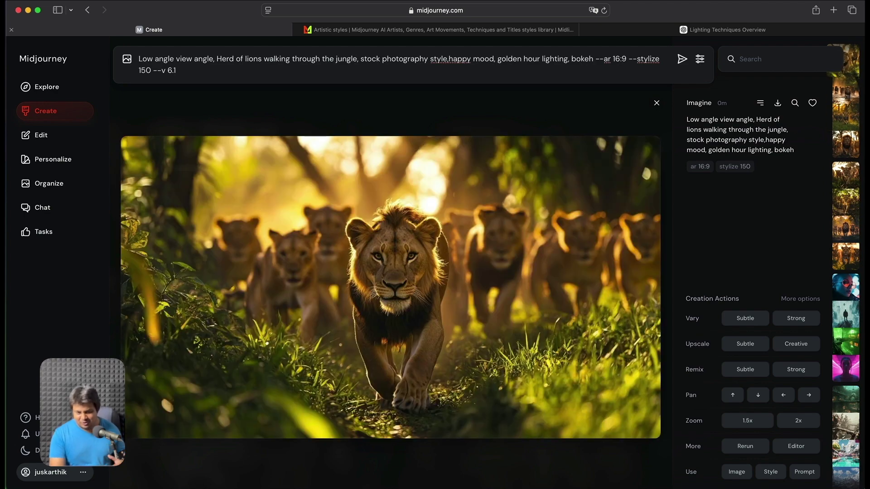
Step: Generate the lion herd prompt with "haslebad camera" in place of "bokeh", and again with "Shot on Canon EOS camera"
left_click(656, 103)
double_click(579, 59)
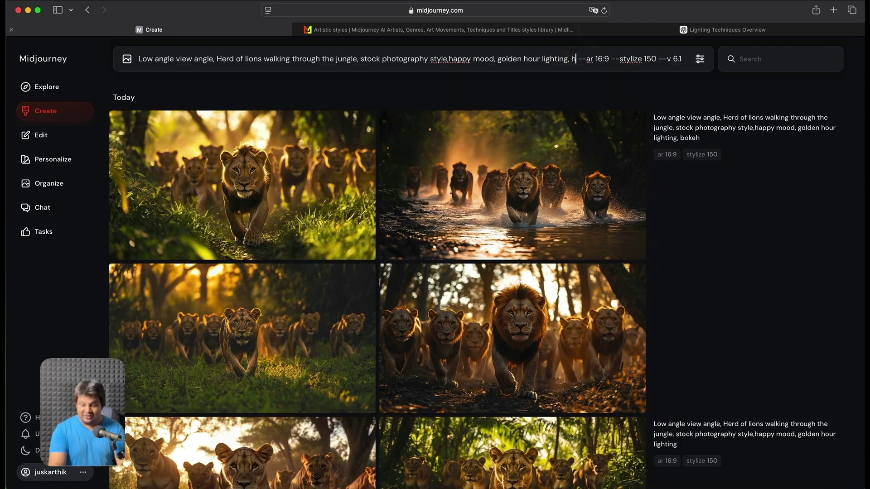
type("haslebad")
type(" camera")
key("Return")
key("Up")
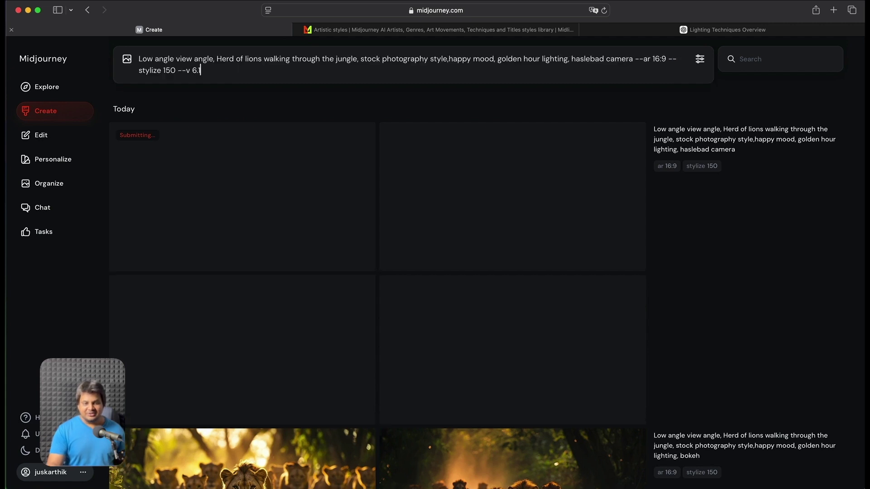
left_click_drag(572, 59, 634, 56)
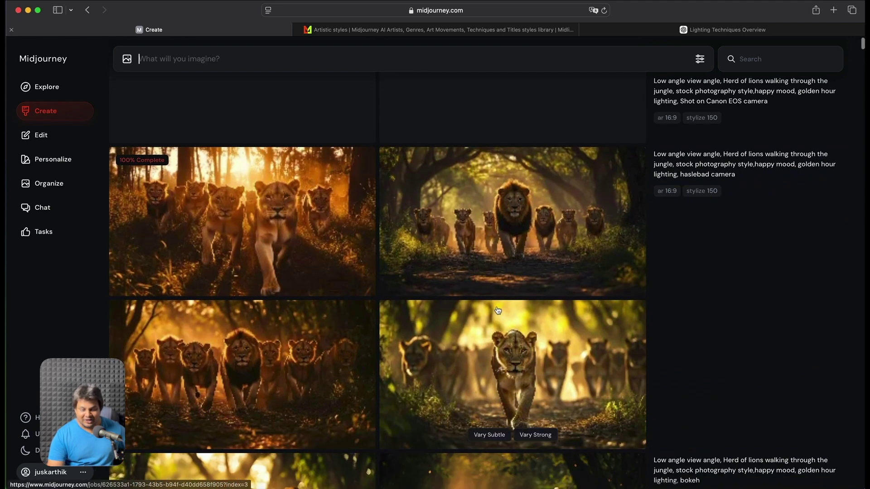
Step: Examine the "haslebad camera" and "Shot on Canon EOS camera" images of the lion herd at full size
left_click(498, 311)
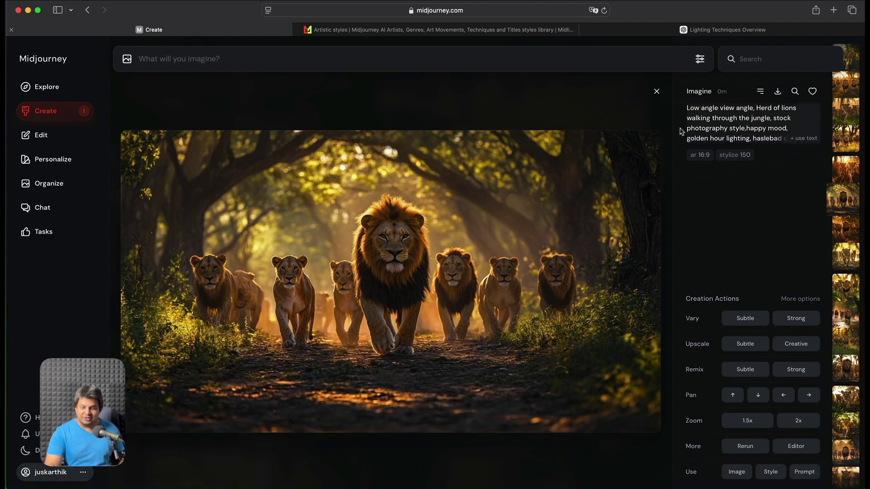
left_click(657, 91)
scroll(515, 266, "up", 6)
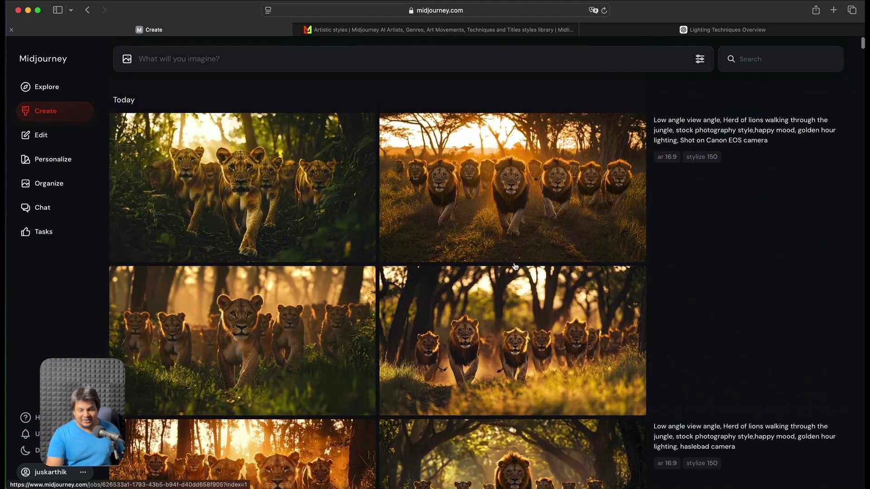
left_click(451, 180)
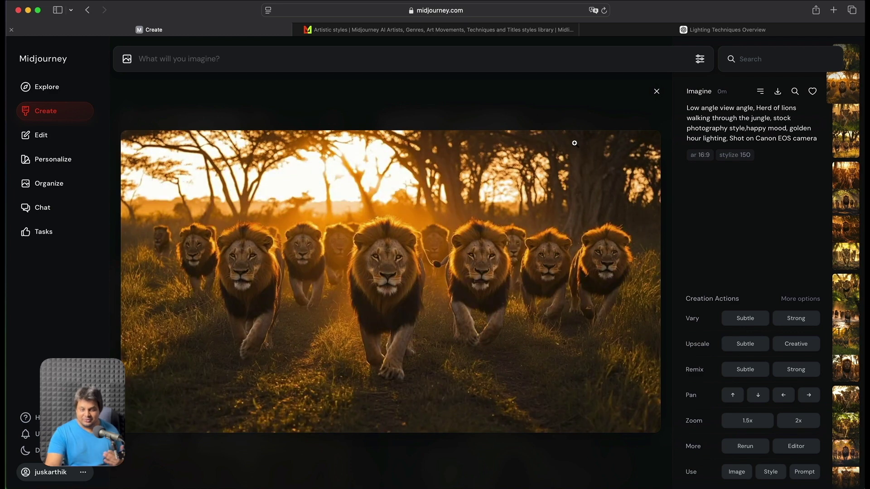
key("Right")
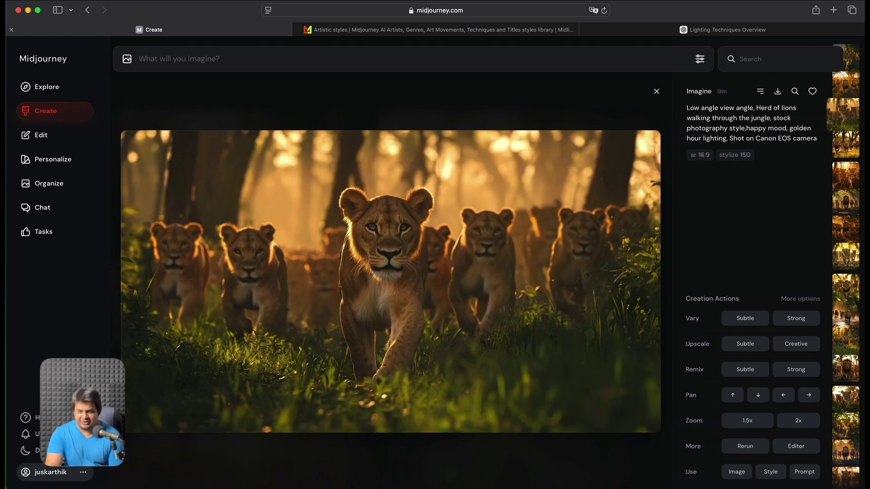